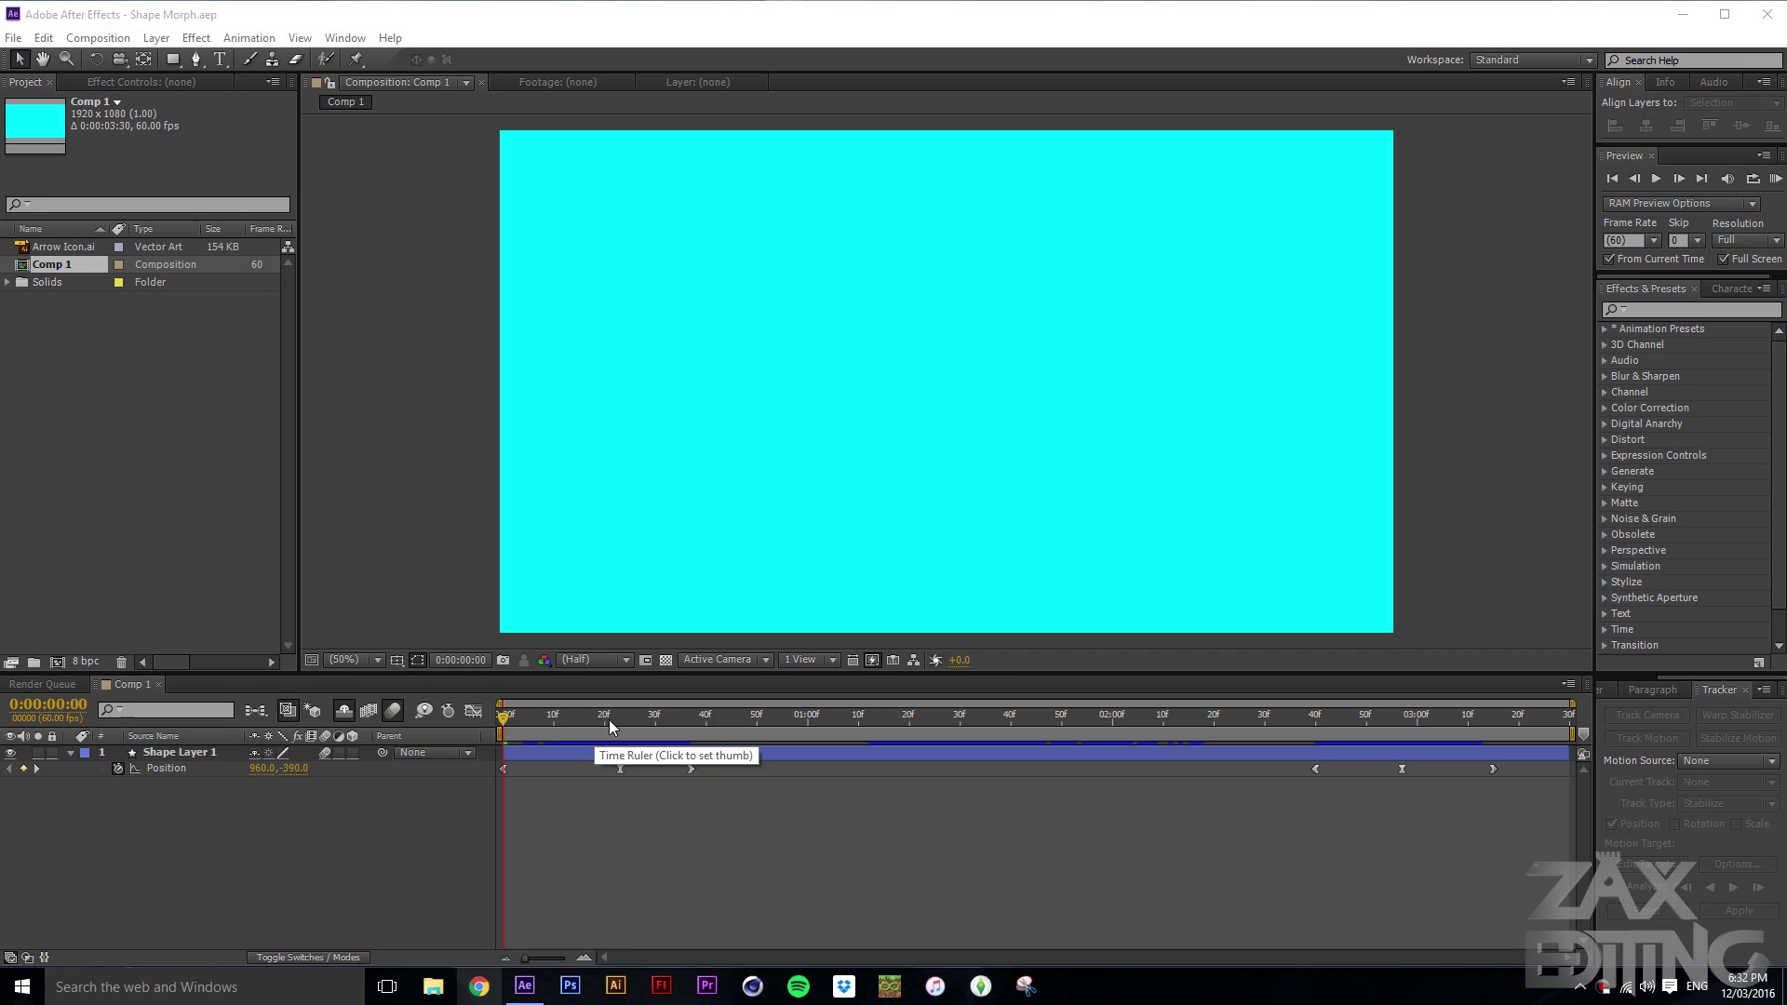
Step: Scrub through the finished shape morph animation in Comp 1 and return to its first frame
{"action": "left_click_drag", "start_coordinate": [608, 719], "coordinate": [1137, 727]}
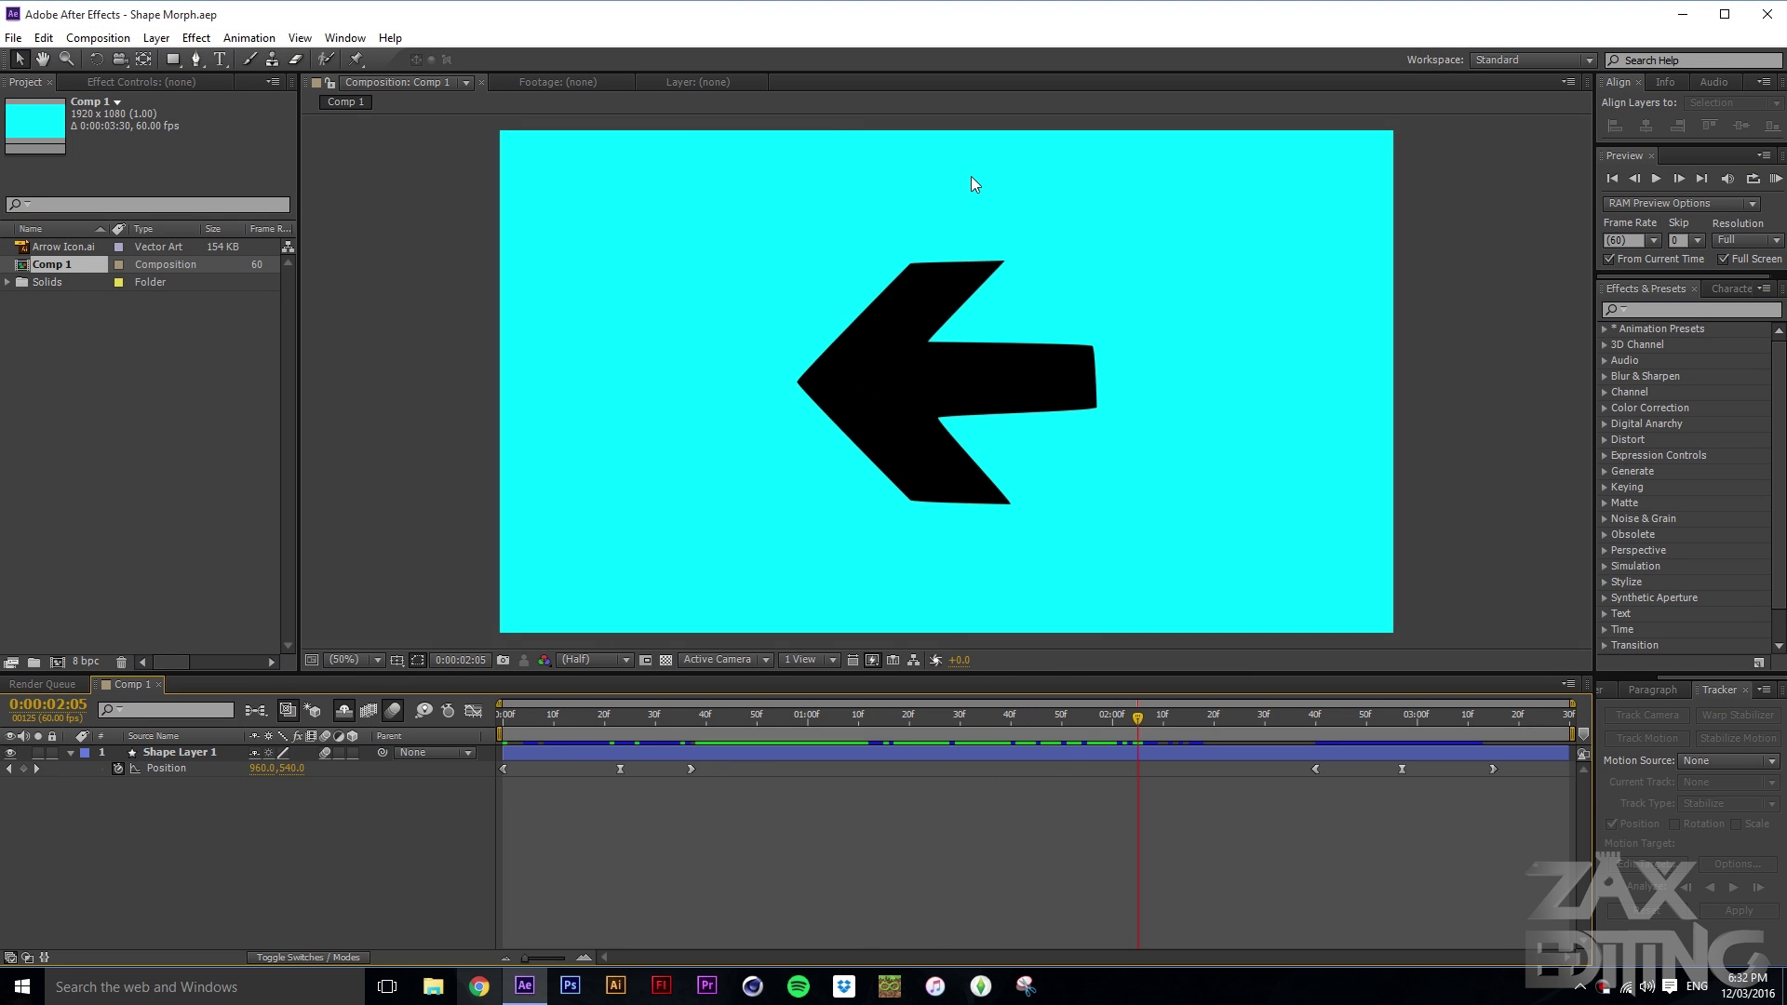
{"action": "key", "text": "Page_Up"}
{"action": "key", "text": "Page_Up"}
{"action": "key", "text": "Page_Up"}
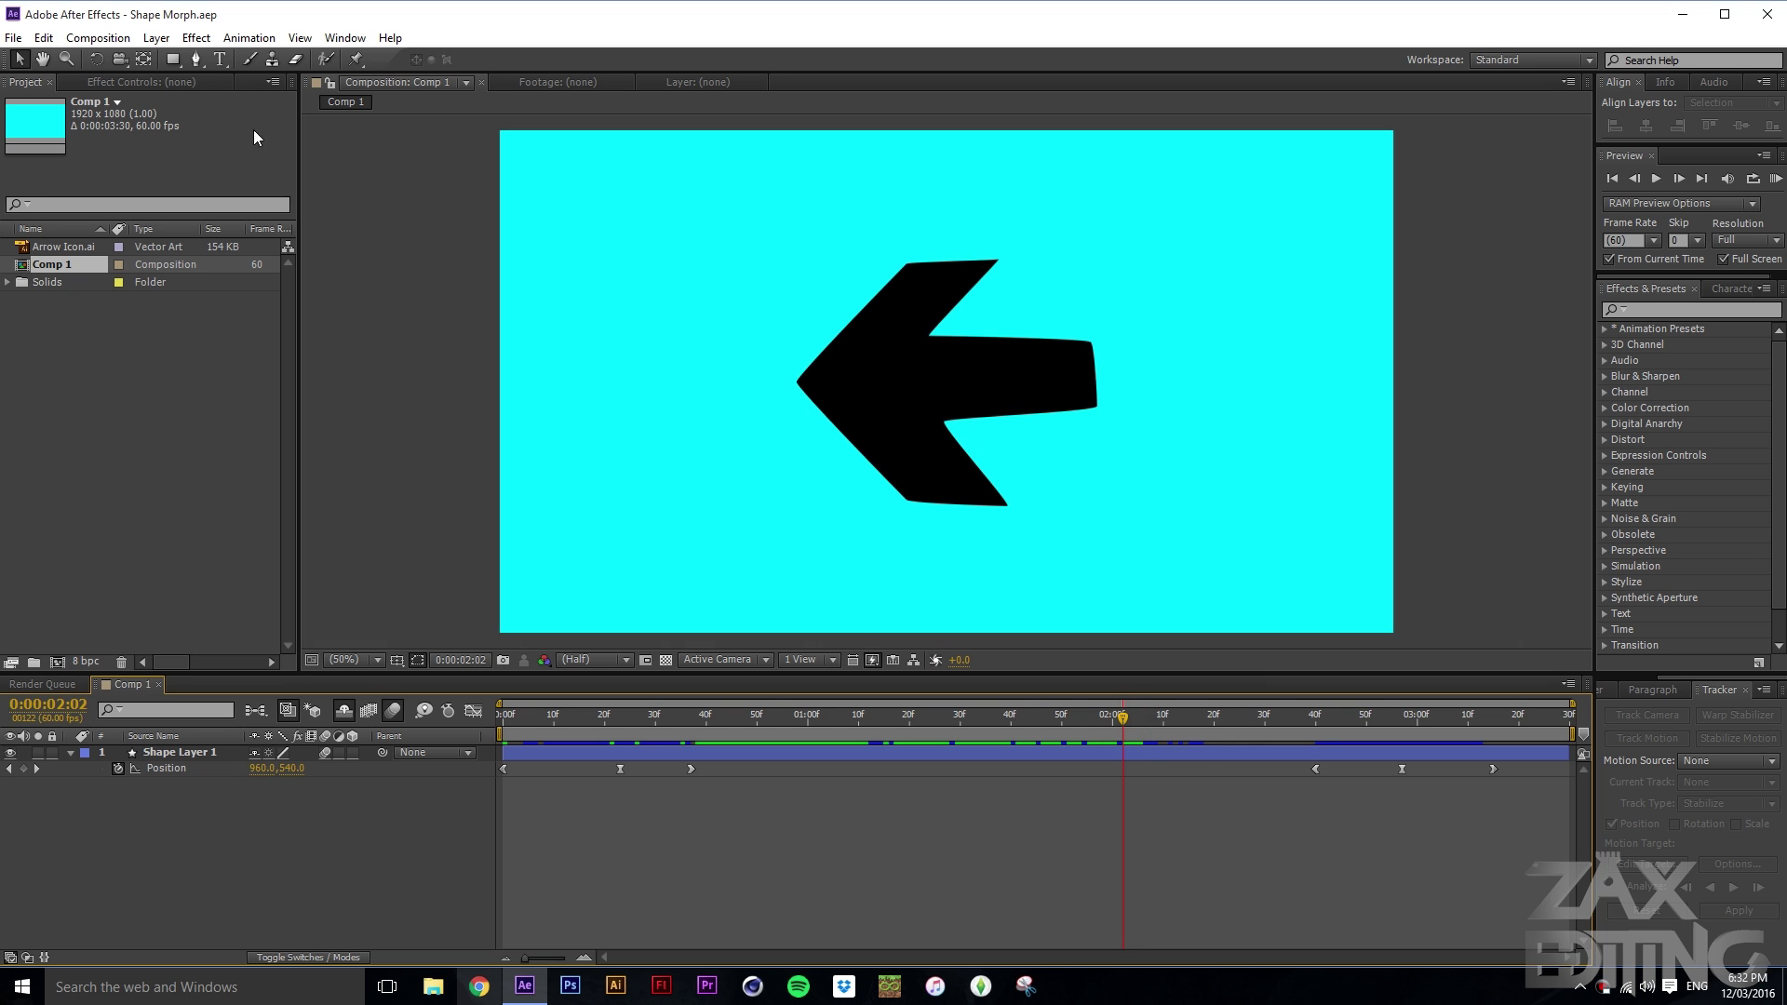
{"action": "left_click_drag", "start_coordinate": [175, 71], "coordinate": [214, 67]}
{"action": "left_click_drag", "start_coordinate": [969, 718], "coordinate": [1017, 717]}
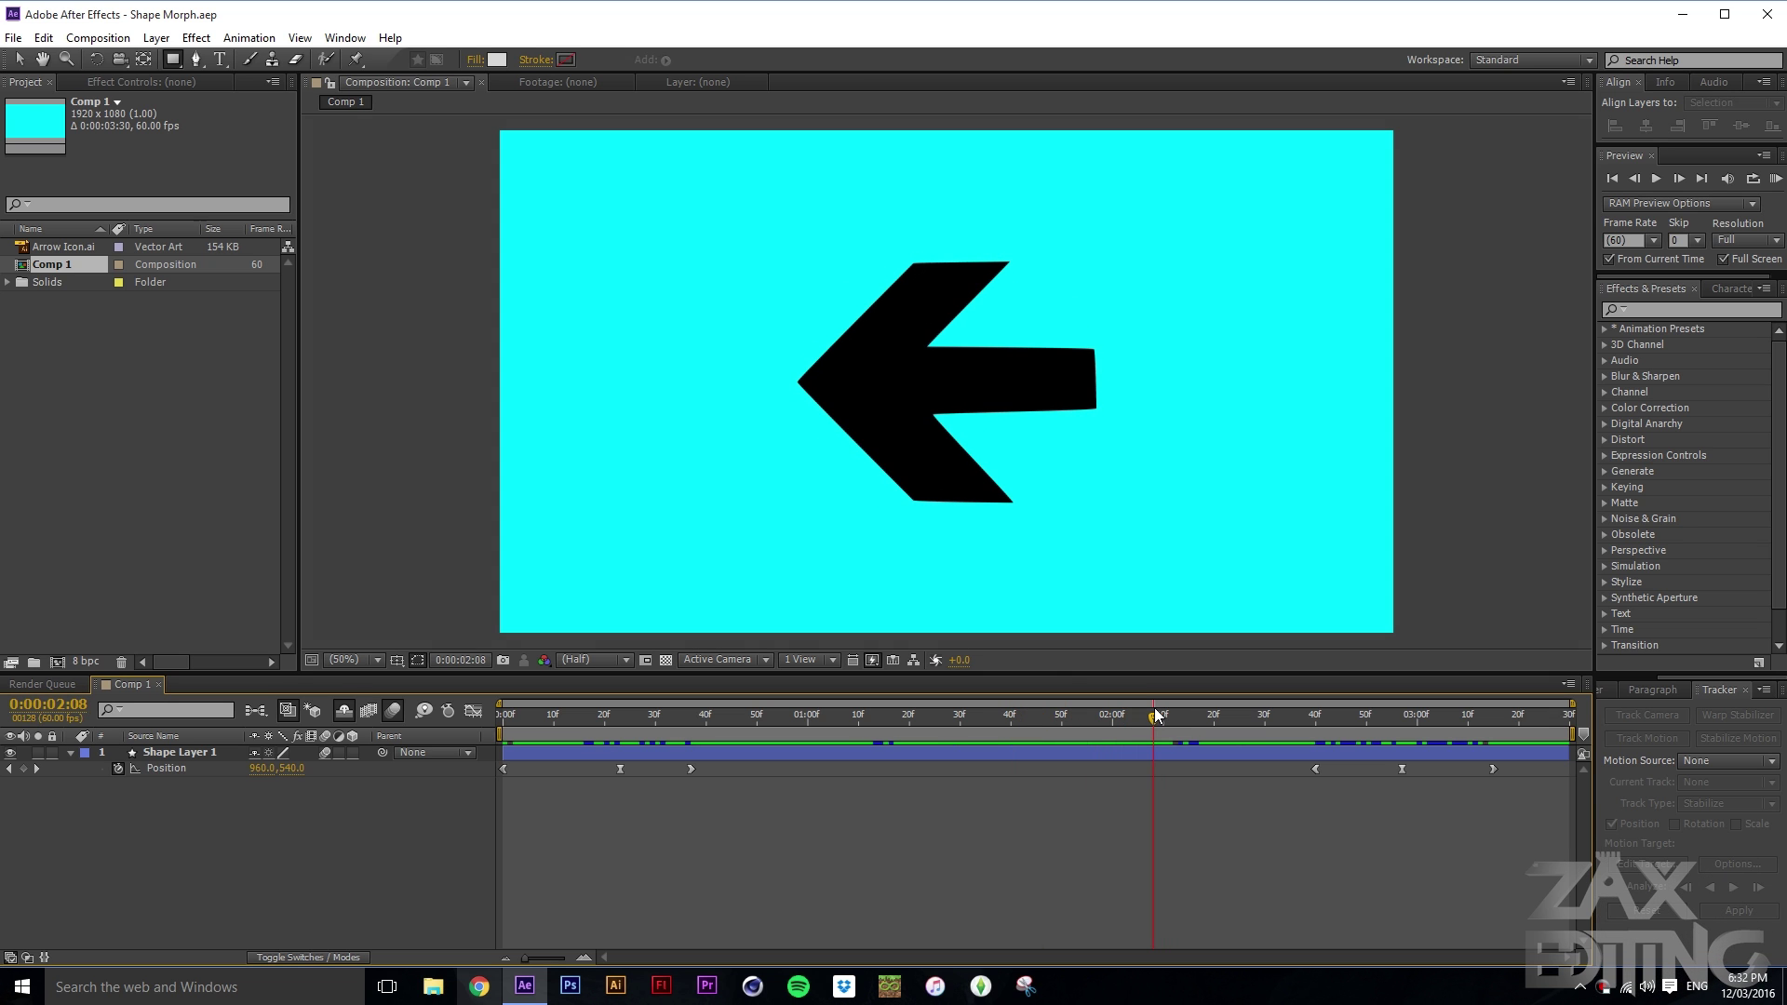
{"action": "left_click_drag", "start_coordinate": [1132, 719], "coordinate": [502, 716]}
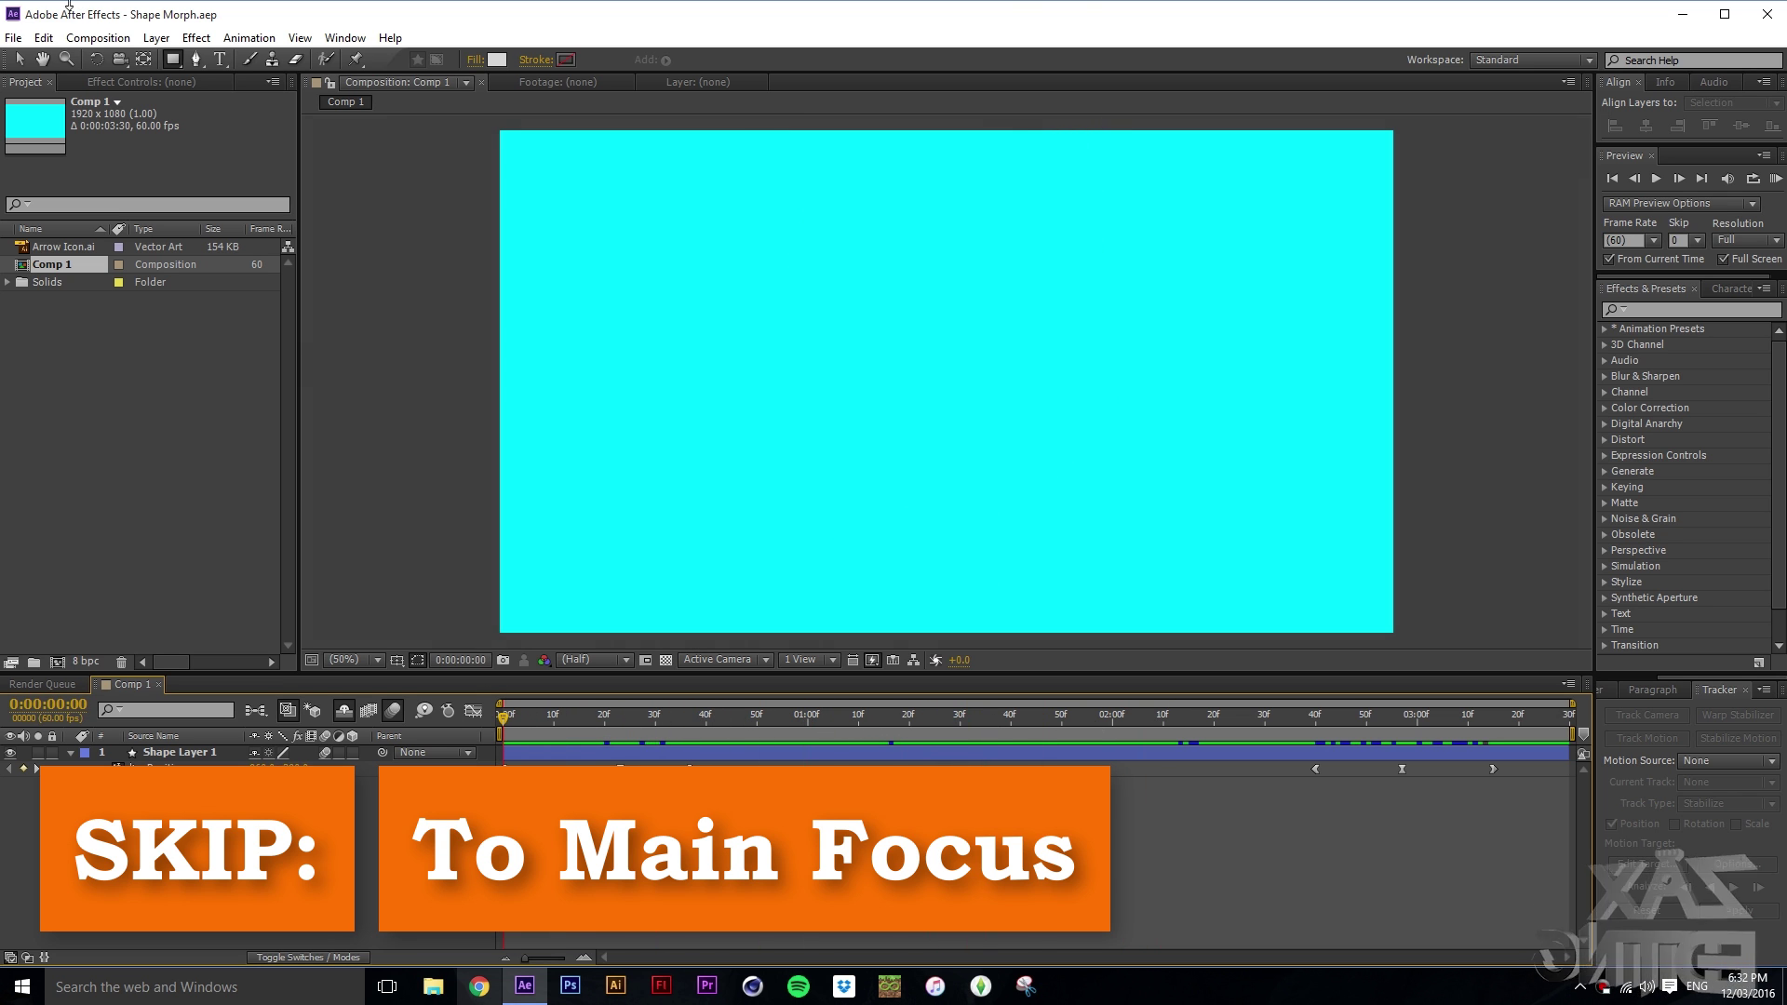
Step: Create a new empty project
{"action": "left_click", "coordinate": [13, 37]}
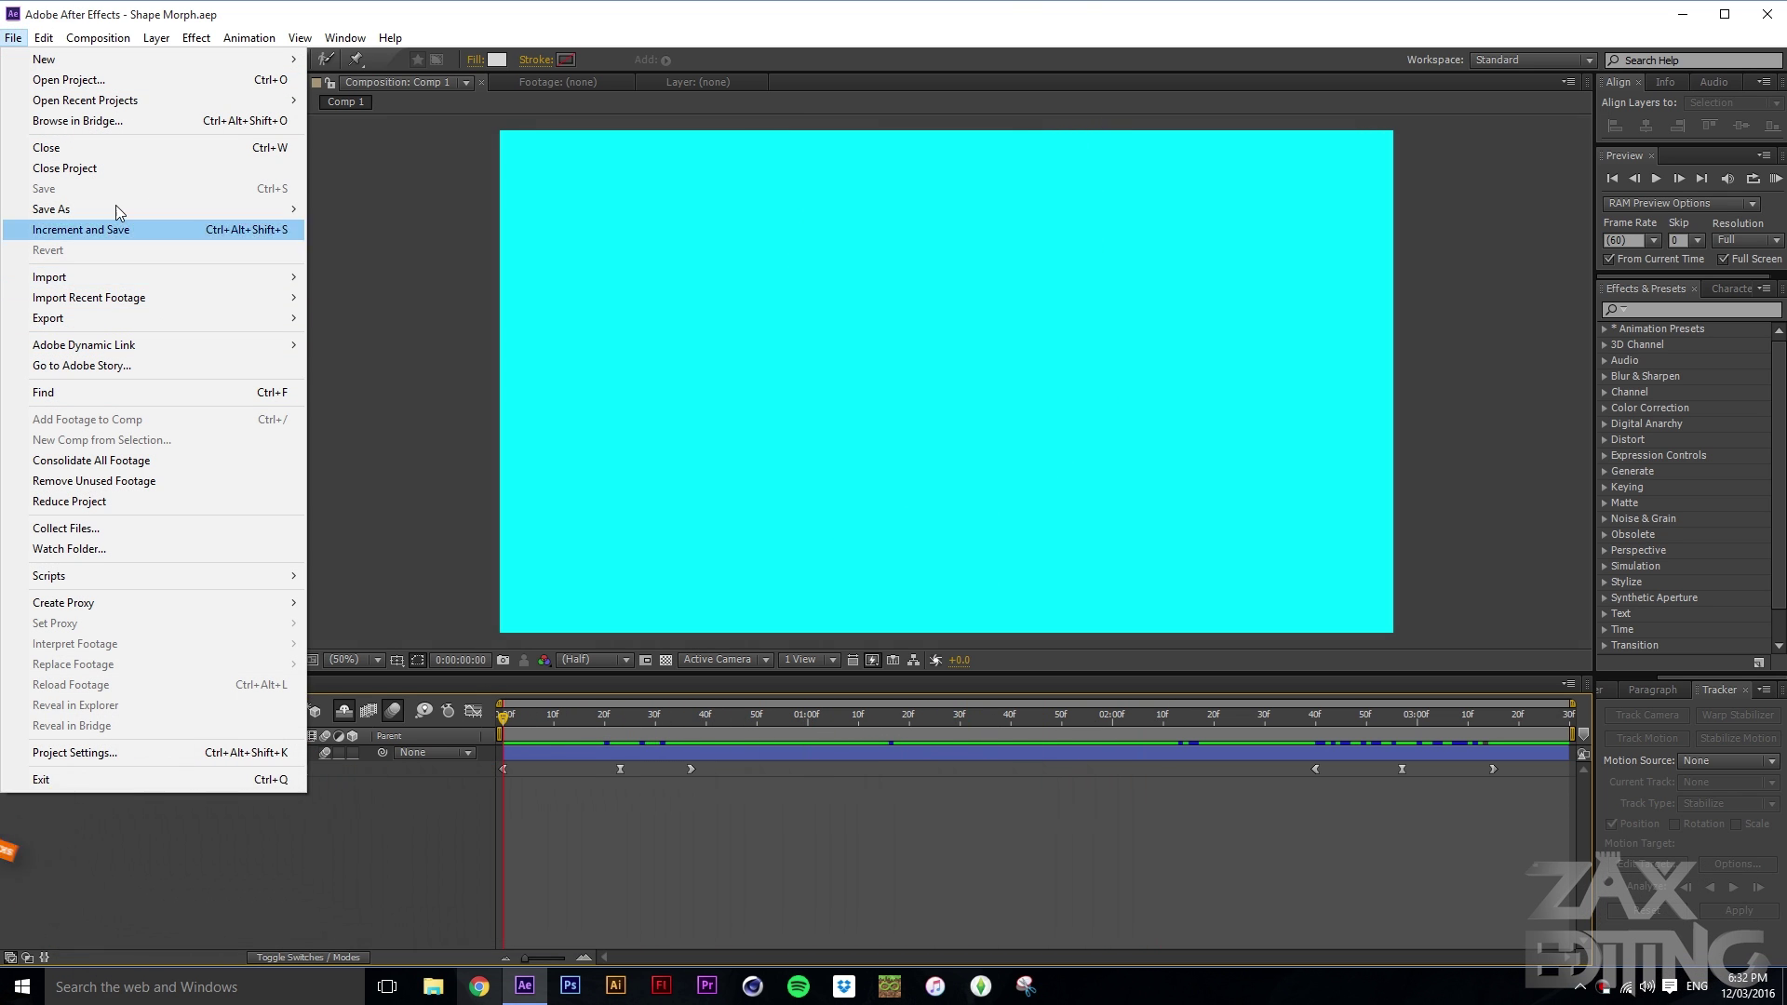
{"action": "left_click", "coordinate": [13, 38]}
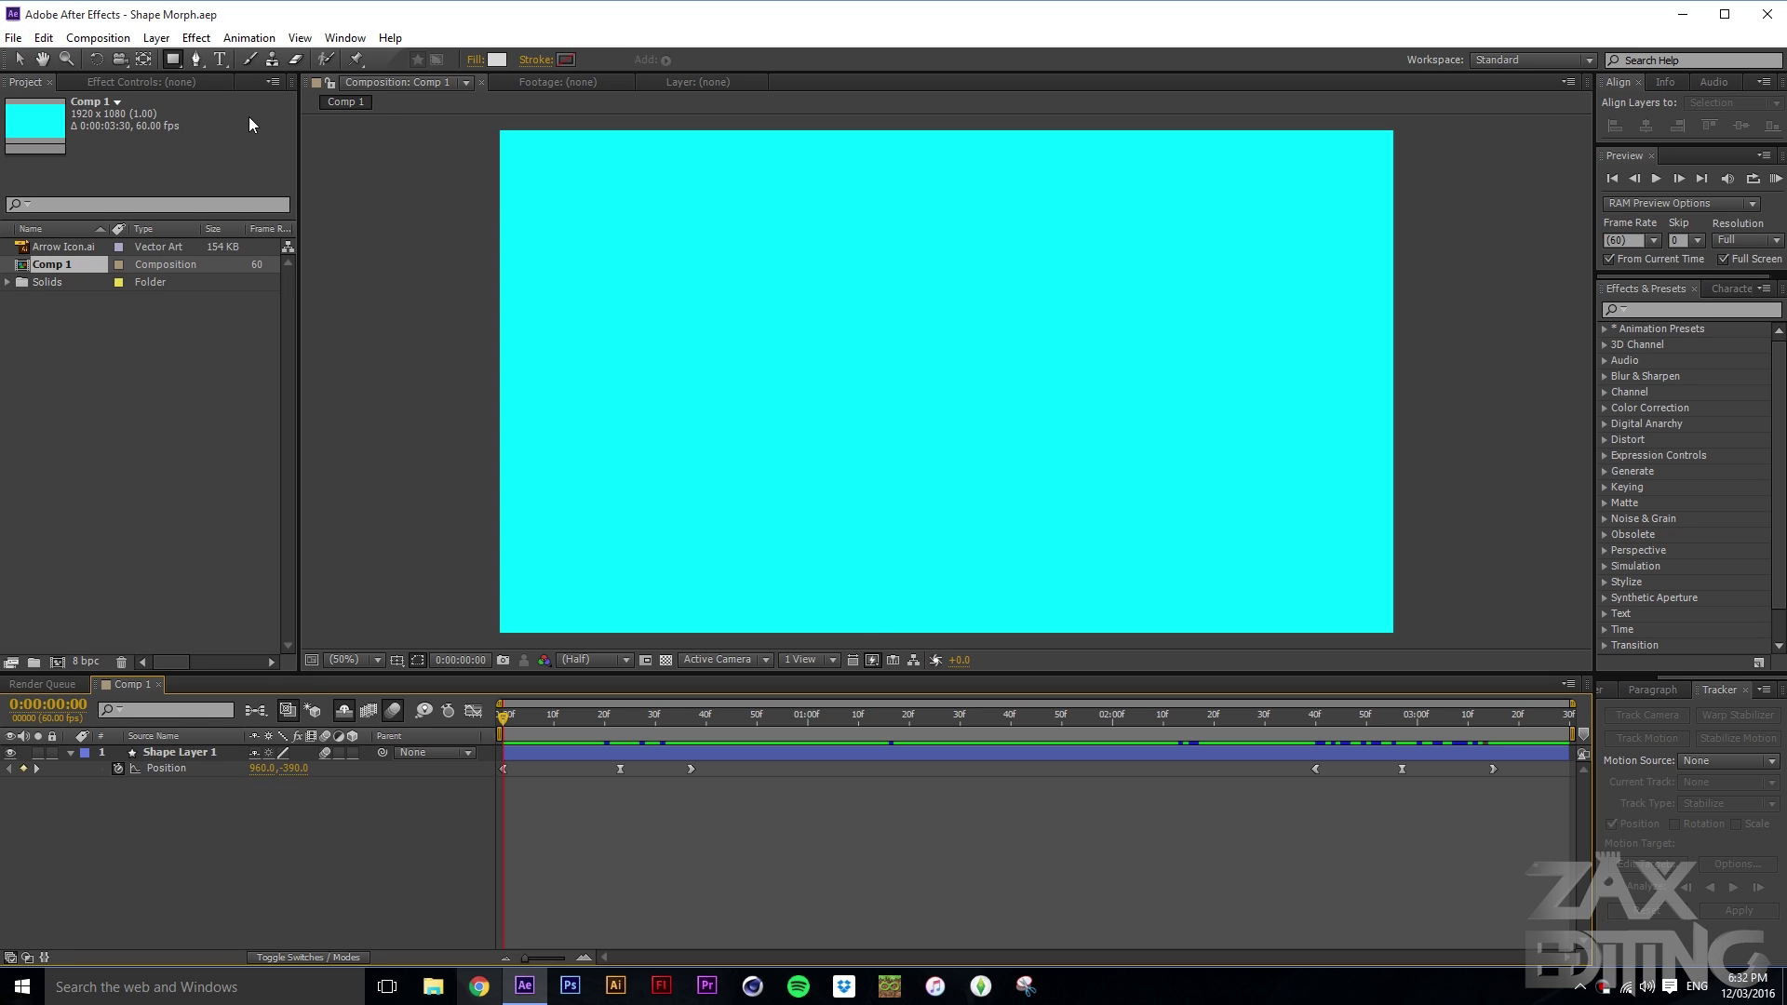
{"action": "left_click", "coordinate": [13, 38]}
{"action": "mouse_move", "coordinate": [56, 56]}
{"action": "left_click", "coordinate": [472, 59]}
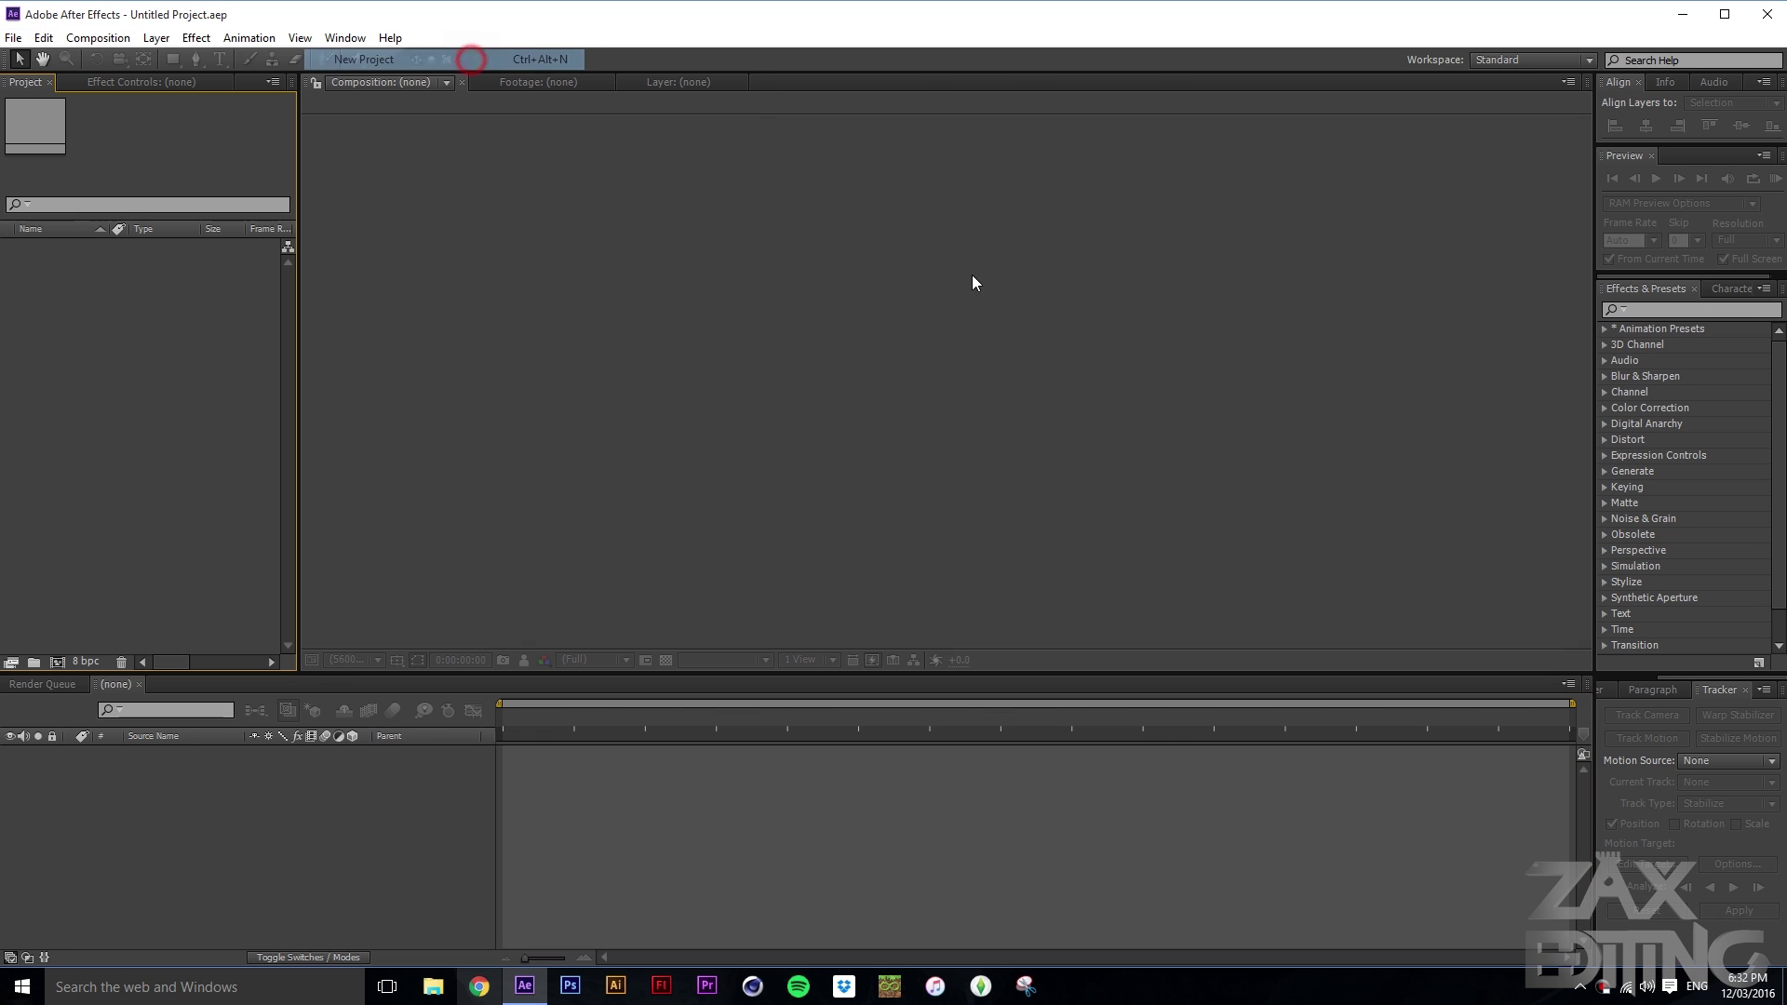
Step: Create a composition named Shape Morph at 1920 x 1080 px, 60 frames per second, with a duration of 0:00:07:00
{"action": "left_click", "coordinate": [57, 662]}
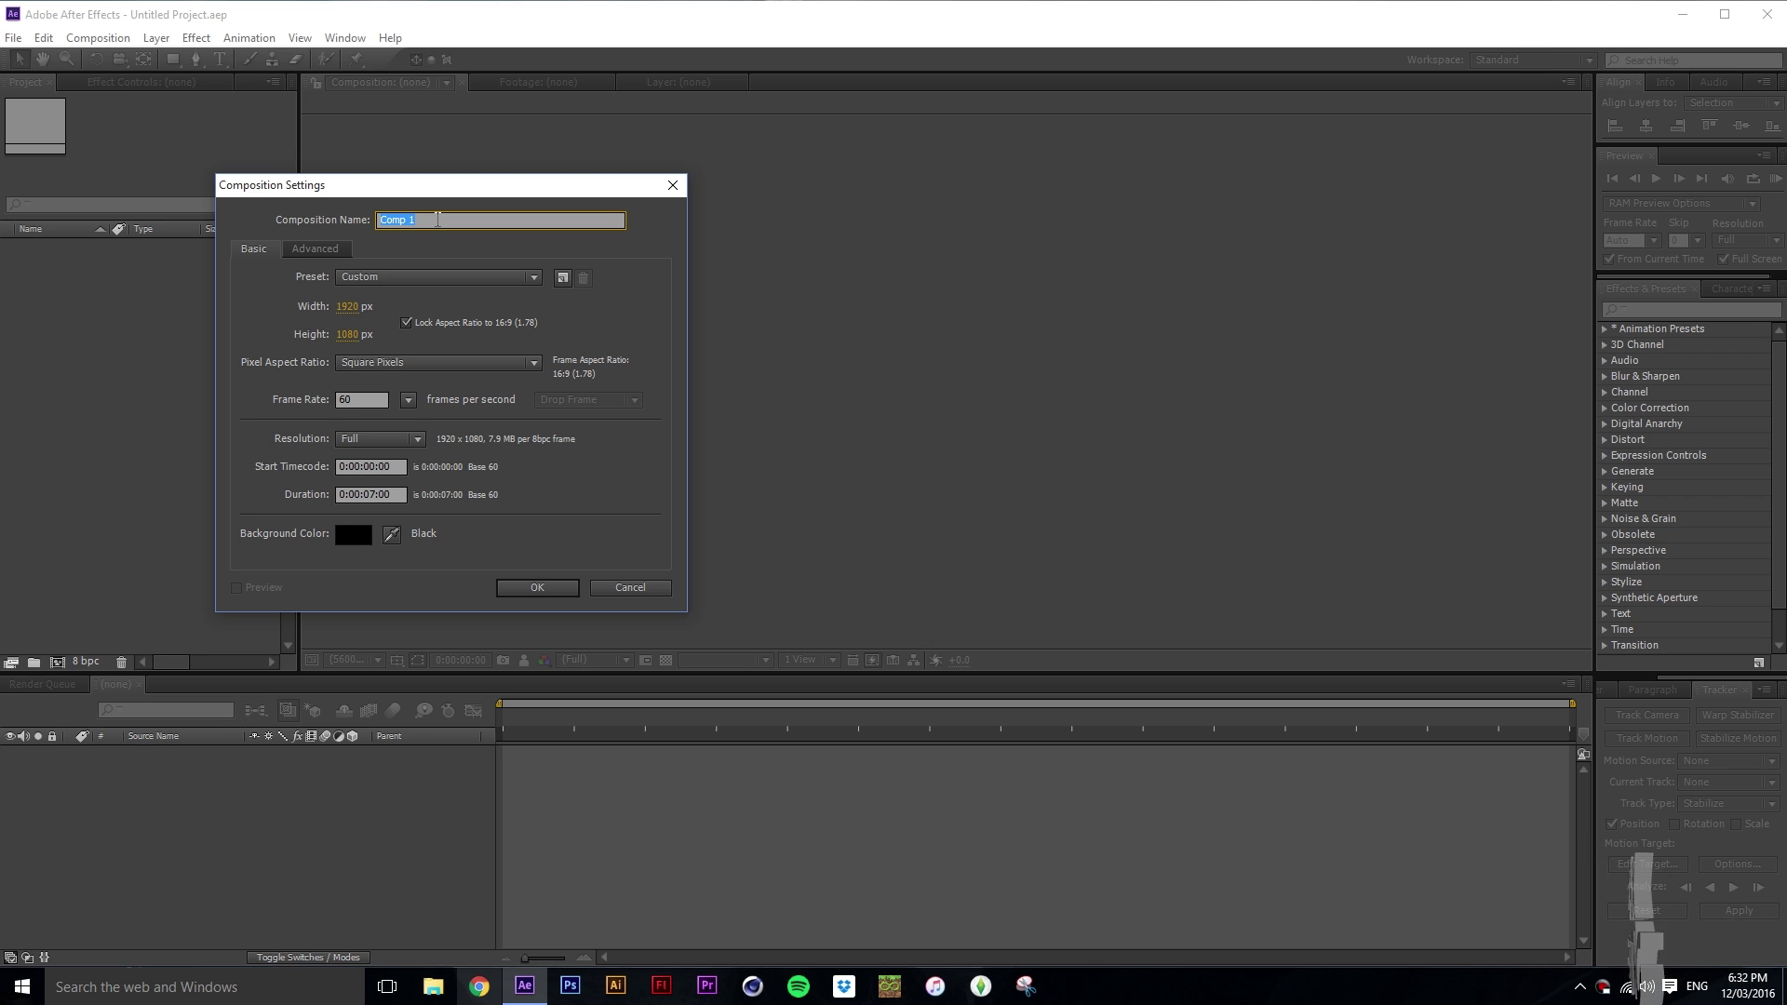
{"action": "type", "text": "Shape Morph"}
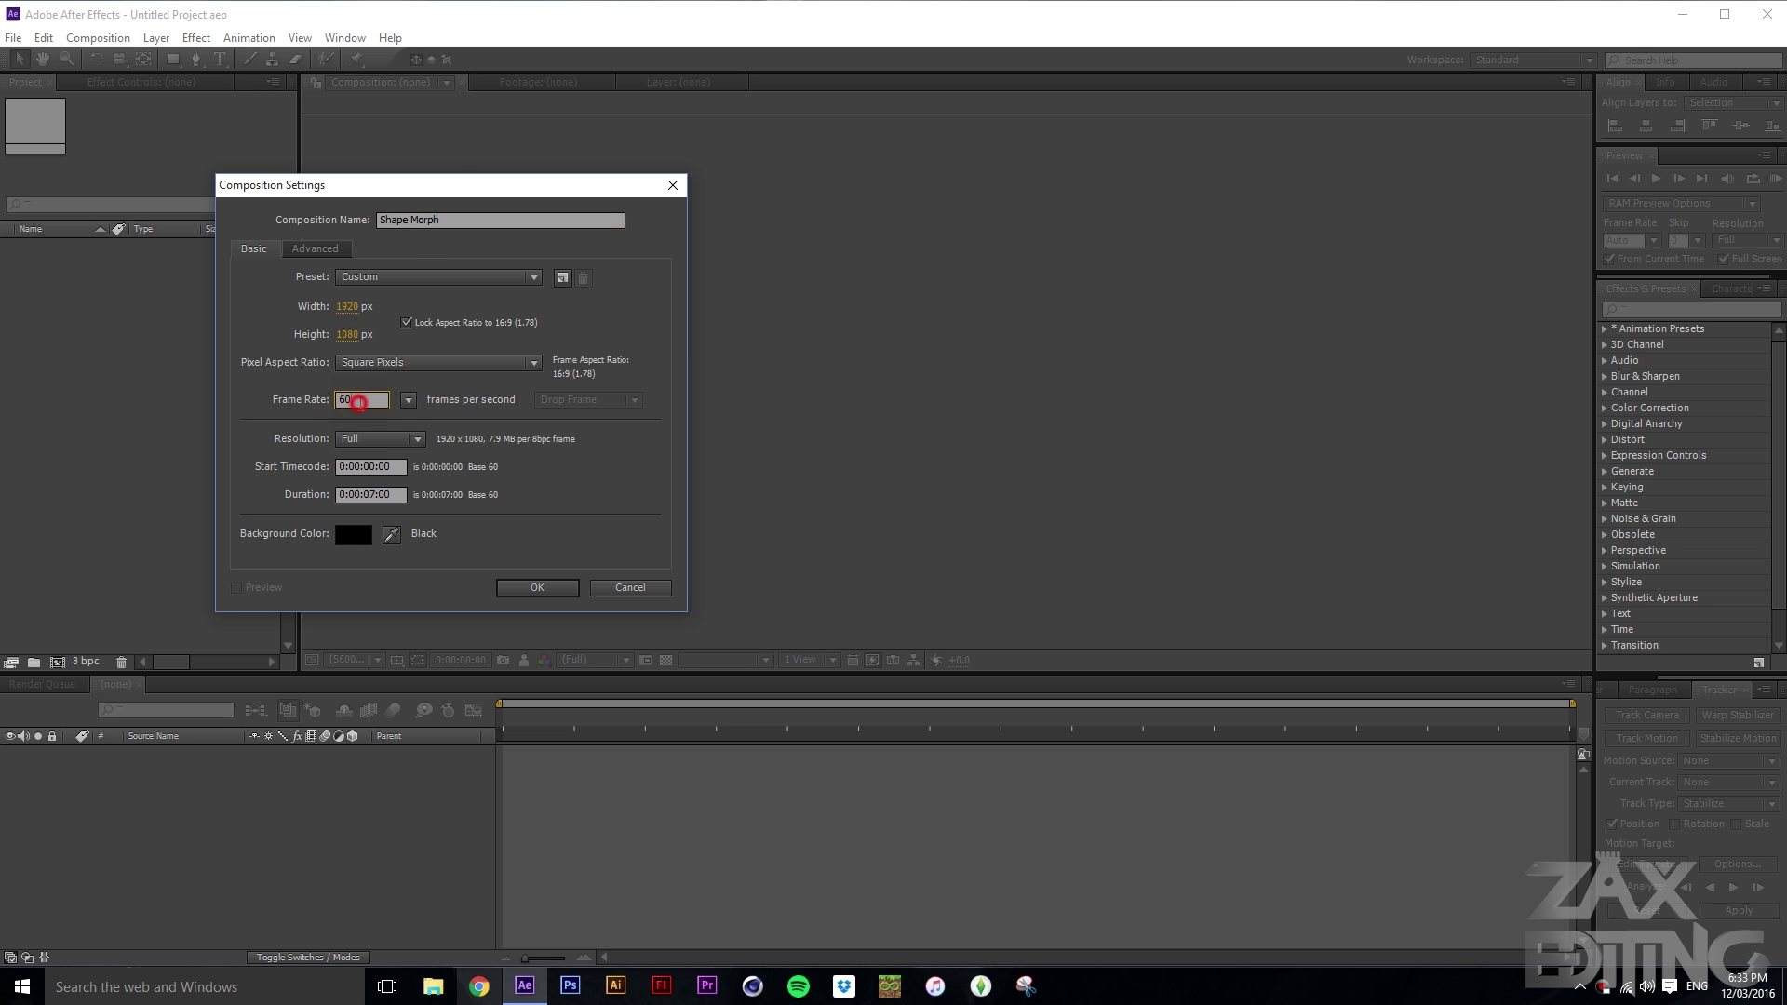
{"action": "left_click_drag", "start_coordinate": [371, 494], "coordinate": [405, 491]}
{"action": "left_click", "coordinate": [538, 588]}
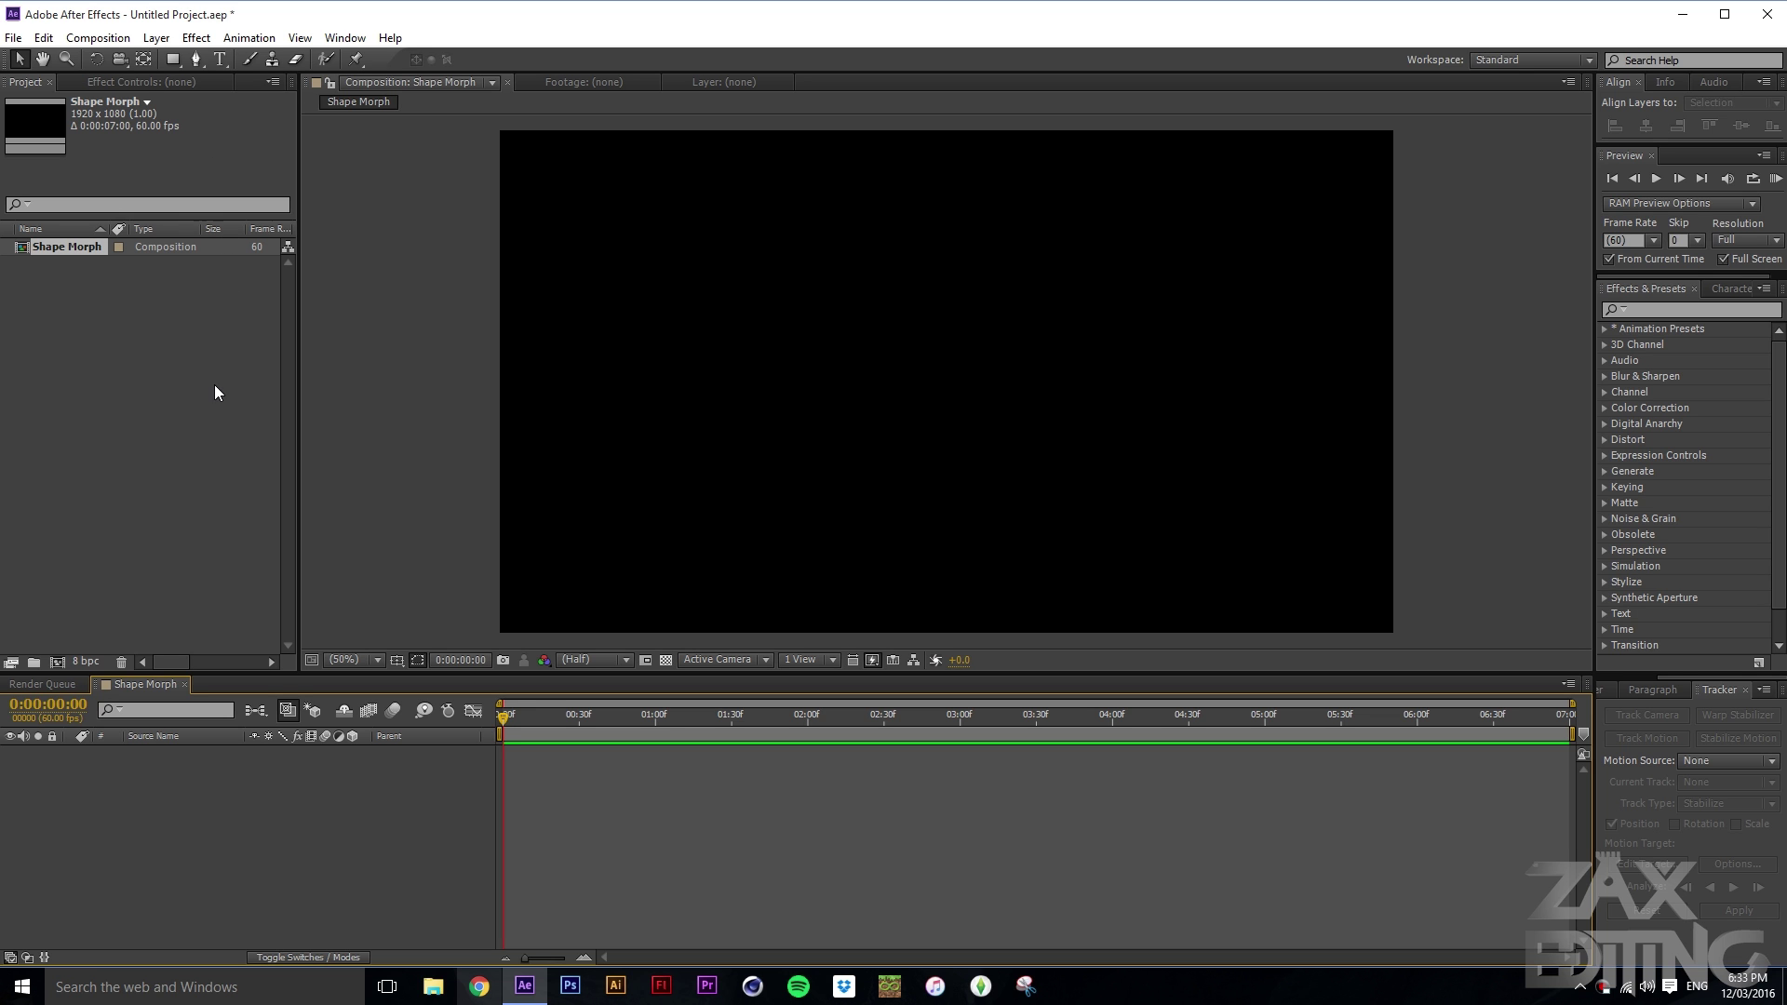
Step: Add an orange solid layer of 1920 x 1080 px as the background of the composition
{"action": "left_click", "coordinate": [156, 37]}
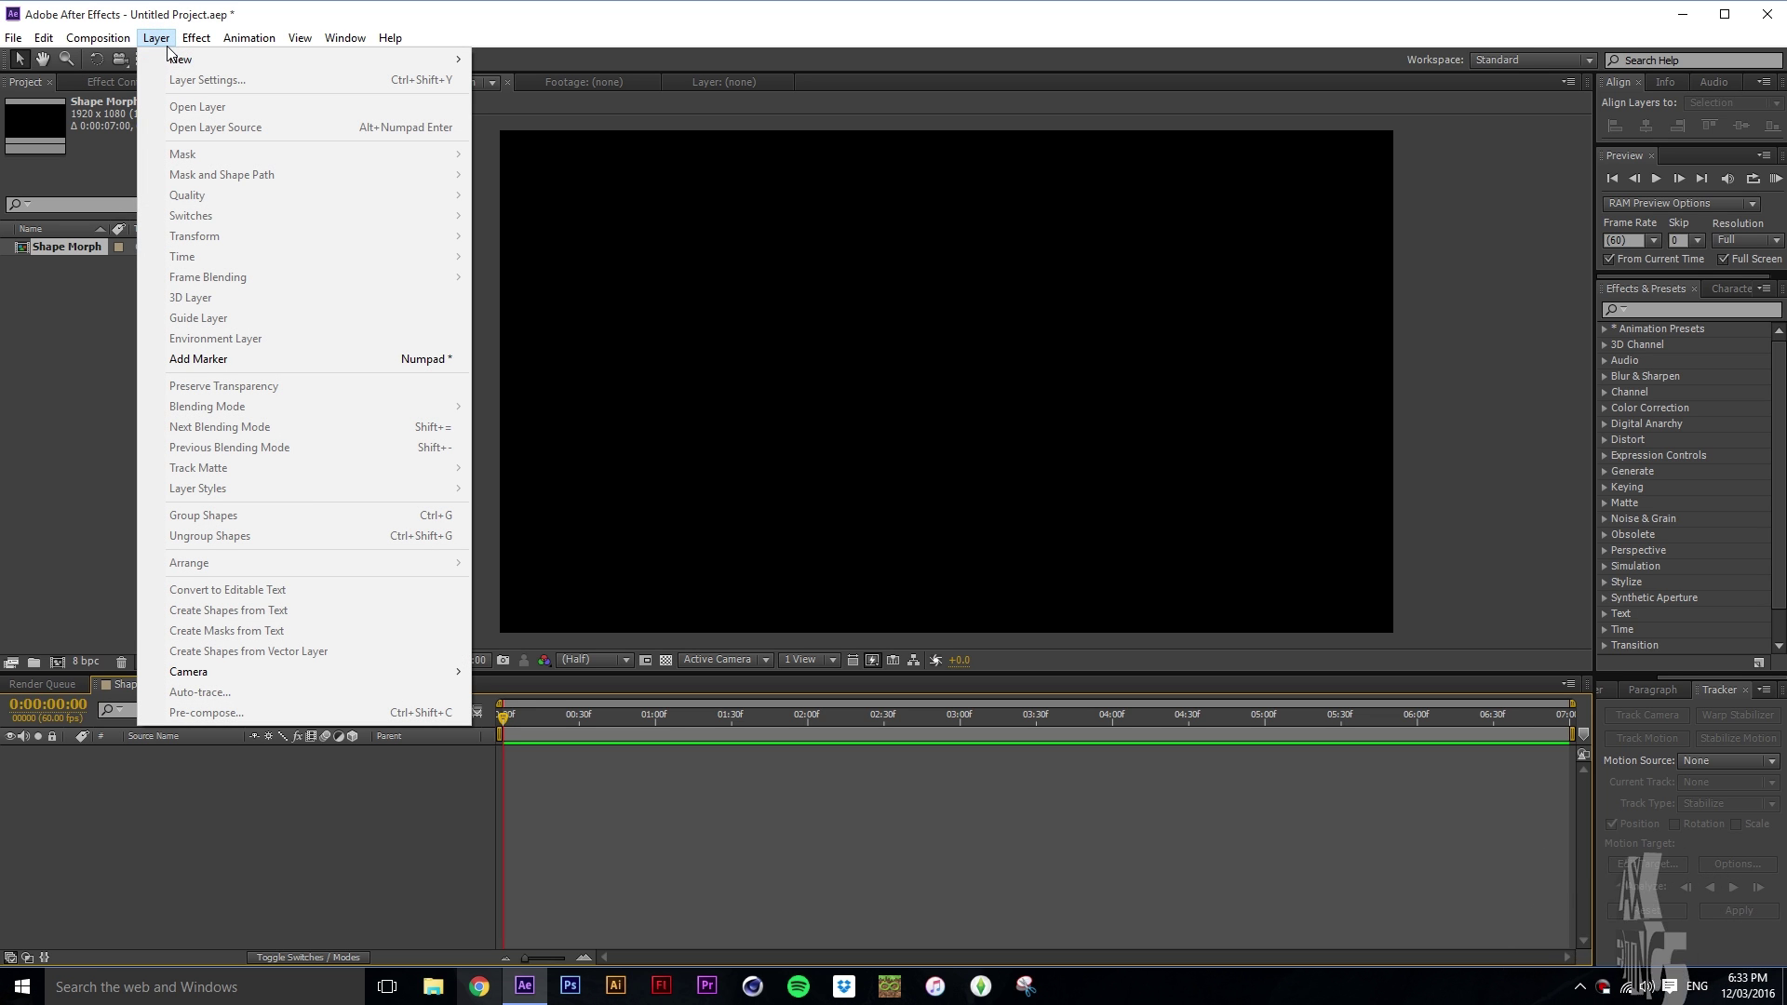
{"action": "mouse_move", "coordinate": [180, 63]}
{"action": "left_click", "coordinate": [605, 84]}
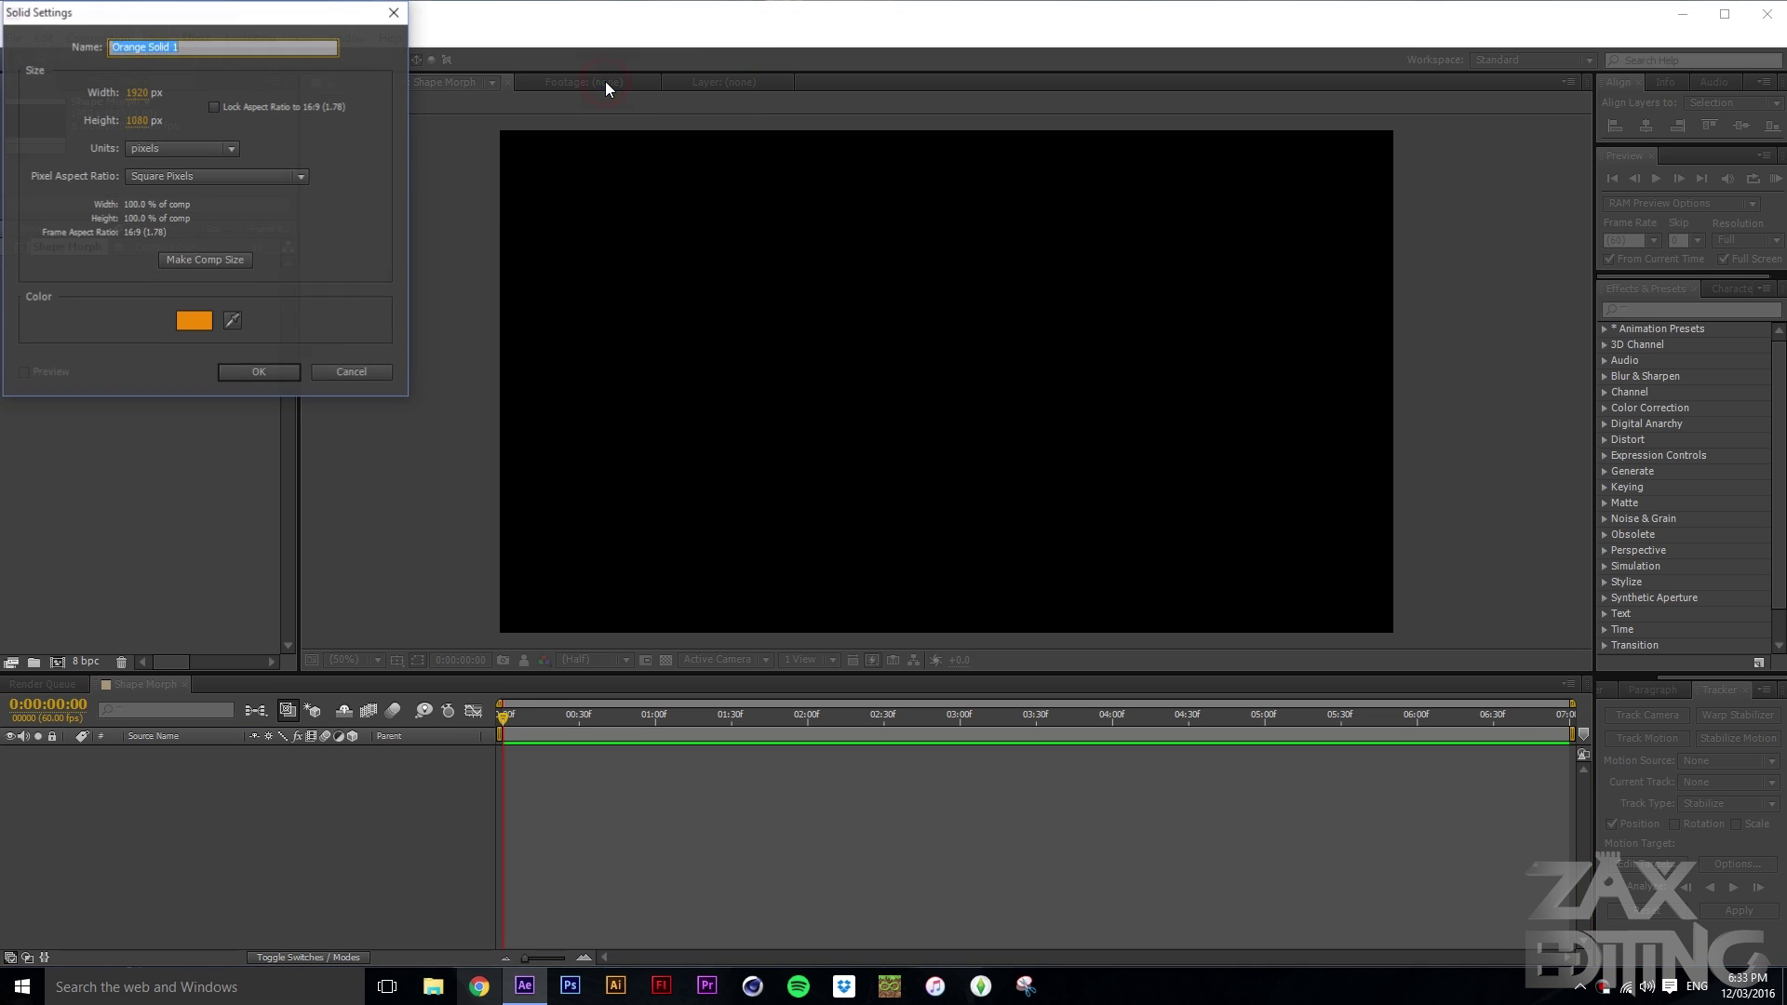
{"action": "left_click", "coordinate": [283, 287]}
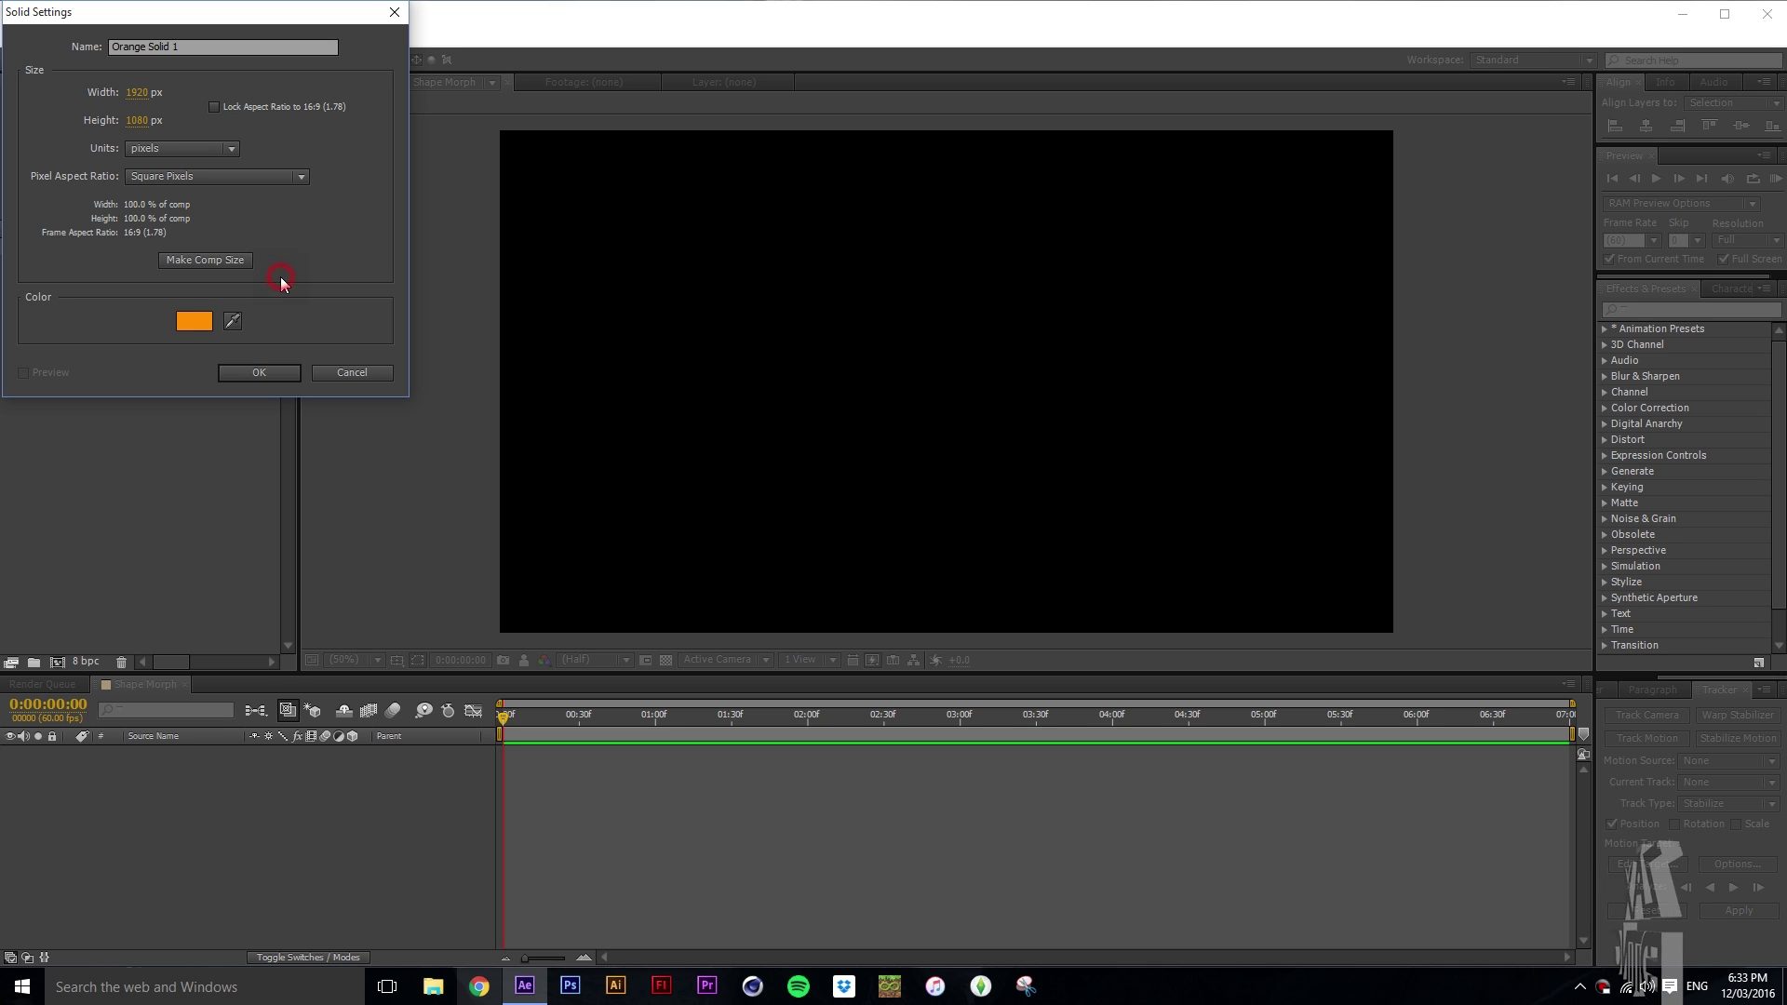
{"action": "left_click", "coordinate": [191, 322]}
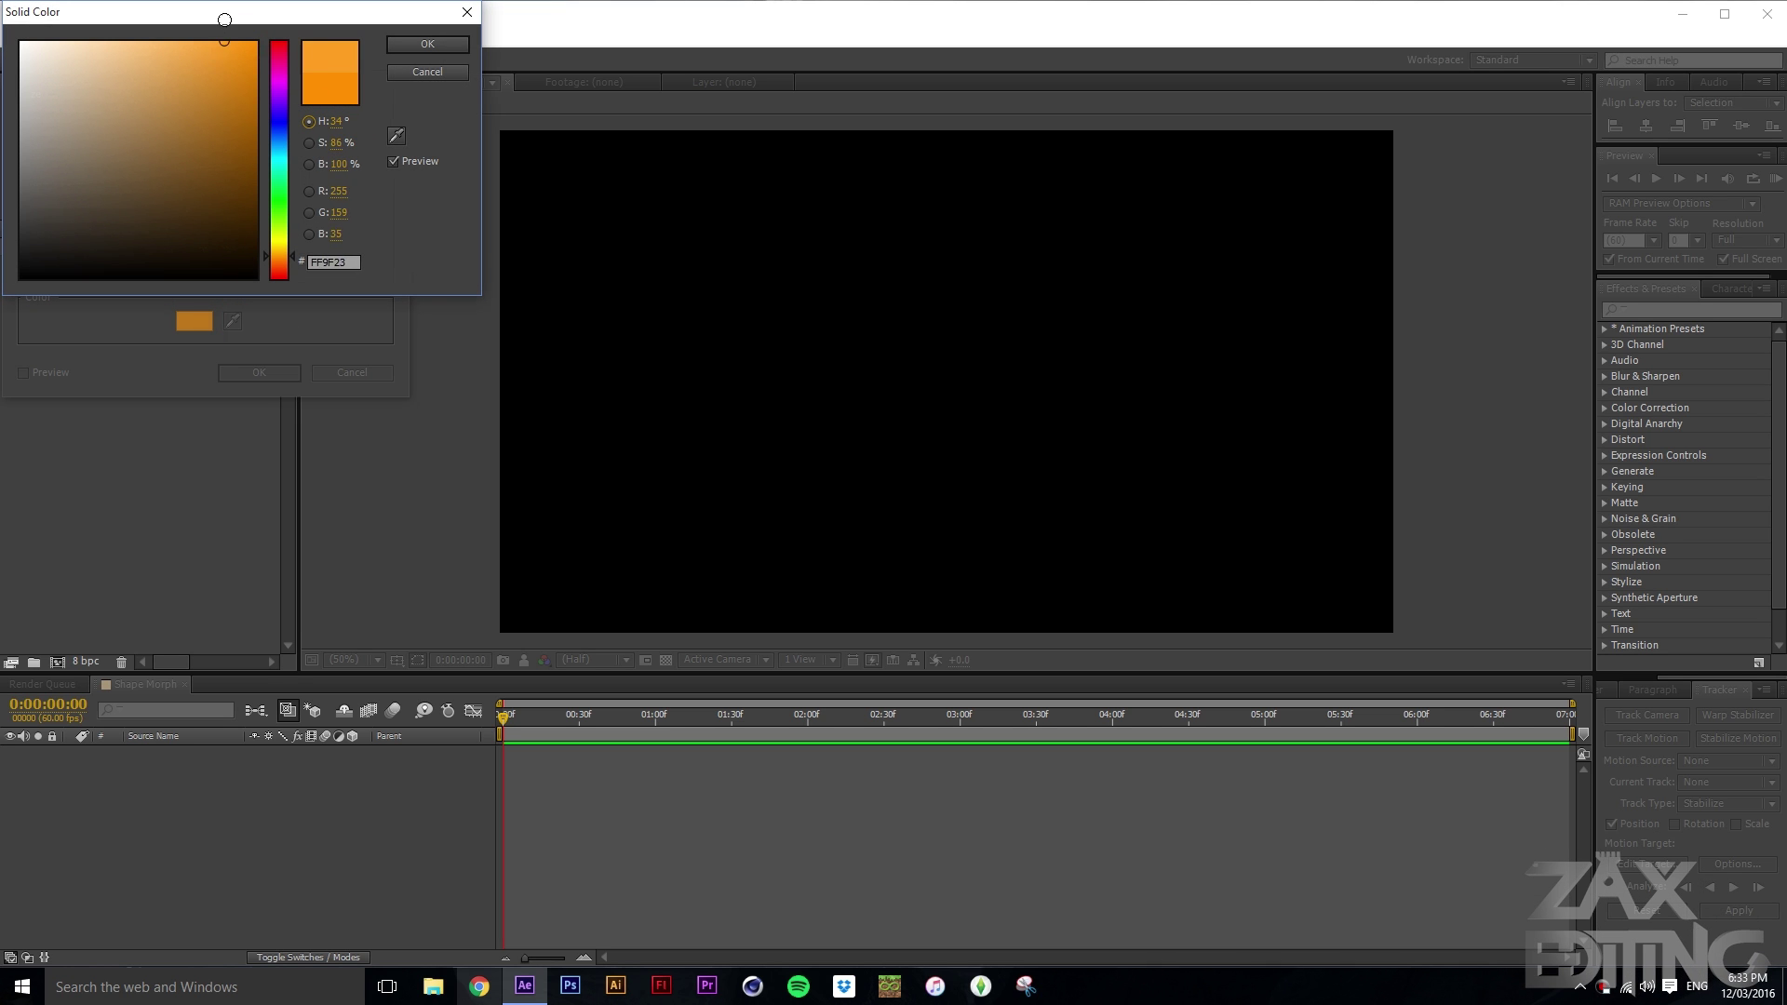
{"action": "left_click", "coordinate": [423, 45]}
{"action": "left_click", "coordinate": [258, 373]}
{"action": "left_click", "coordinate": [447, 438]}
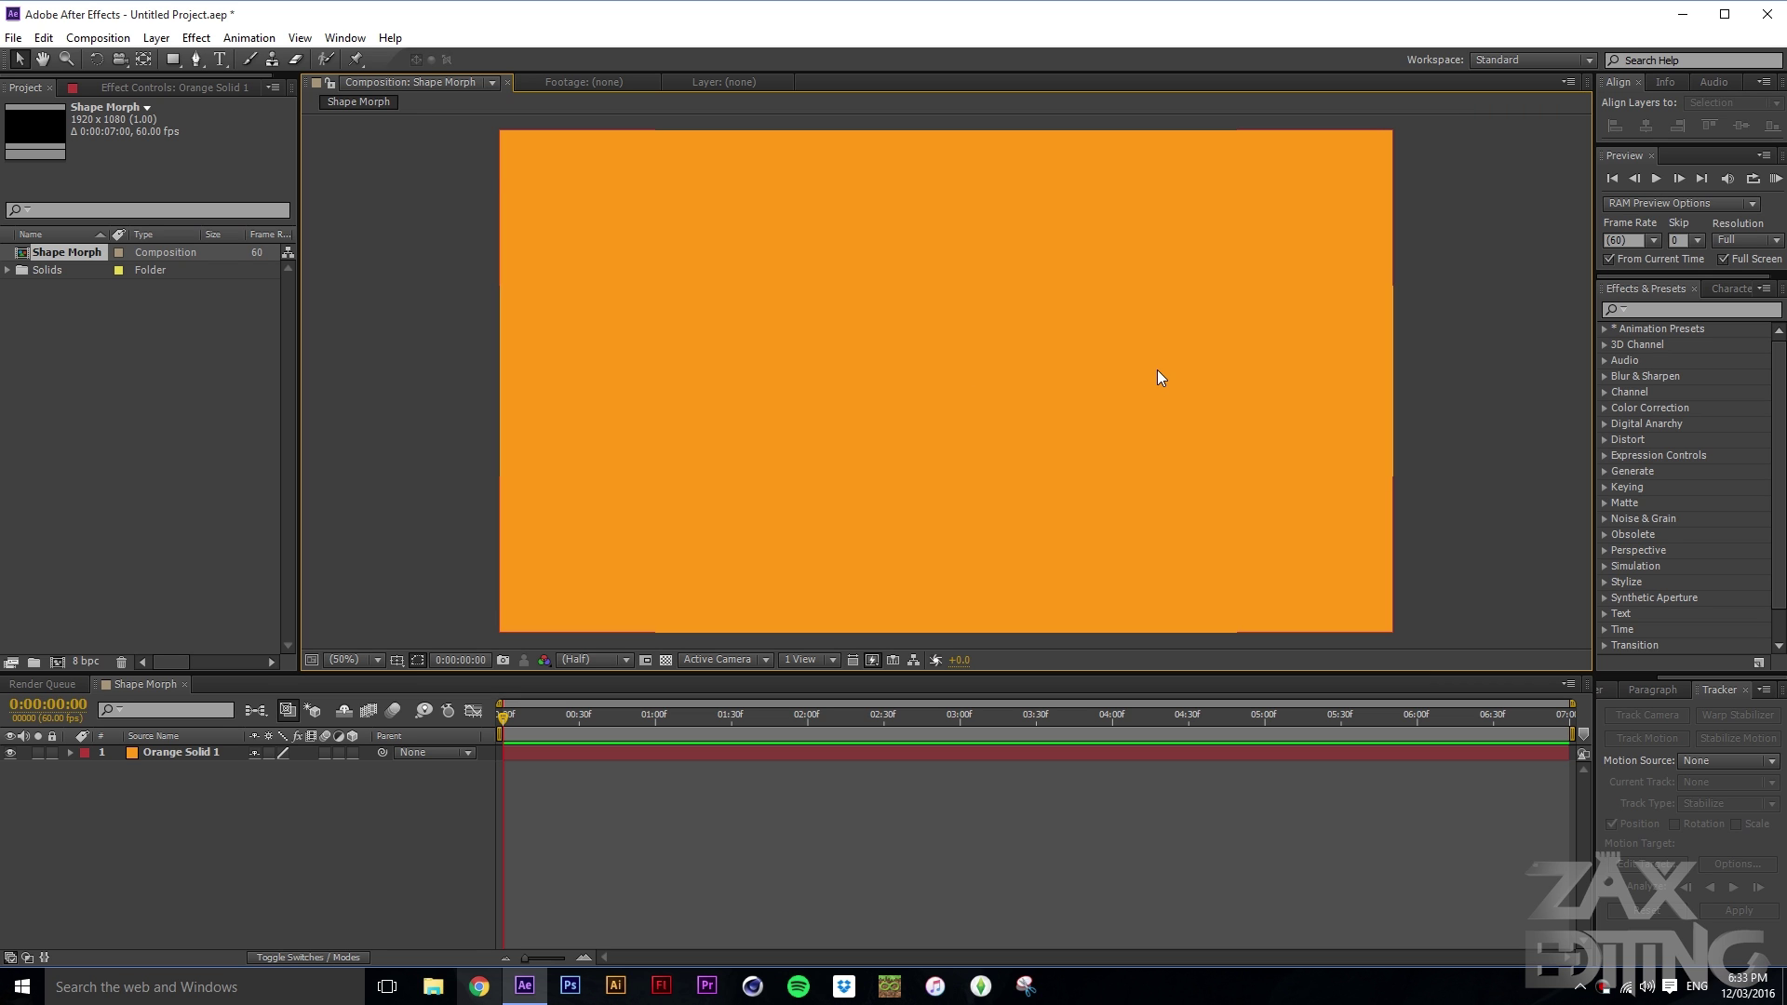
Step: Import Arrow Icon.ai and place it in the composition above the orange solid
{"action": "left_click", "coordinate": [177, 59]}
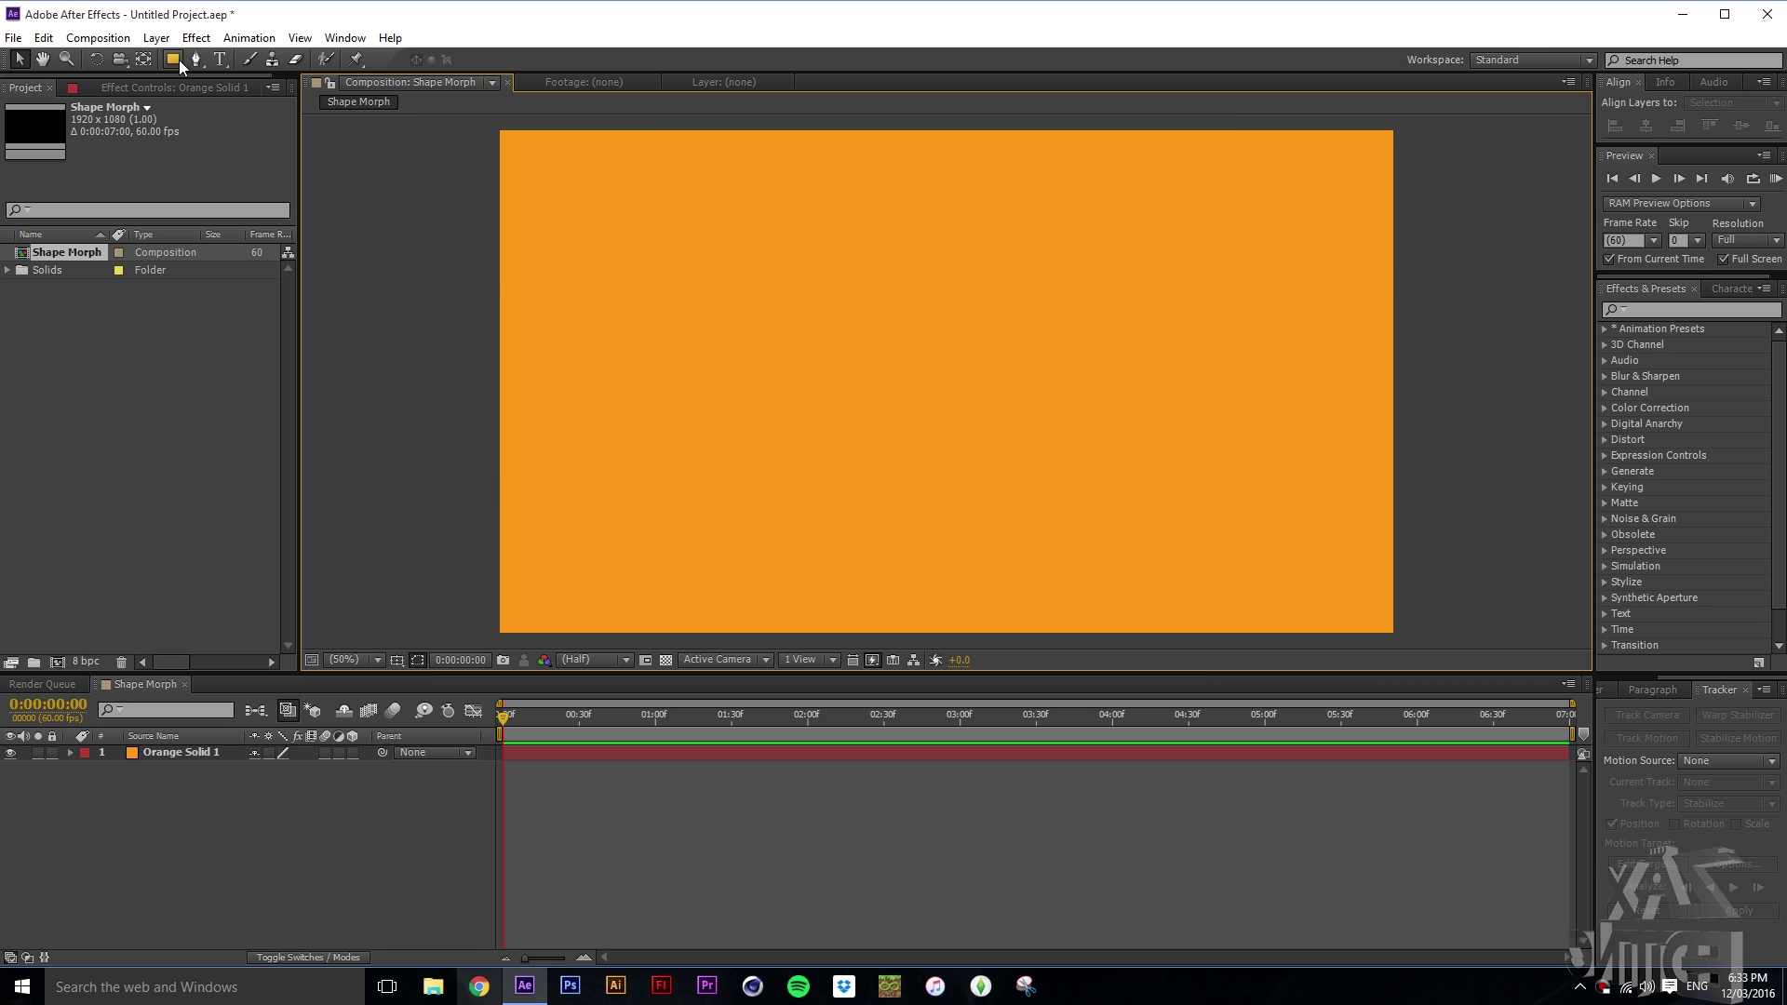
{"action": "left_click", "coordinate": [13, 37]}
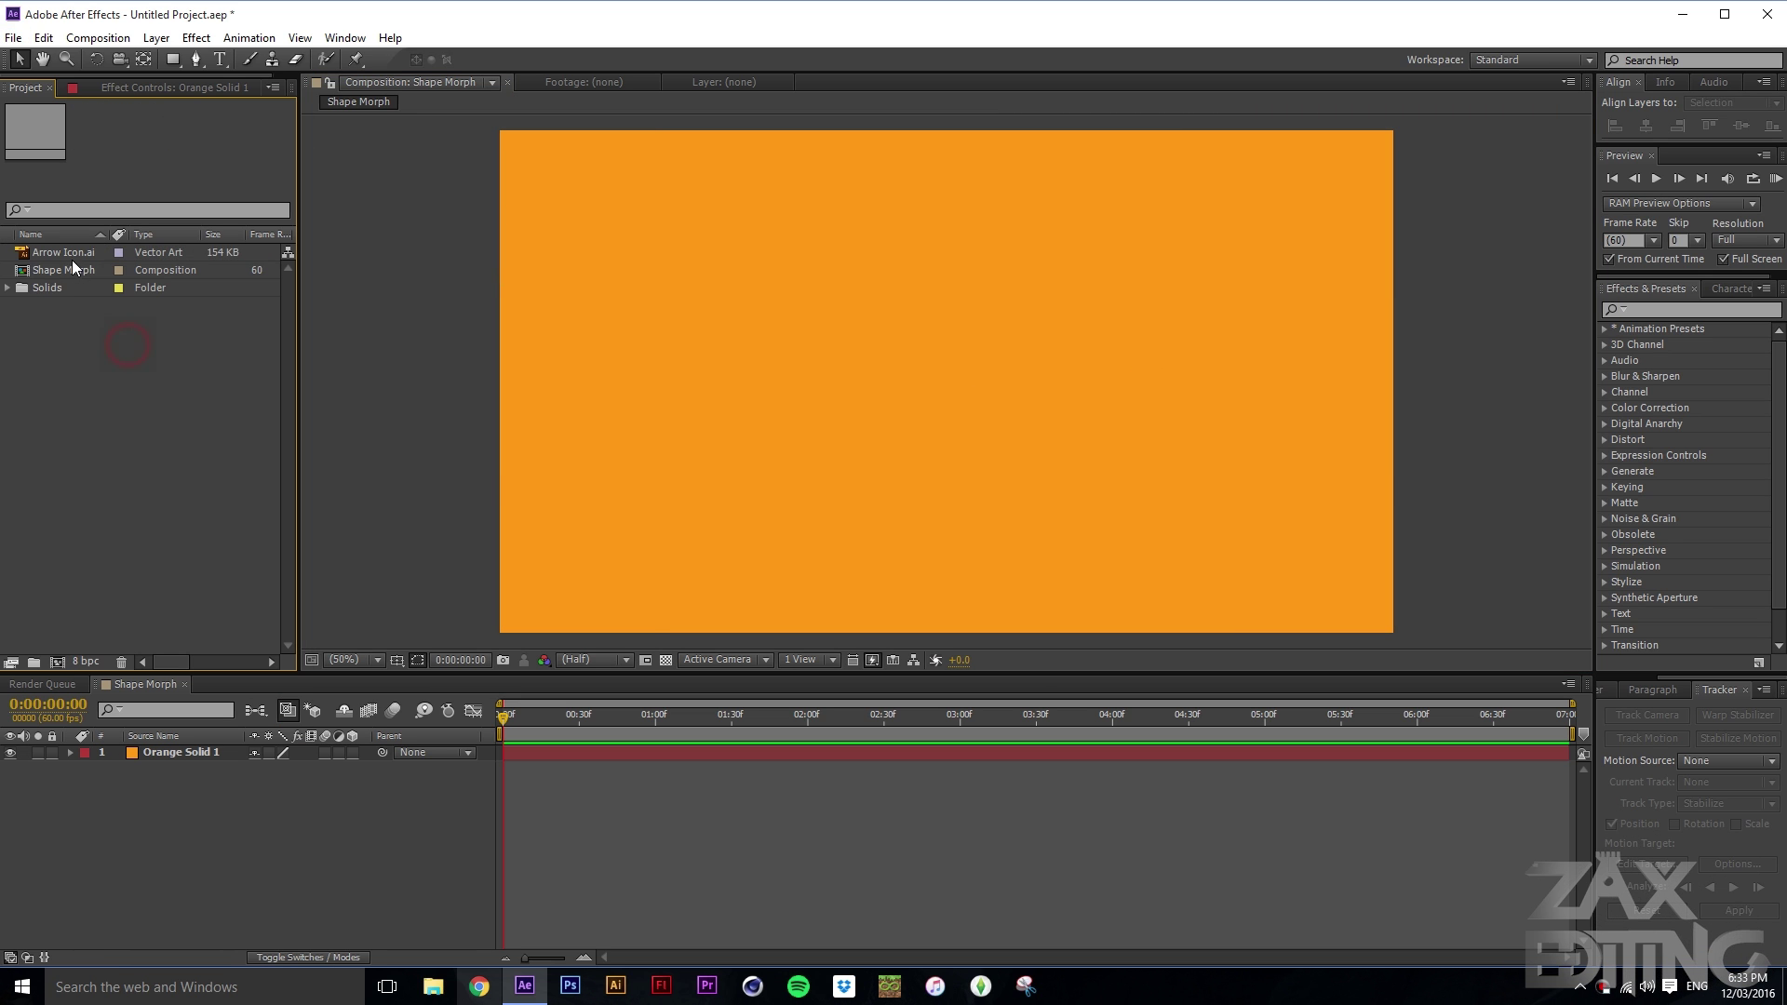
{"action": "left_click", "coordinate": [72, 260]}
{"action": "left_click_drag", "start_coordinate": [67, 253], "coordinate": [114, 498]}
{"action": "left_click_drag", "start_coordinate": [115, 720], "coordinate": [161, 759]}
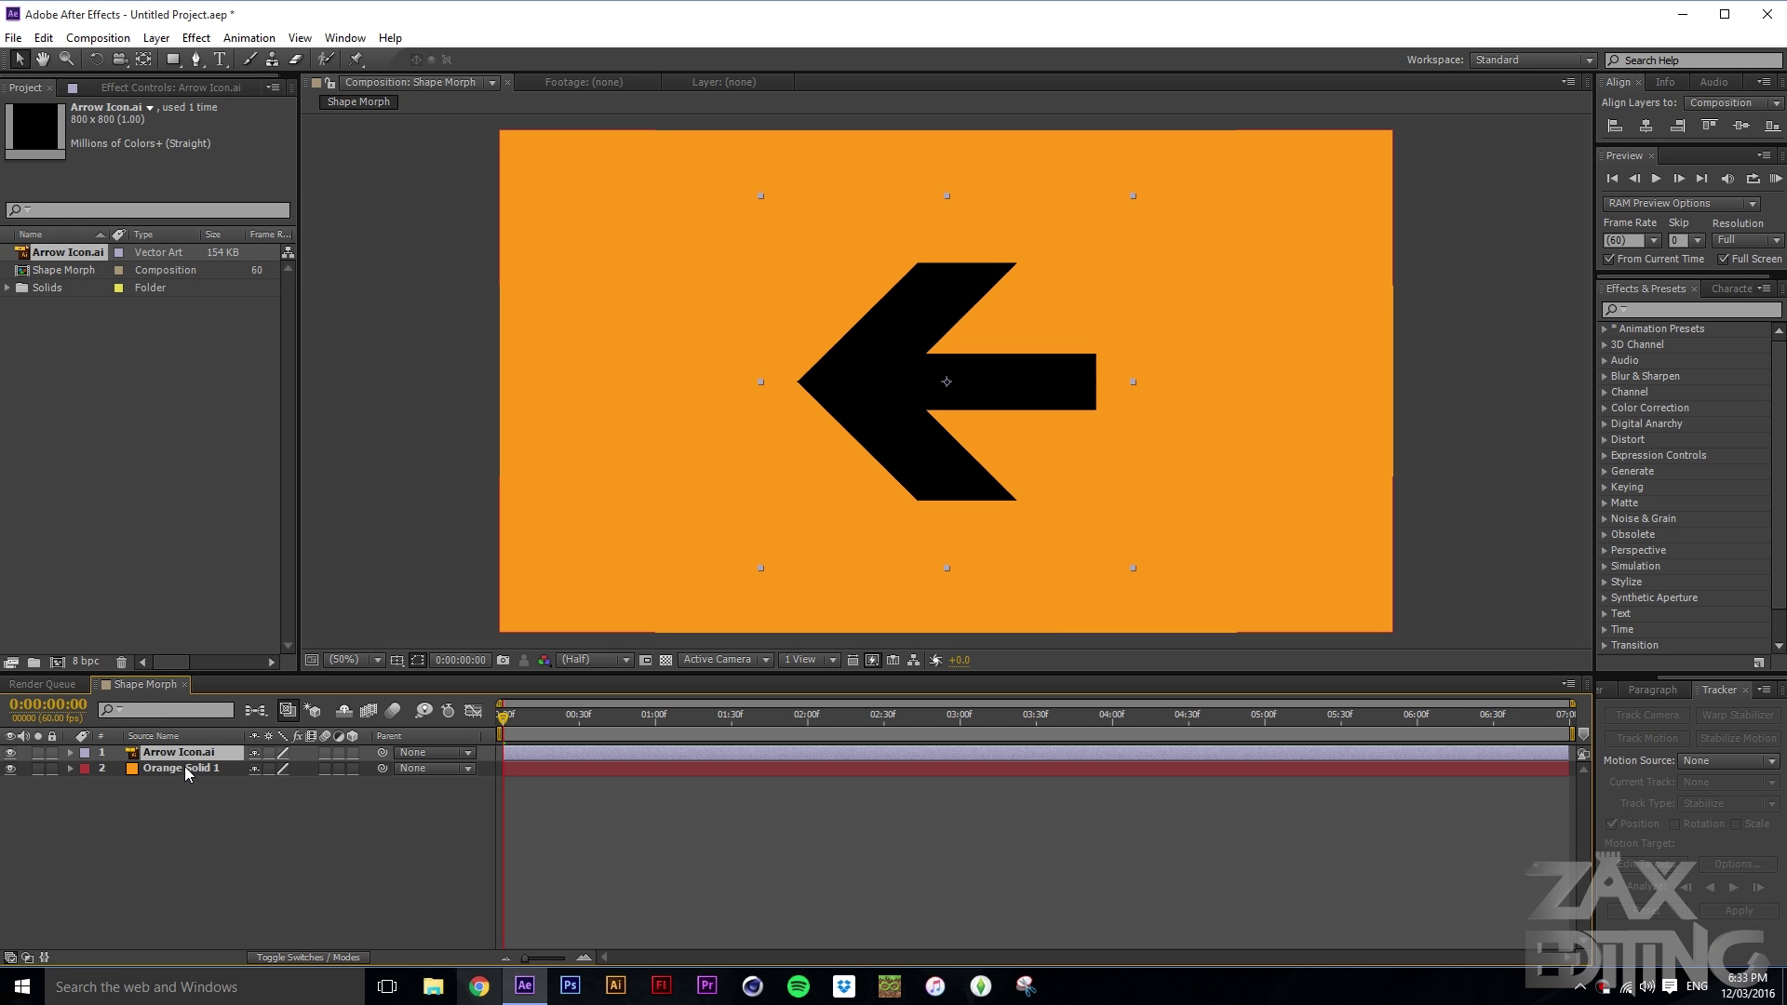
Step: Lock the orange solid, mark it as shy and hide shy layers from the timeline
{"action": "left_click", "coordinate": [186, 767]}
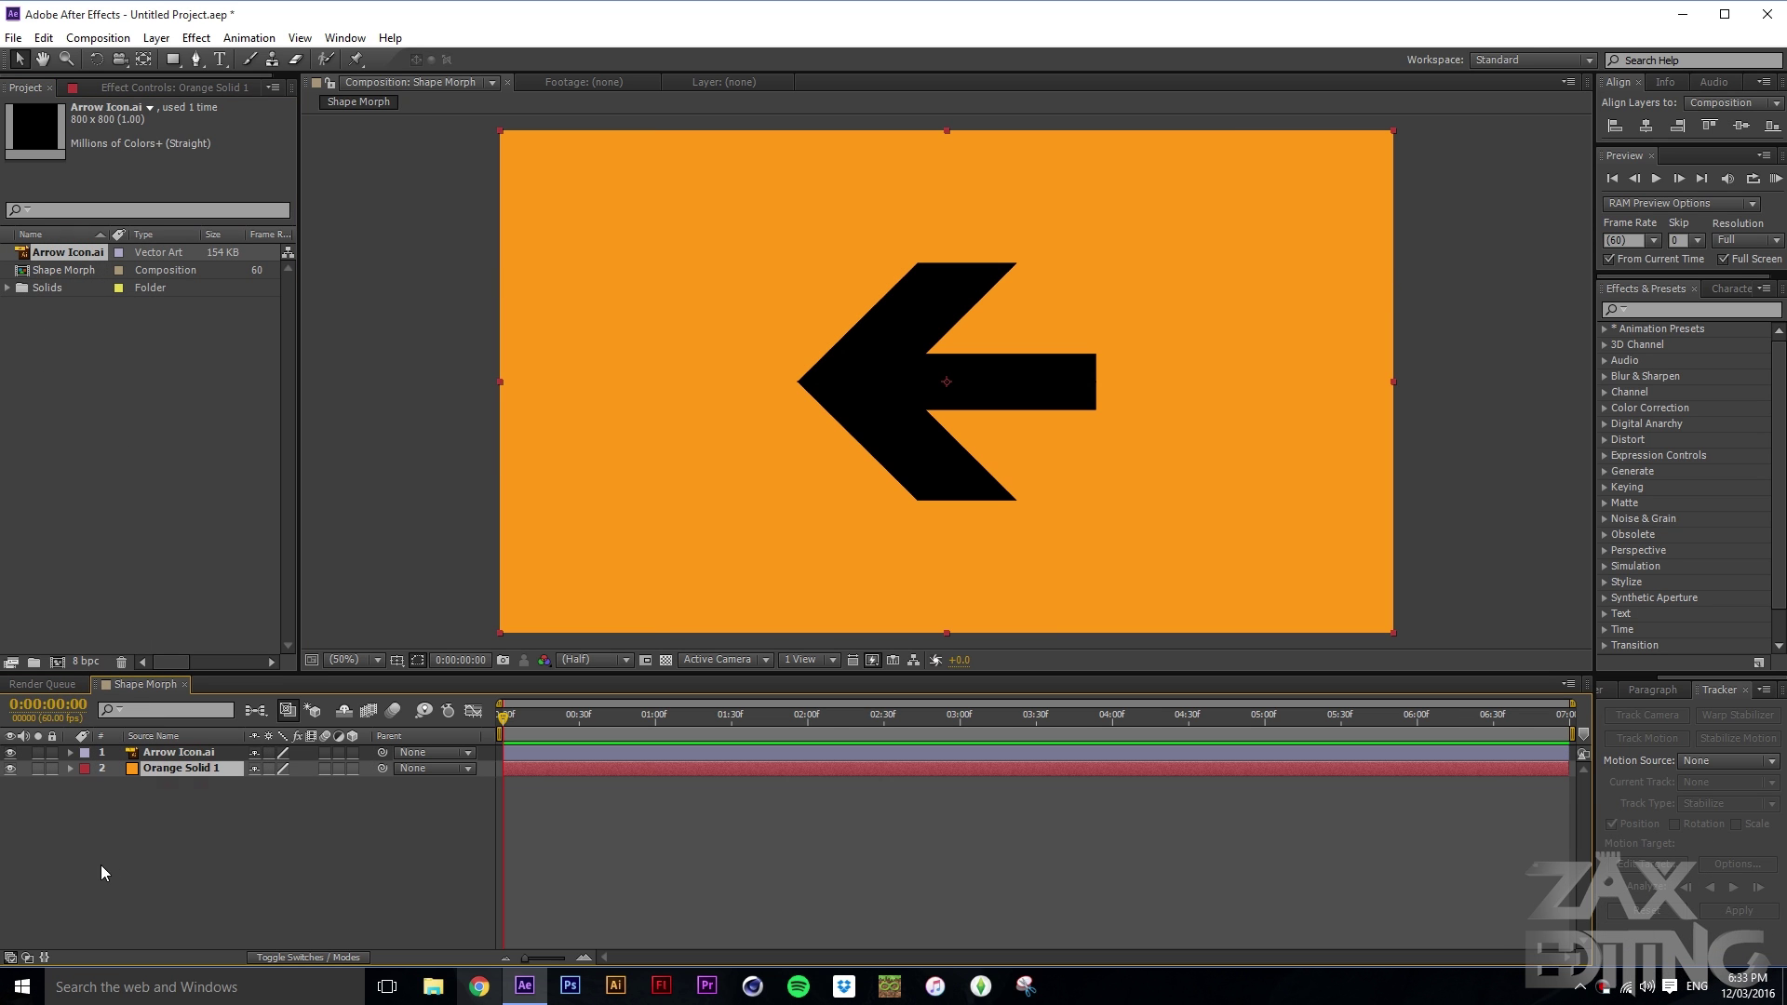
{"action": "left_click", "coordinate": [50, 768]}
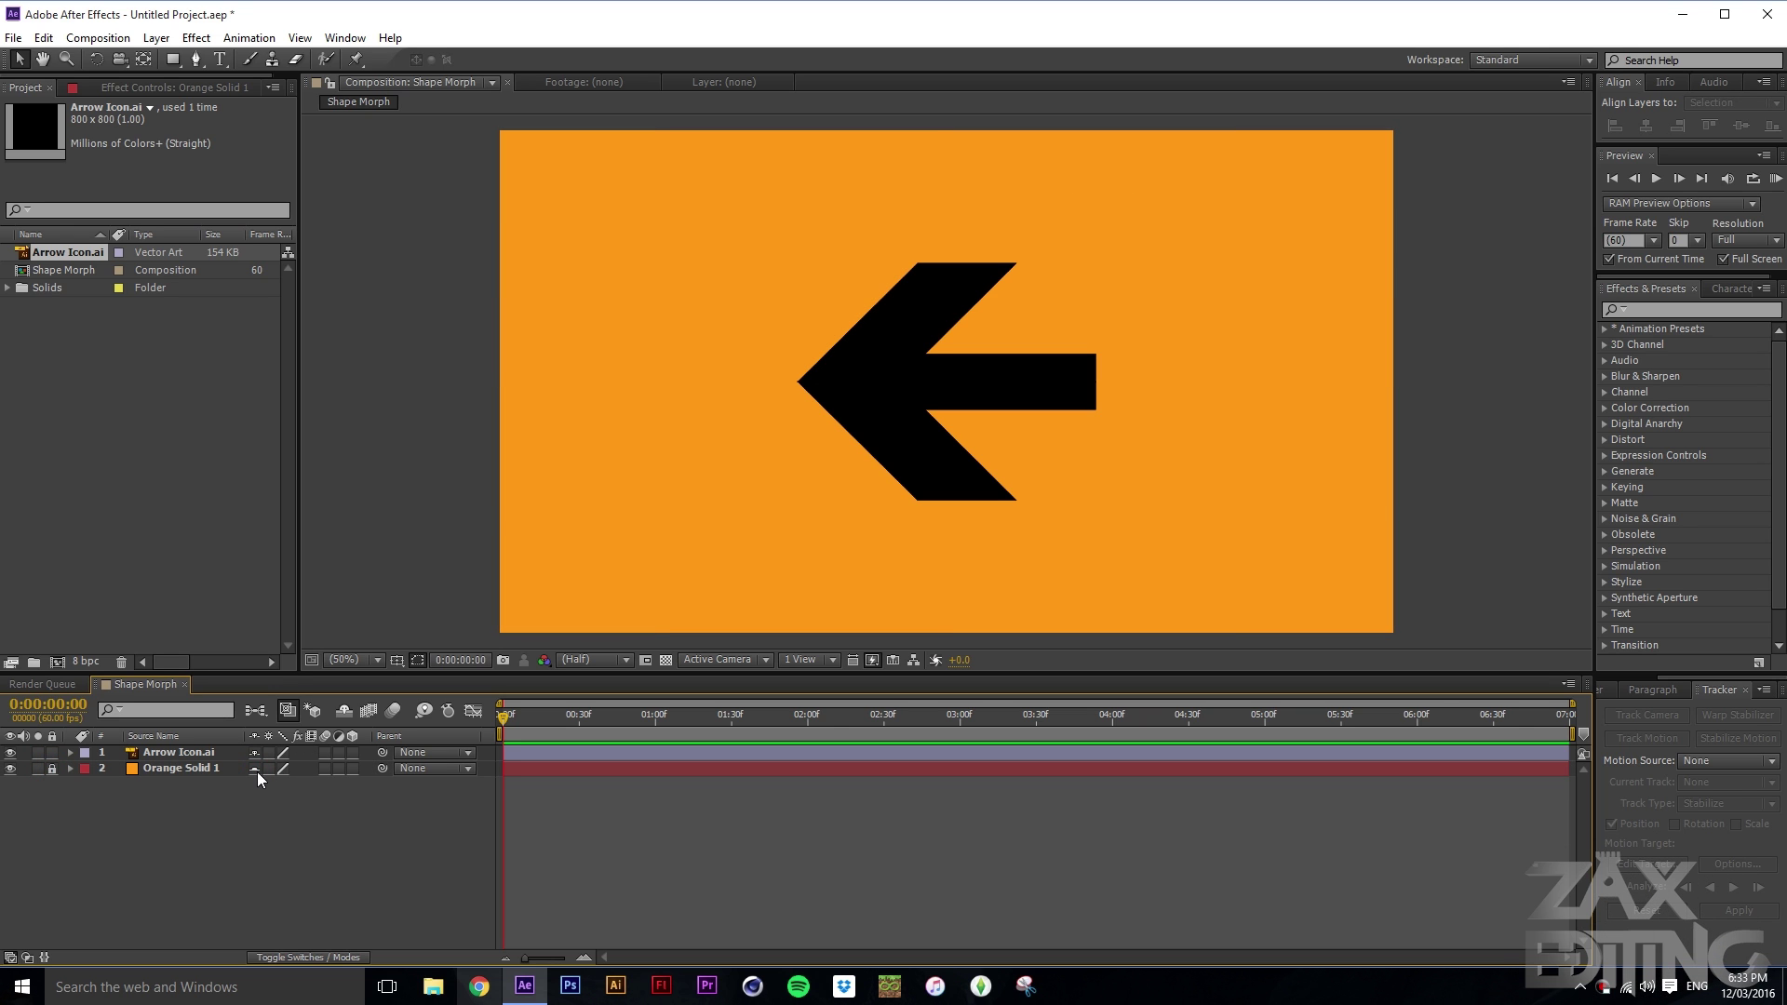
{"action": "left_click", "coordinate": [293, 958]}
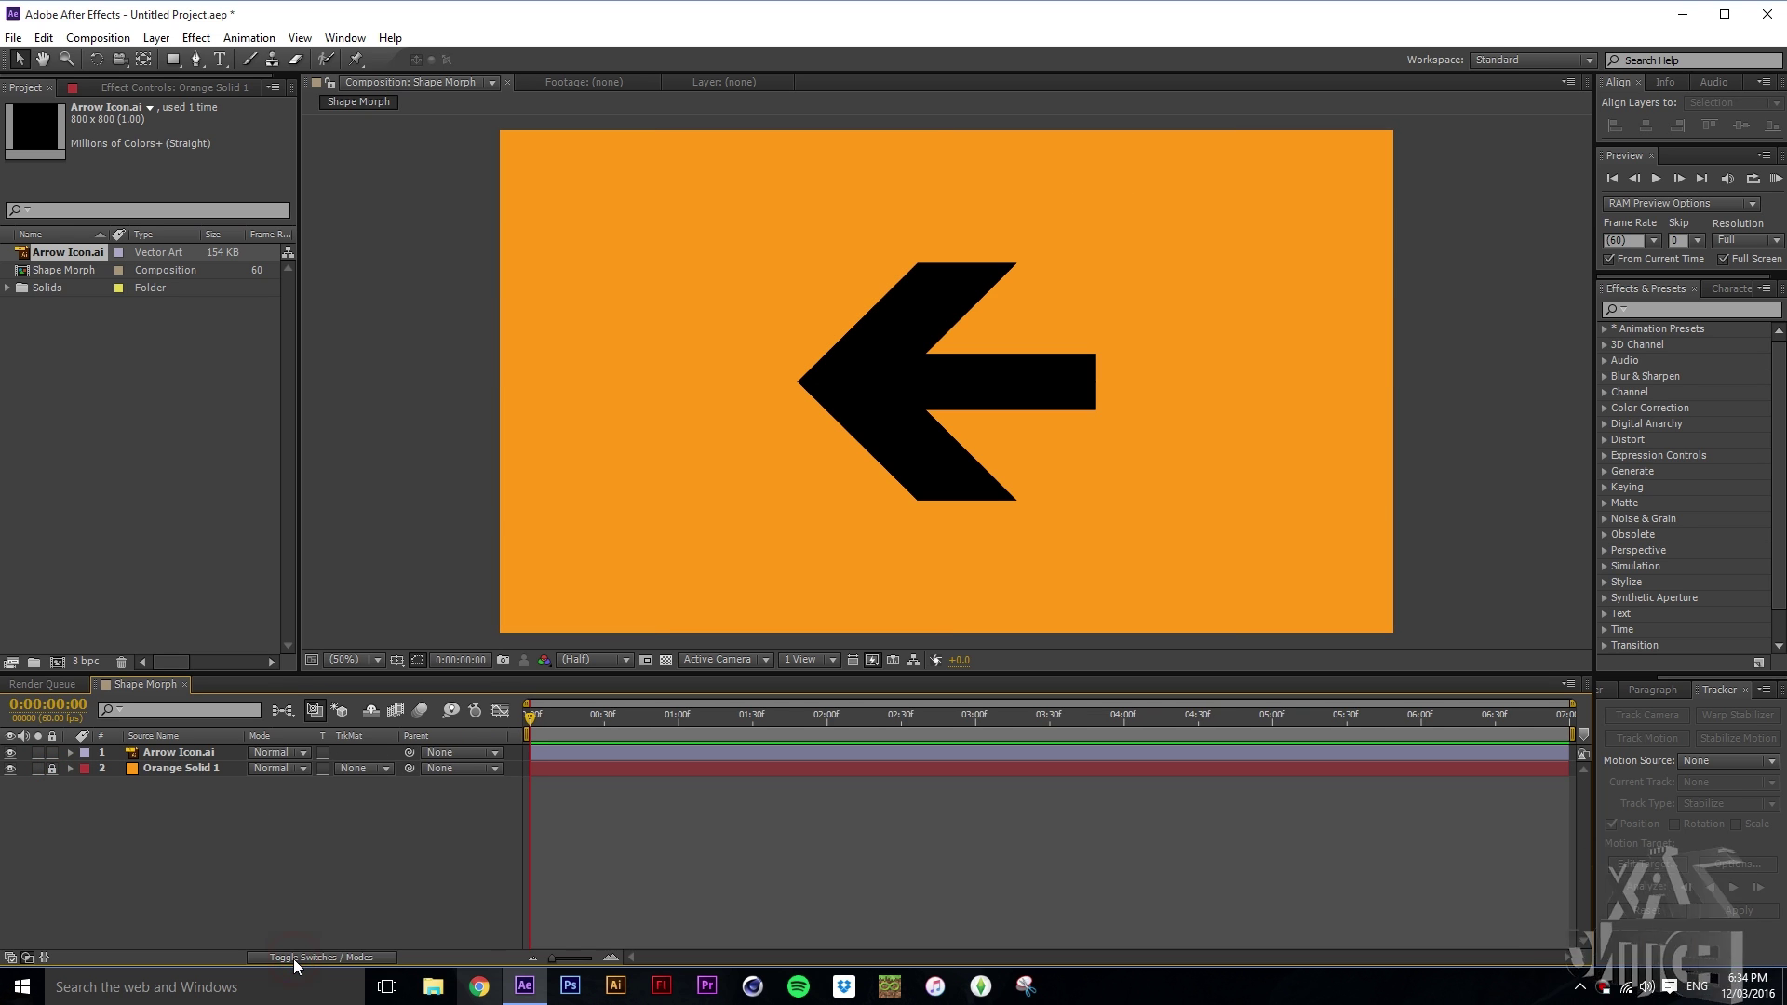
{"action": "left_click", "coordinate": [293, 959]}
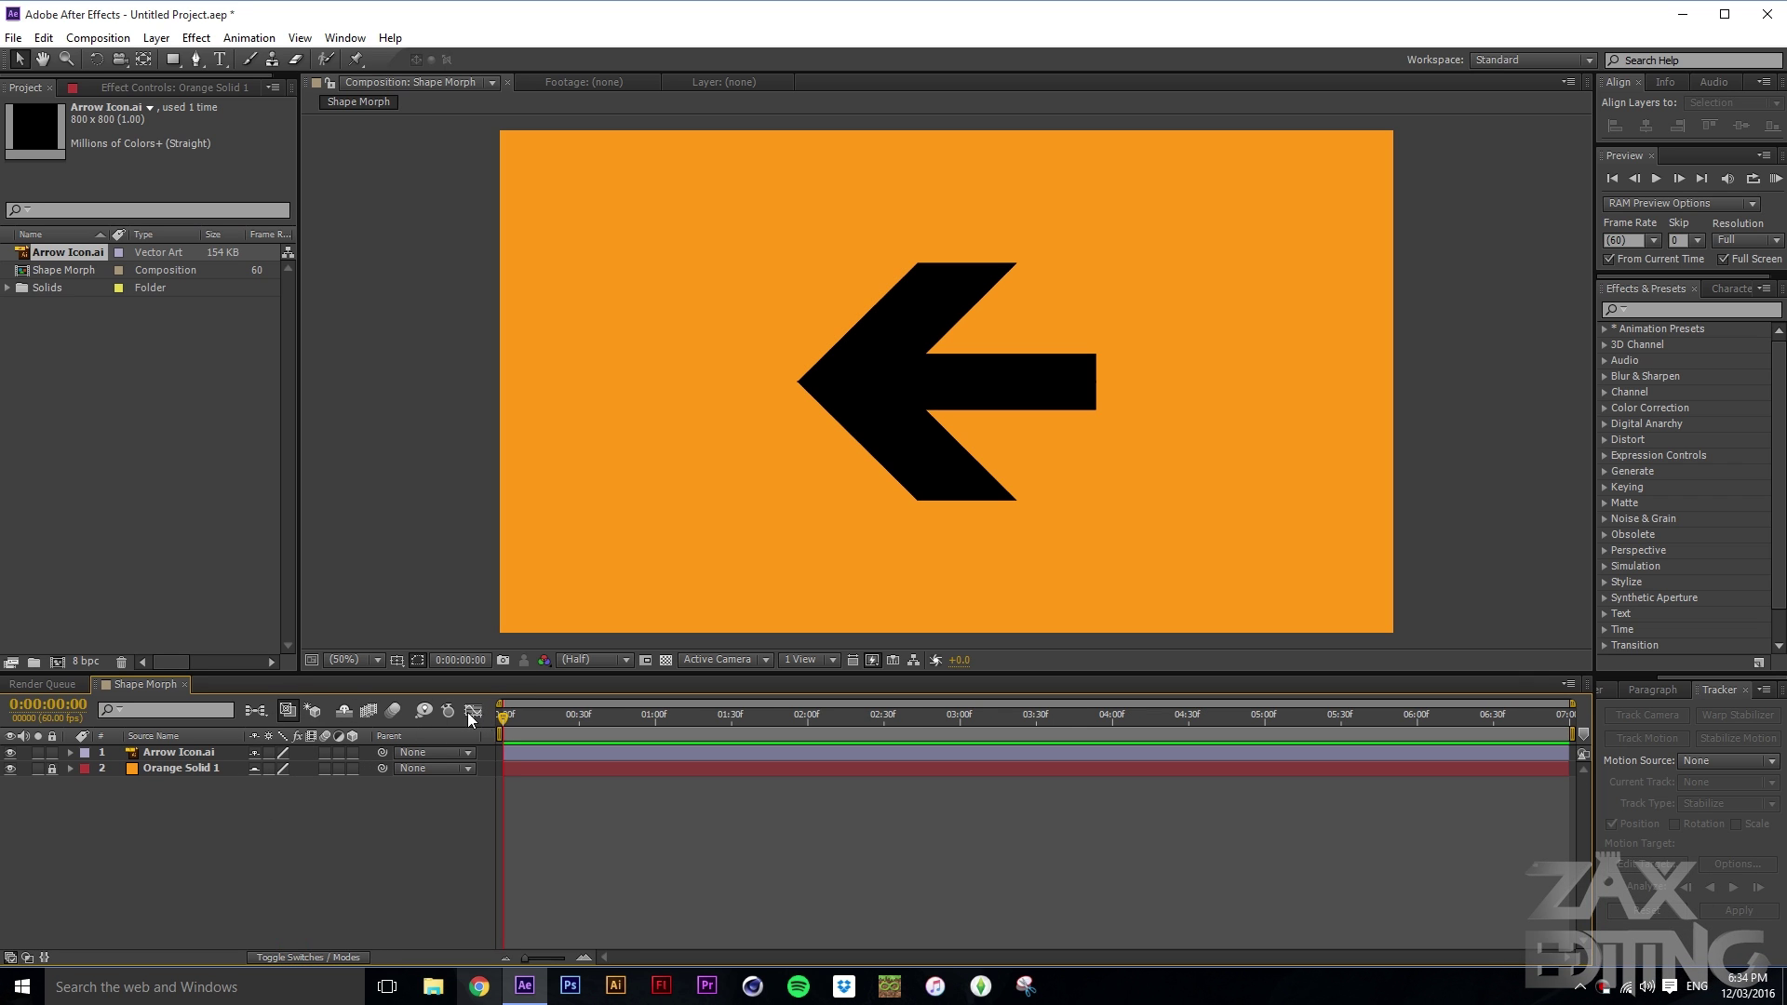
{"action": "left_click", "coordinate": [341, 713]}
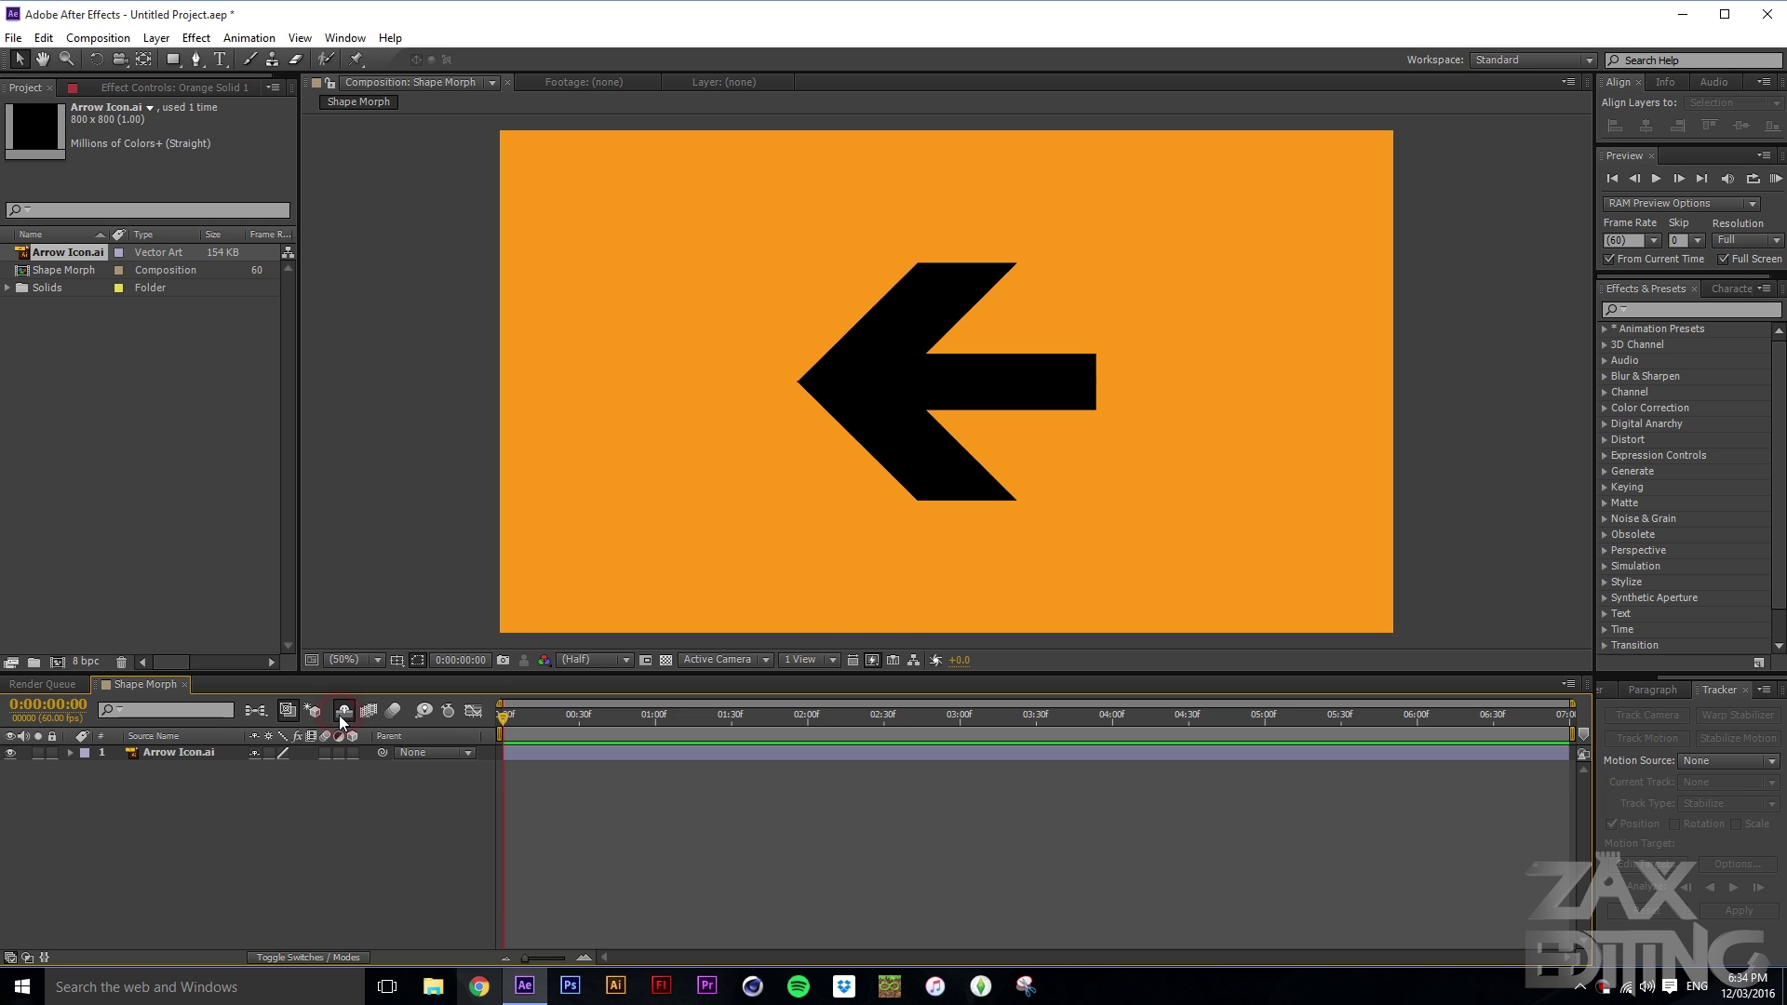
{"action": "left_click_drag", "start_coordinate": [439, 419], "coordinate": [679, 313]}
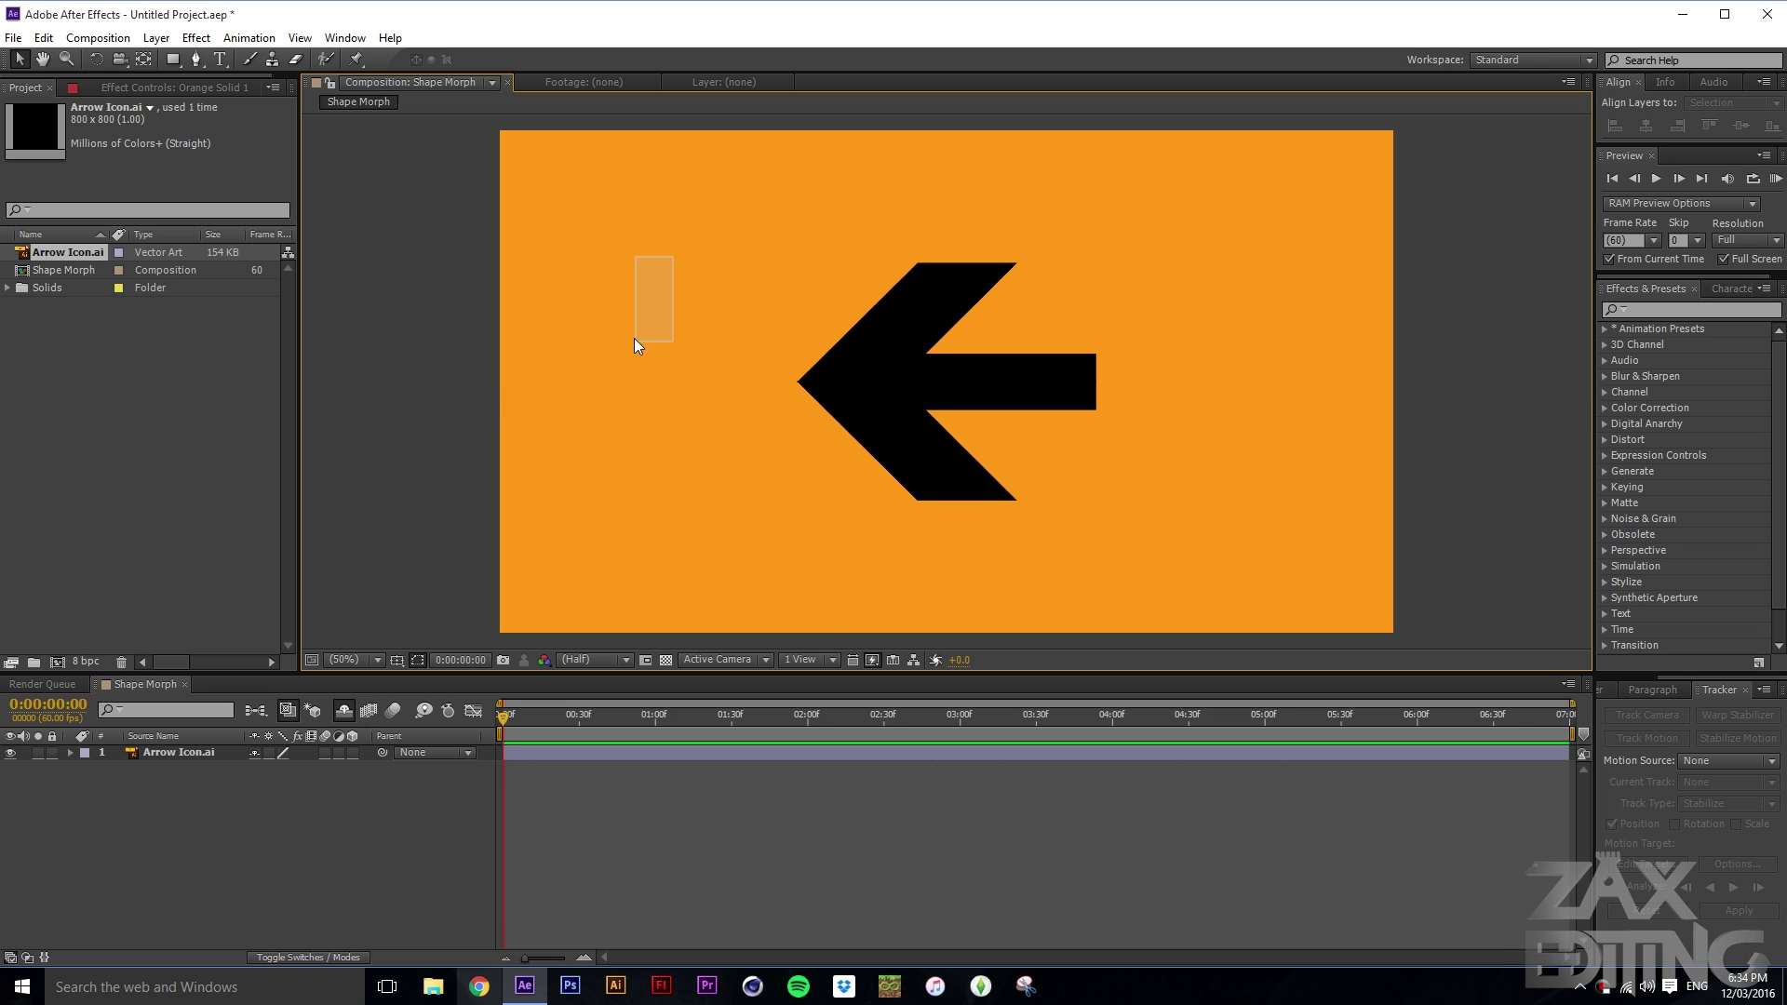
{"action": "left_click", "coordinate": [179, 754]}
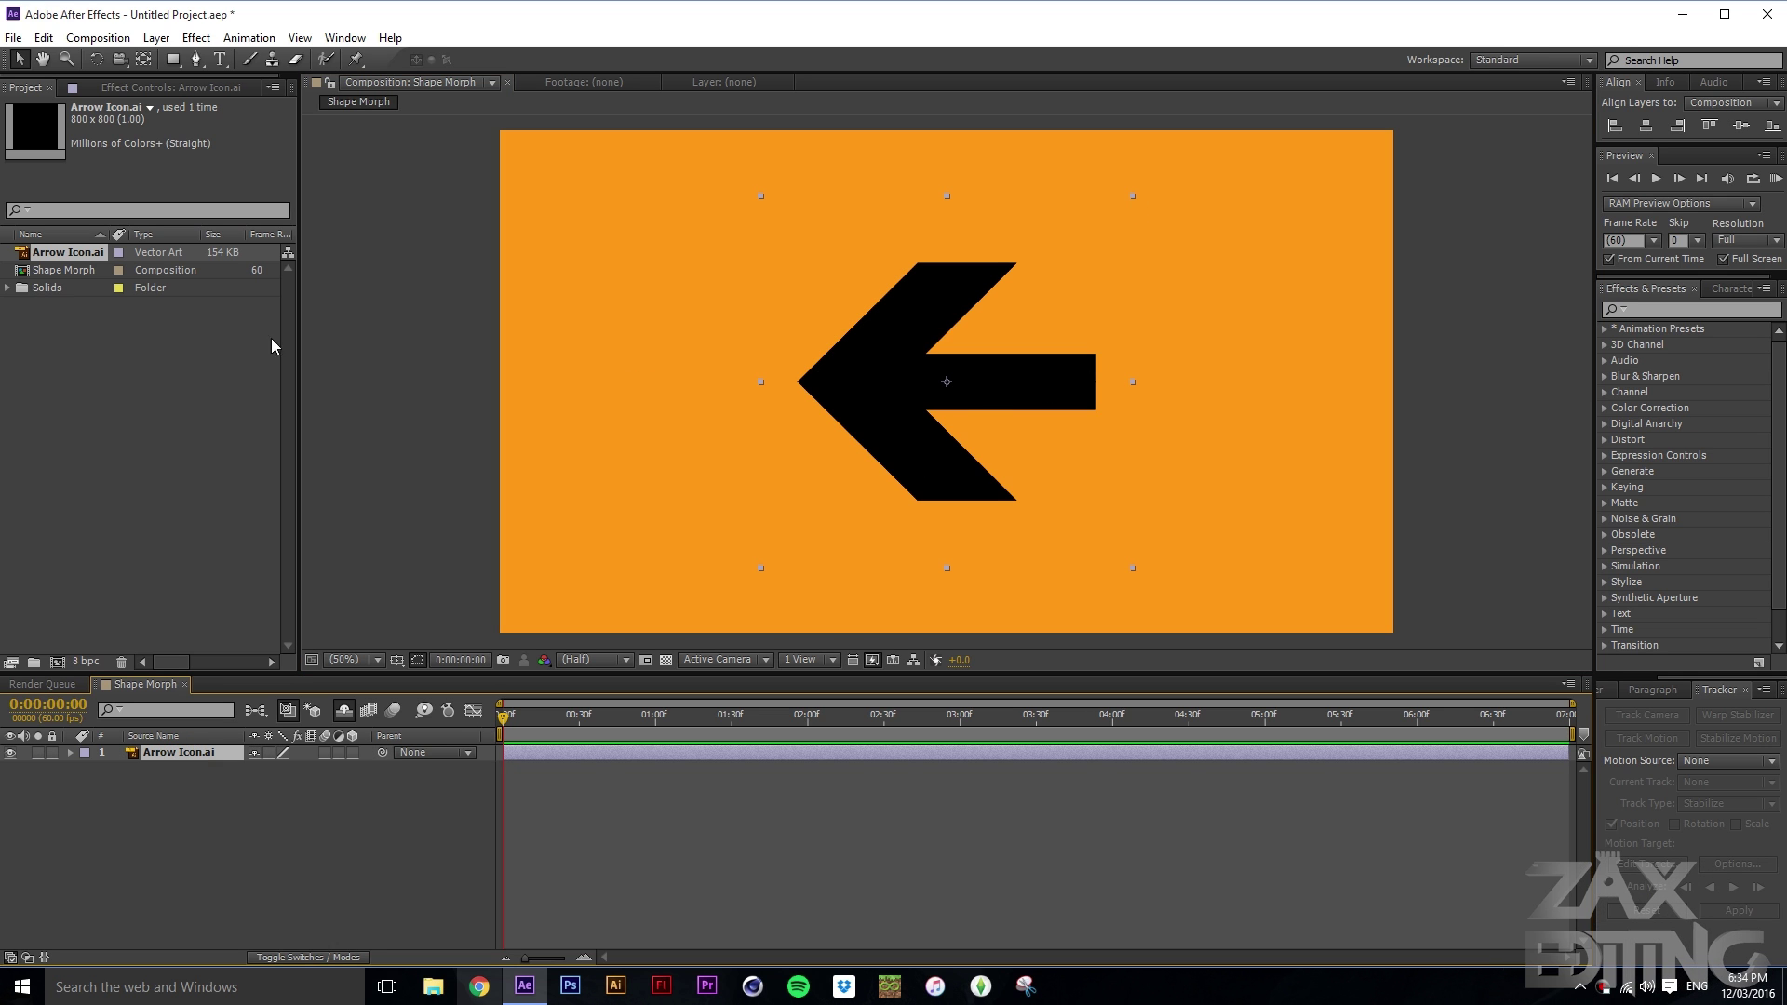
{"action": "left_click", "coordinate": [190, 779]}
{"action": "left_click", "coordinate": [190, 761]}
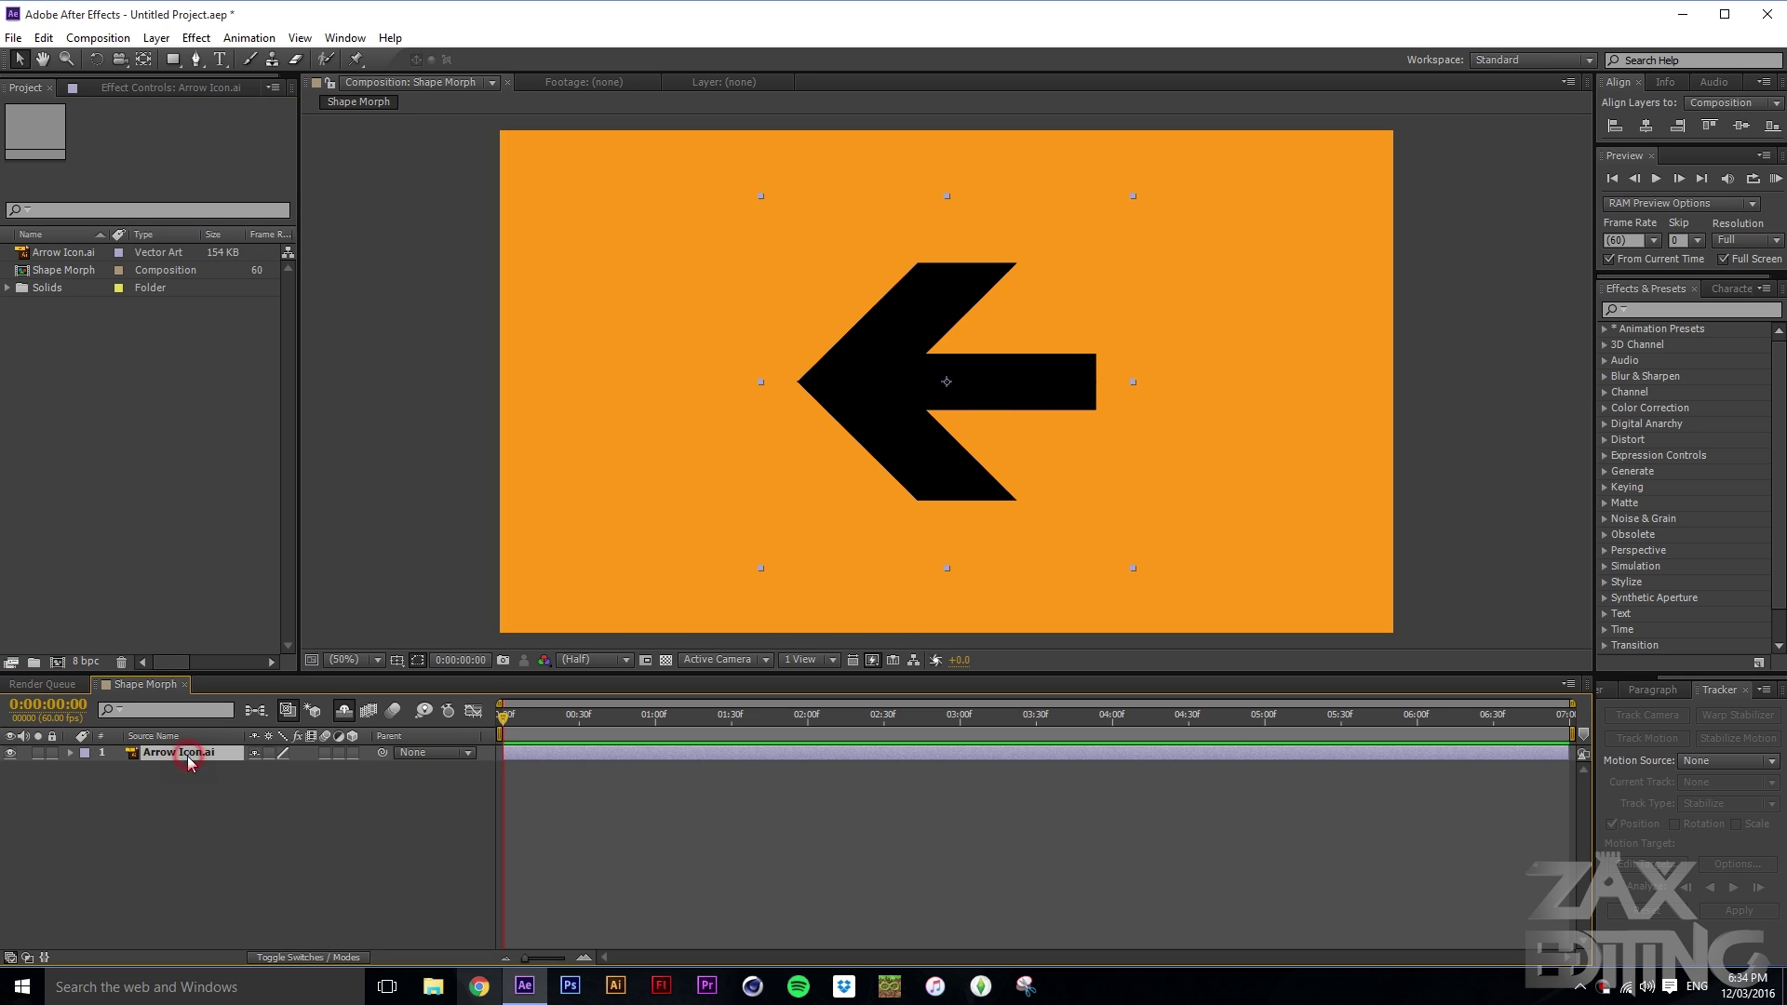
{"action": "scroll", "coordinate": [947, 368], "scroll_direction": "up", "scroll_amount": 4}
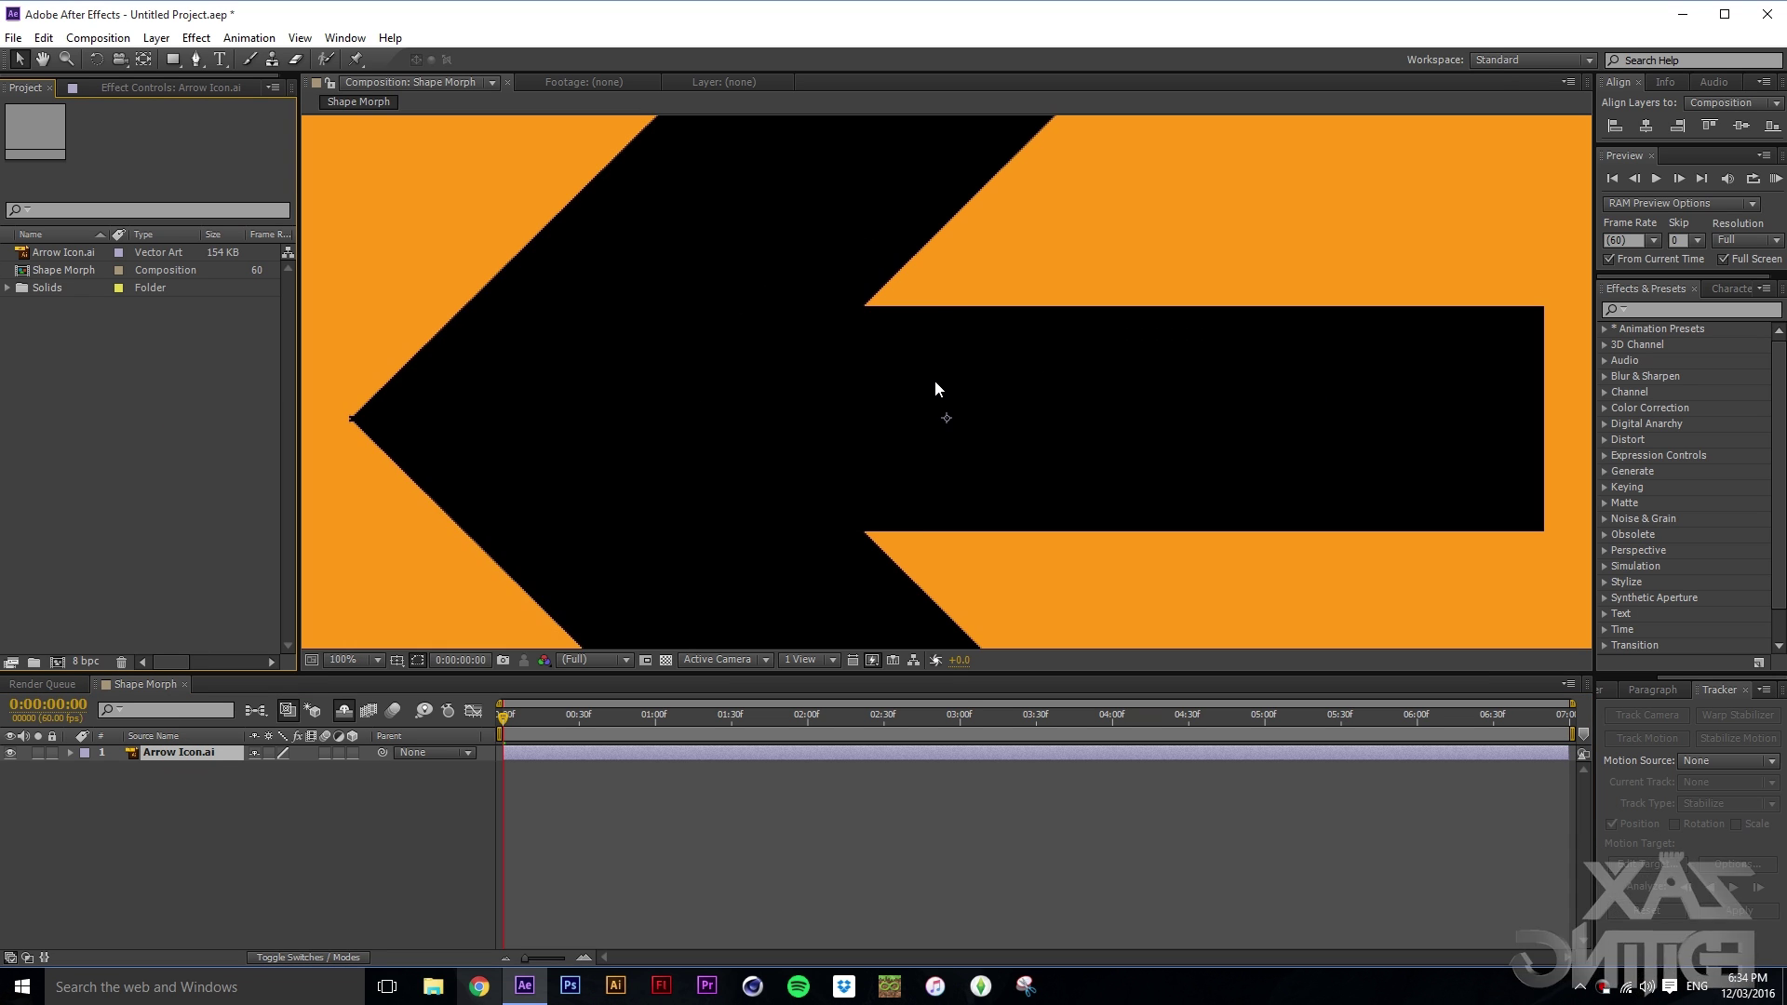
{"action": "scroll", "coordinate": [935, 380], "scroll_direction": "down", "scroll_amount": 4}
{"action": "left_click_drag", "start_coordinate": [1448, 431], "coordinate": [1434, 380]}
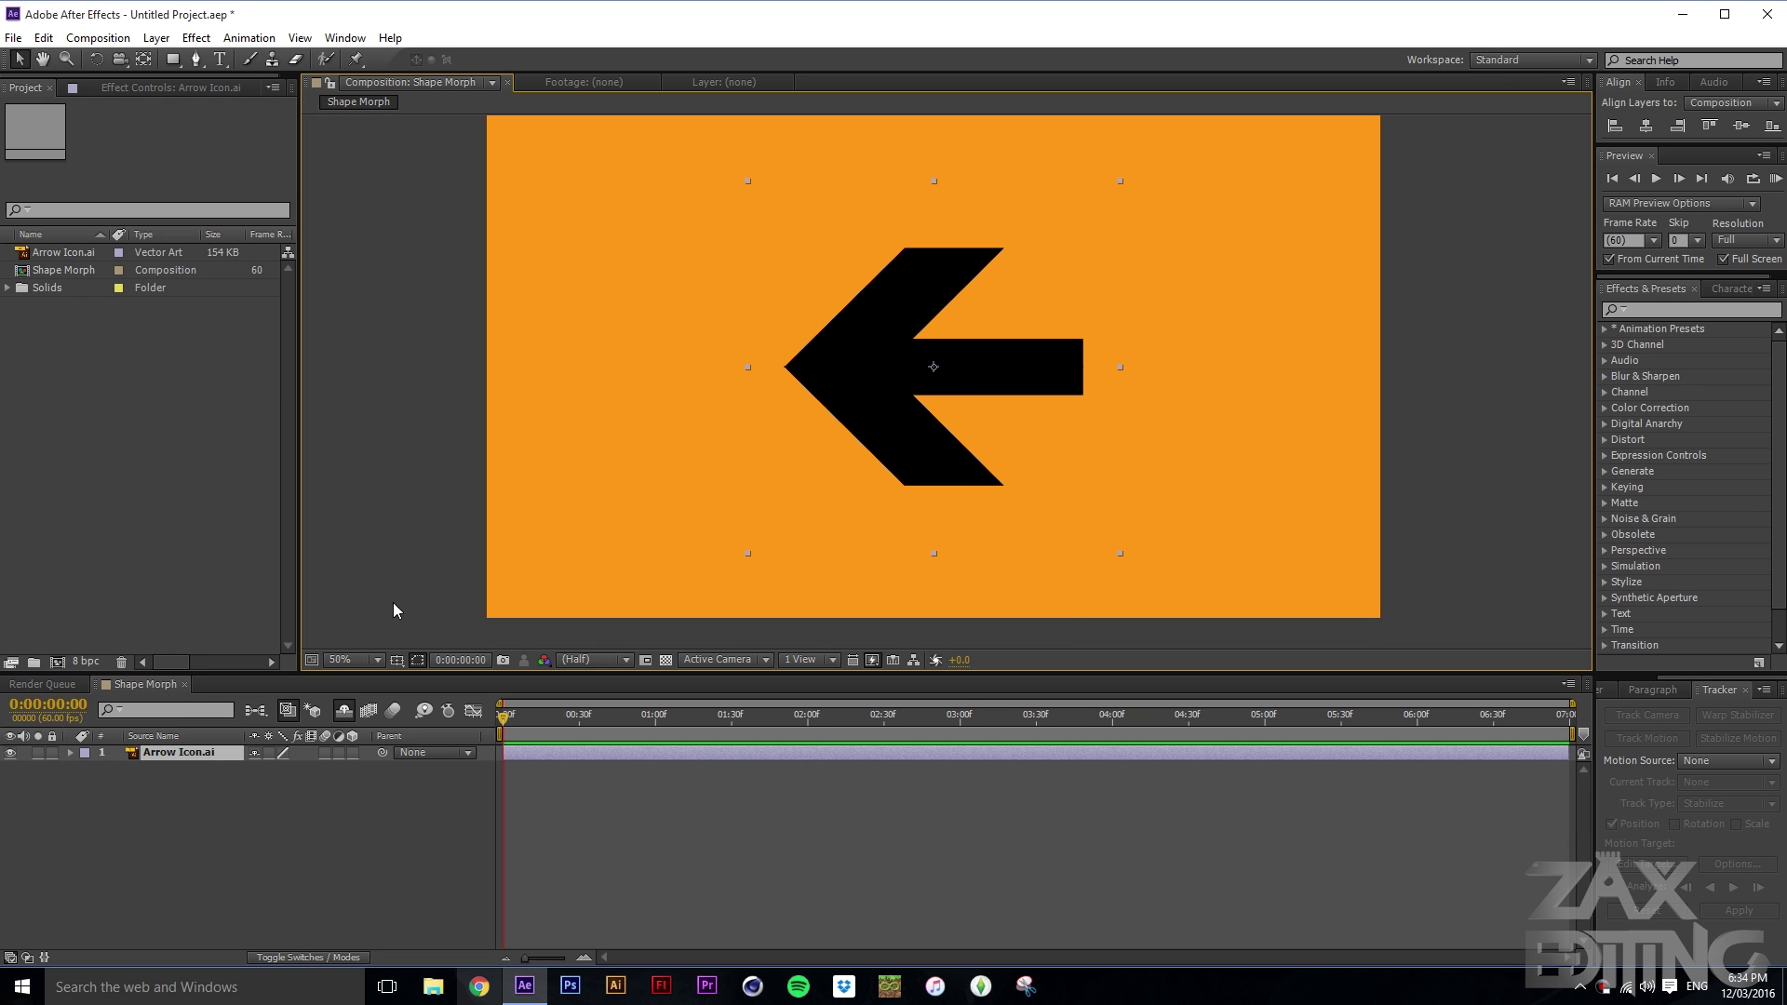
{"action": "left_click", "coordinate": [336, 664]}
{"action": "left_click", "coordinate": [359, 323]}
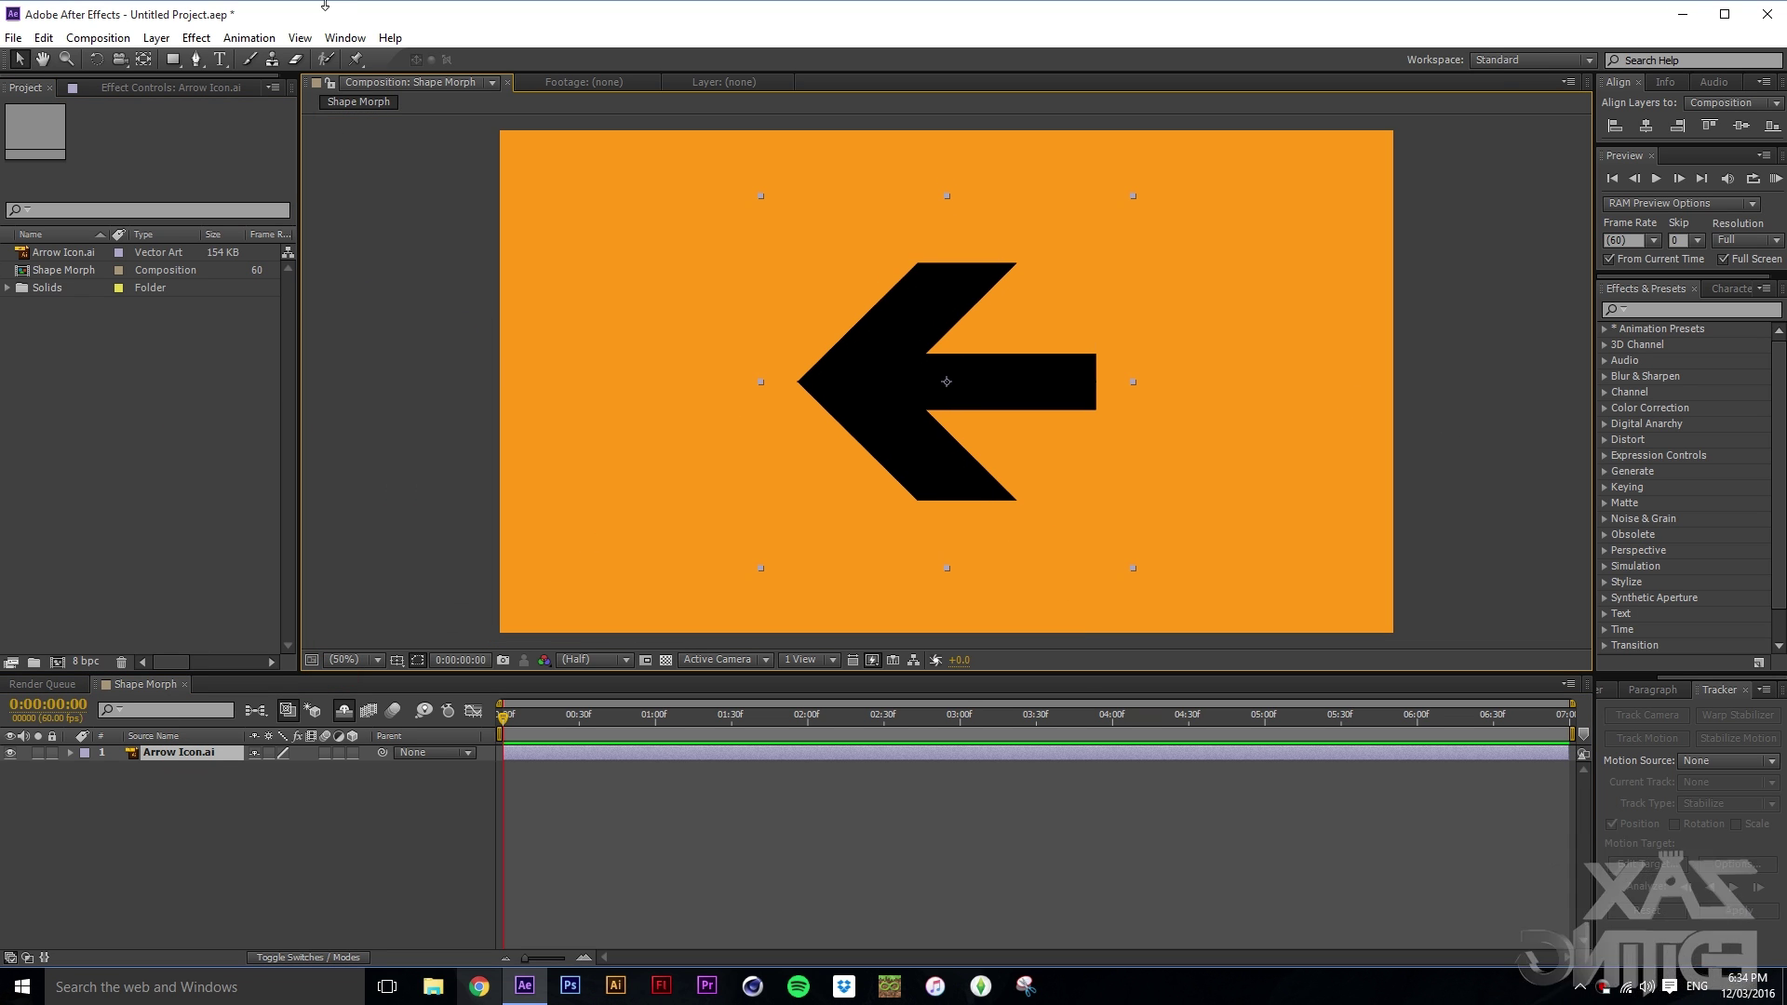
Step: Activate the Ellipse tool and deselect the arrow layer so that drawing creates a new shape layer
{"action": "left_click", "coordinate": [157, 37]}
{"action": "left_click", "coordinate": [156, 37]}
{"action": "left_click", "coordinate": [172, 59]}
{"action": "left_click_drag", "start_coordinate": [172, 59], "coordinate": [252, 102]}
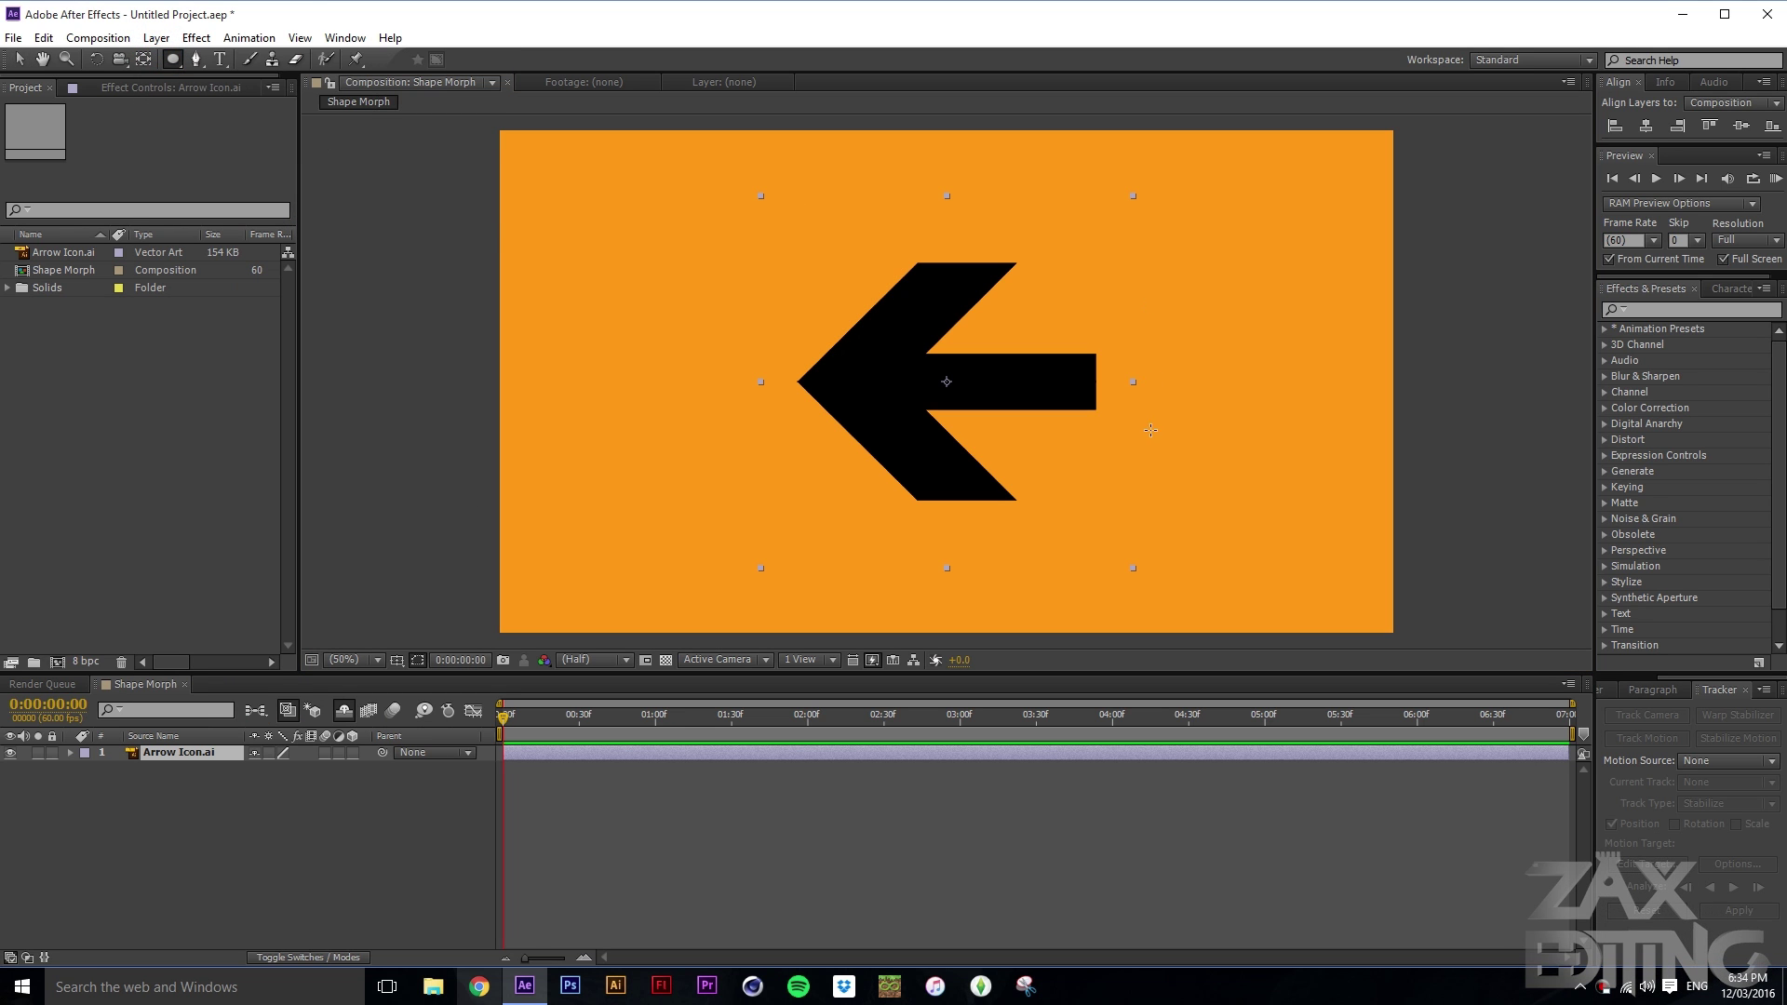
{"action": "left_click", "coordinate": [217, 831]}
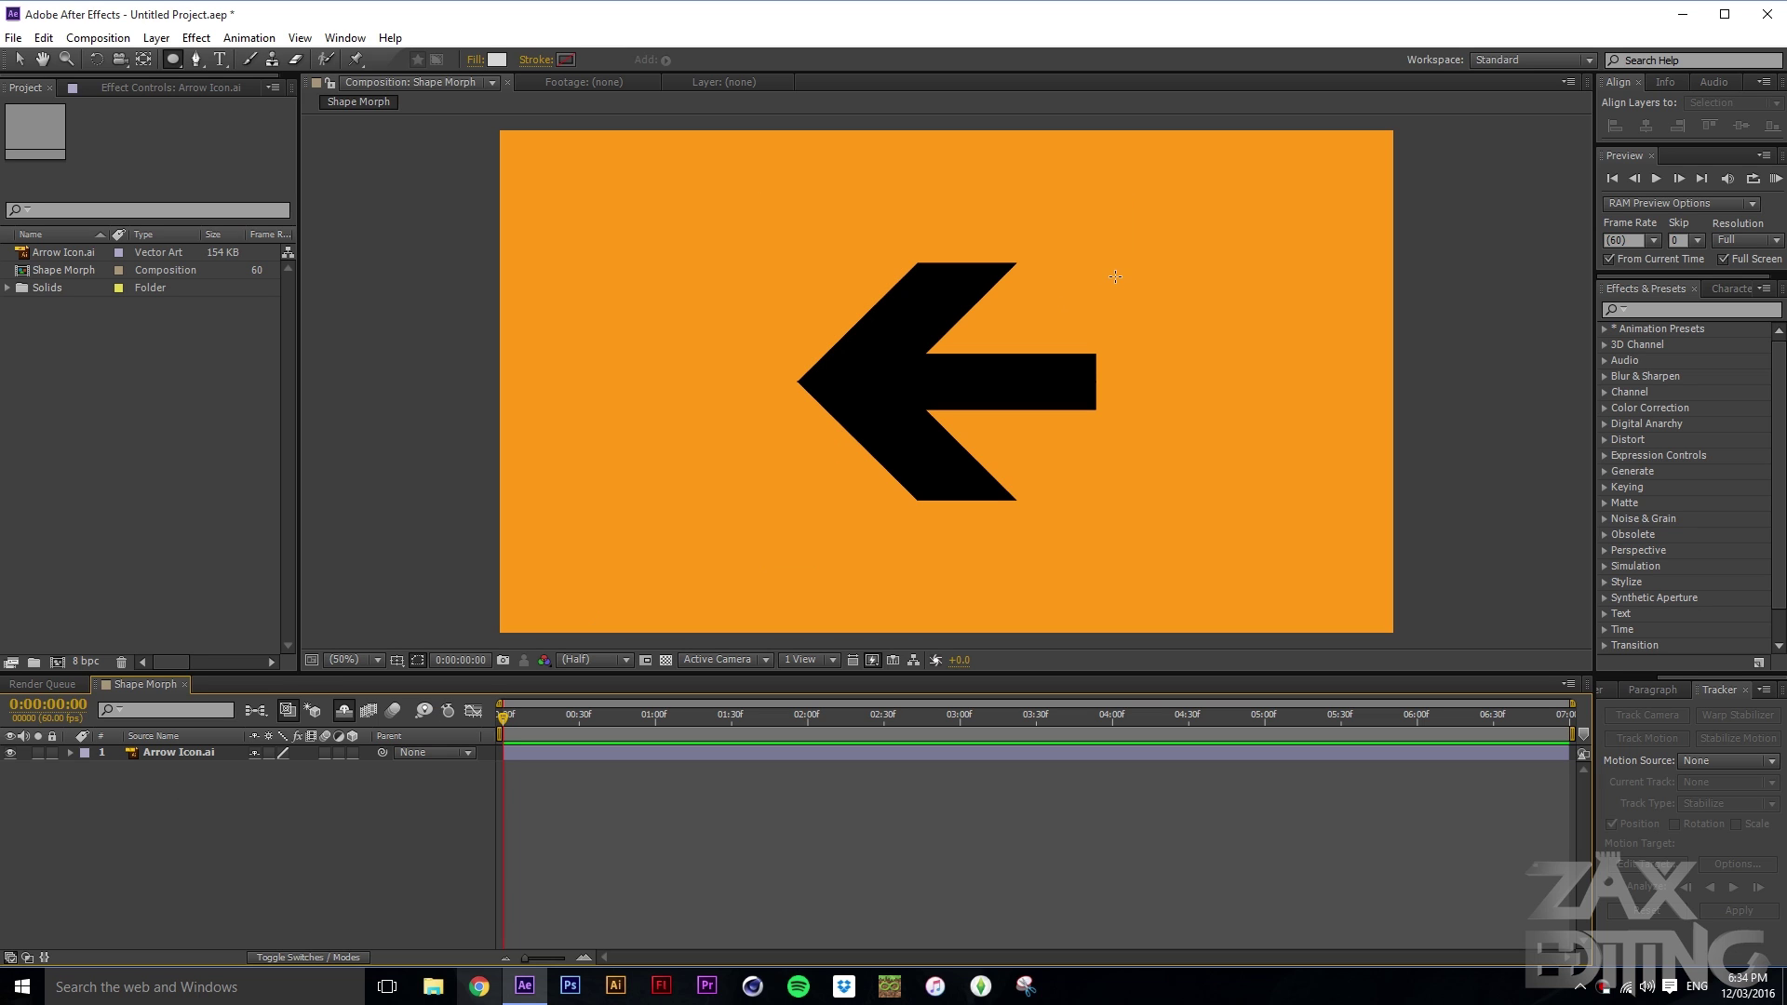
{"action": "left_click_drag", "start_coordinate": [744, 228], "coordinate": [1137, 619]}
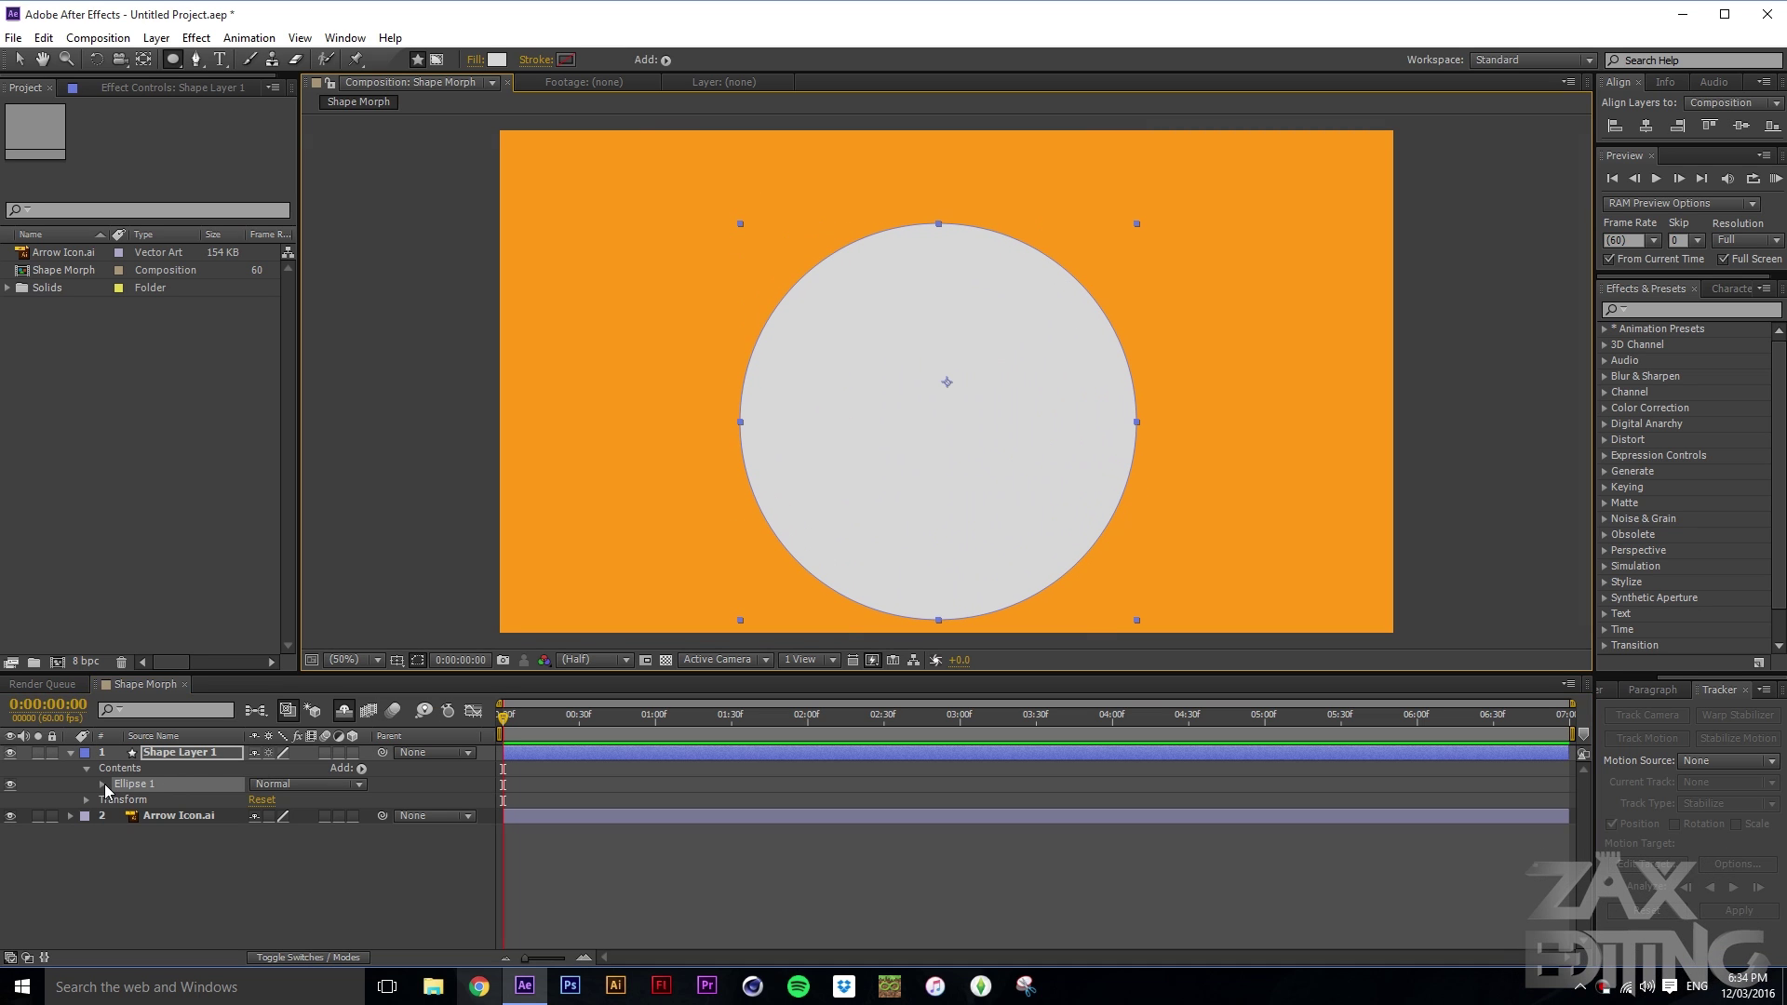
{"action": "left_click", "coordinate": [103, 784]}
{"action": "left_click", "coordinate": [147, 800]}
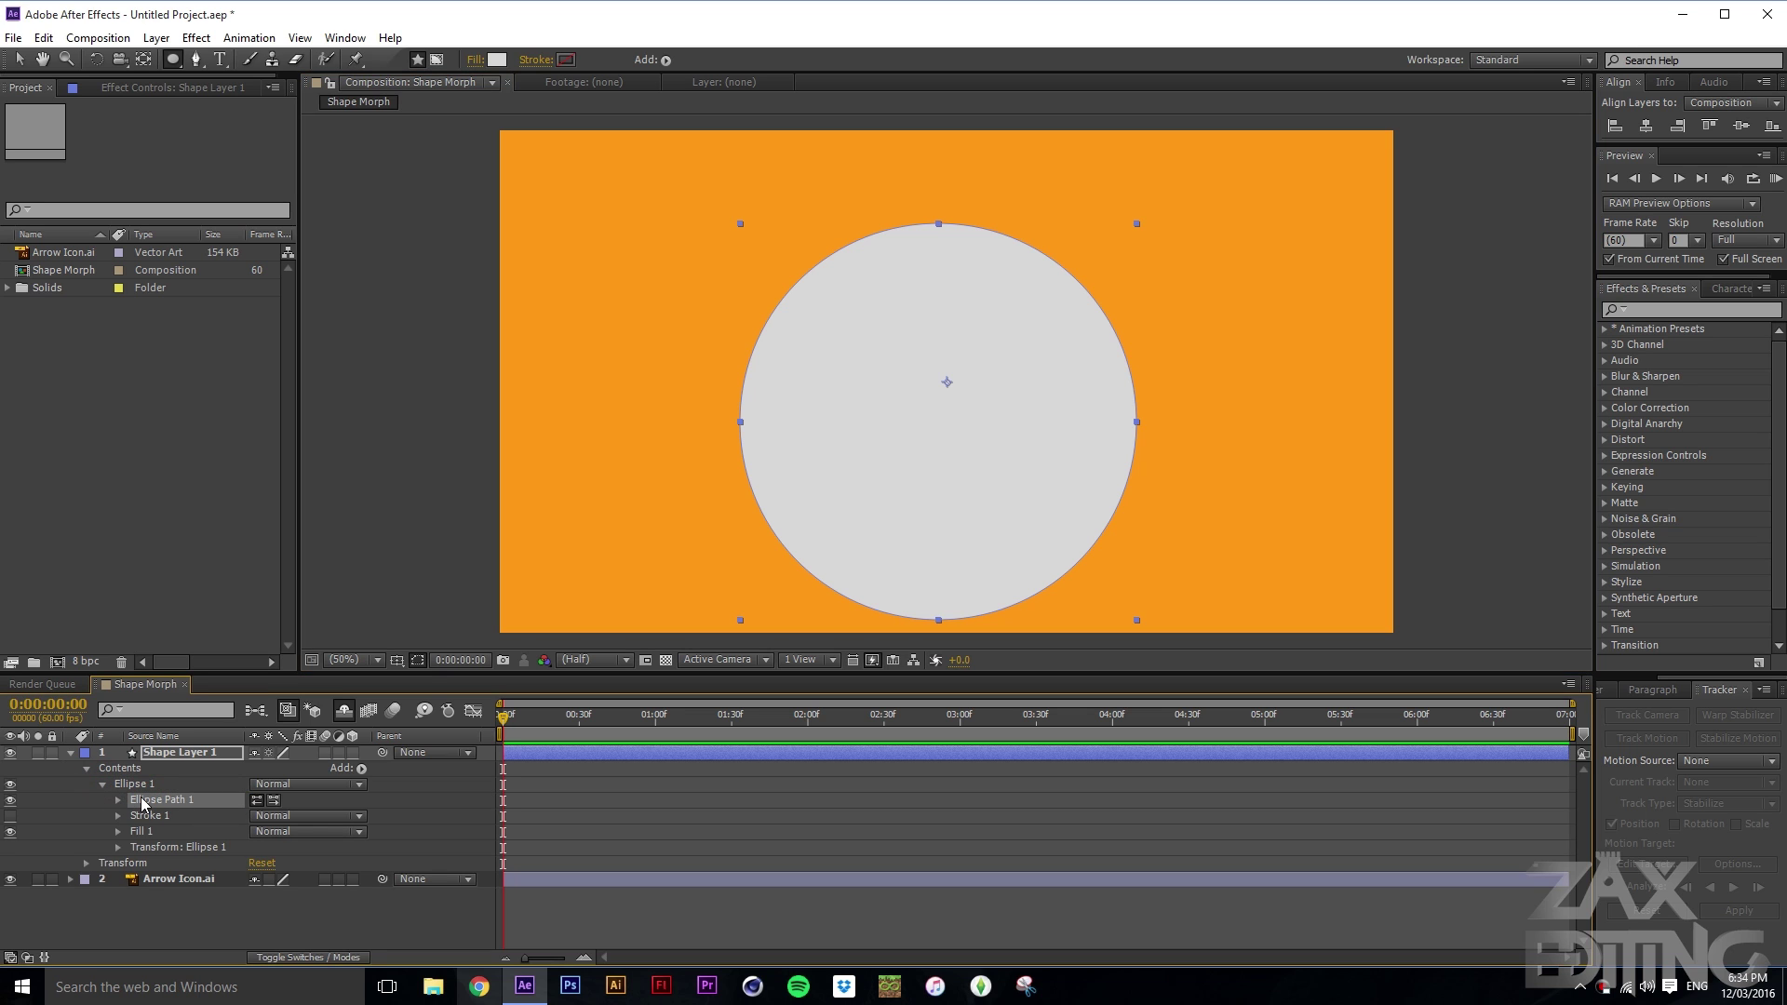
{"action": "right_click", "coordinate": [141, 804]}
{"action": "key", "text": "Escape"}
{"action": "key", "text": "Delete"}
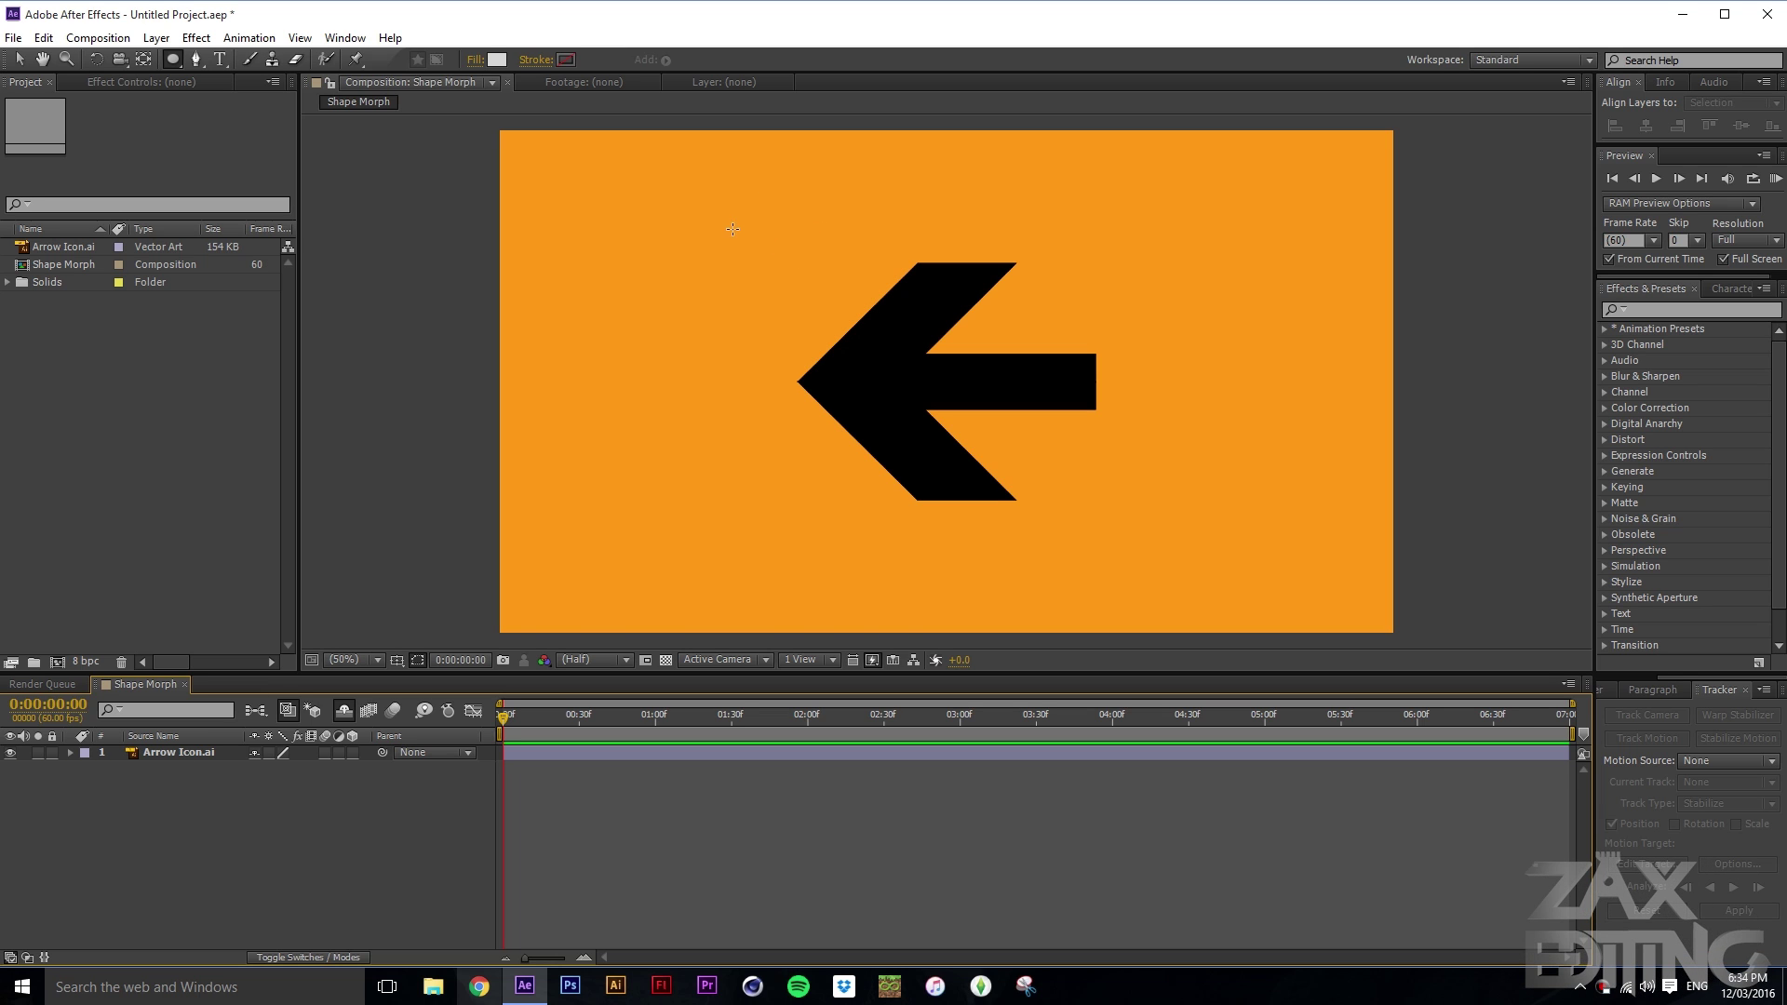
Step: Draw a large light grey circle over the arrow as a new shape layer
{"action": "left_click_drag", "start_coordinate": [686, 207], "coordinate": [695, 215]}
{"action": "left_click_drag", "start_coordinate": [963, 382], "coordinate": [1109, 410]}
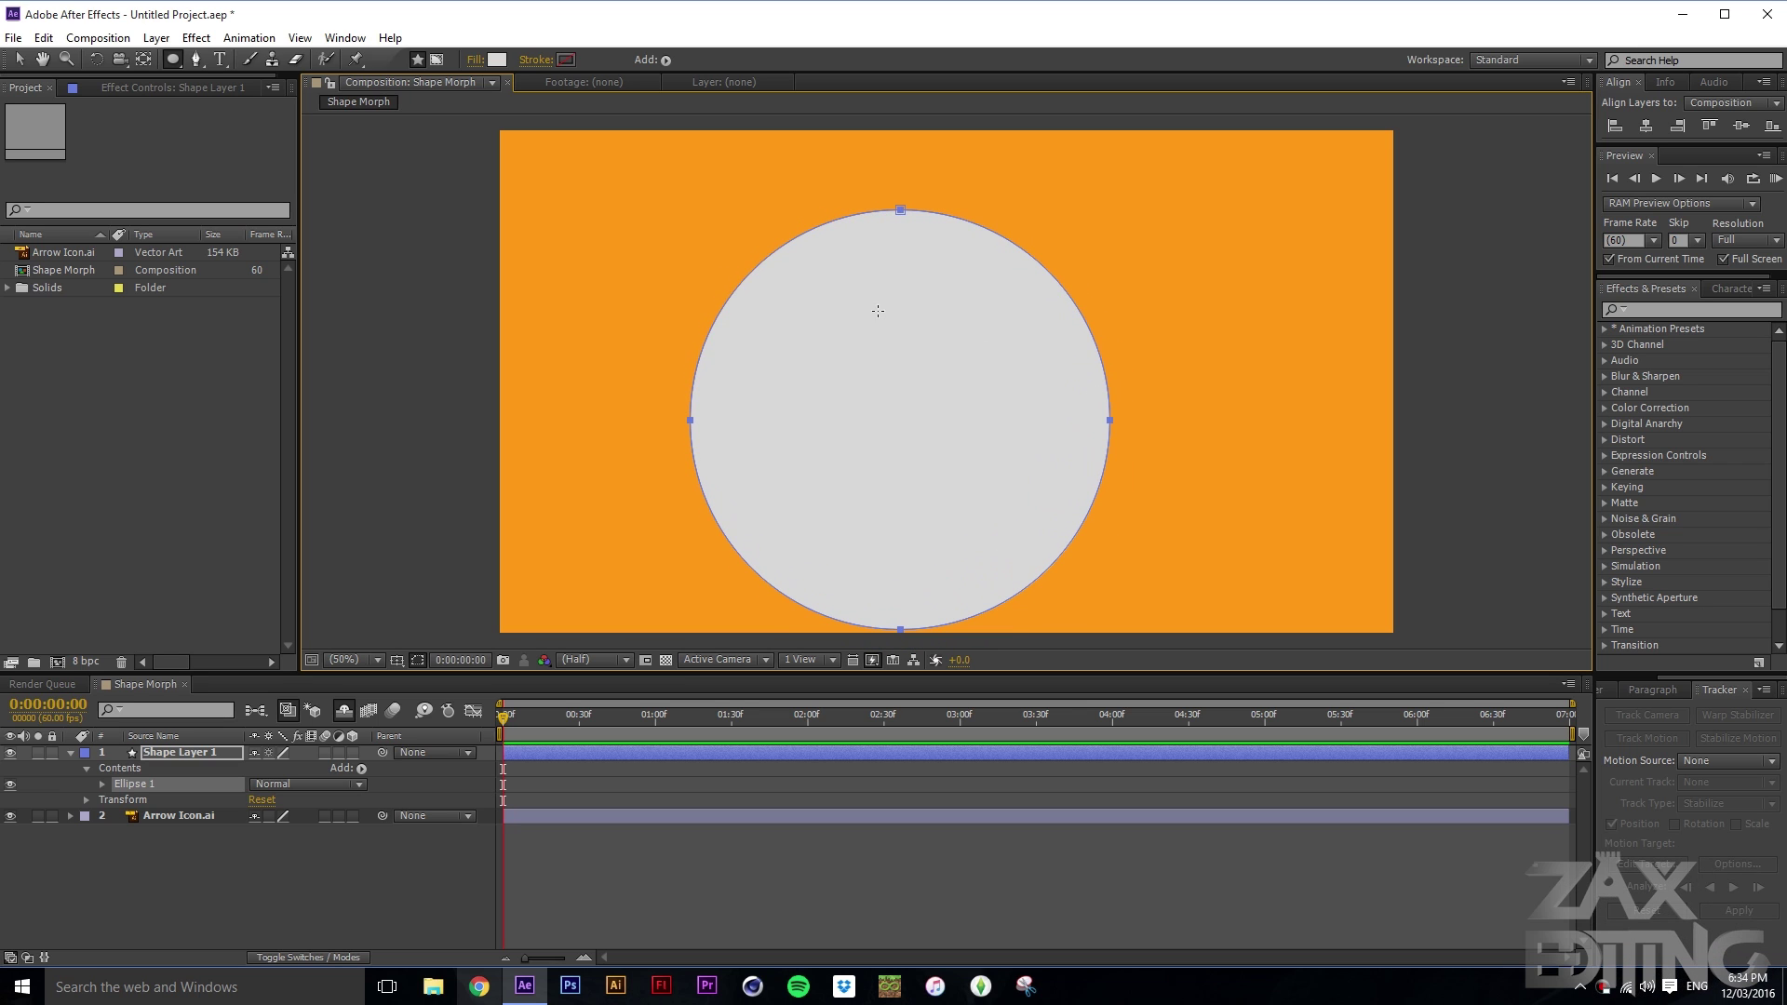
Step: Reposition the circle with the Selection tool so it sits roughly in the middle of the composition
{"action": "left_click", "coordinate": [15, 61]}
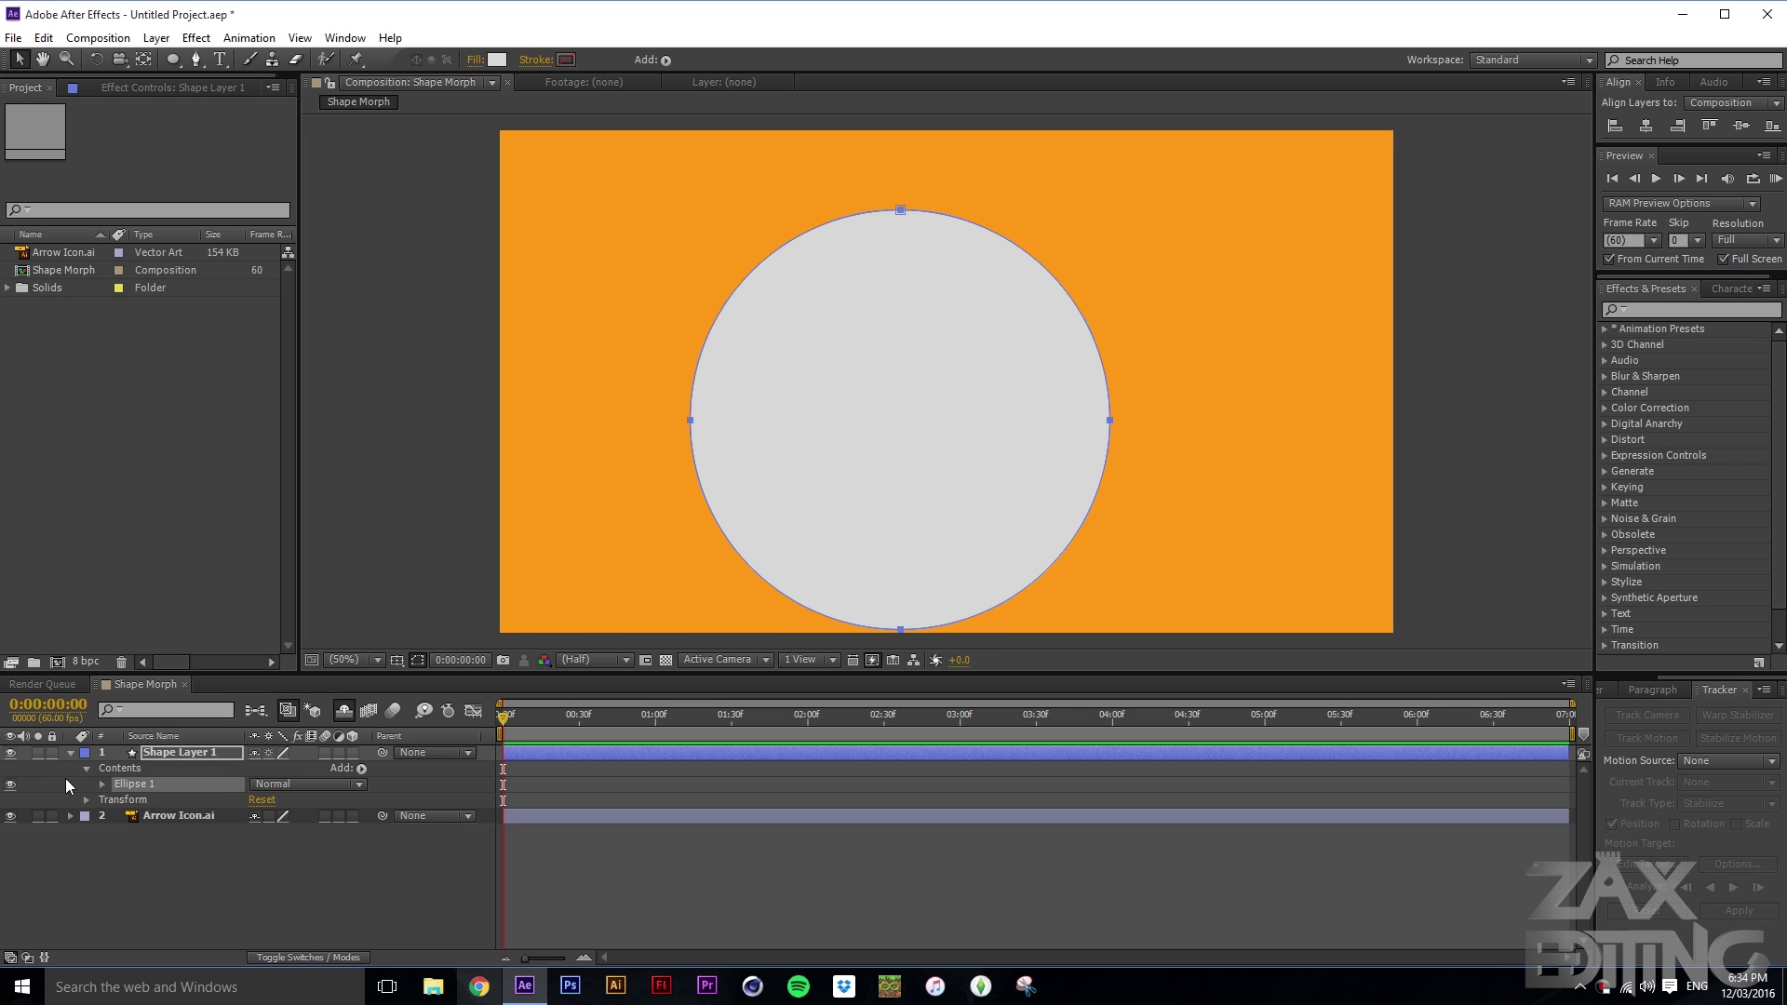
{"action": "left_click", "coordinate": [99, 787]}
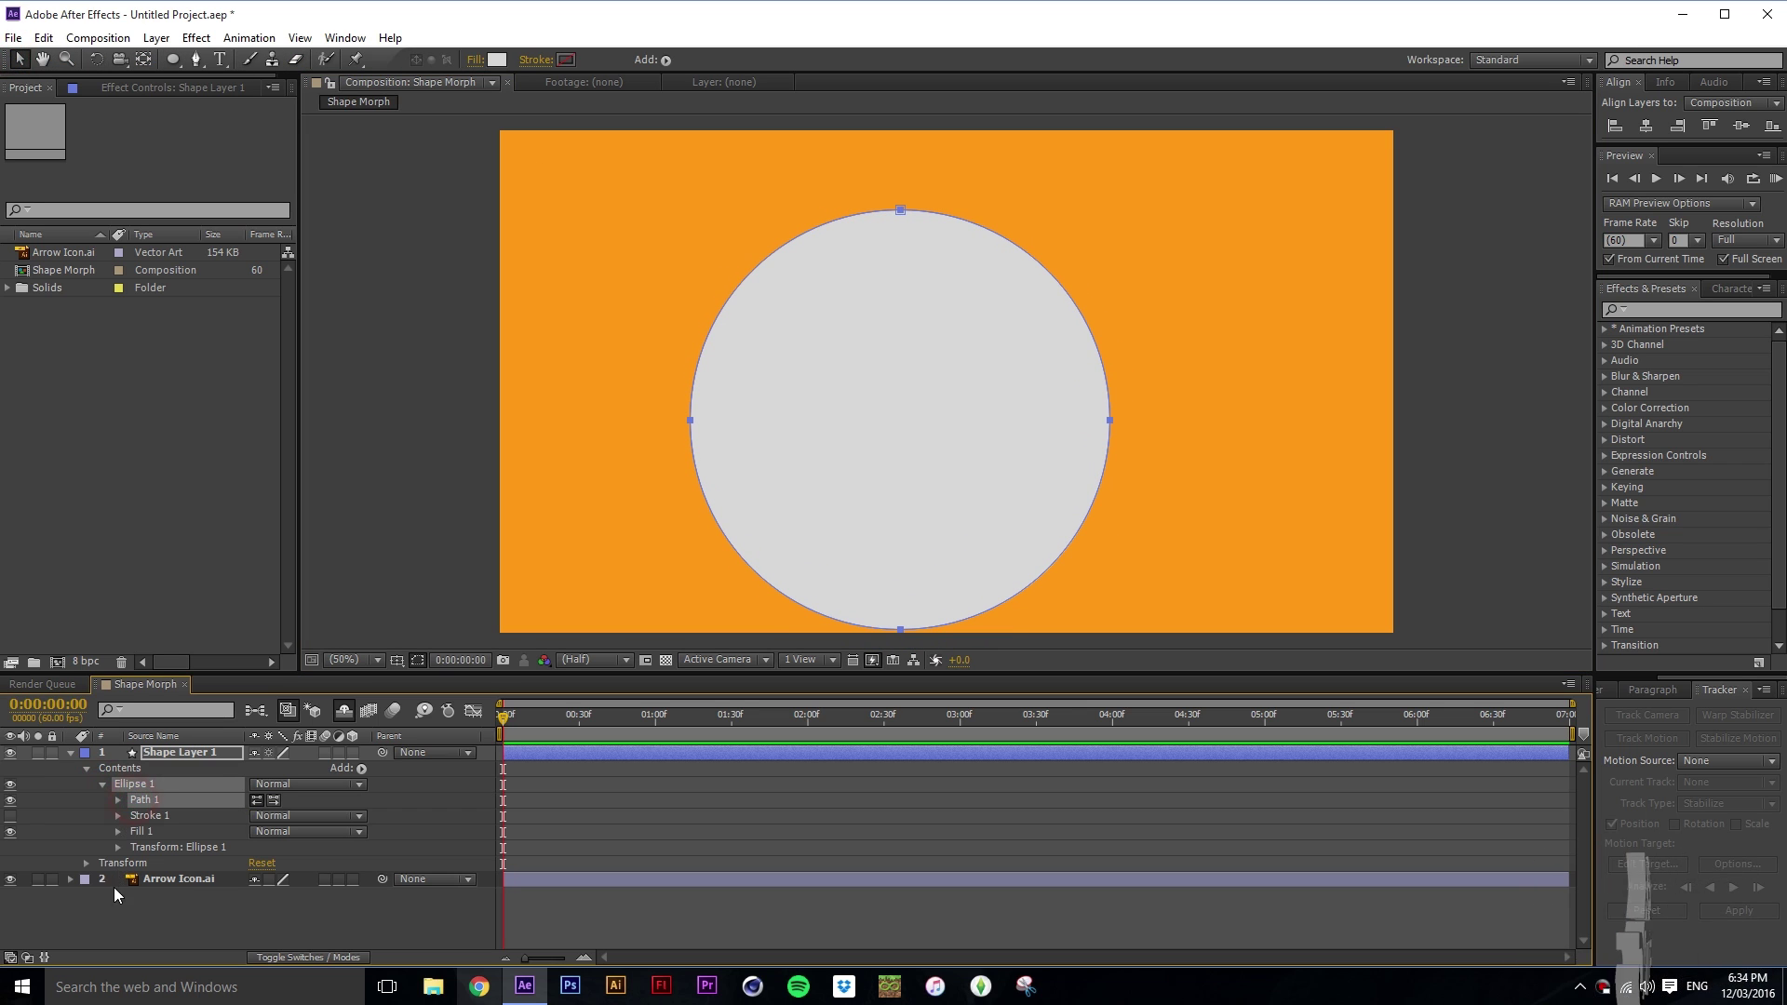
{"action": "left_click", "coordinate": [118, 923]}
{"action": "left_click_drag", "start_coordinate": [915, 427], "coordinate": [963, 389]}
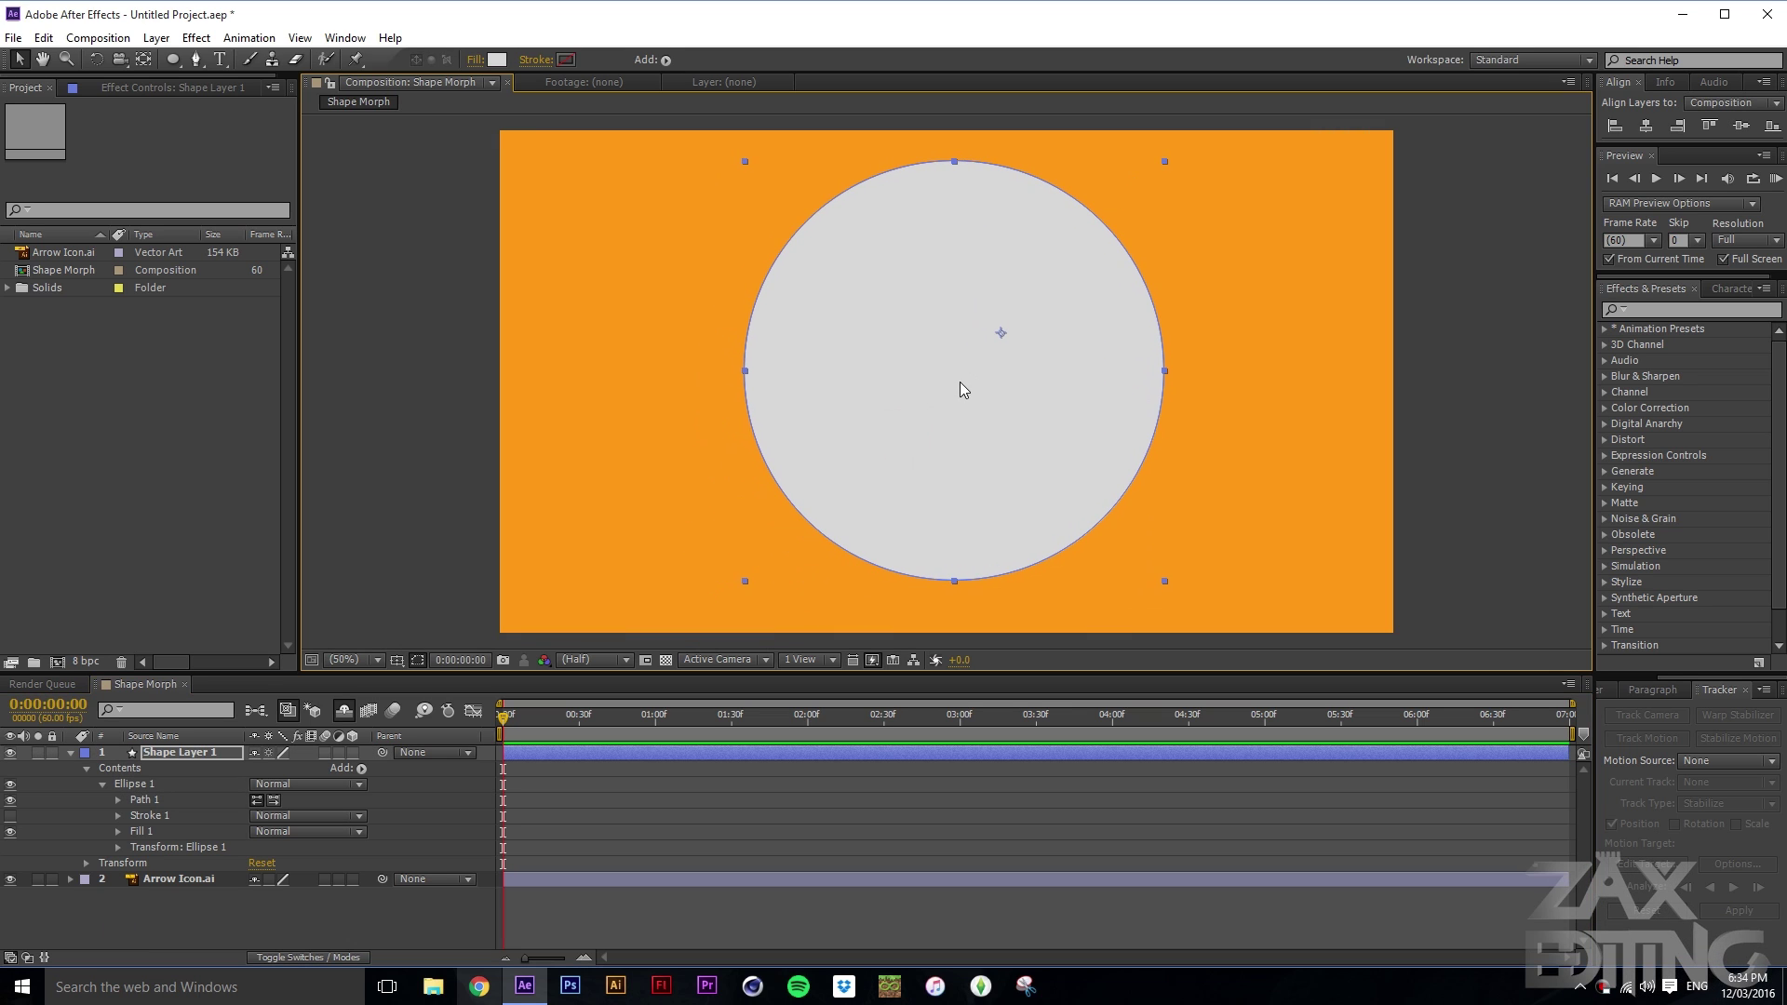
{"action": "left_click", "coordinate": [1520, 492]}
{"action": "left_click", "coordinate": [906, 320]}
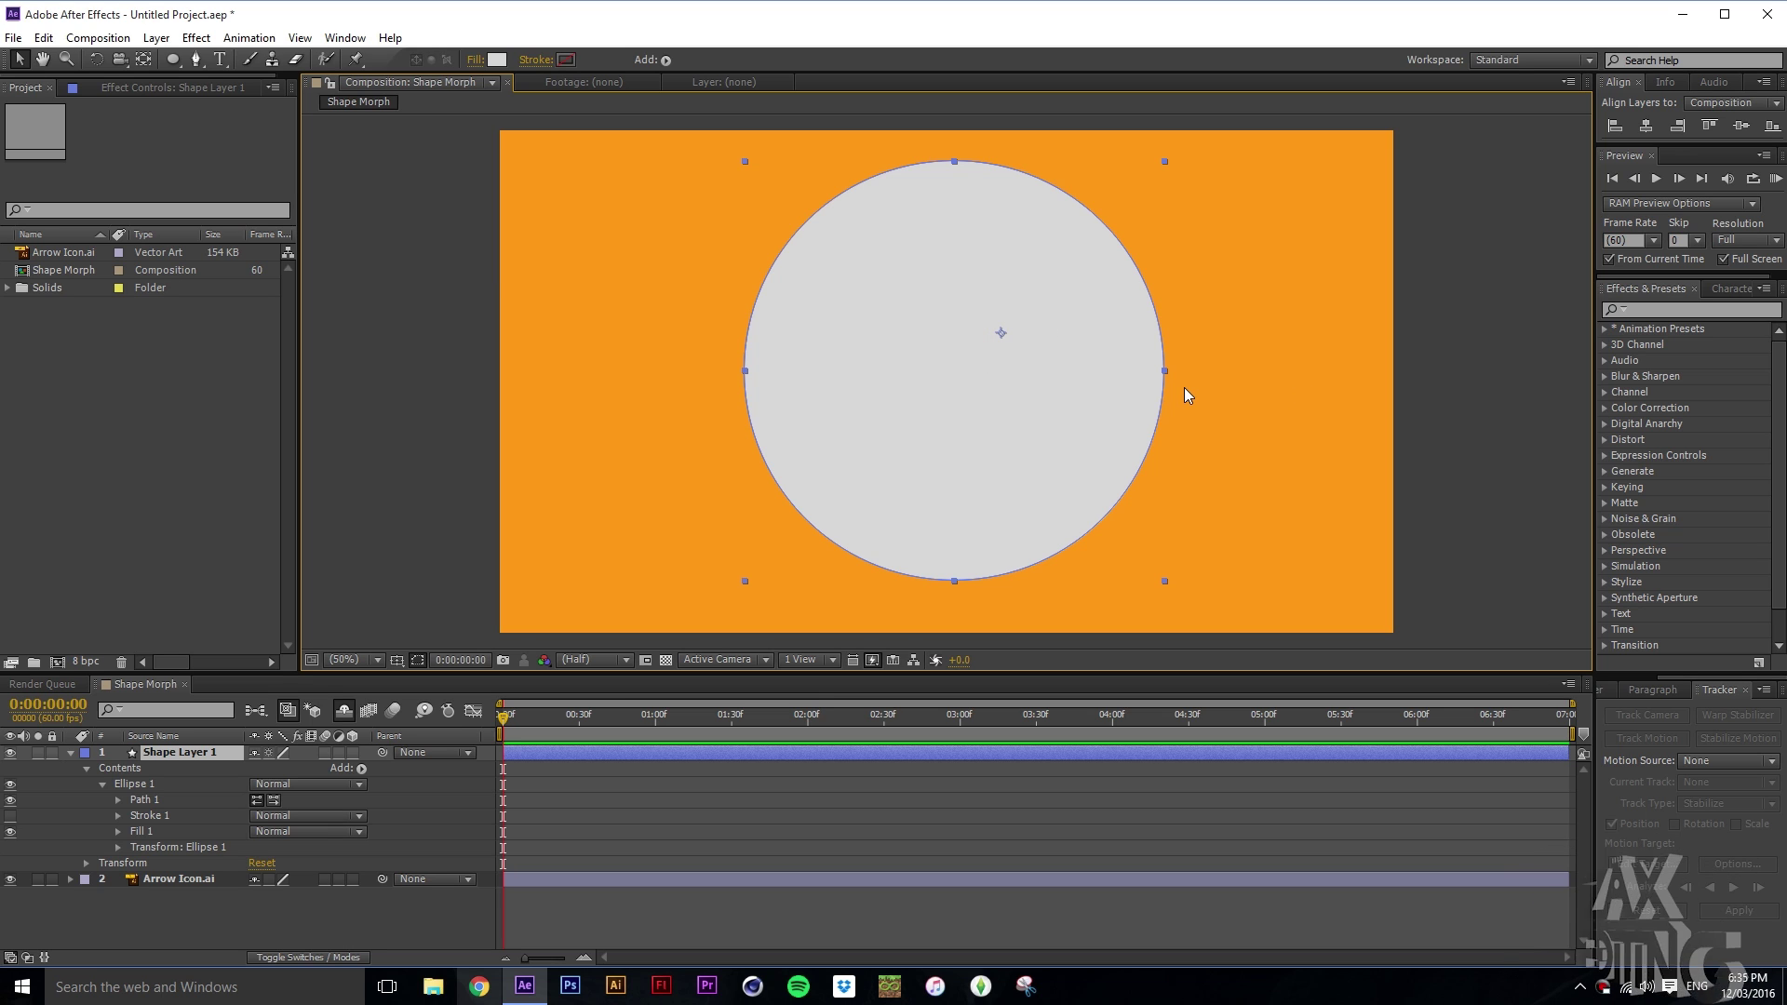
Step: Move the circle layer's anchor point to the exact centre of the circle, and return to the Selection tool
{"action": "key", "text": "y"}
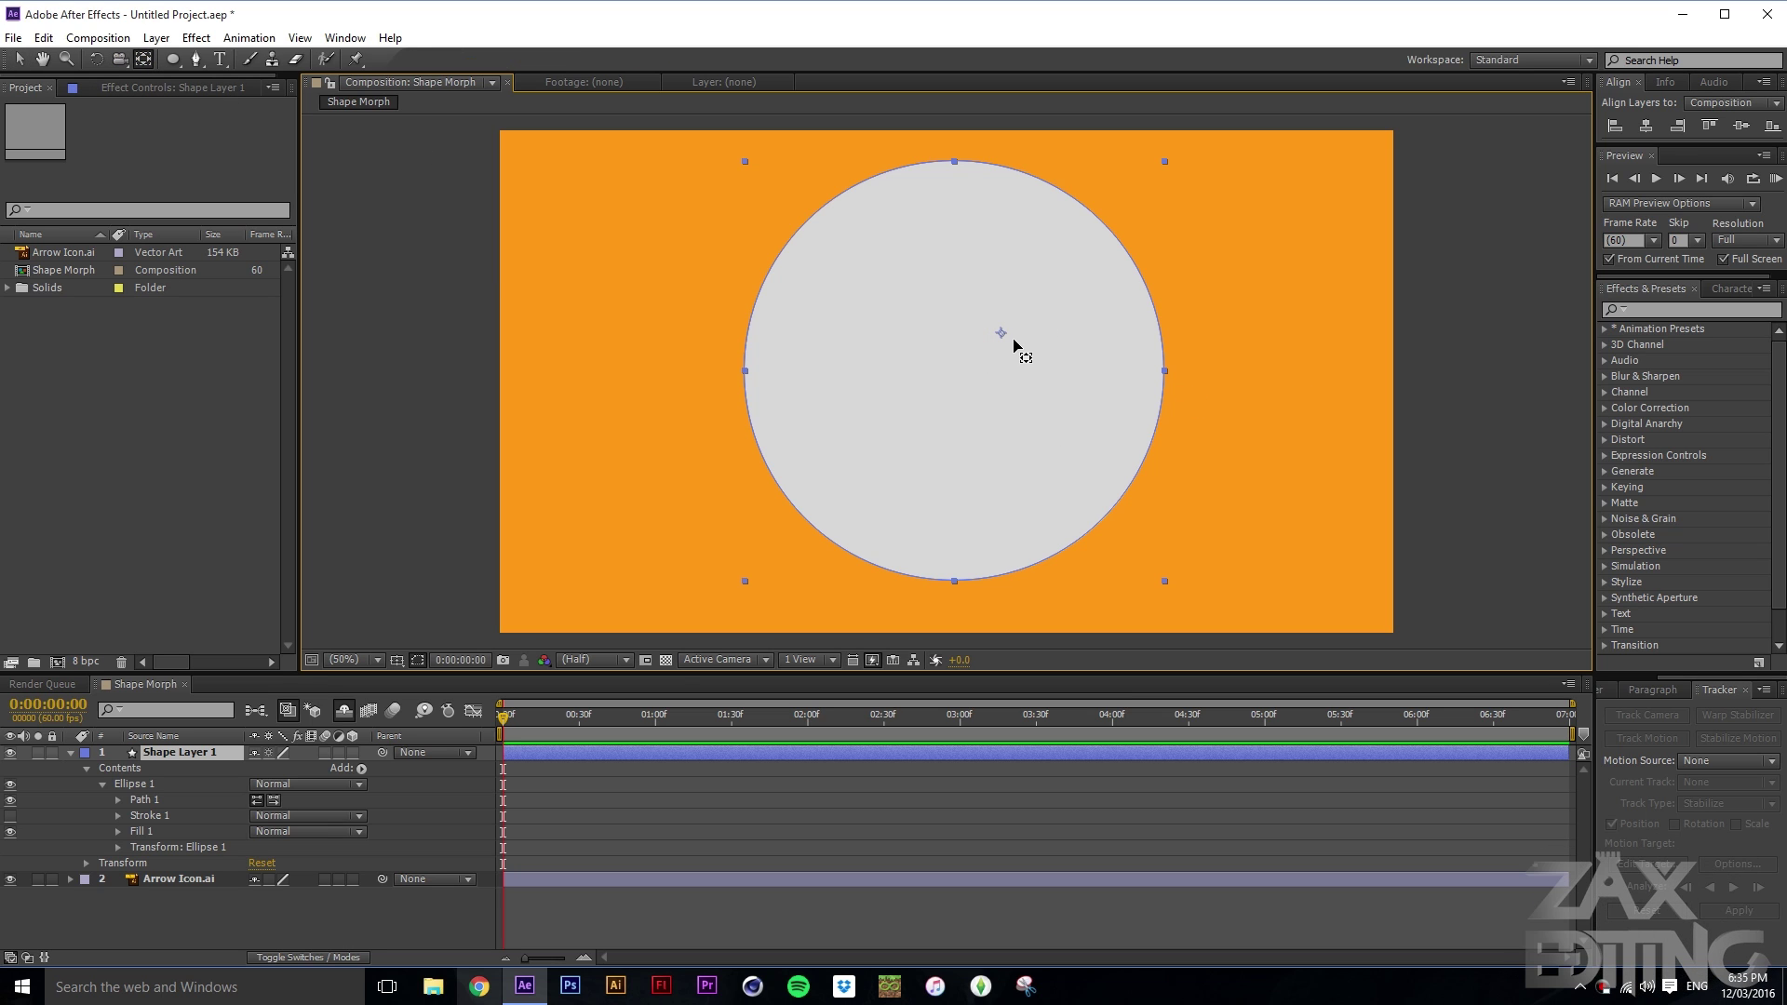
{"action": "left_click_drag", "start_coordinate": [1003, 423], "coordinate": [989, 379]}
{"action": "key", "text": "ctrl+alt+Home"}
{"action": "left_click_drag", "start_coordinate": [956, 174], "coordinate": [1152, 165]}
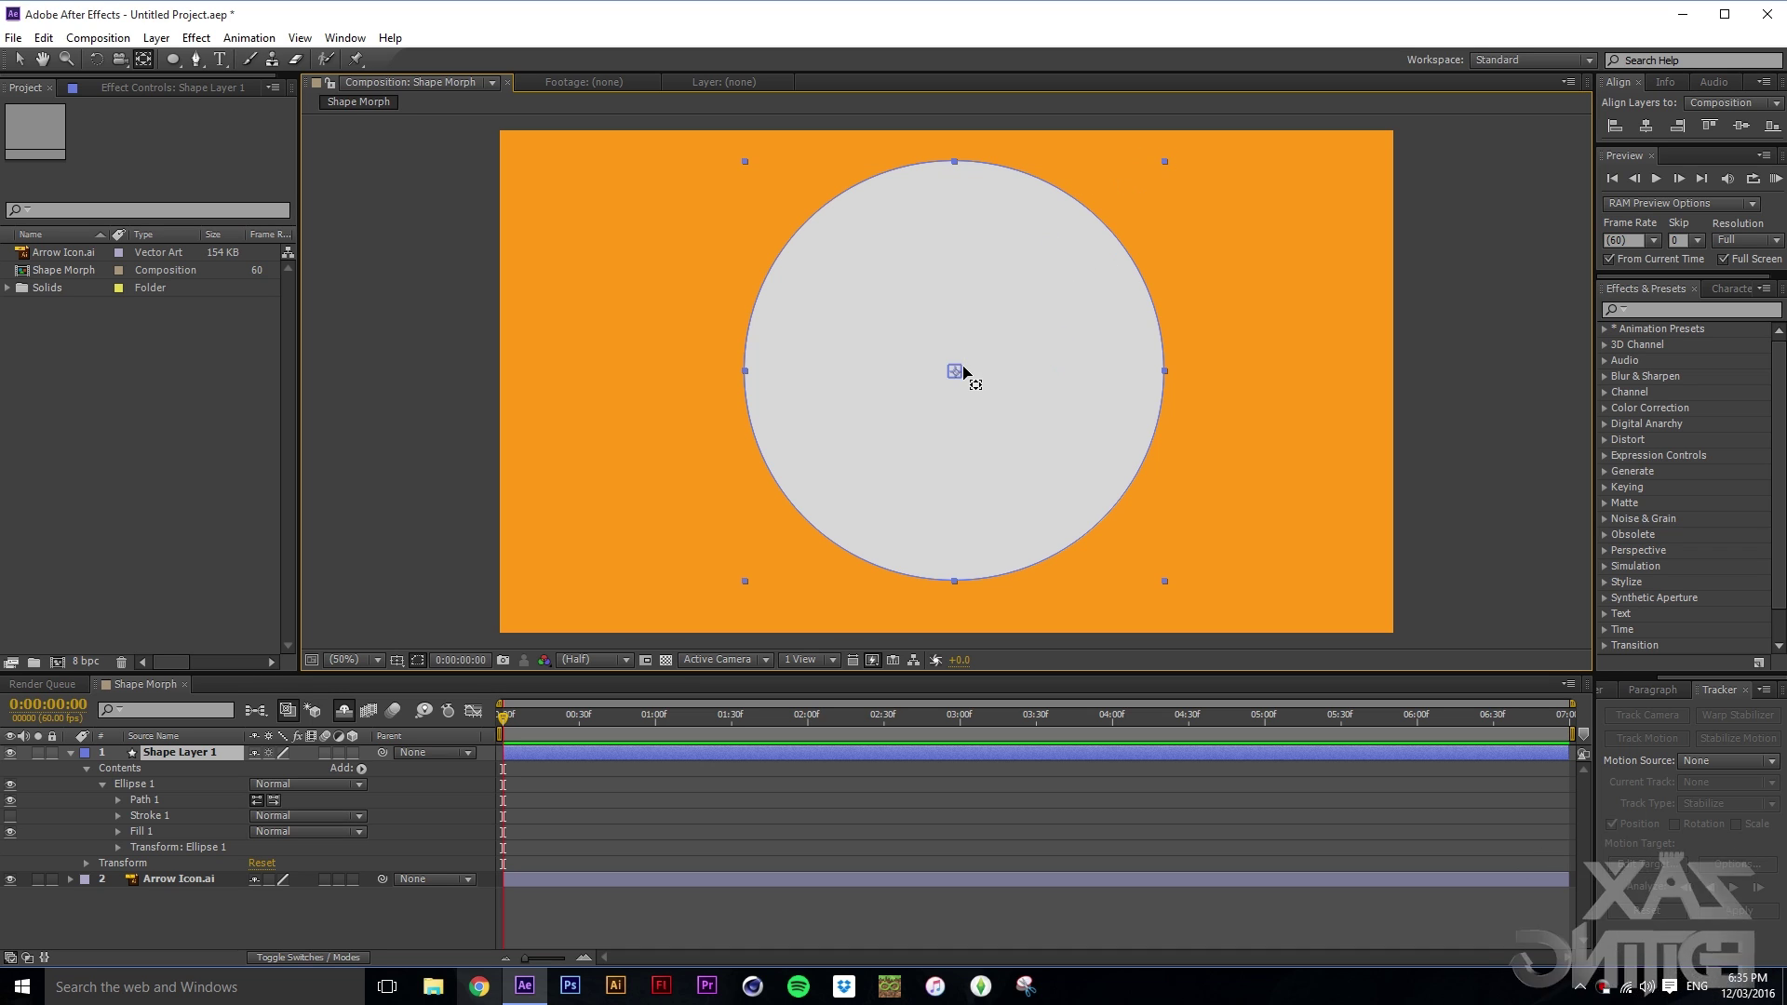
{"action": "left_click", "coordinate": [21, 59]}
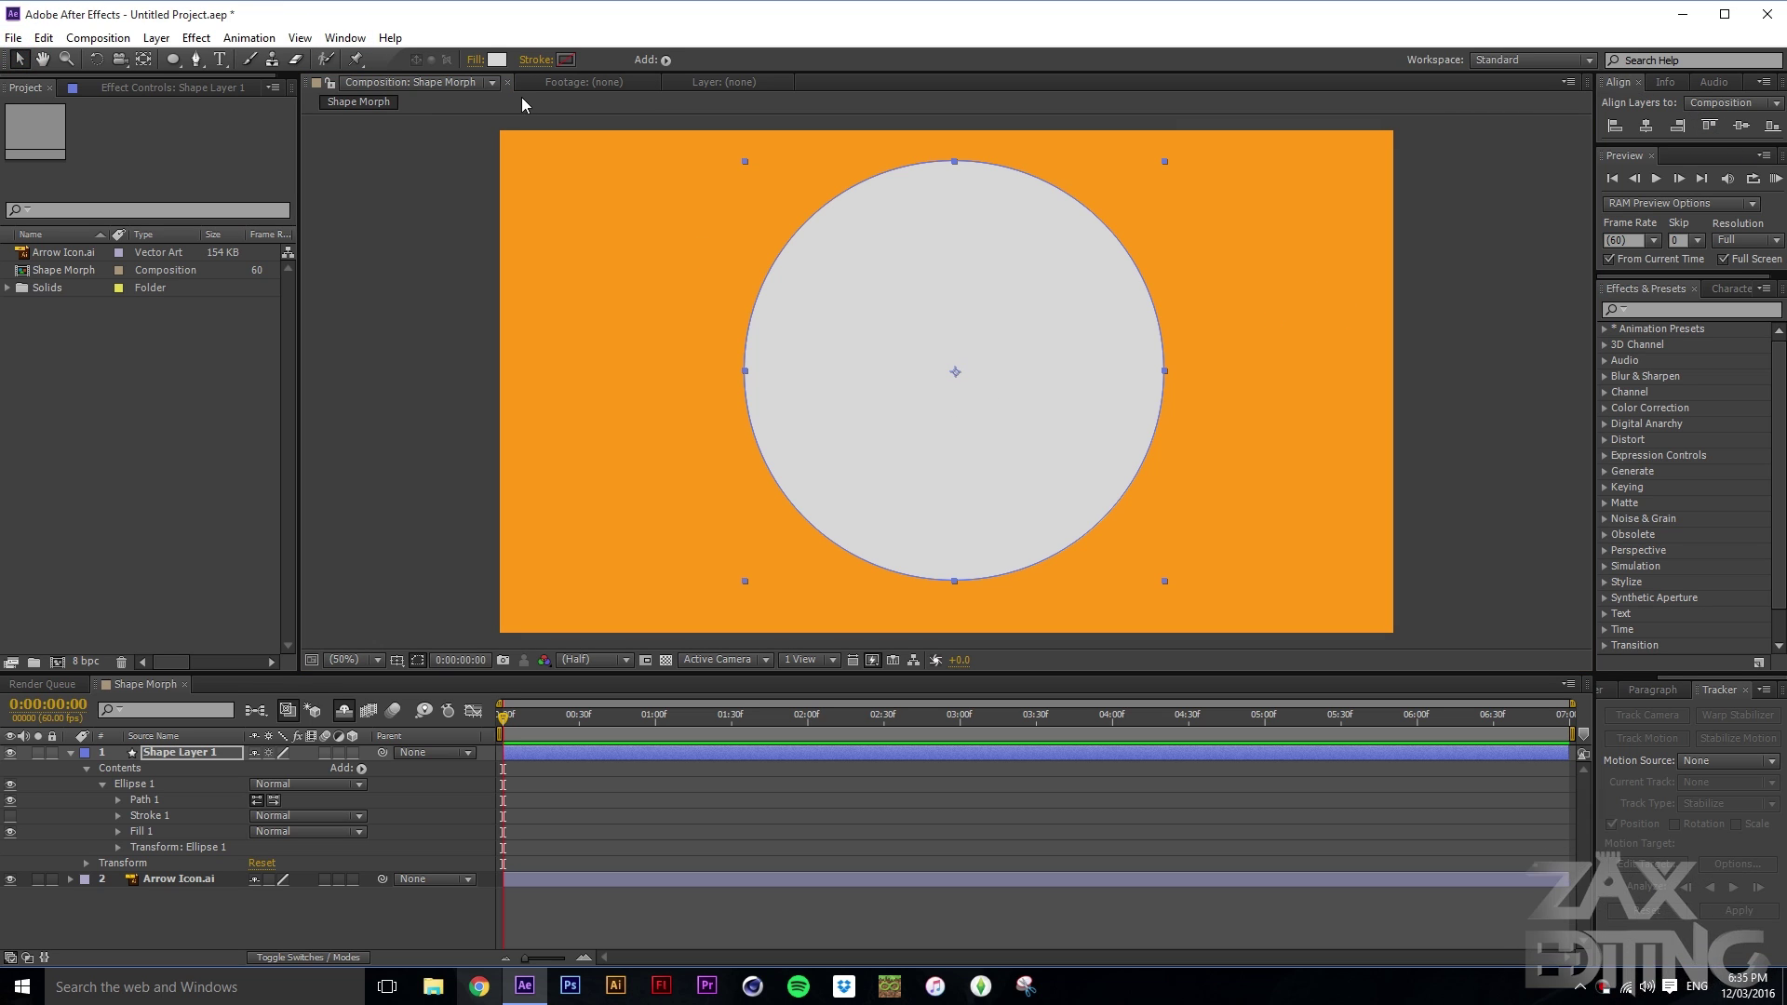
Step: Align the circle layer horizontally and vertically to the centre of the composition
{"action": "left_click", "coordinate": [344, 39]}
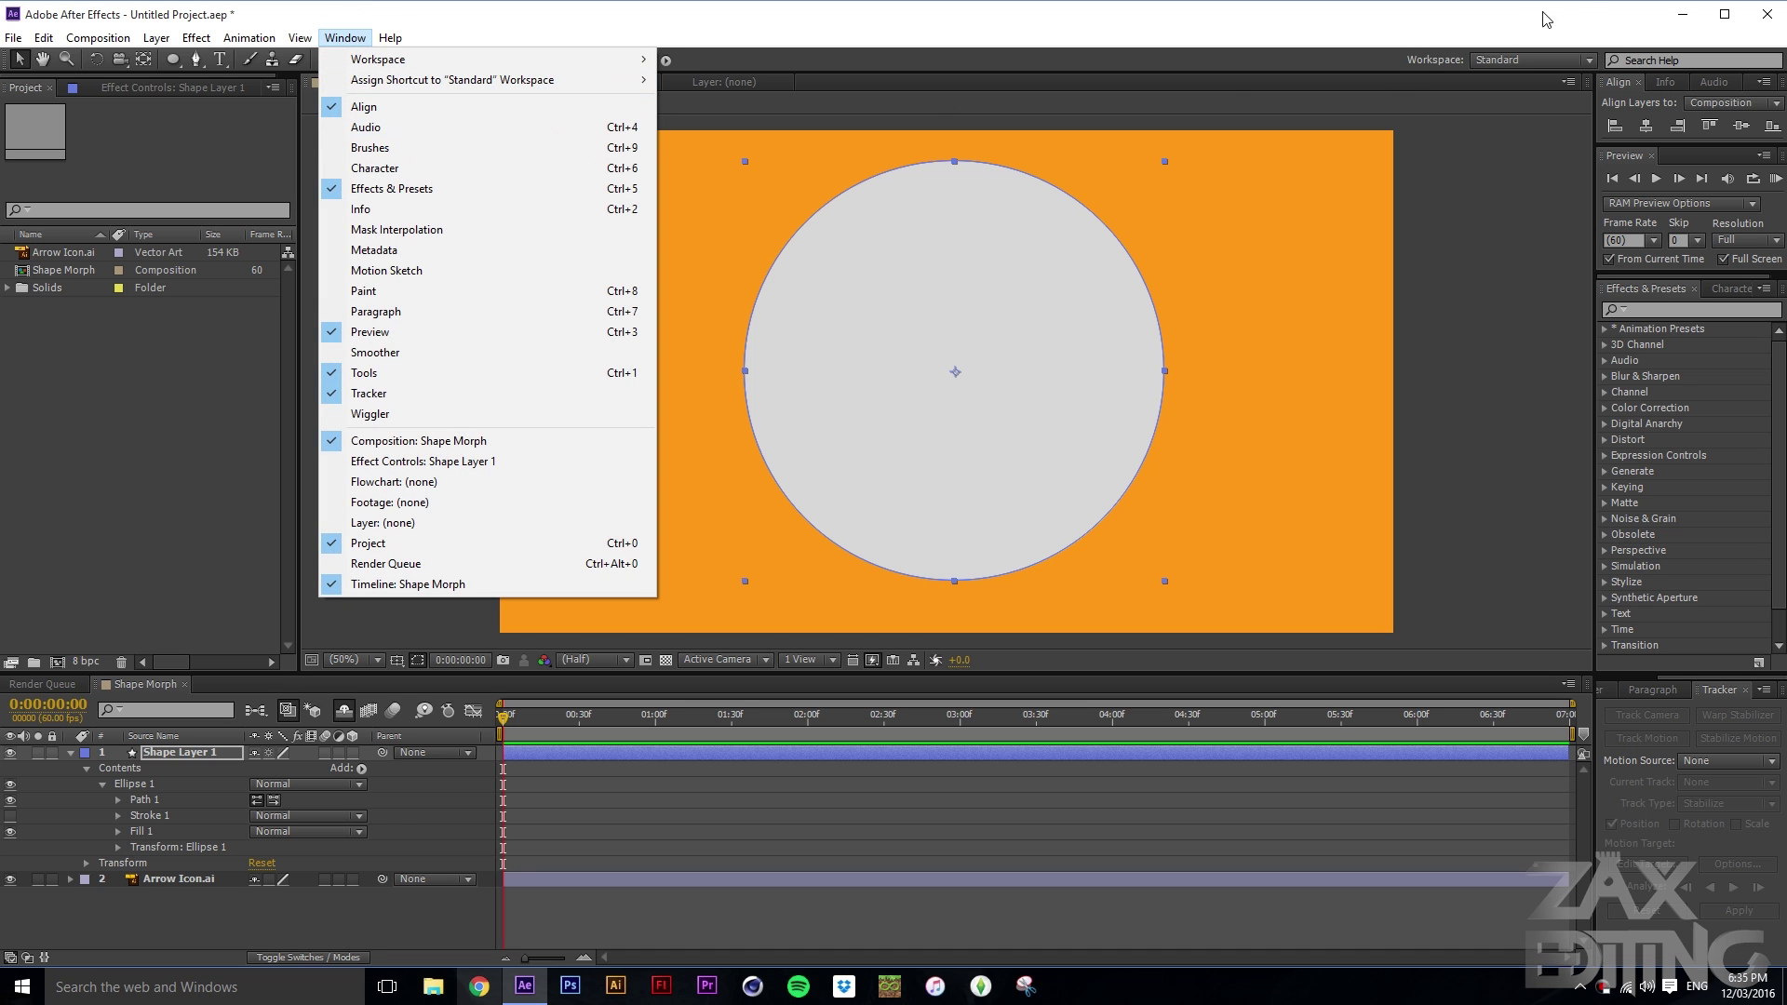
{"action": "left_click", "coordinate": [1588, 15]}
{"action": "left_click", "coordinate": [1646, 125]}
{"action": "left_click", "coordinate": [1475, 359]}
{"action": "left_click", "coordinate": [1729, 104]}
{"action": "left_click", "coordinate": [1153, 251]}
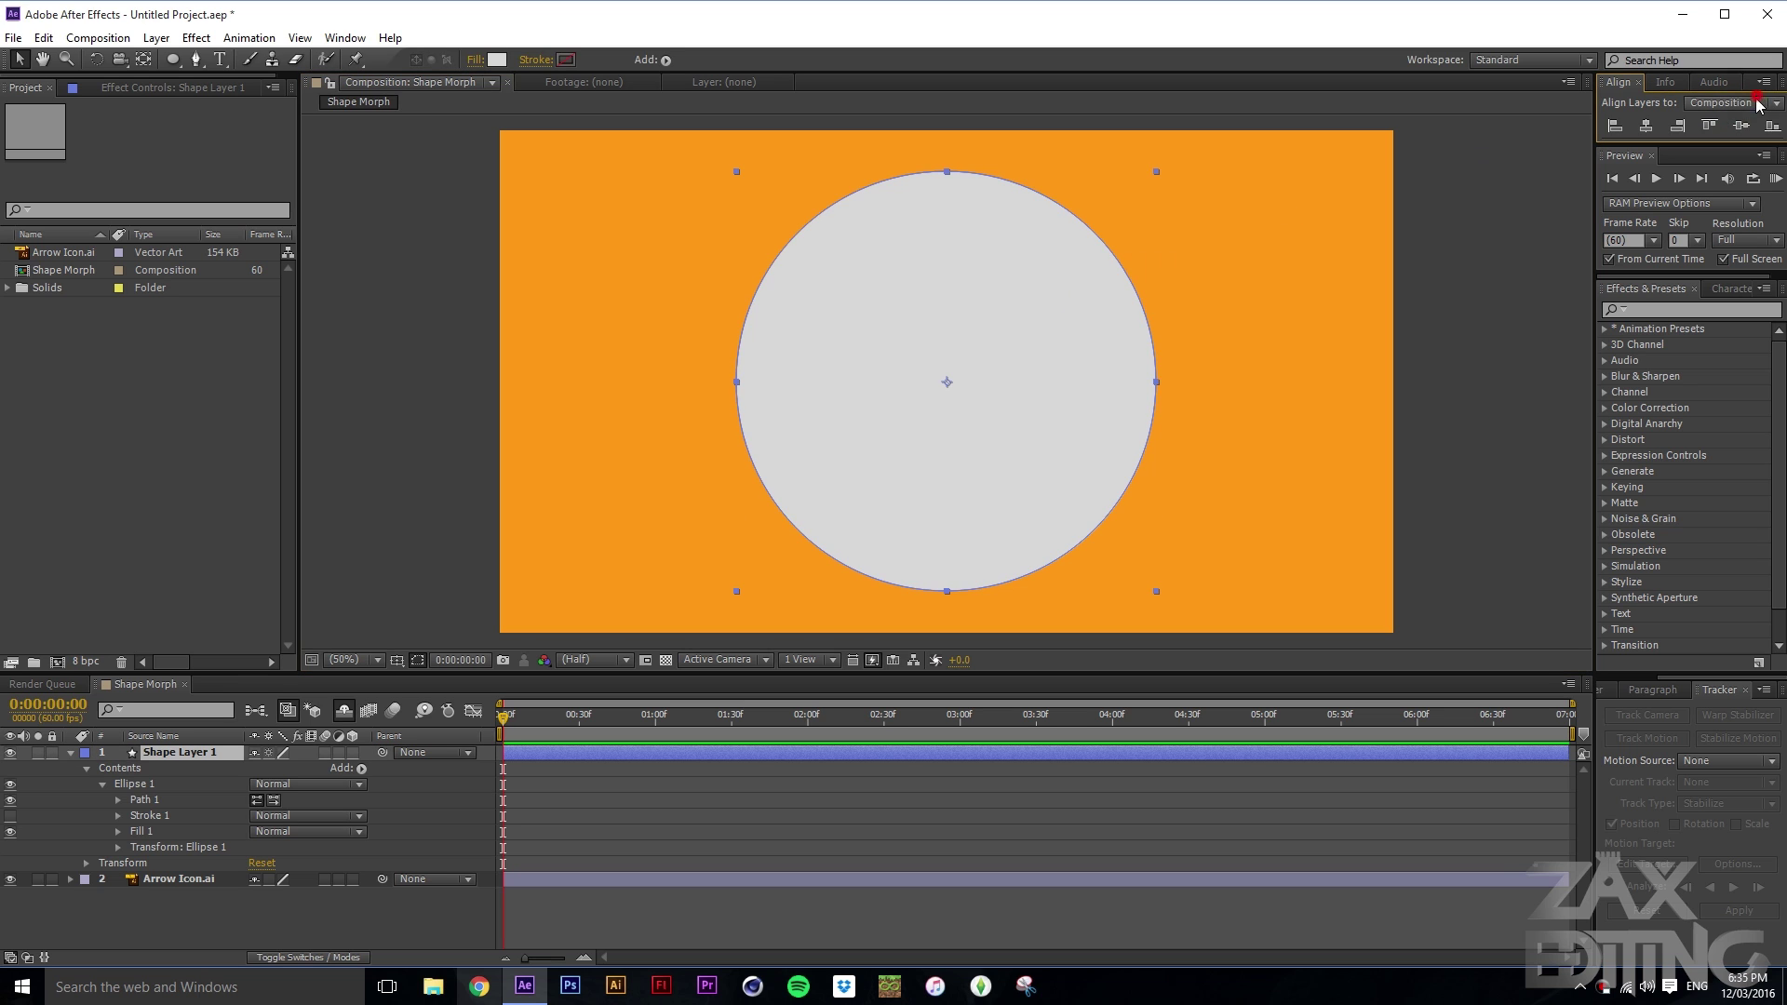
{"action": "left_click", "coordinate": [1754, 102]}
{"action": "left_click", "coordinate": [1727, 119]}
{"action": "left_click", "coordinate": [907, 316]}
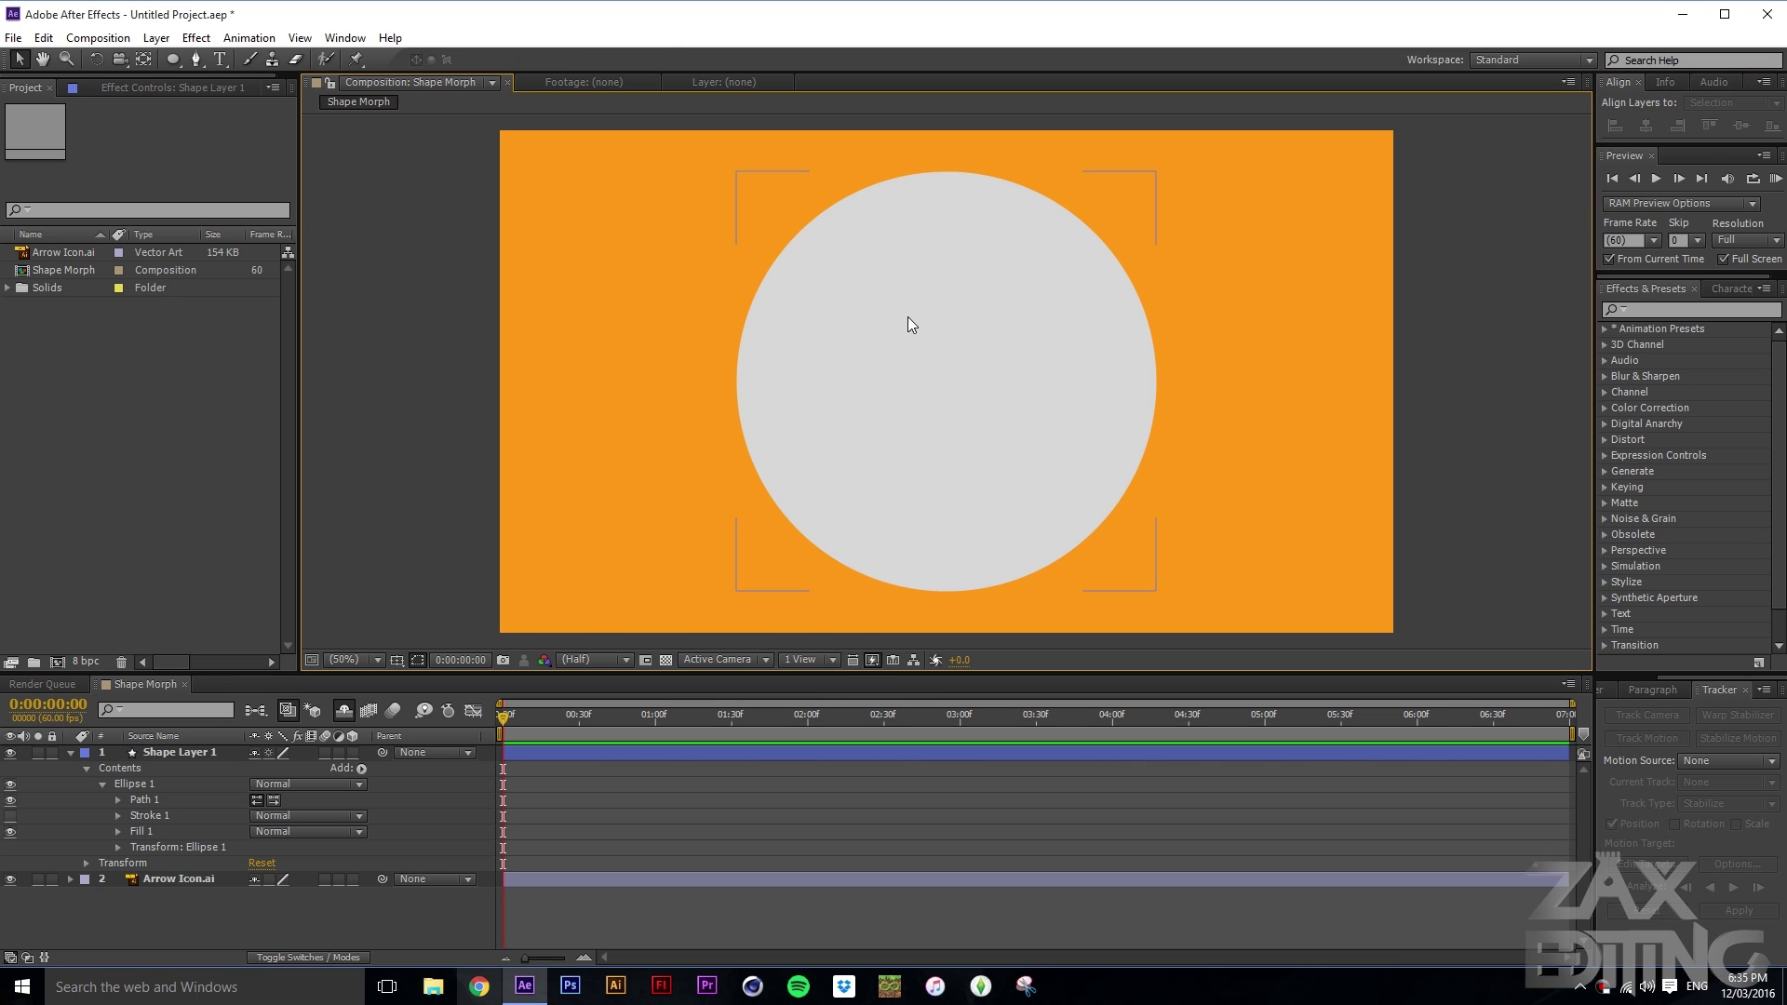
Step: Scale the circle down evenly around its centre and lower its opacity to 70% to reveal the arrow underneath
{"action": "left_click_drag", "start_coordinate": [1154, 174], "coordinate": [1107, 193]}
{"action": "left_click", "coordinate": [366, 562]}
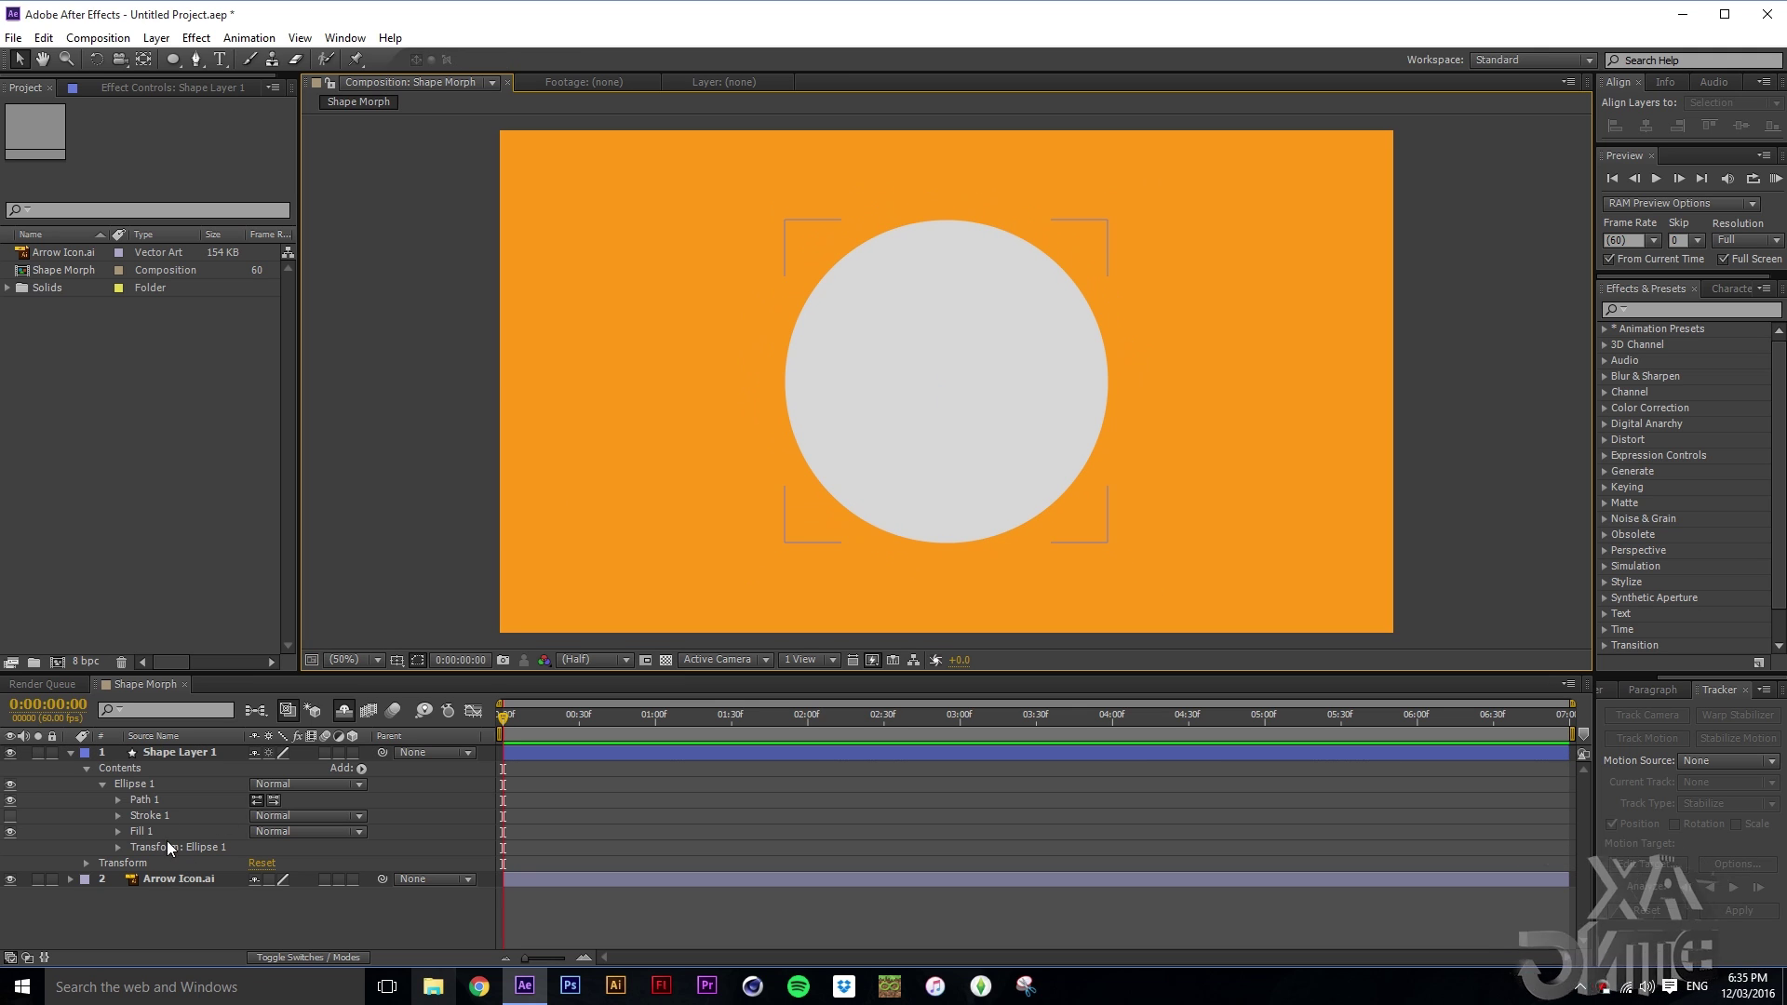
{"action": "left_click", "coordinate": [180, 756]}
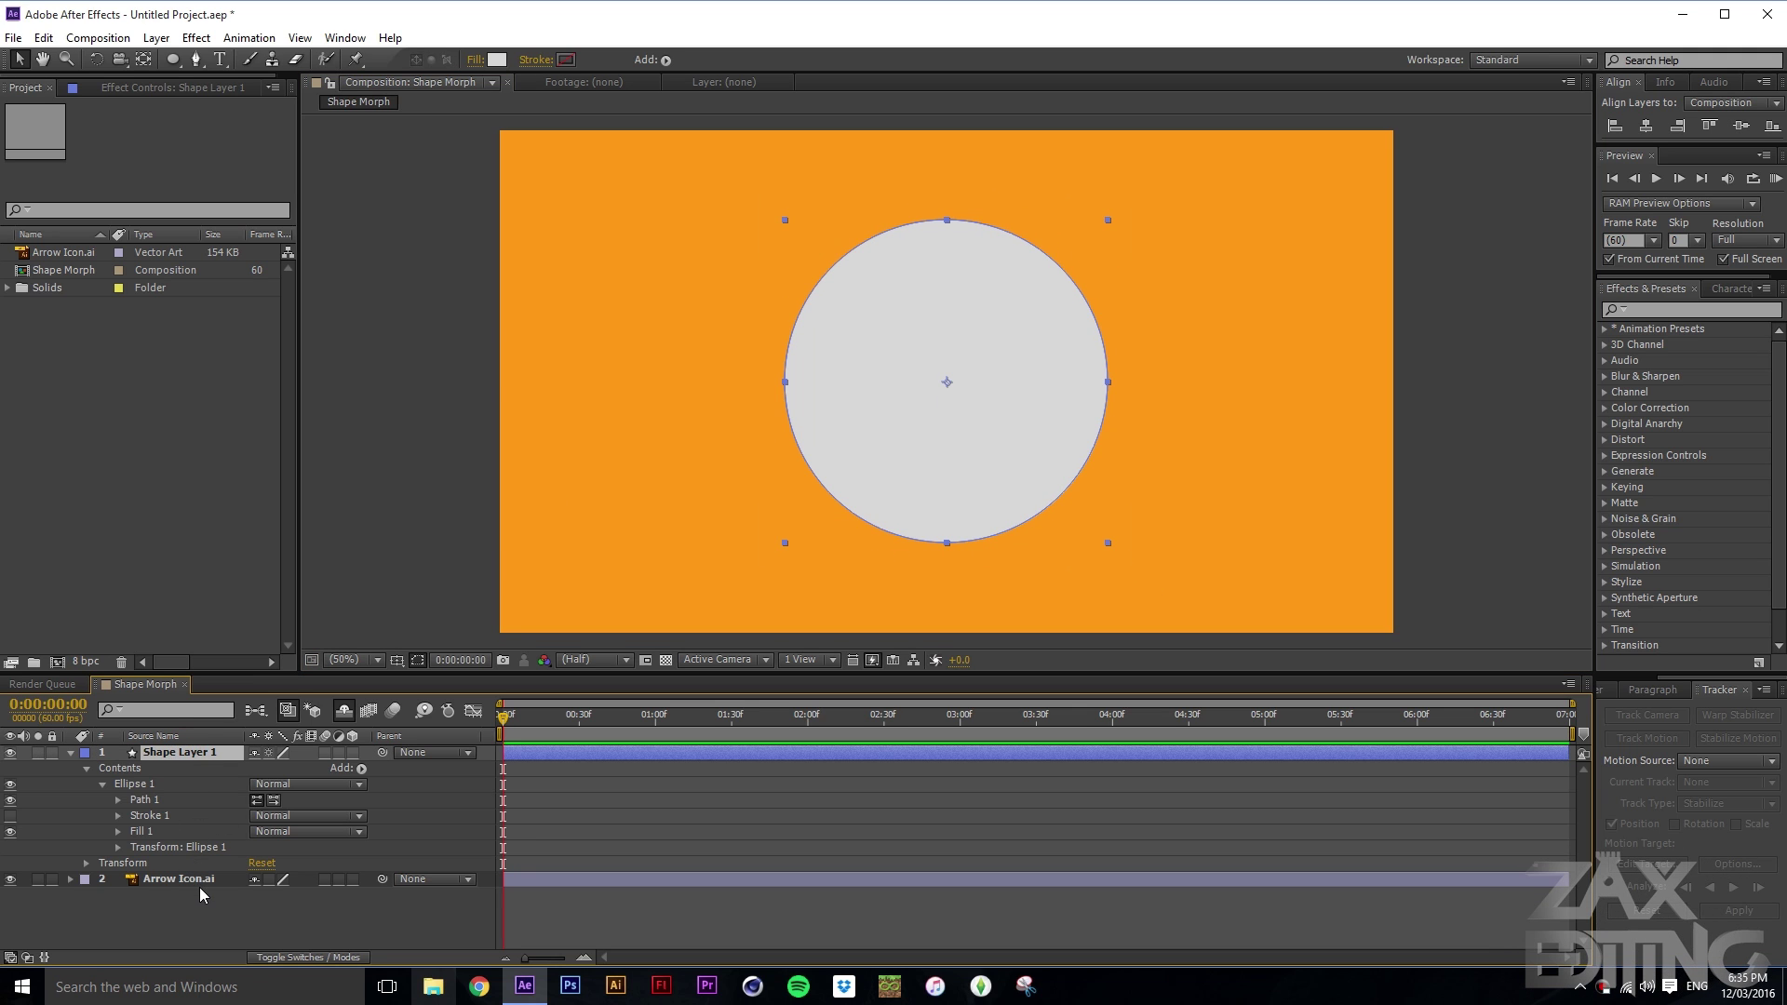
{"action": "key", "text": "t"}
{"action": "left_click_drag", "start_coordinate": [256, 780], "coordinate": [228, 779]}
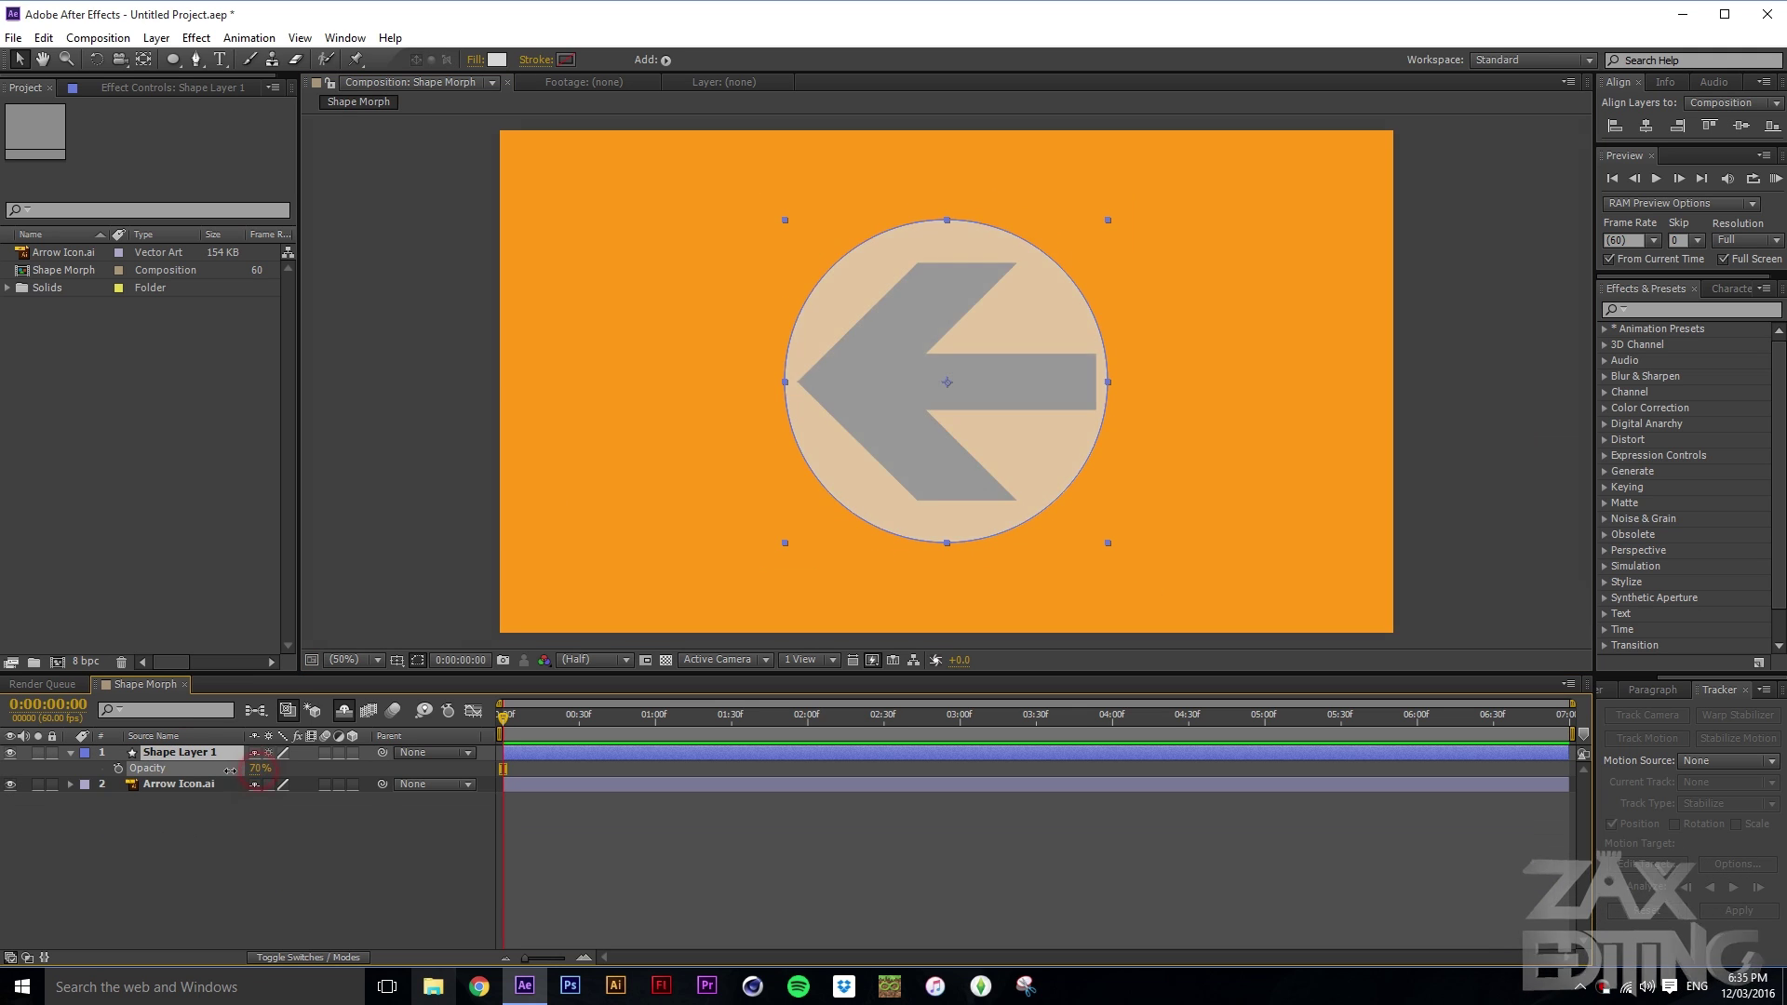
Step: Enlarge the arrow slightly so it nearly spans the circle's width, and set the circle's opacity back to 100%
{"action": "left_click", "coordinate": [182, 785]}
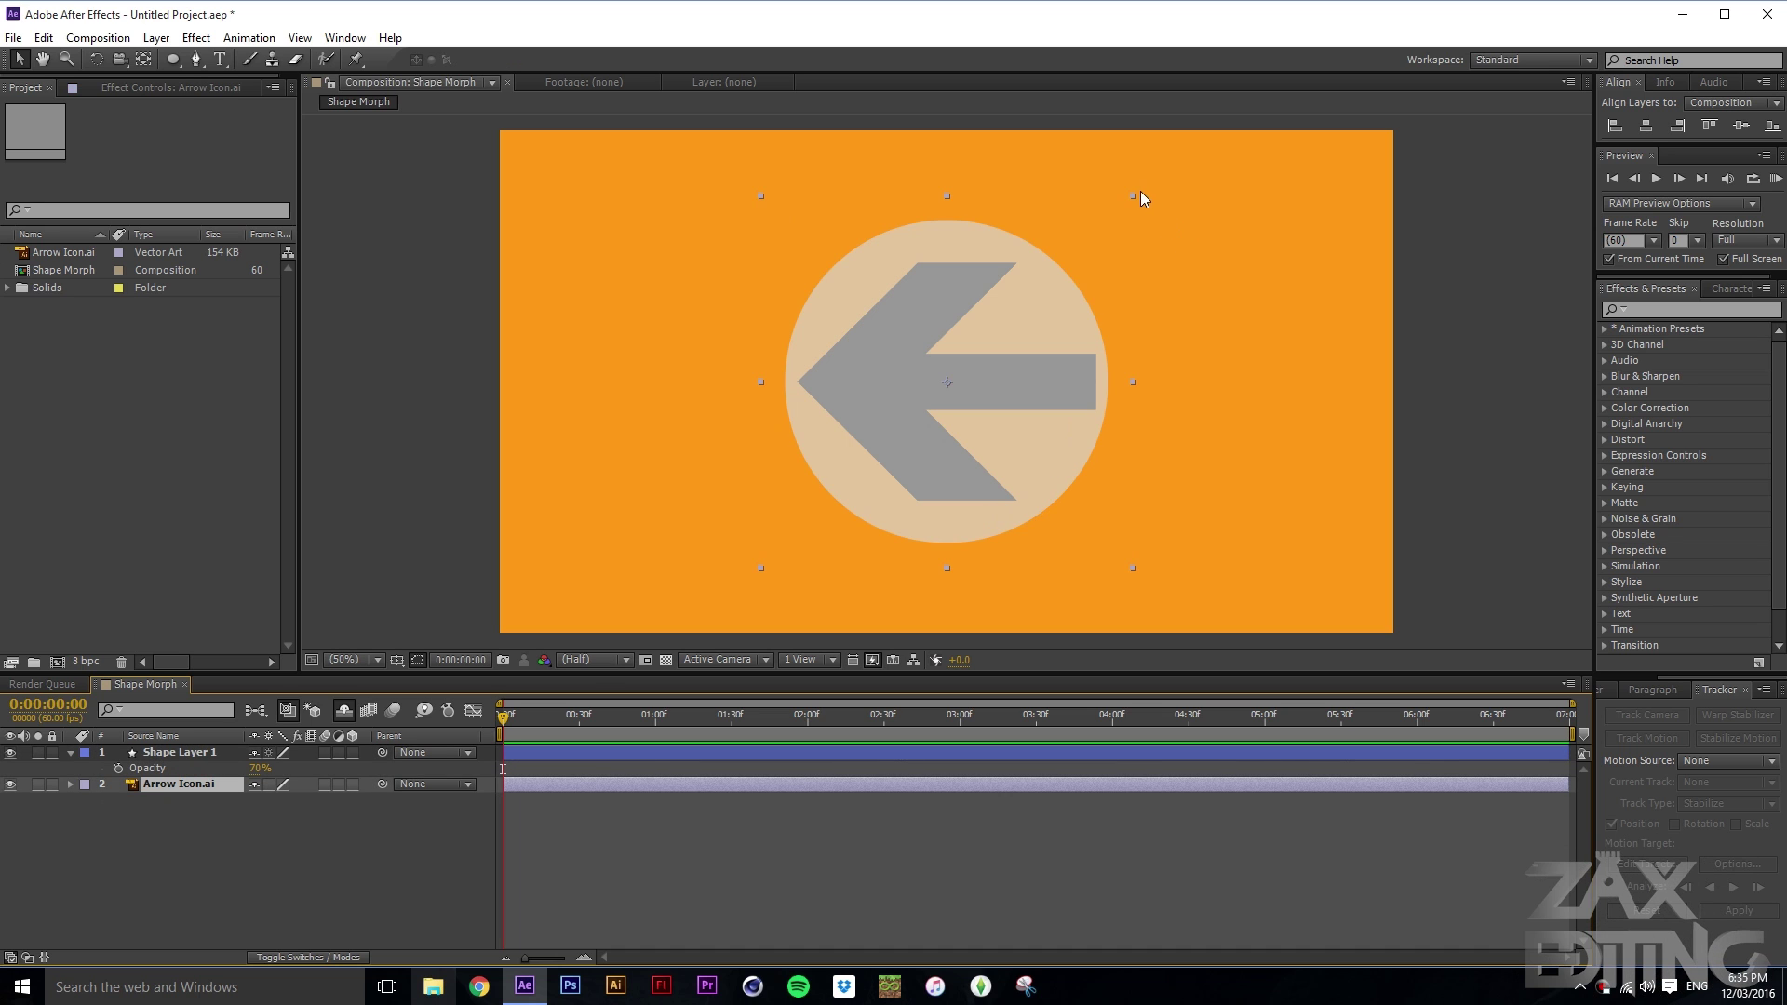
{"action": "left_click_drag", "start_coordinate": [1133, 196], "coordinate": [1149, 188]}
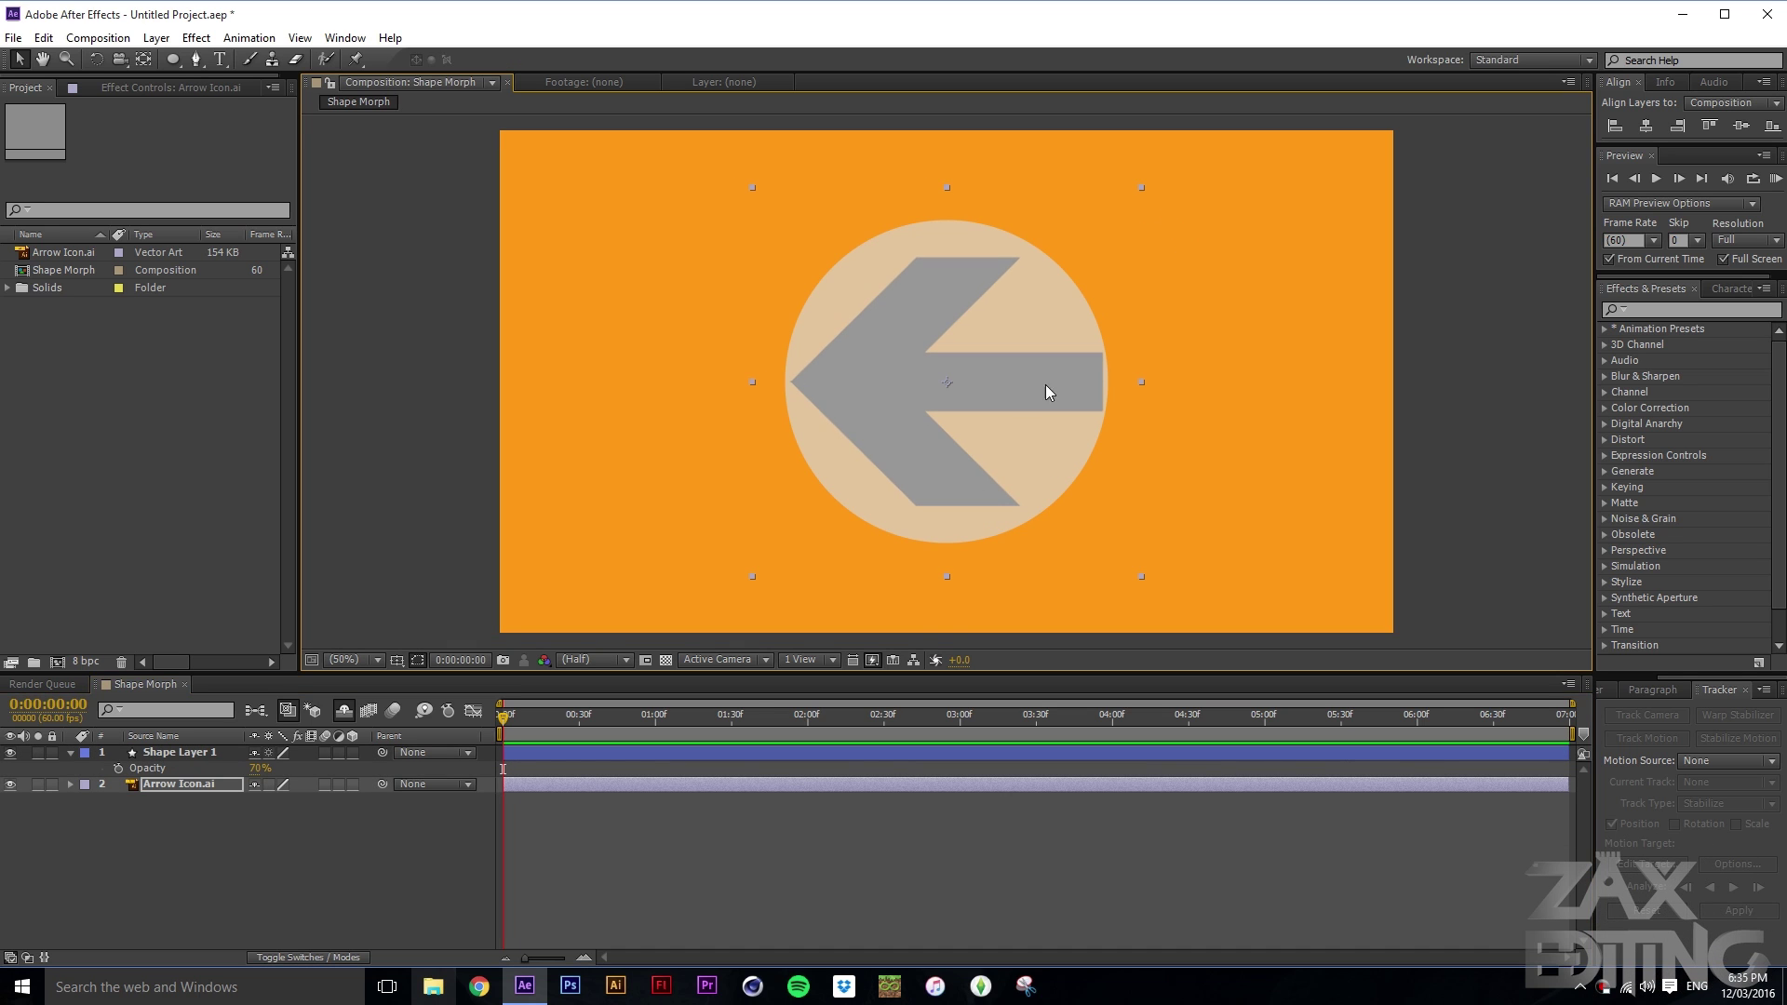
{"action": "left_click", "coordinate": [180, 753]}
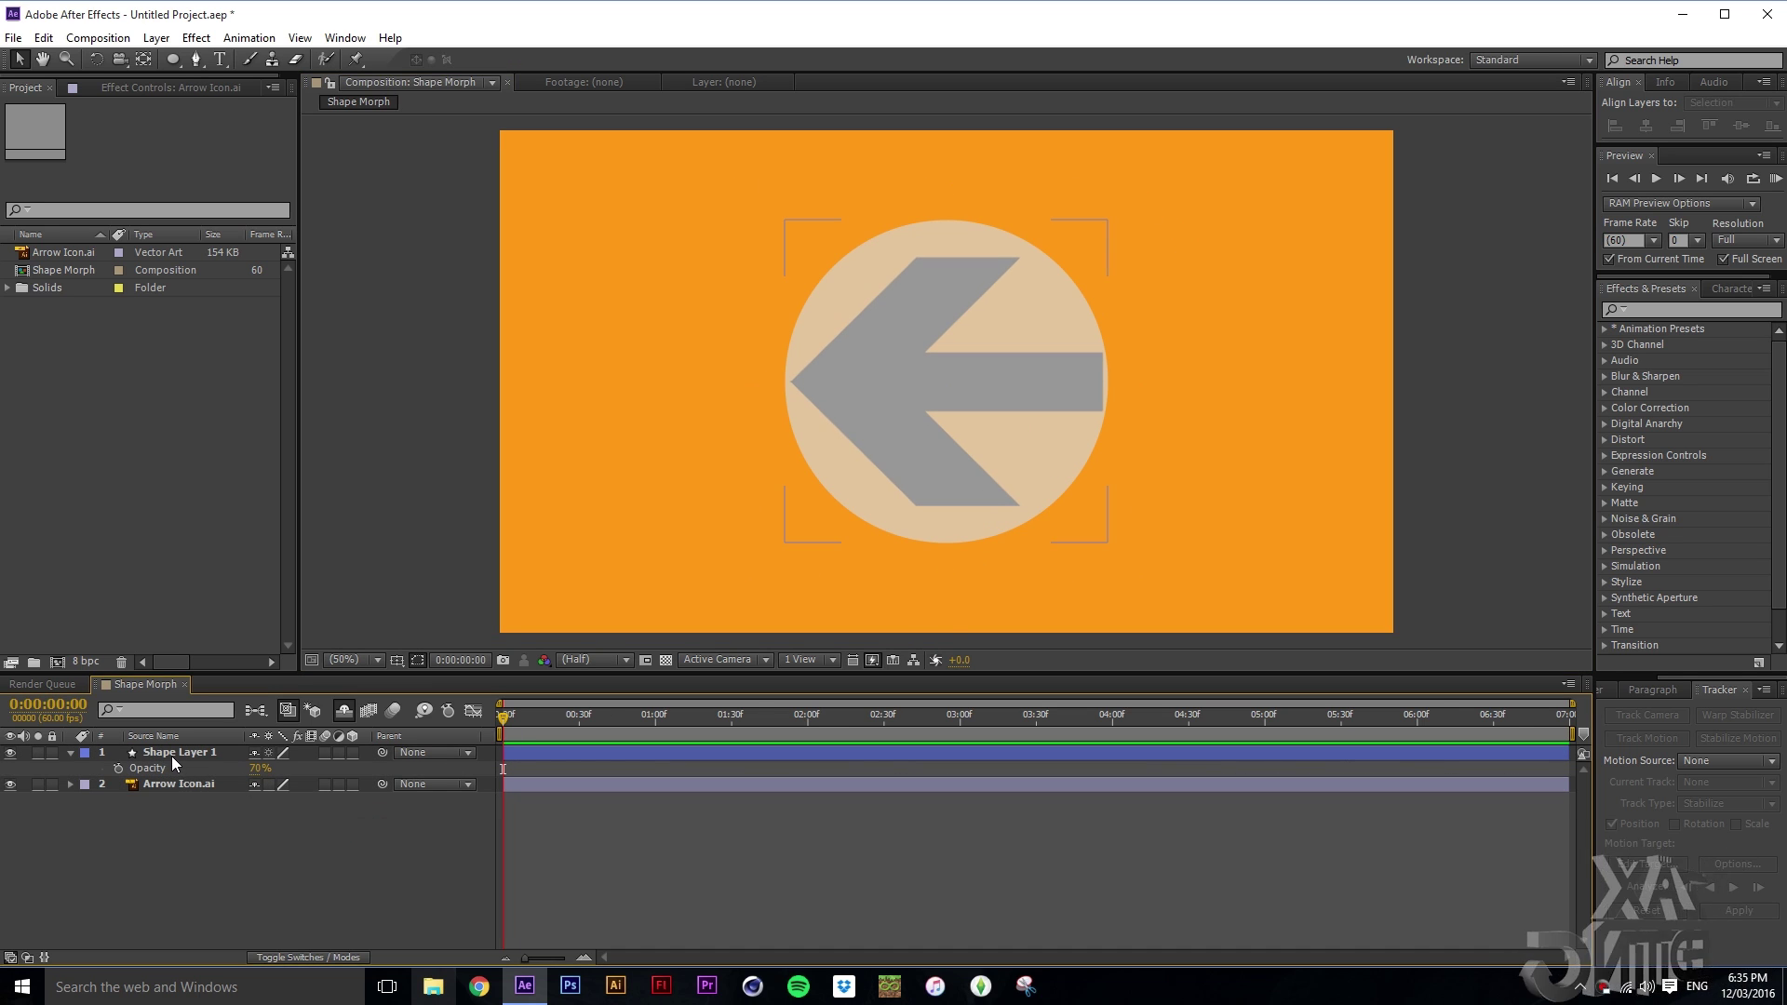
{"action": "left_click_drag", "start_coordinate": [251, 771], "coordinate": [310, 857]}
{"action": "left_click", "coordinate": [311, 857]}
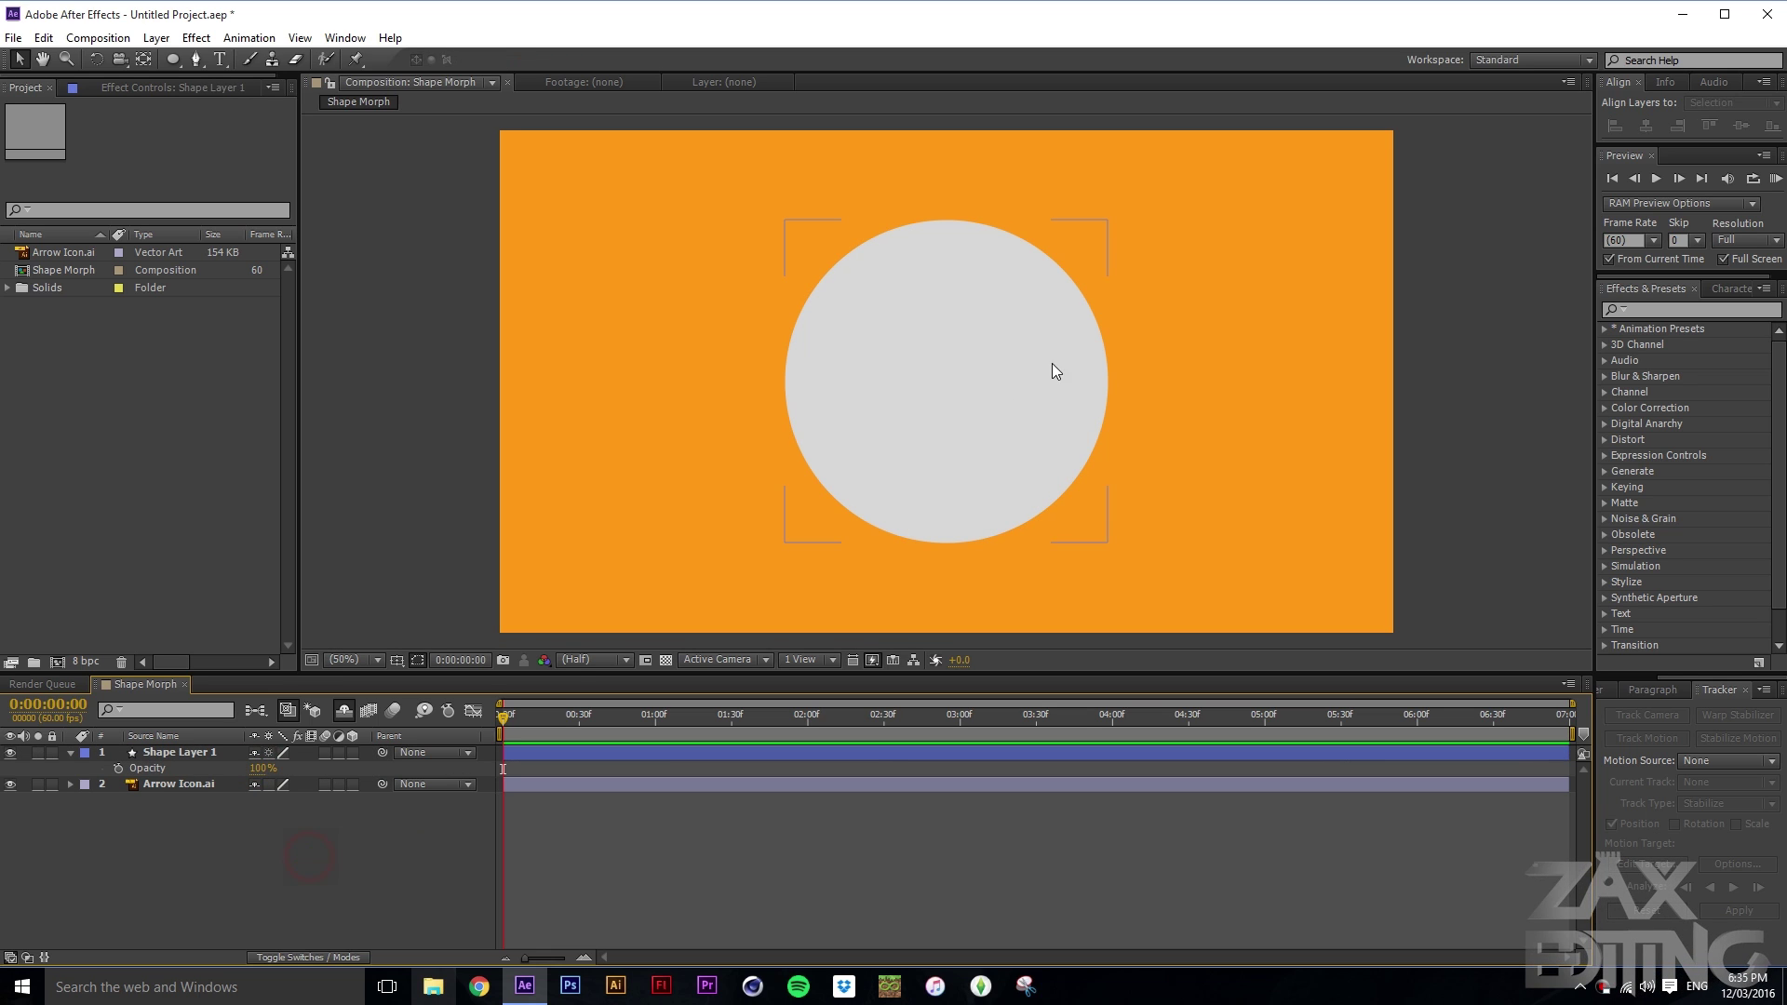
Step: Hide the Arrow Icon.ai layer and collapse the properties of Shape Layer 1
{"action": "left_click", "coordinate": [1065, 338]}
{"action": "left_click", "coordinate": [10, 785]}
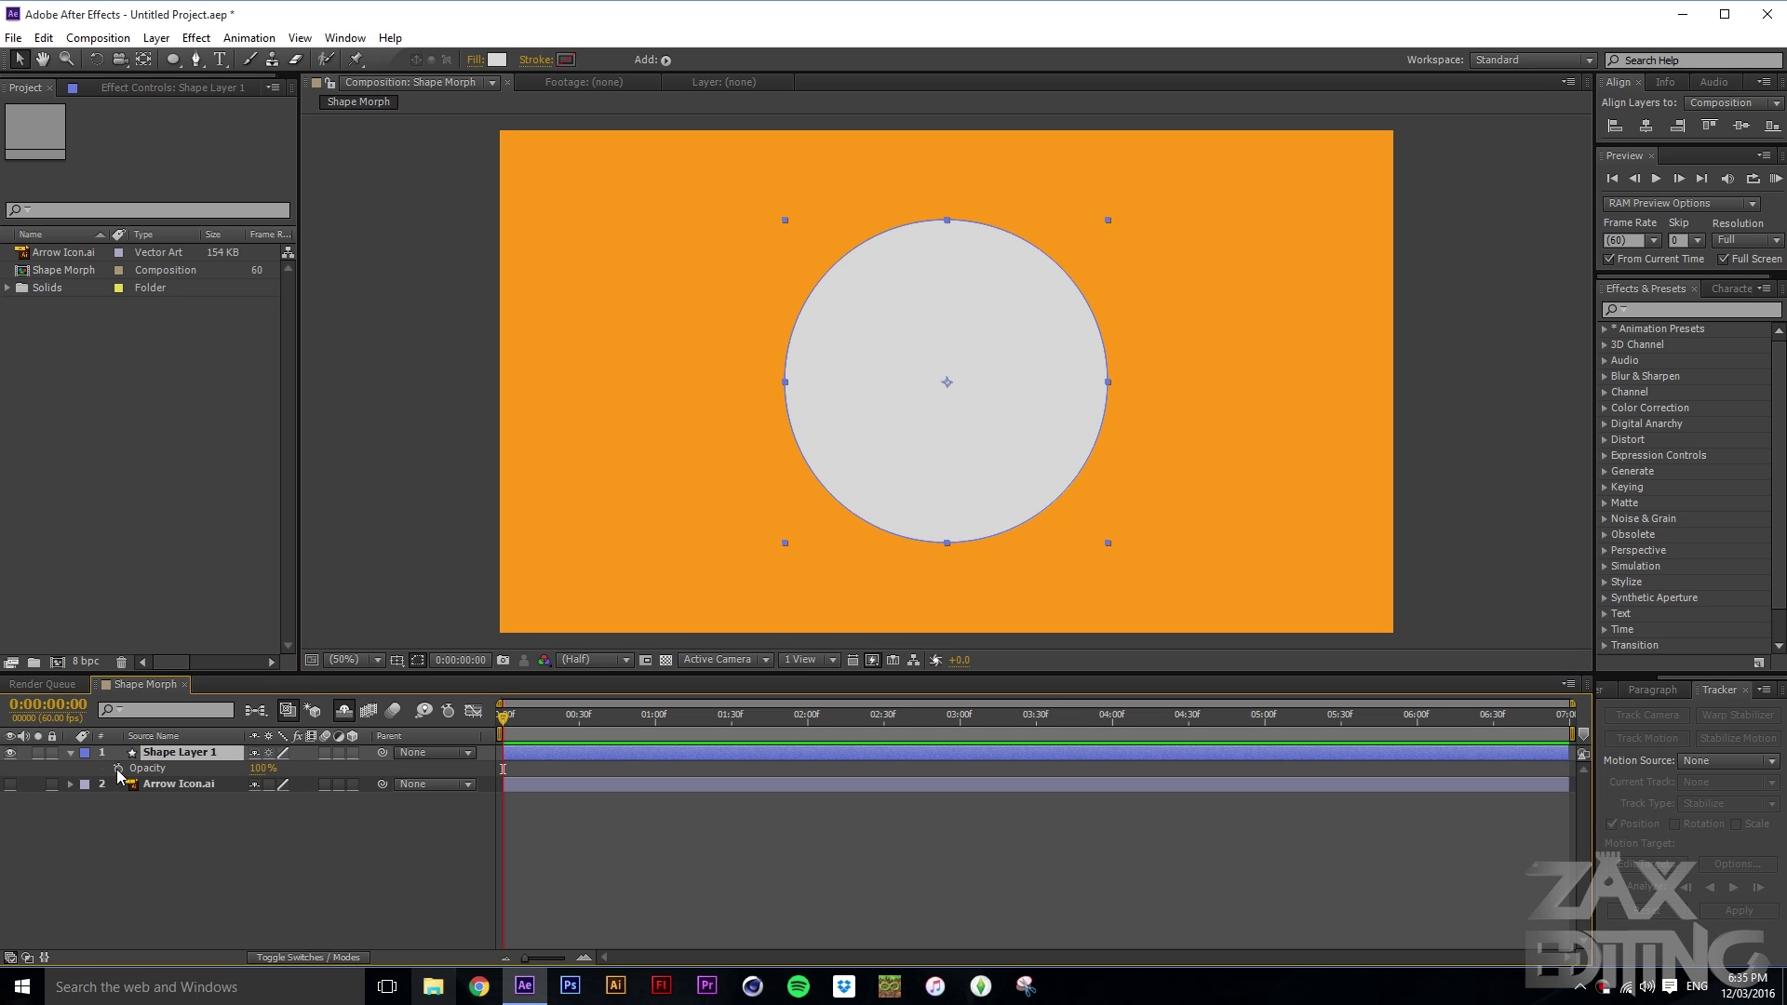
{"action": "left_click", "coordinate": [69, 754]}
{"action": "left_click", "coordinate": [190, 810]}
{"action": "left_click", "coordinate": [1049, 300]}
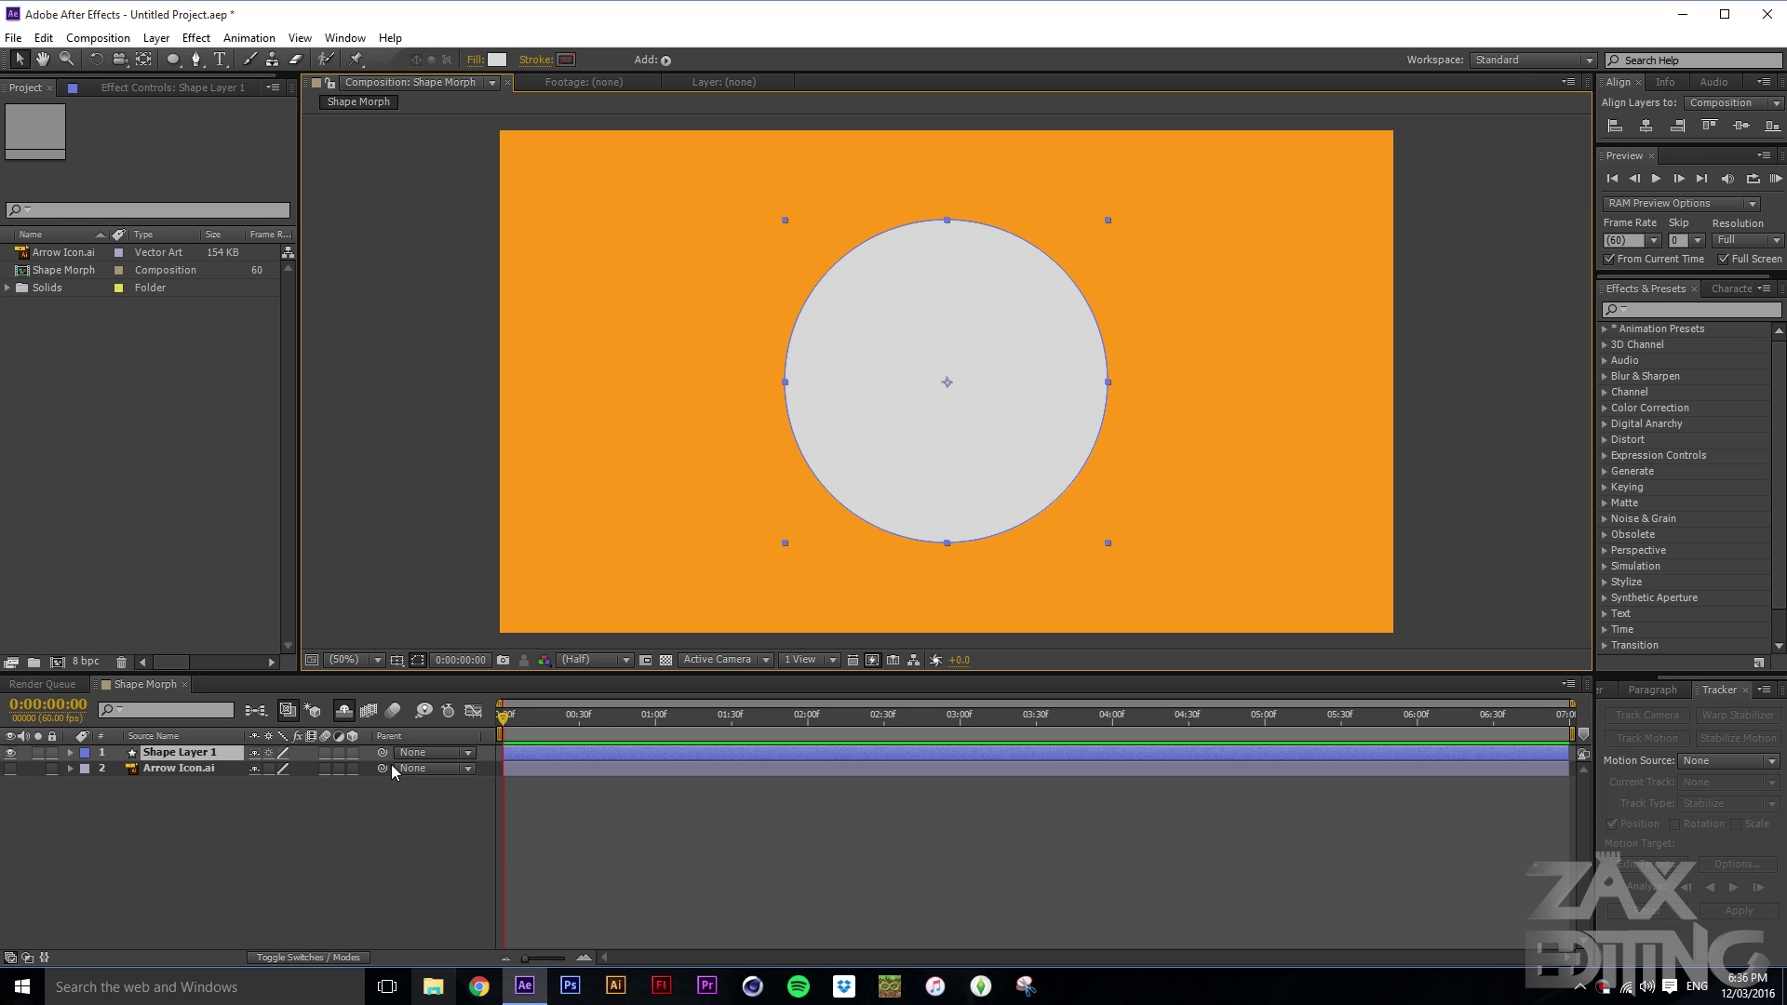
Step: Keyframe the circle's Position at 960, 540 near the one-second mark and at 960, -359 at 0:00:00:04
{"action": "key", "text": "p"}
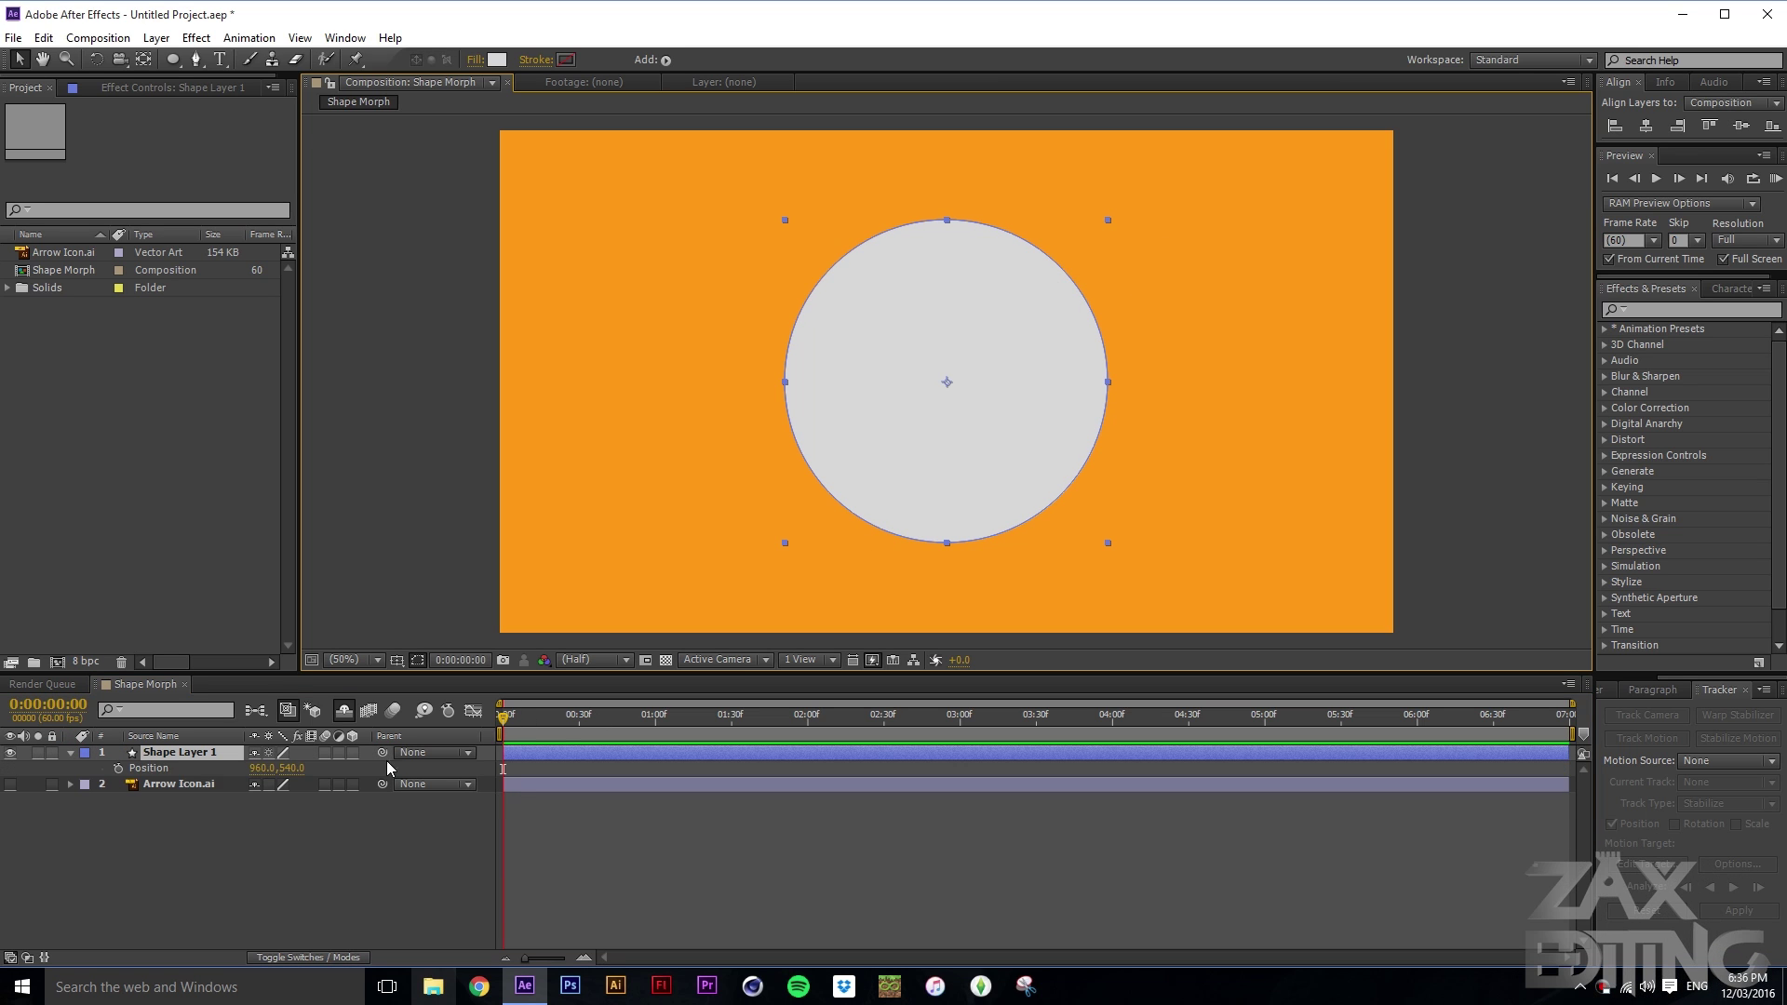
{"action": "left_click", "coordinate": [118, 769]}
{"action": "left_click_drag", "start_coordinate": [505, 769], "coordinate": [672, 771]}
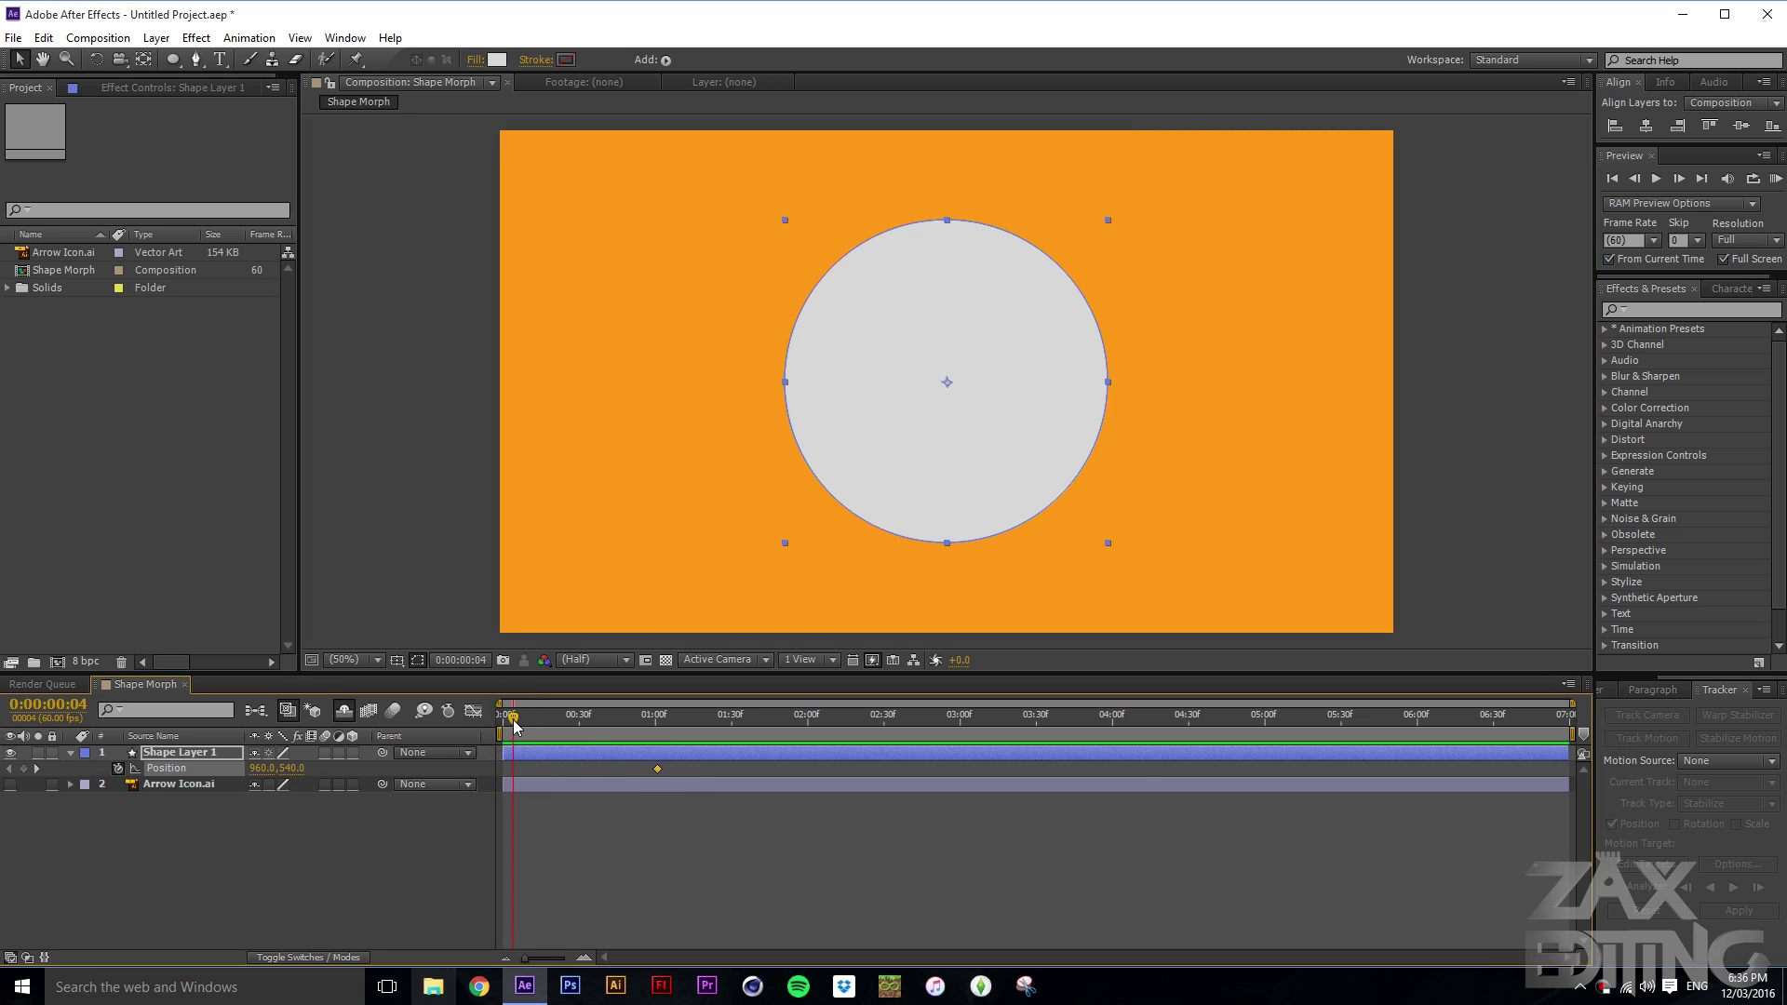
{"action": "left_click_drag", "start_coordinate": [292, 769], "coordinate": [222, 768]}
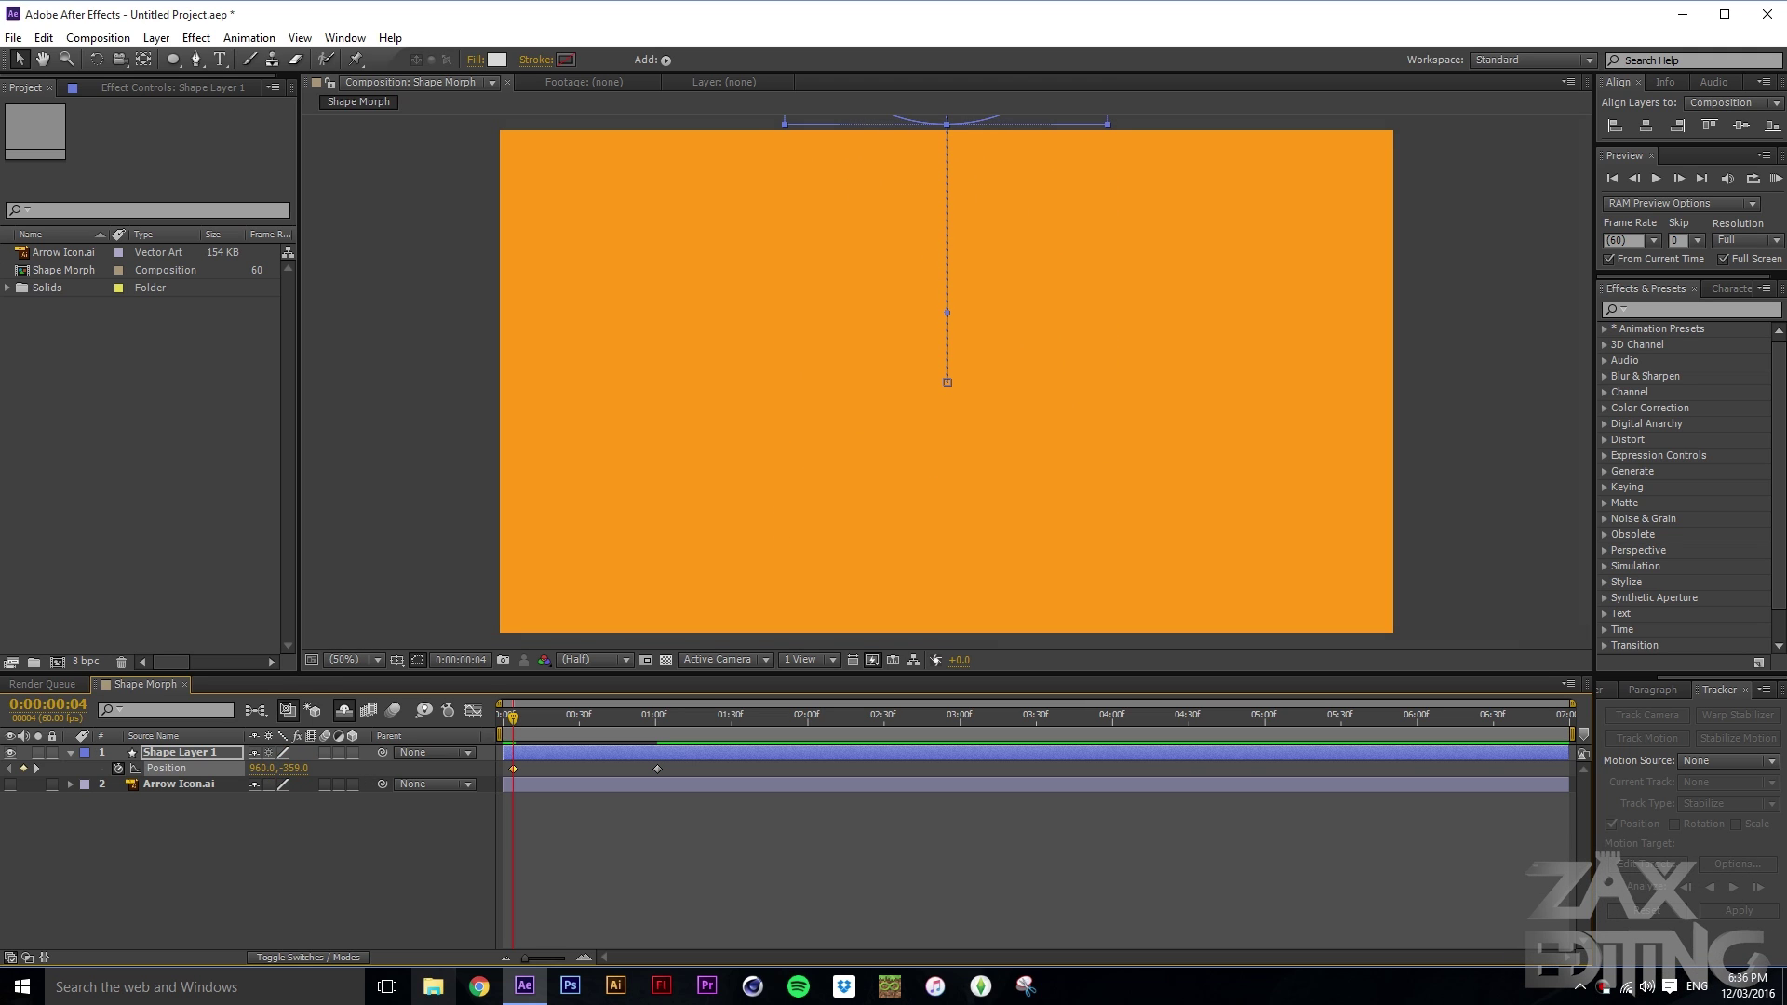
{"action": "left_click", "coordinate": [335, 853]}
Step: Add an overshoot Position keyframe of 960, 586.2 shortly before the circle's final keyframe
{"action": "left_click_drag", "start_coordinate": [512, 728], "coordinate": [623, 712]}
{"action": "left_click_drag", "start_coordinate": [290, 769], "coordinate": [622, 726]}
{"action": "left_click", "coordinate": [438, 885]}
{"action": "left_click", "coordinate": [635, 768]}
{"action": "left_click_drag", "start_coordinate": [290, 768], "coordinate": [249, 871]}
{"action": "left_click", "coordinate": [247, 872]}
{"action": "left_click_drag", "start_coordinate": [619, 725], "coordinate": [511, 727]}
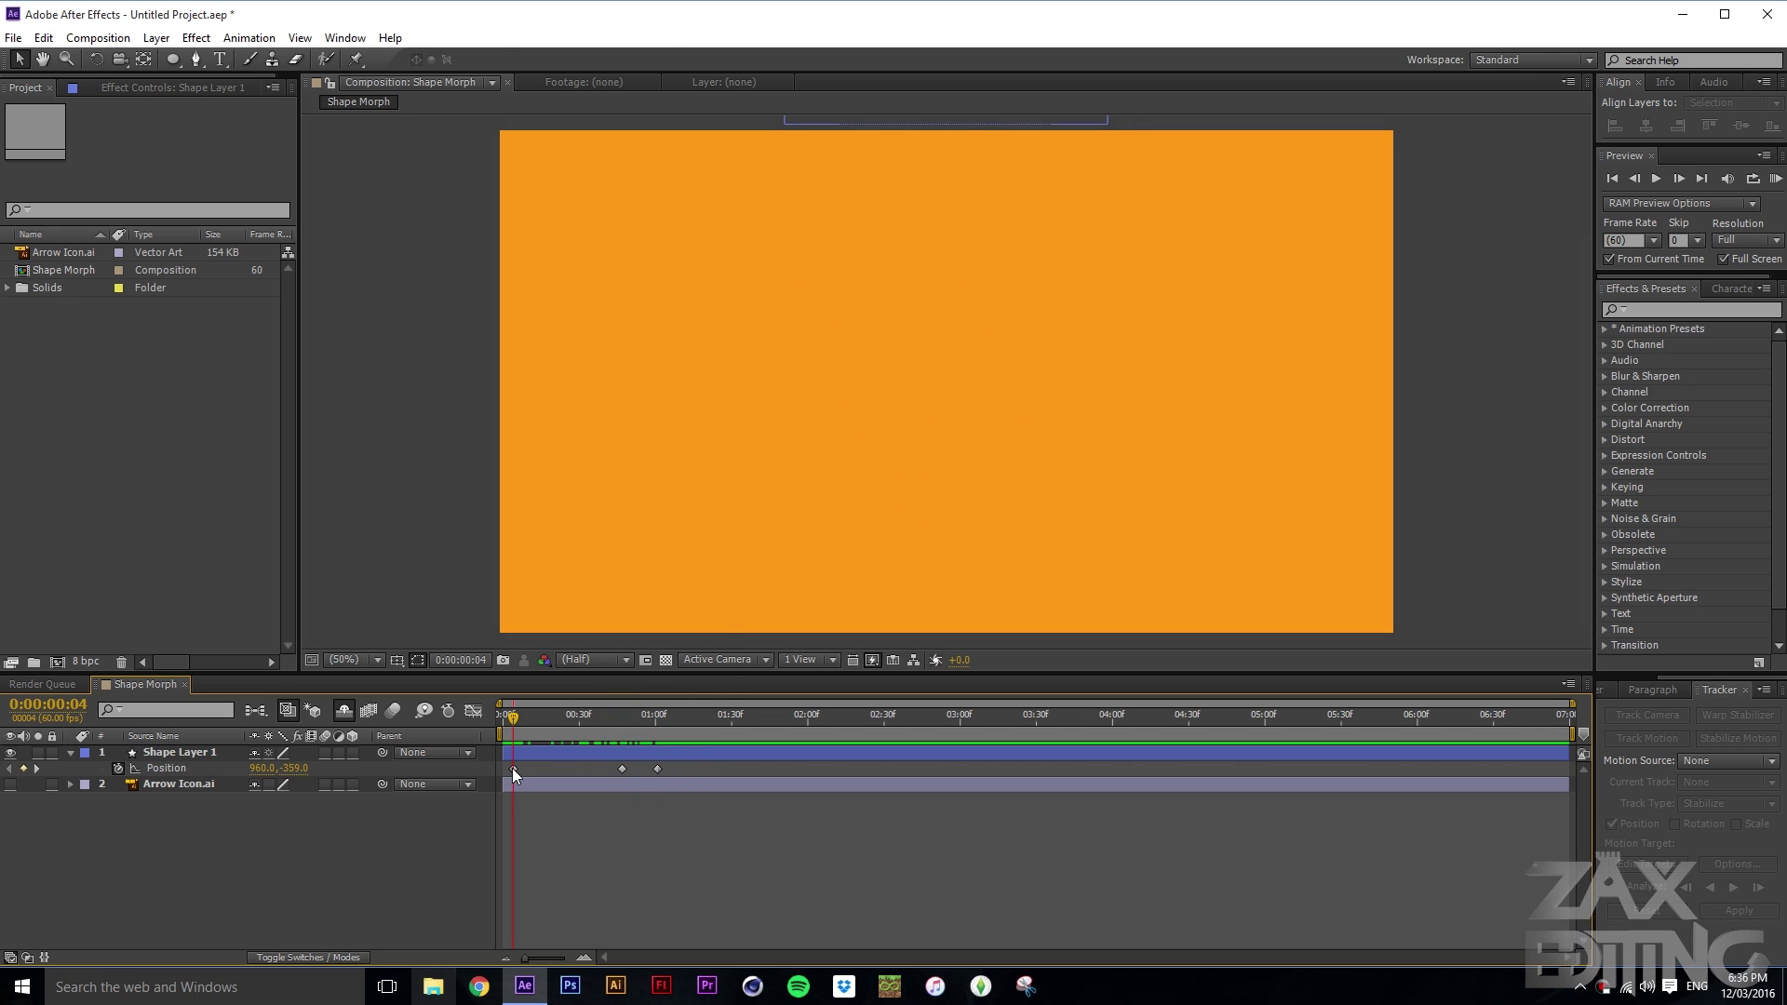
Step: Apply Easy Ease Out to the first Position keyframe, Easy Ease to the middle one and Easy Ease In to the last
{"action": "right_click", "coordinate": [513, 768]}
{"action": "mouse_move", "coordinate": [573, 756]}
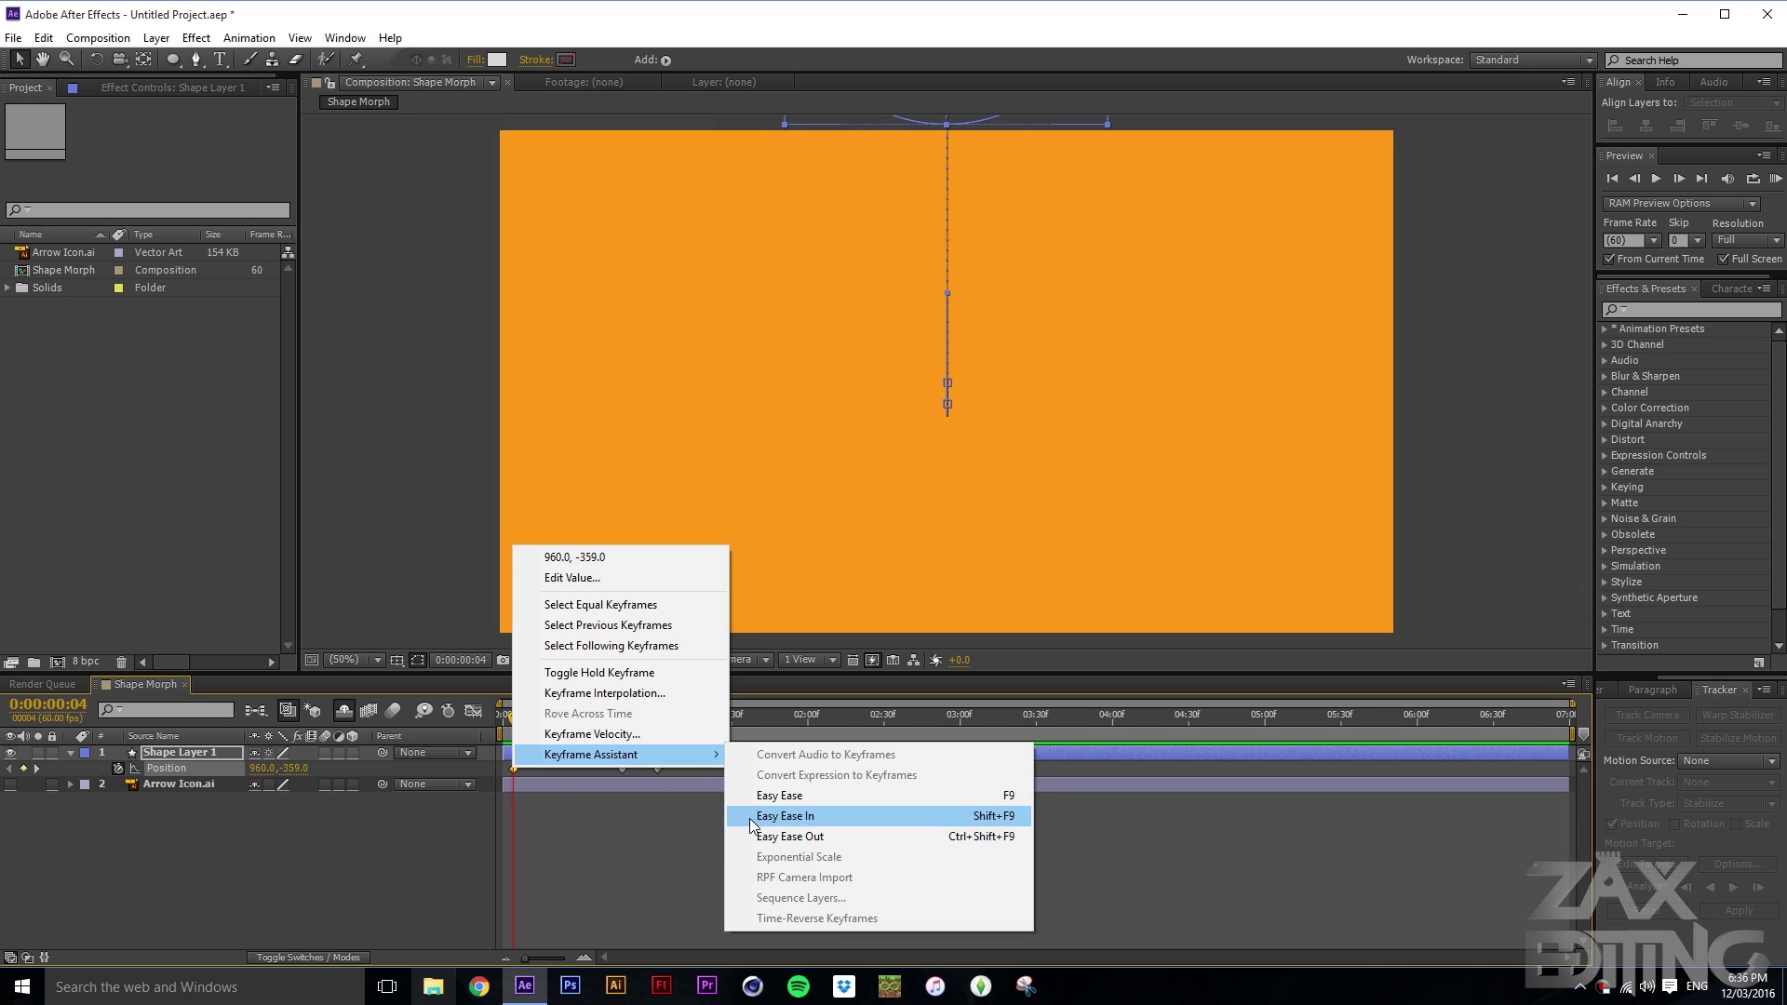
{"action": "left_click", "coordinate": [777, 836]}
{"action": "right_click", "coordinate": [622, 769]}
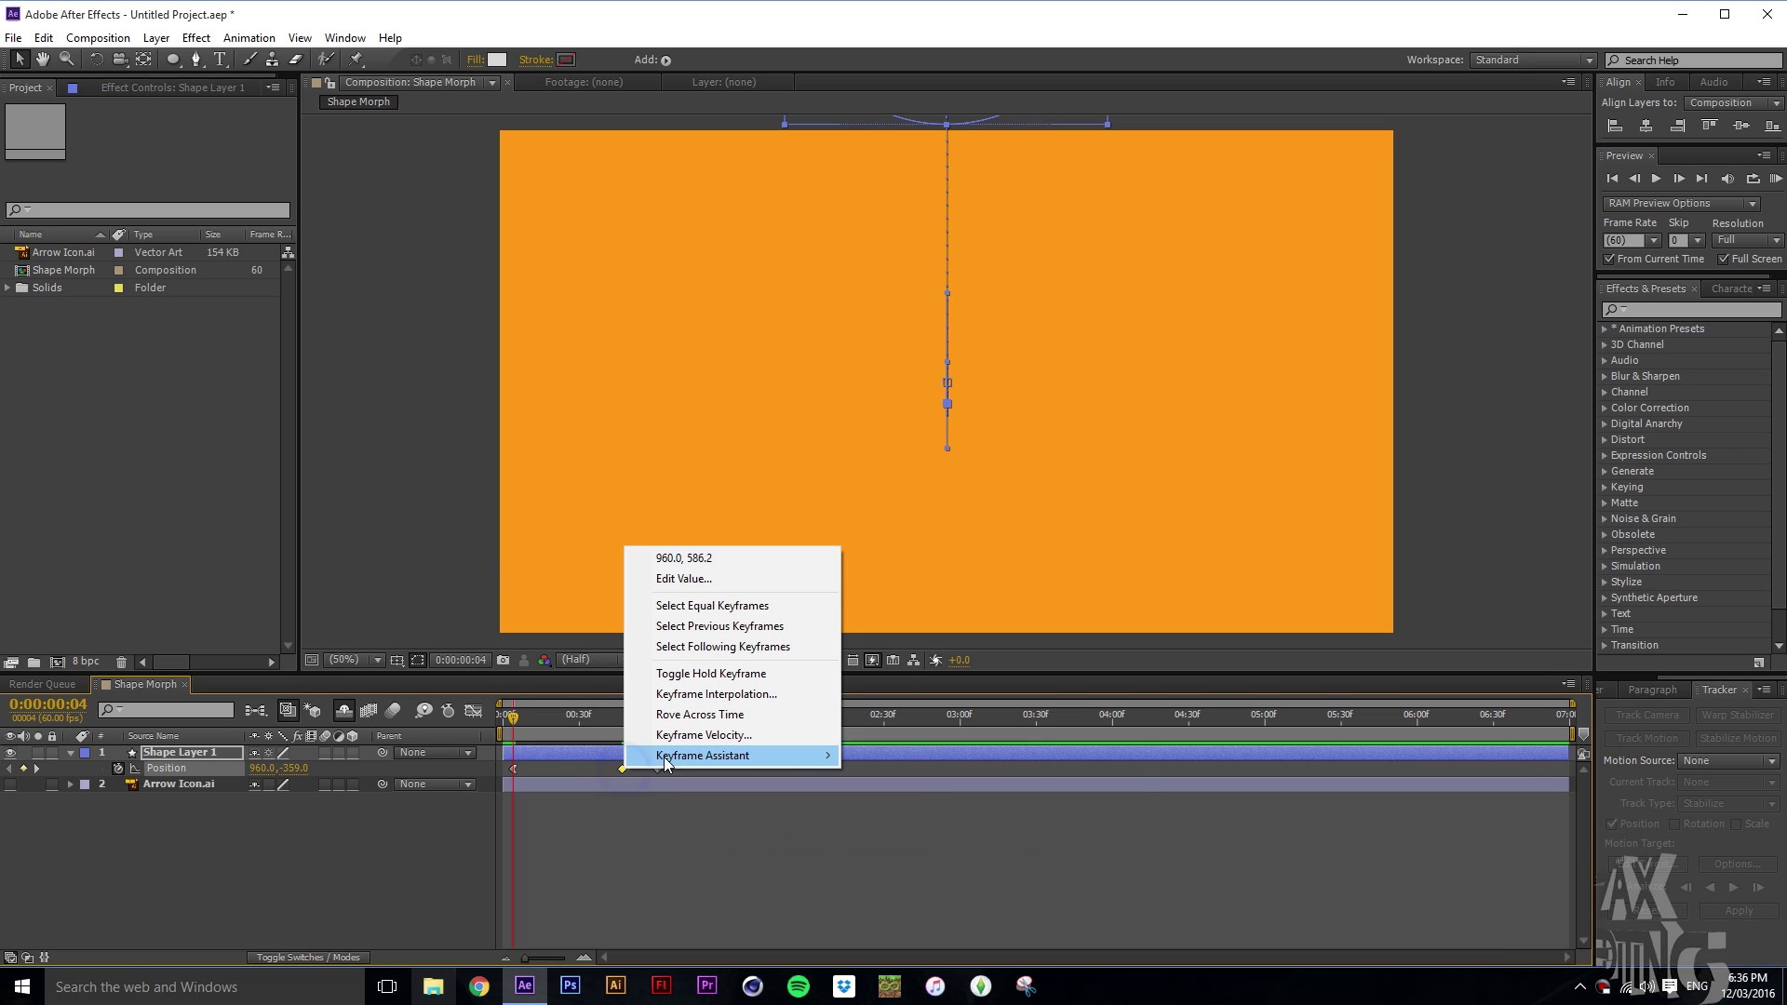
{"action": "mouse_move", "coordinate": [665, 761]}
{"action": "left_click", "coordinate": [892, 800]}
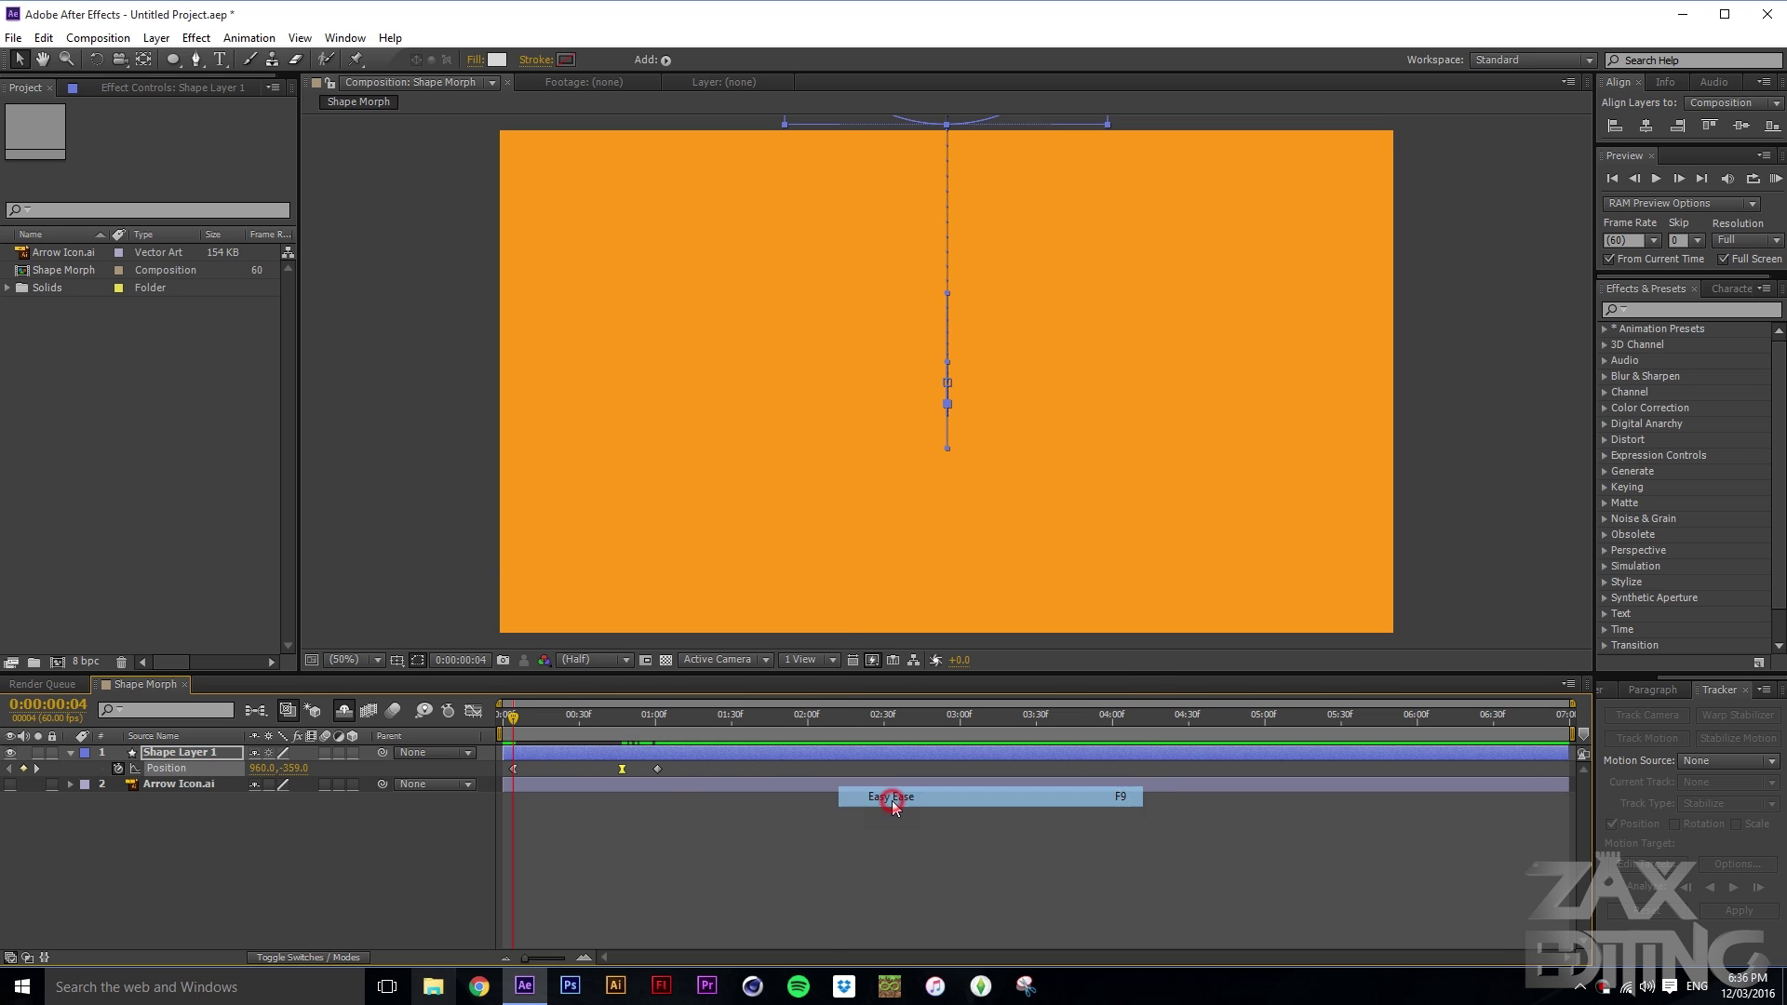
{"action": "right_click", "coordinate": [657, 768]}
{"action": "mouse_move", "coordinate": [735, 756]}
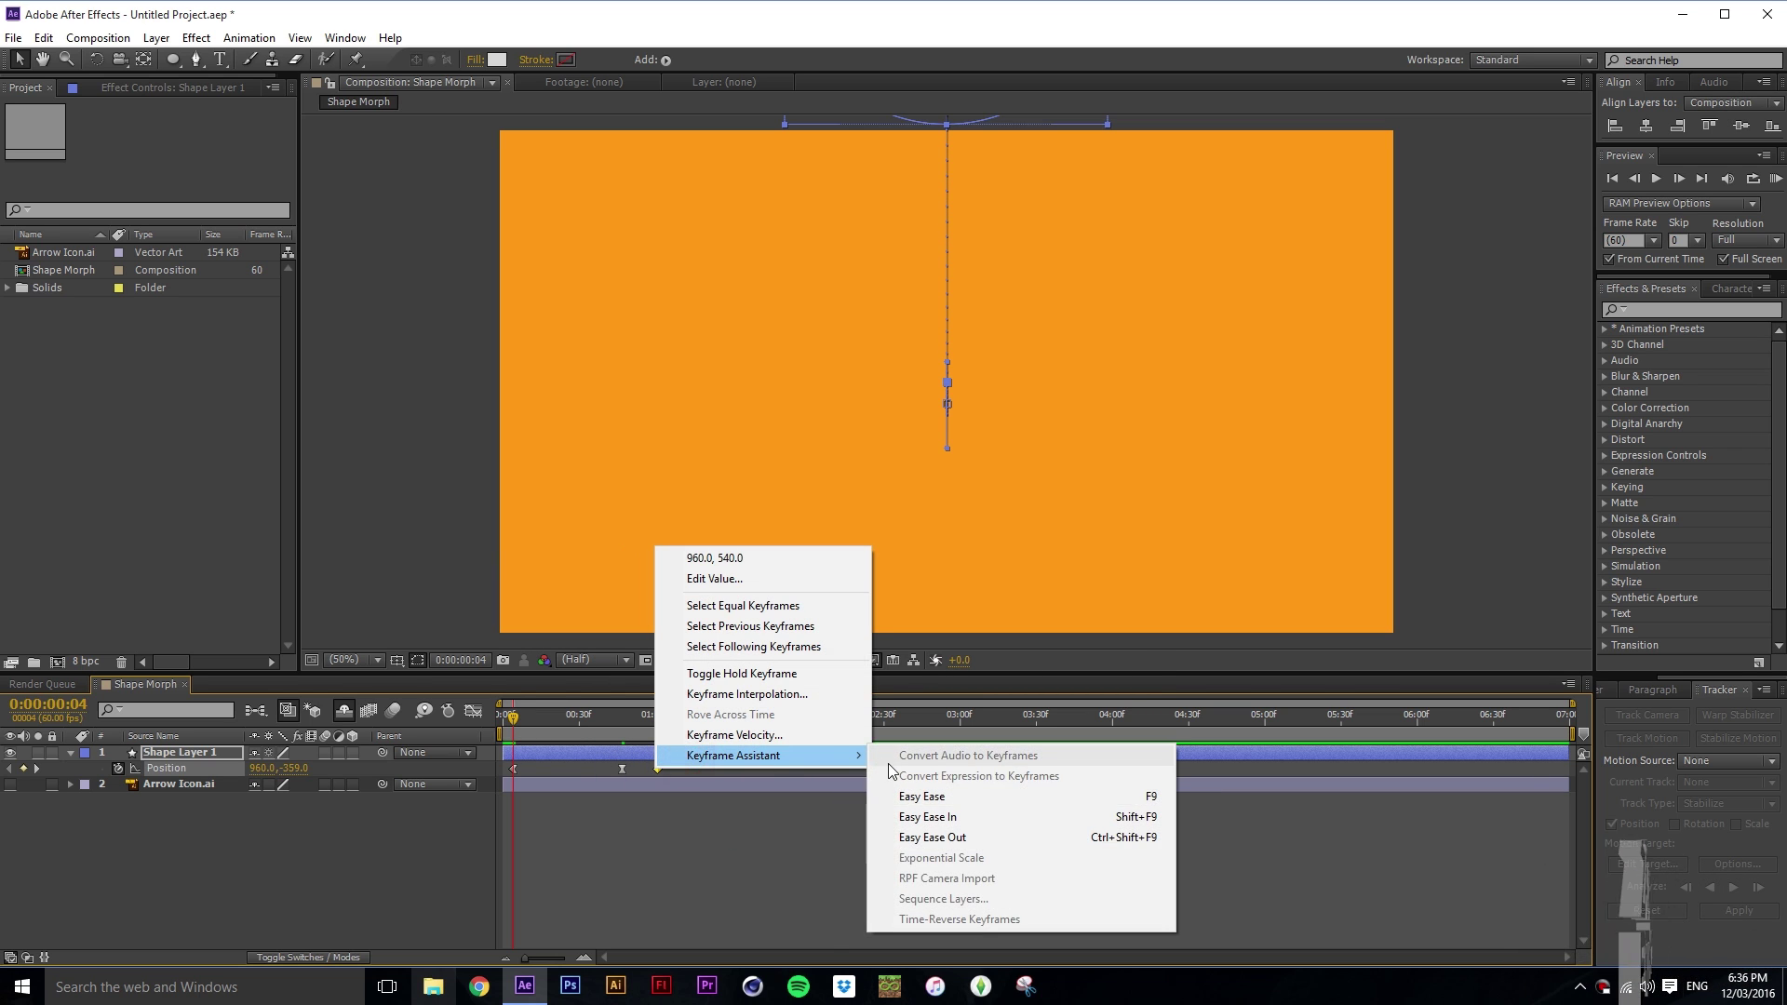
{"action": "left_click", "coordinate": [954, 826]}
{"action": "left_click", "coordinate": [700, 840]}
Step: Preview the circle's drop-in animation from the start of the composition
{"action": "left_click_drag", "start_coordinate": [624, 729], "coordinate": [497, 723]}
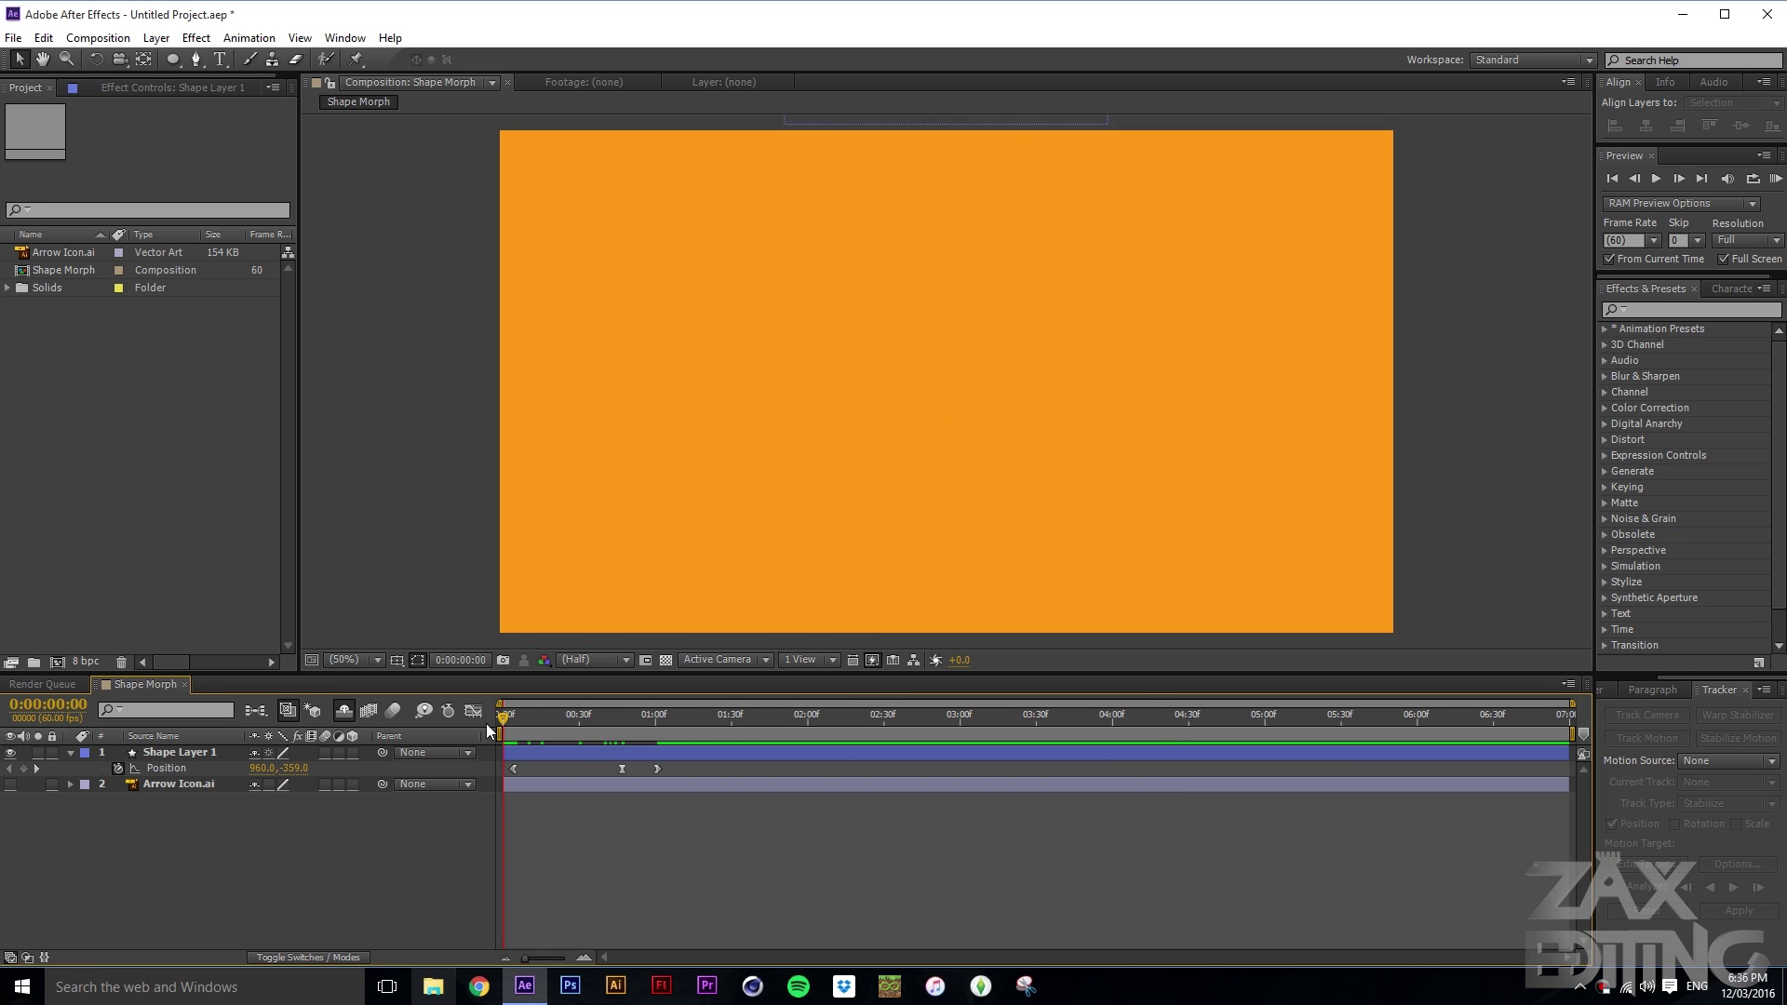
{"action": "key", "text": "space"}
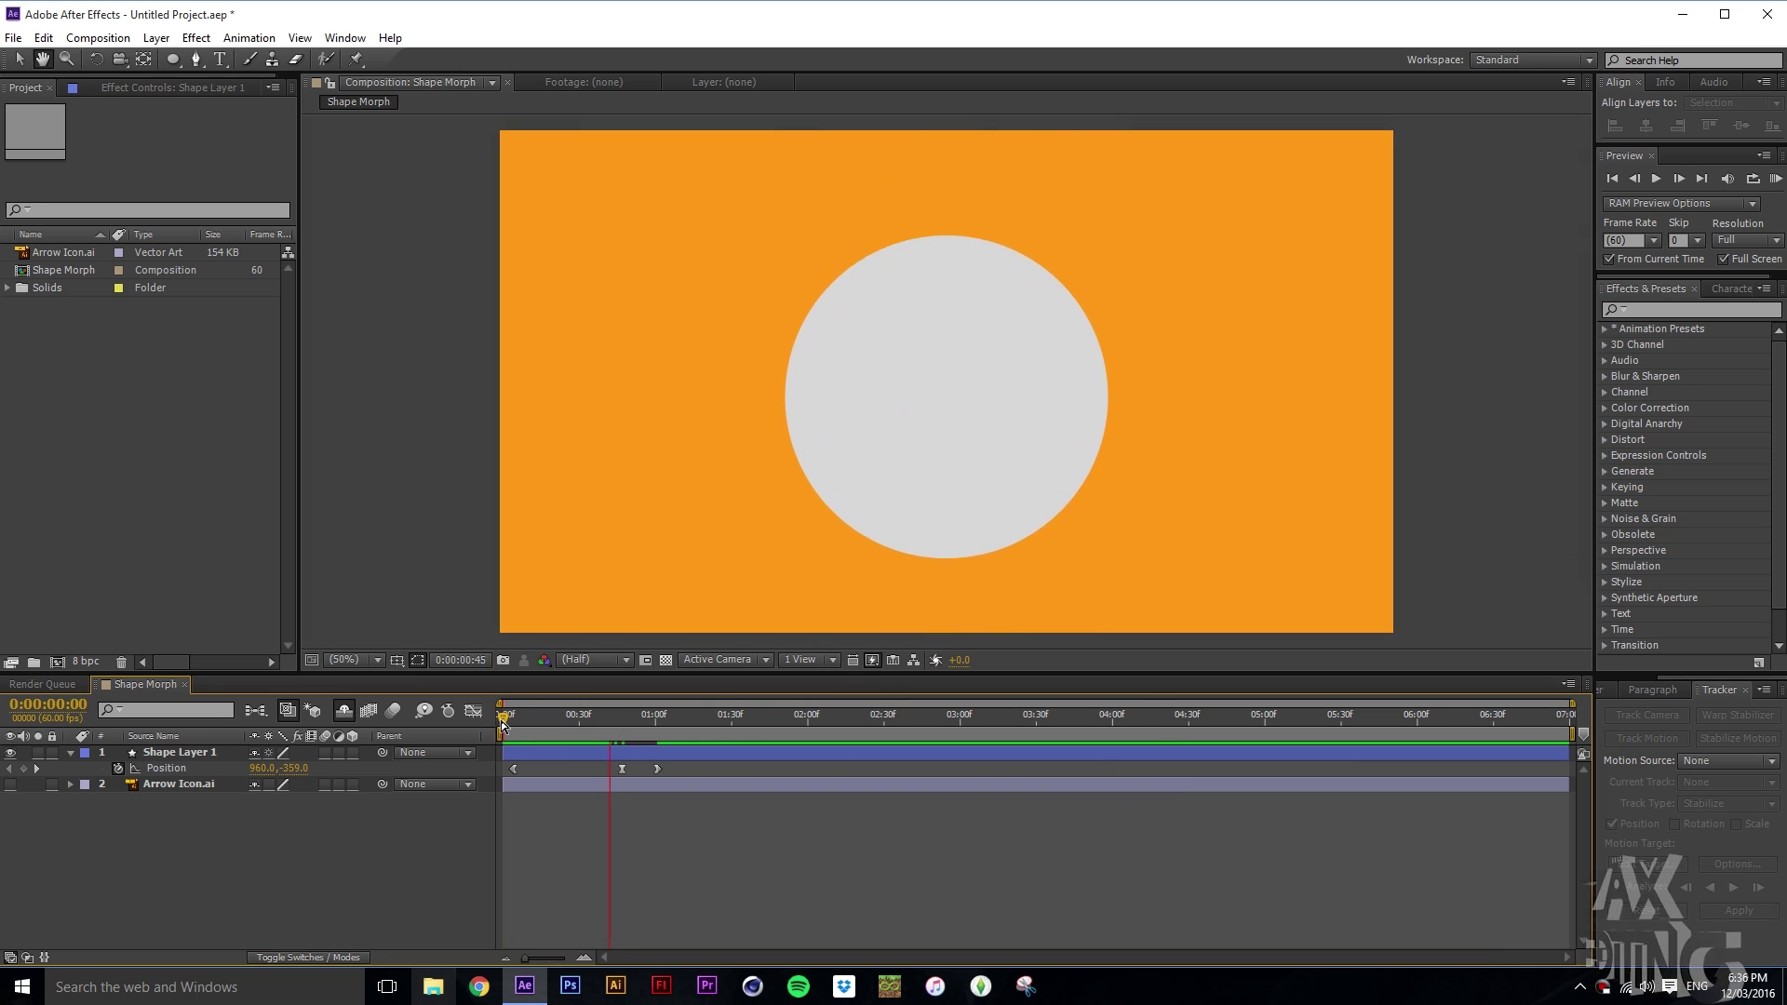
{"action": "left_click_drag", "start_coordinate": [594, 730], "coordinate": [485, 726]}
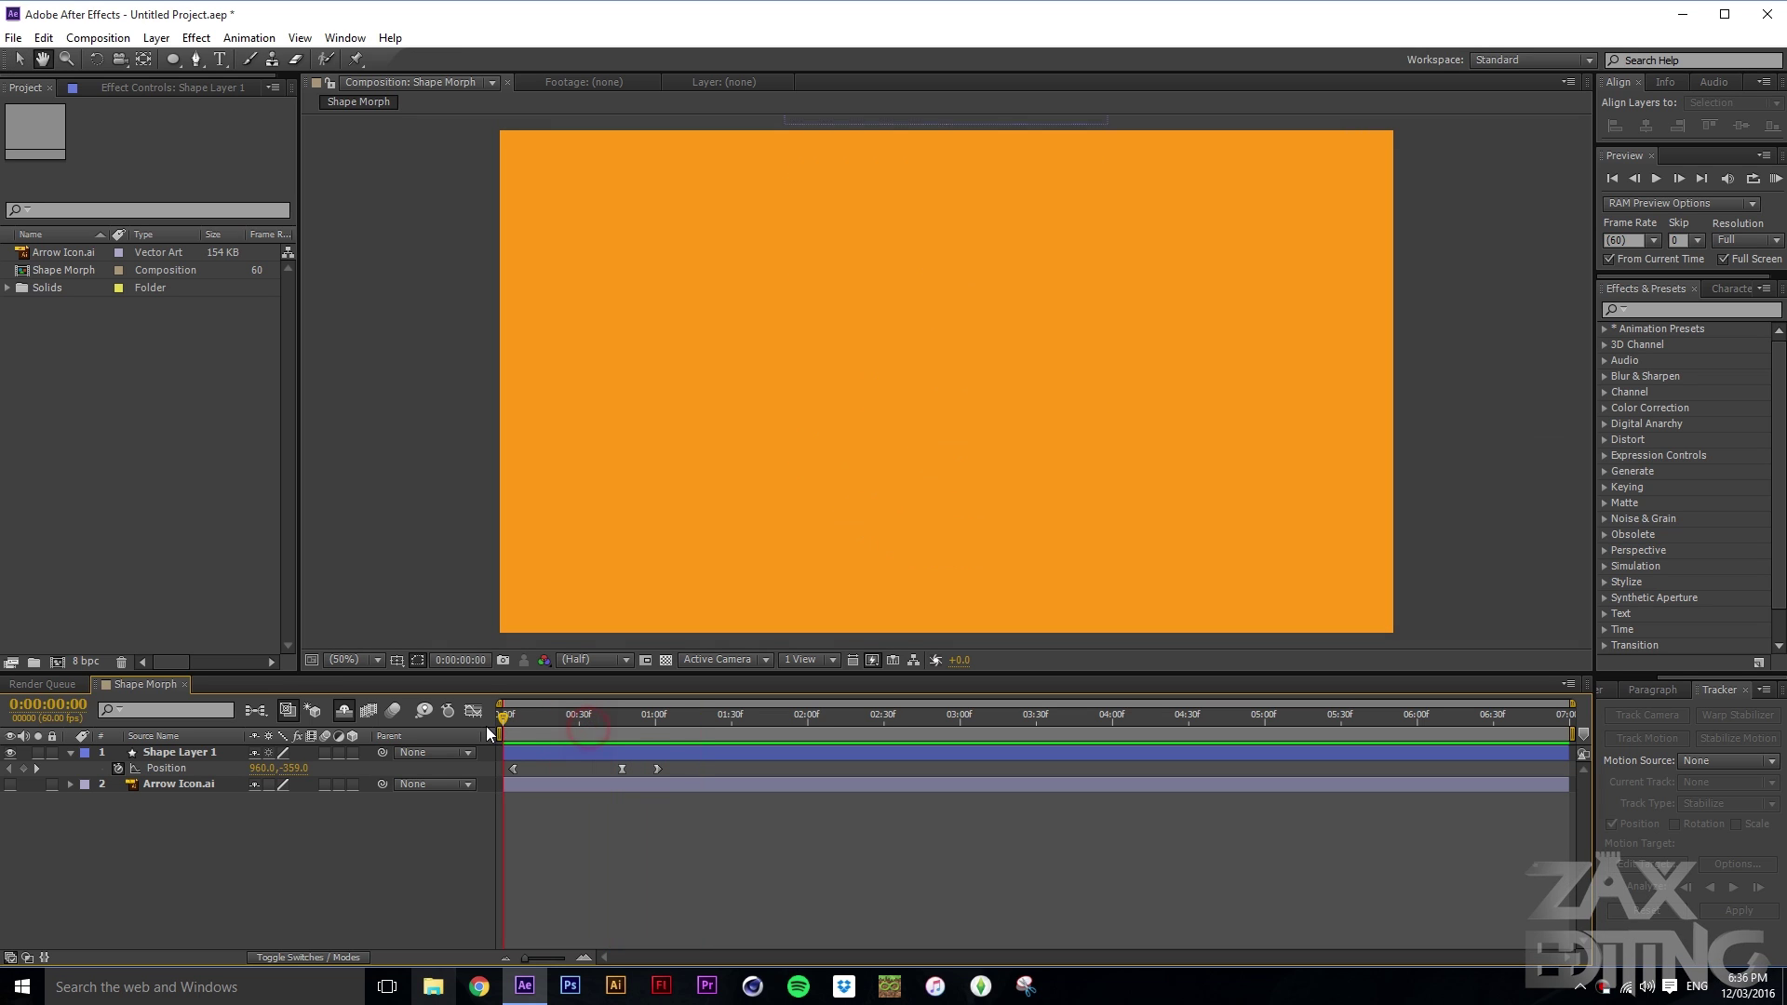
{"action": "left_click", "coordinate": [622, 755]}
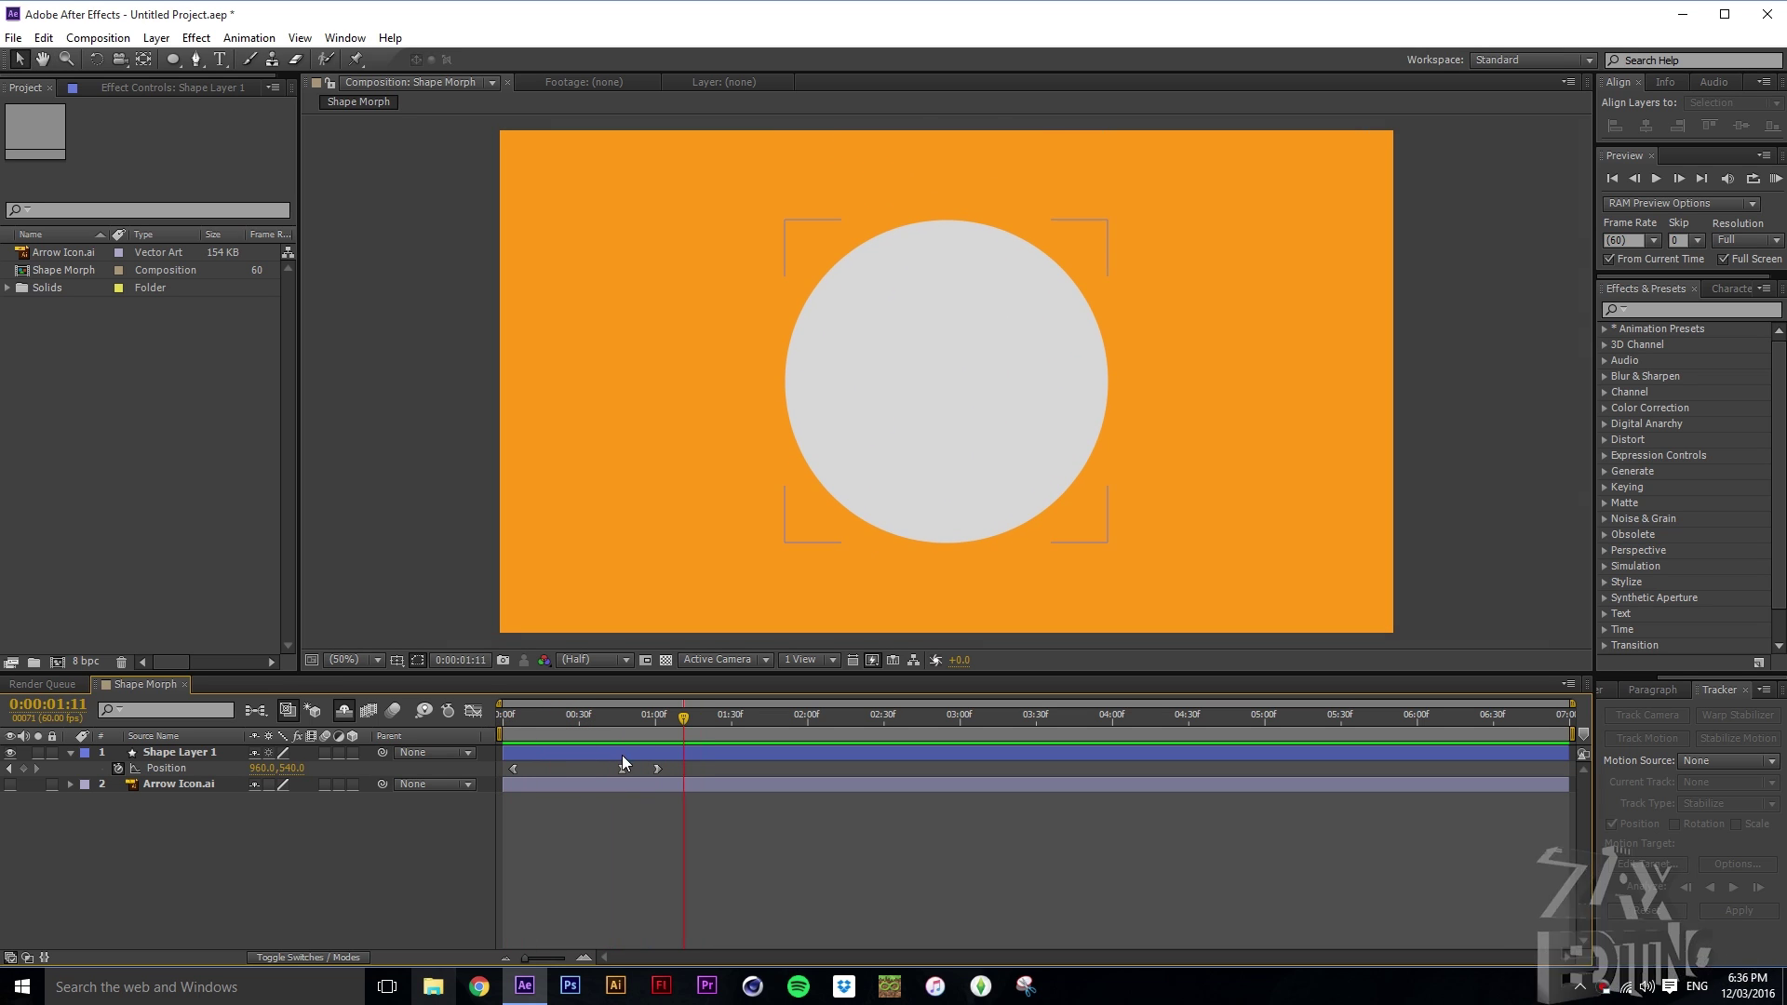
Step: Tighten the drop-in by moving the middle Position keyframe to about frame 22 and the last to about frame 28, checking playback
{"action": "left_click", "coordinate": [623, 768]}
{"action": "left_click_drag", "start_coordinate": [623, 768], "coordinate": [391, 711]}
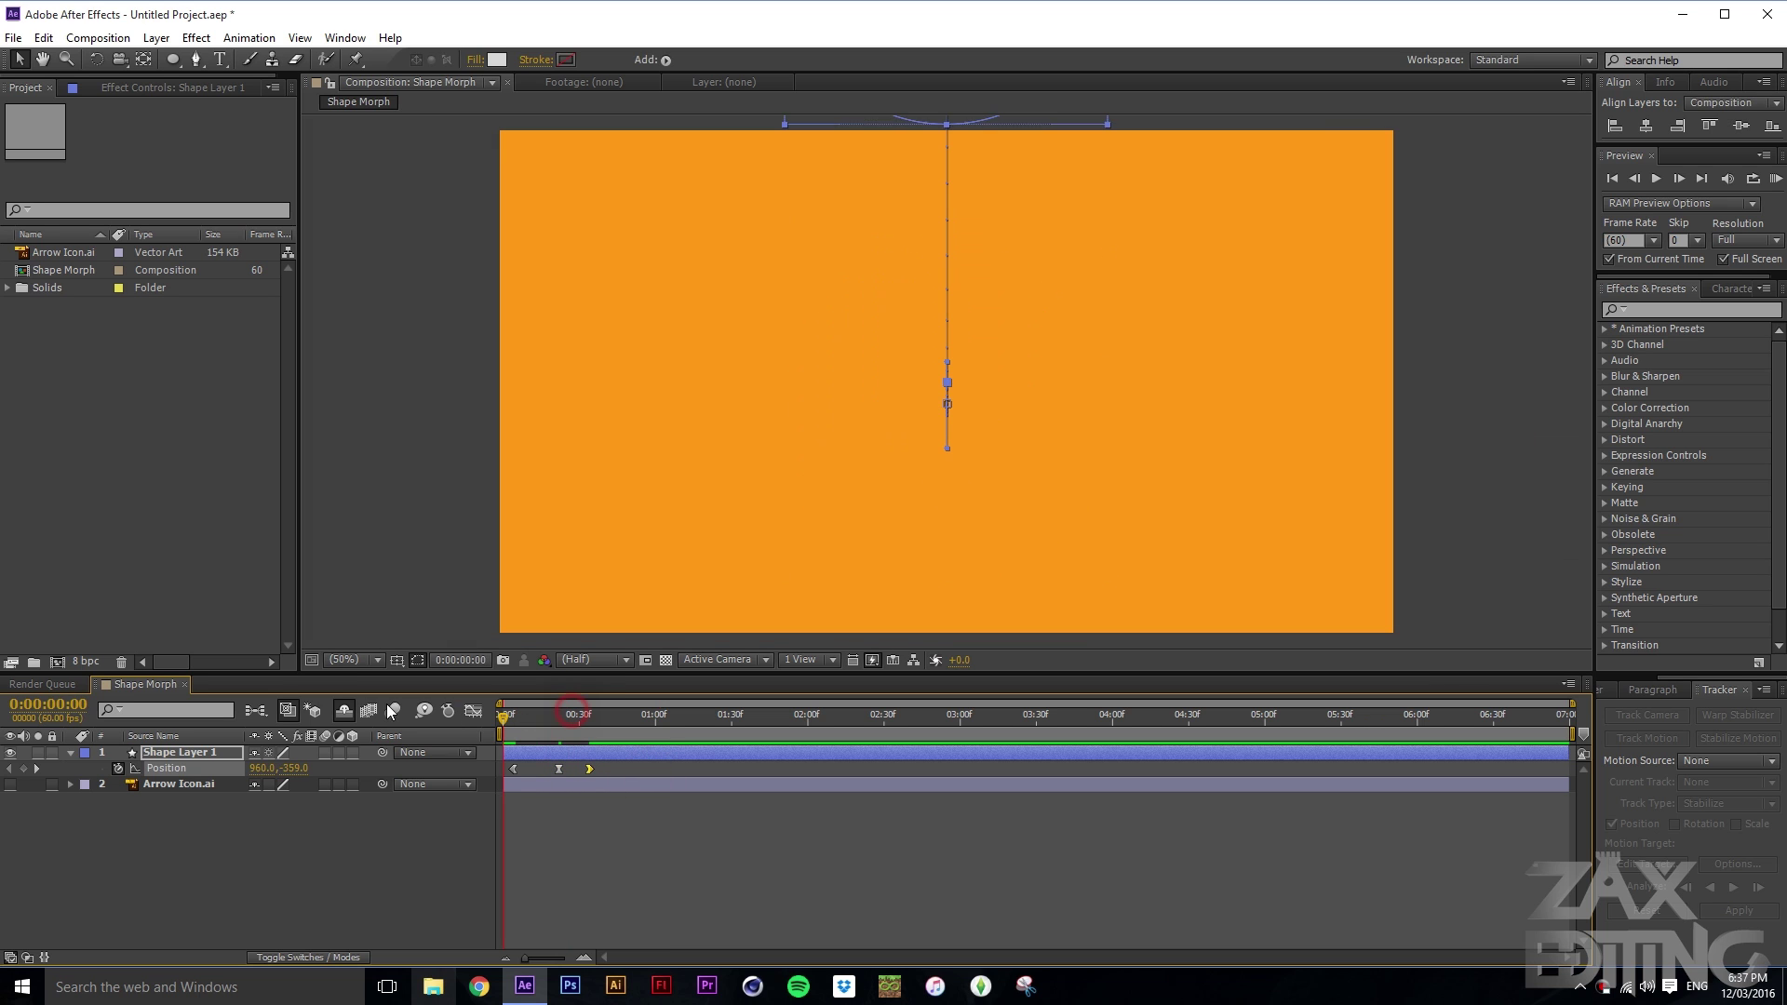
{"action": "key", "text": "space"}
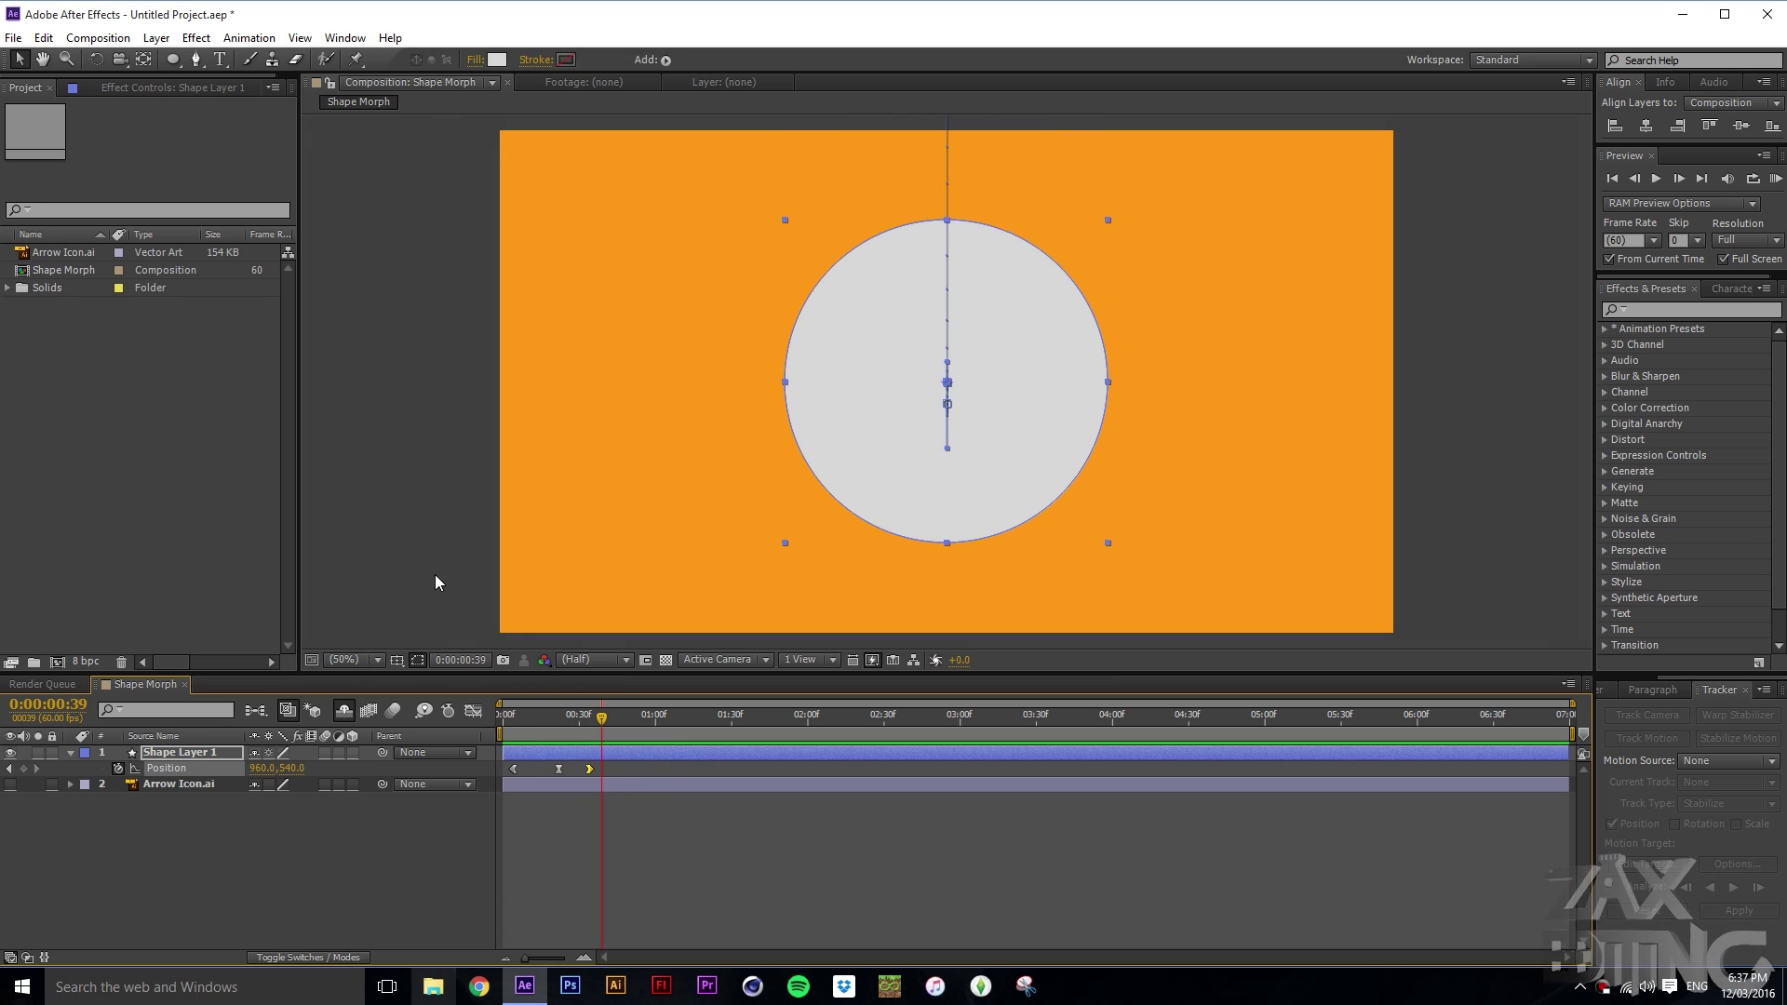
{"action": "left_click", "coordinate": [433, 565]}
{"action": "left_click_drag", "start_coordinate": [589, 769], "coordinate": [570, 769]}
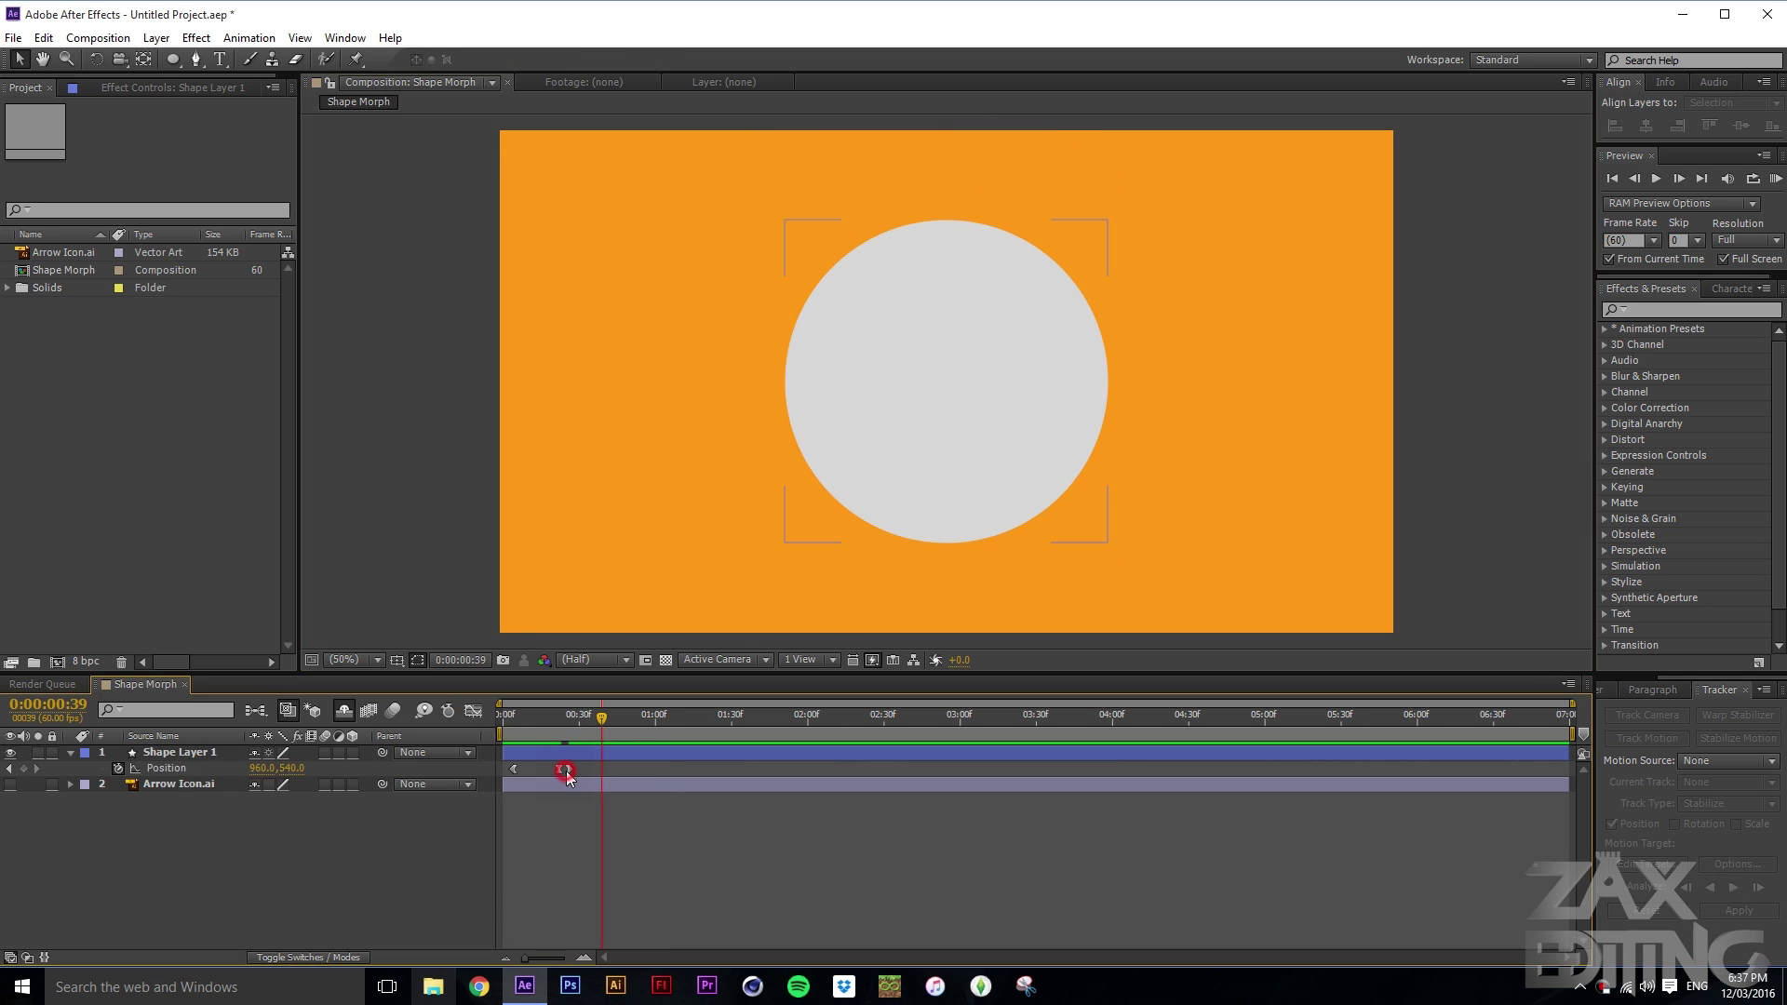
{"action": "key", "text": "space"}
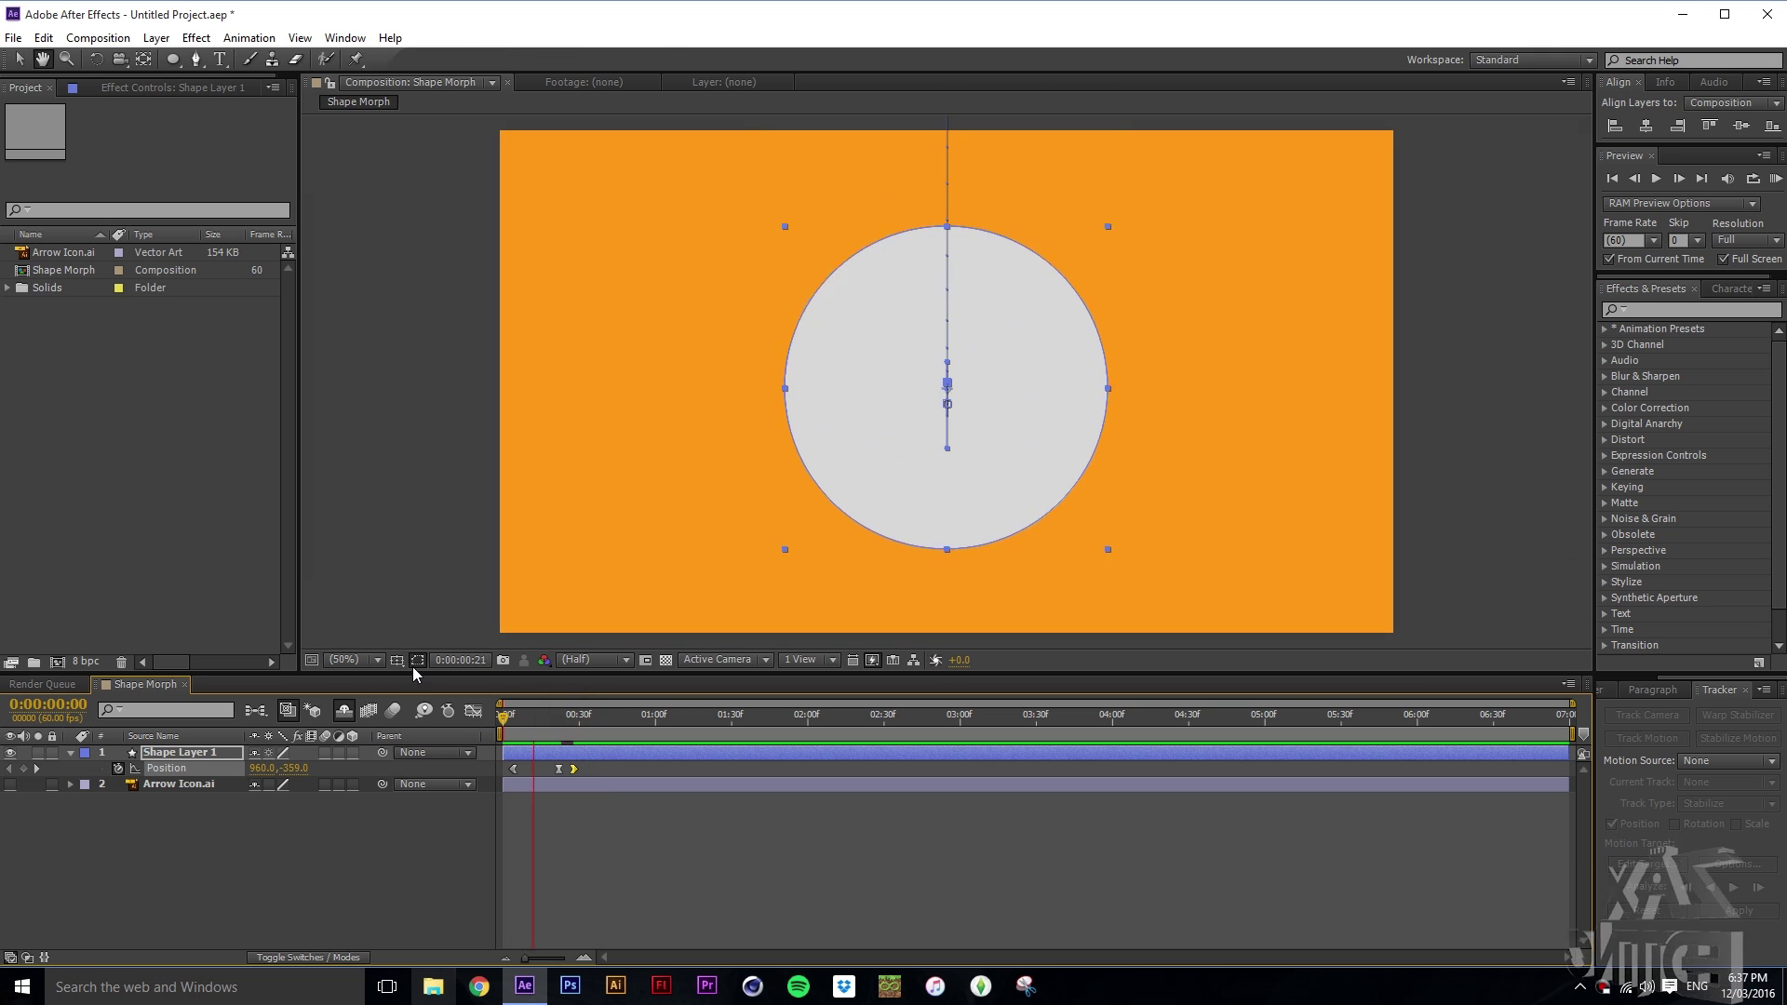
Step: Slow the drop-in by moving the middle Position keyframe to about frame 29 and the last to about frame 38, checking playback
{"action": "left_click", "coordinate": [449, 539]}
{"action": "left_click", "coordinate": [556, 750]}
{"action": "left_click_drag", "start_coordinate": [574, 768], "coordinate": [452, 734]}
{"action": "key", "text": "space"}
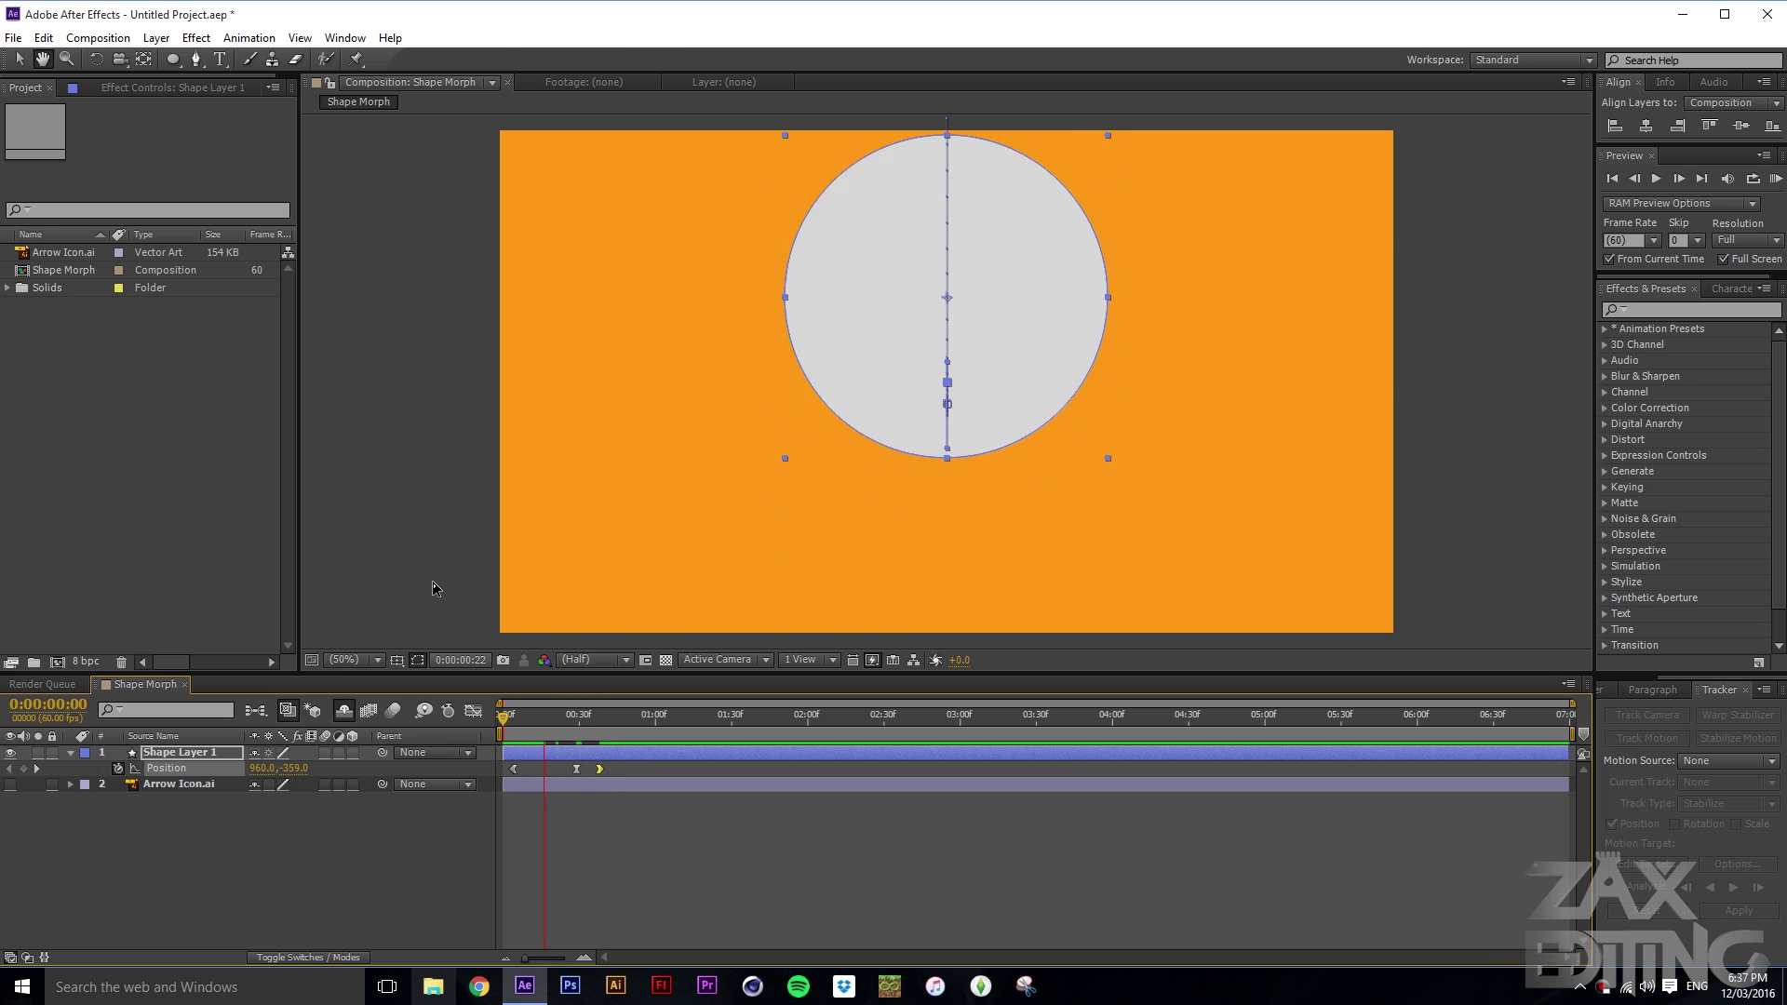
{"action": "left_click_drag", "start_coordinate": [566, 724], "coordinate": [411, 715]}
{"action": "key", "text": "space"}
Step: Set the spatial interpolation of all three Position keyframes to Linear
{"action": "left_click_drag", "start_coordinate": [596, 715], "coordinate": [577, 713]}
{"action": "left_click_drag", "start_coordinate": [623, 774], "coordinate": [510, 770]}
{"action": "right_click", "coordinate": [511, 772]}
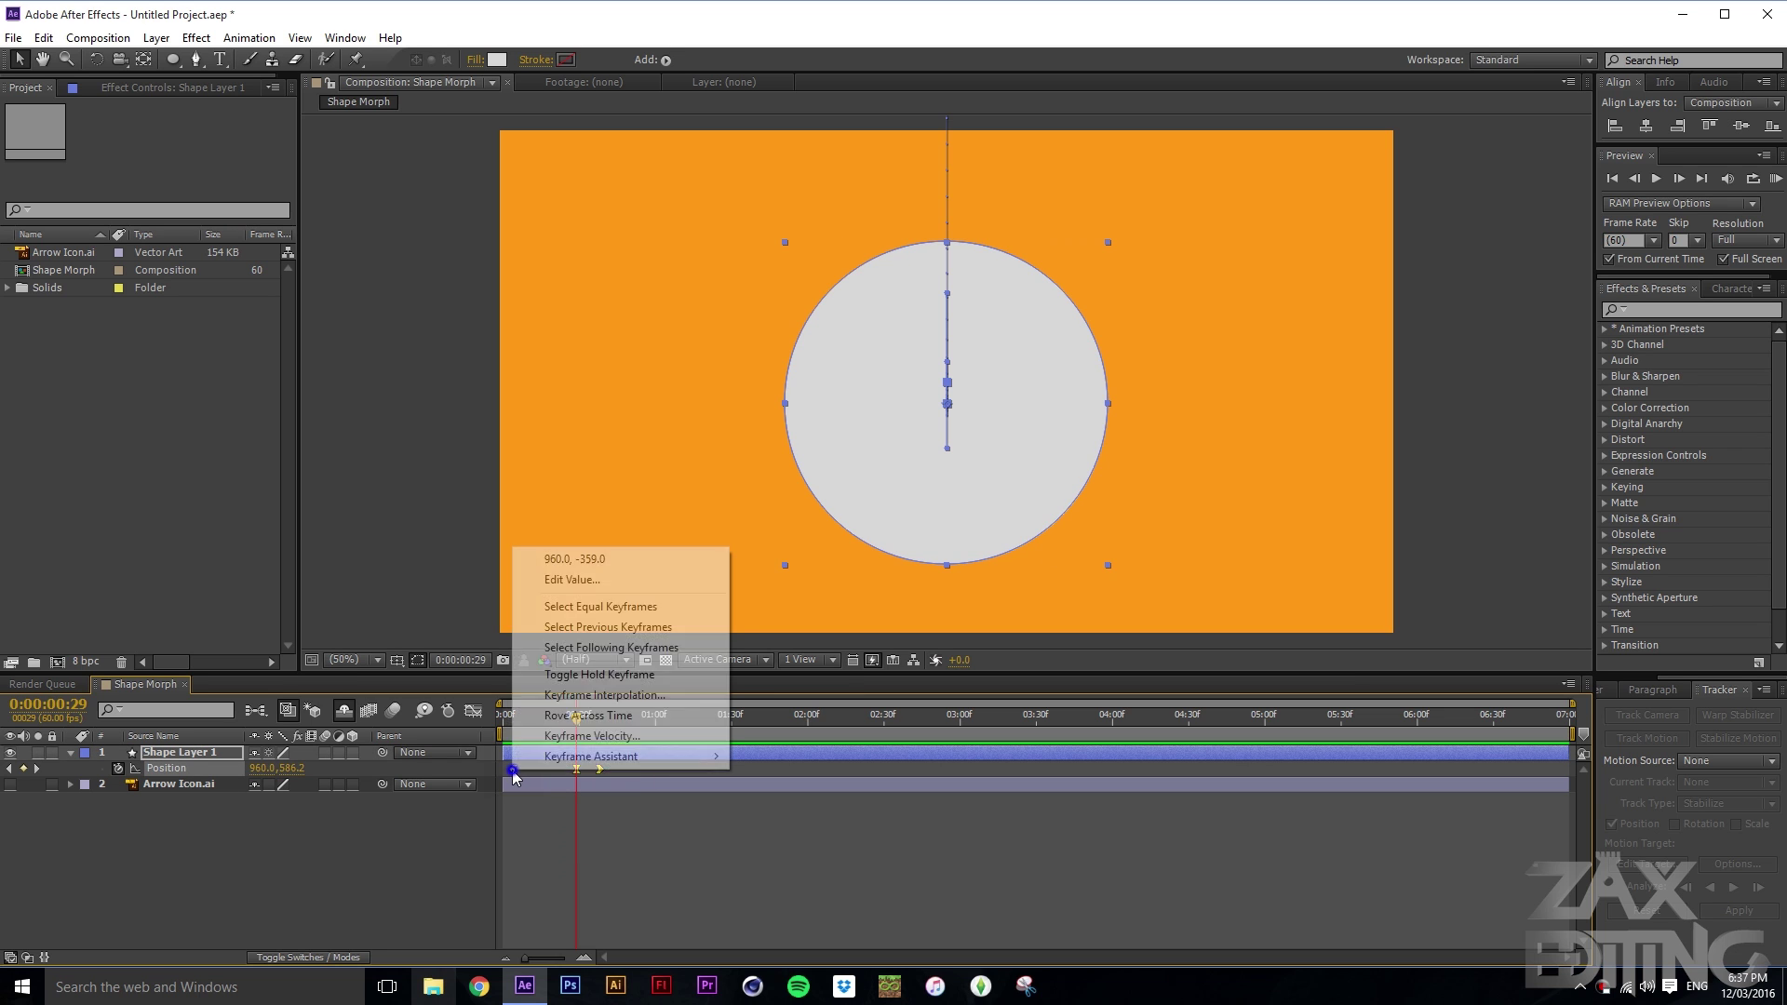
{"action": "left_click", "coordinate": [612, 696]}
{"action": "left_click", "coordinate": [268, 104]}
{"action": "left_click", "coordinate": [227, 147]}
{"action": "left_click", "coordinate": [191, 225]}
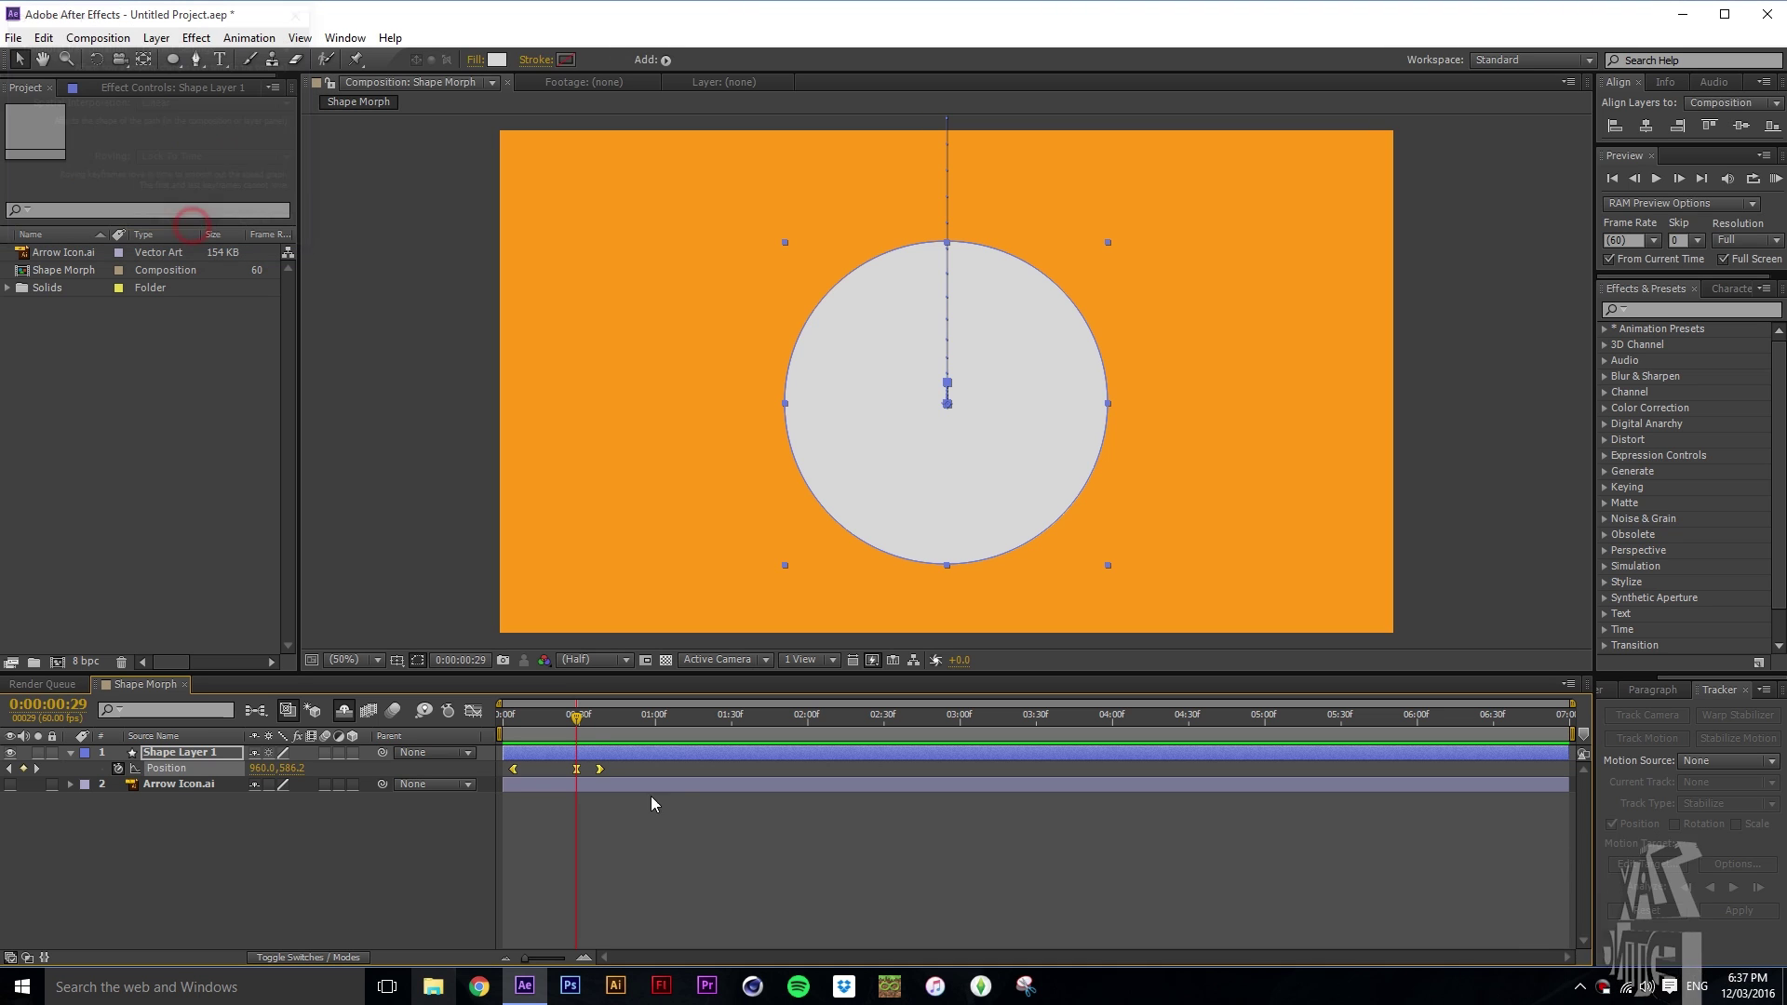
{"action": "left_click", "coordinate": [651, 804]}
Step: Lower the circle's overshoot position at frame 29 for a deeper bounce and check the drop-in playback
{"action": "left_click_drag", "start_coordinate": [577, 717], "coordinate": [484, 712]}
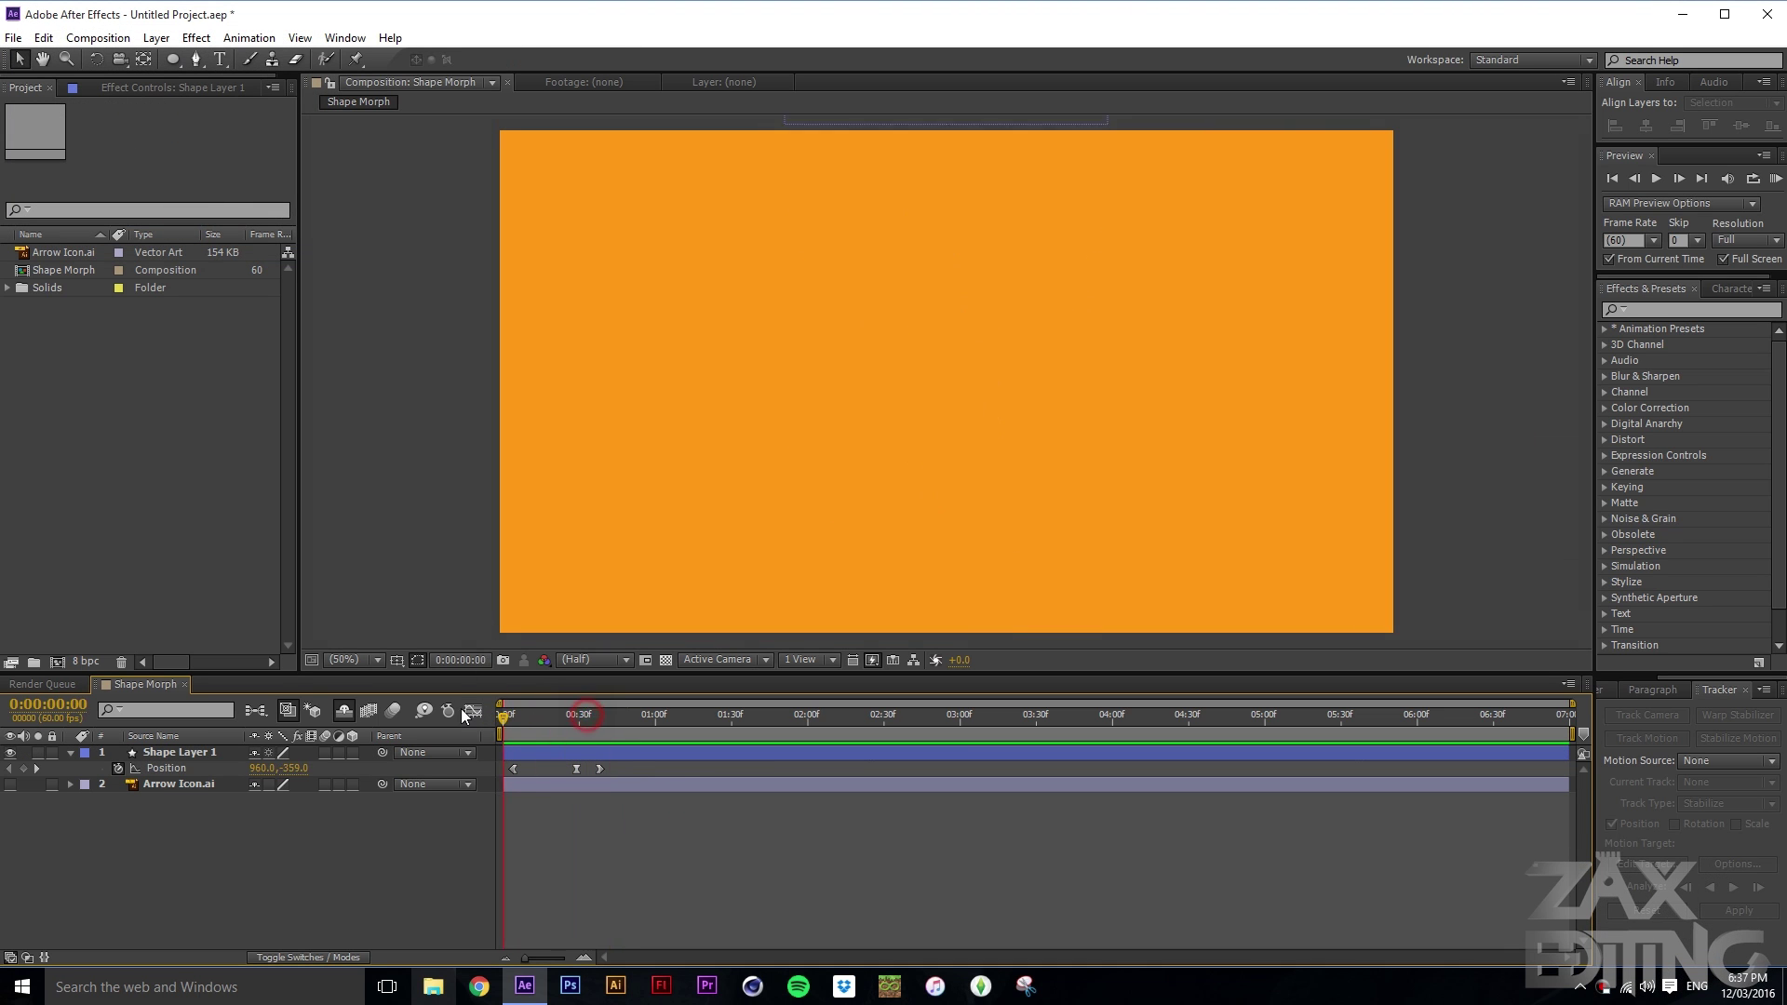
{"action": "left_click", "coordinate": [599, 770]}
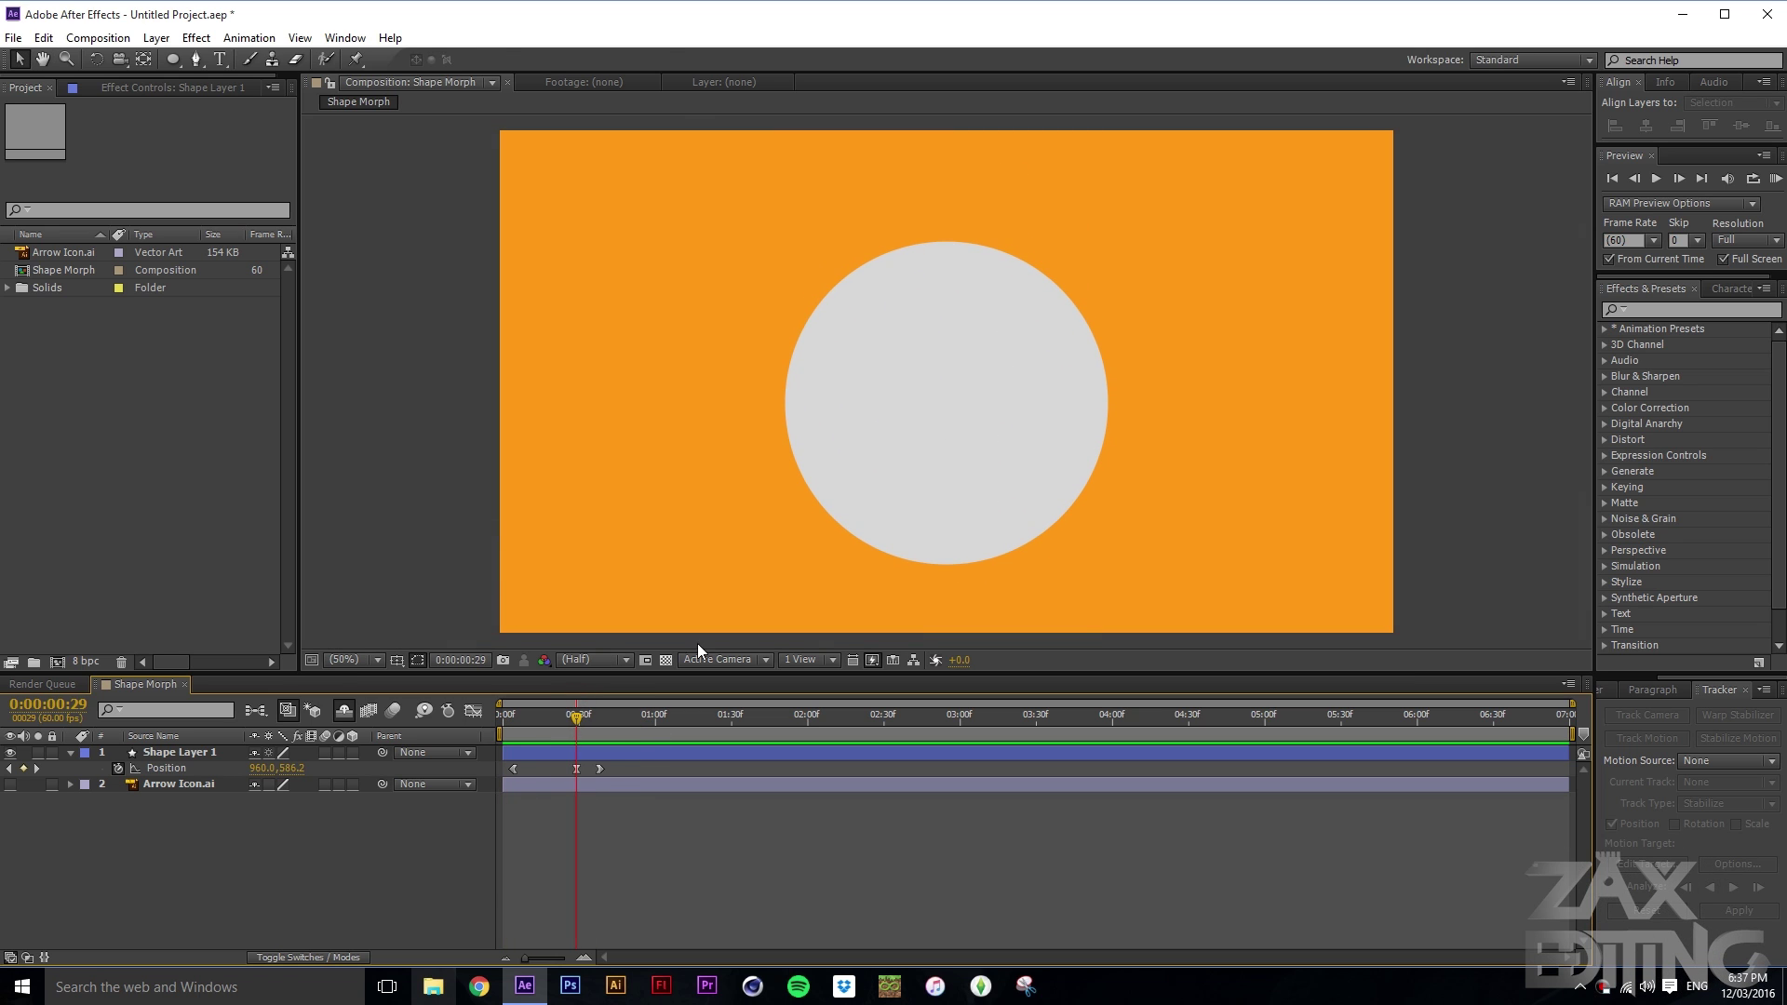
{"action": "left_click", "coordinate": [950, 513]}
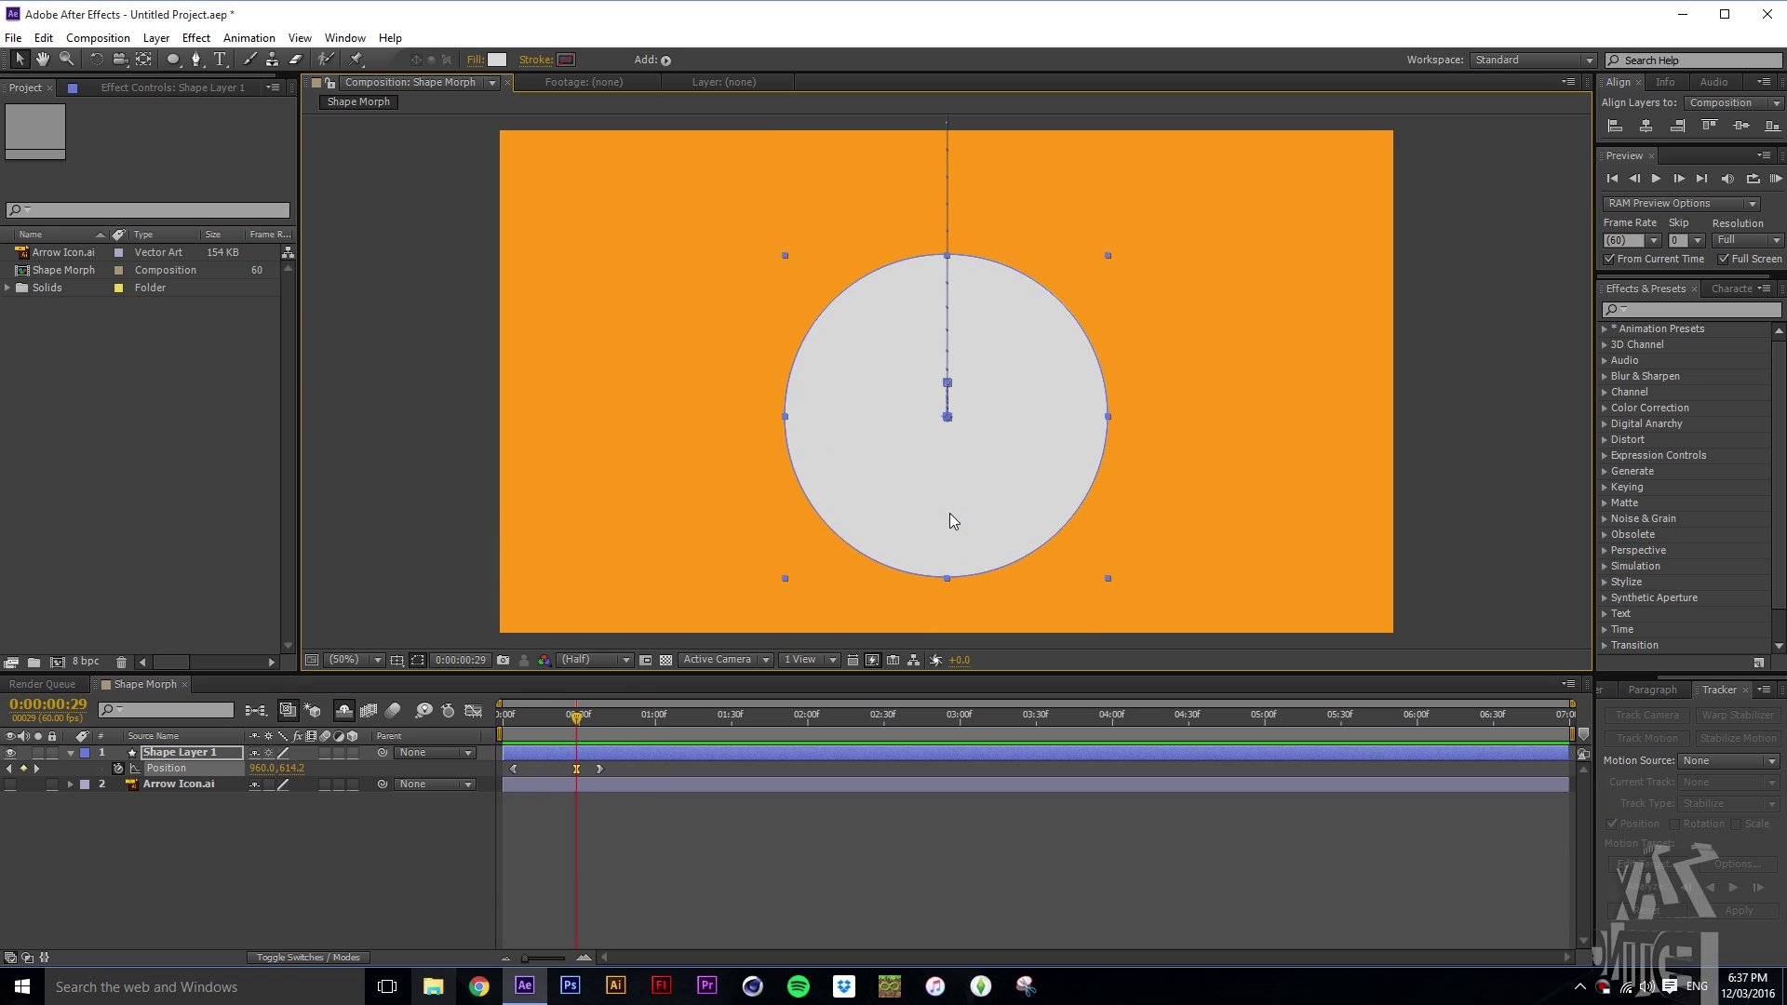
{"action": "left_click", "coordinate": [483, 472]}
{"action": "left_click_drag", "start_coordinate": [577, 716], "coordinate": [484, 716]}
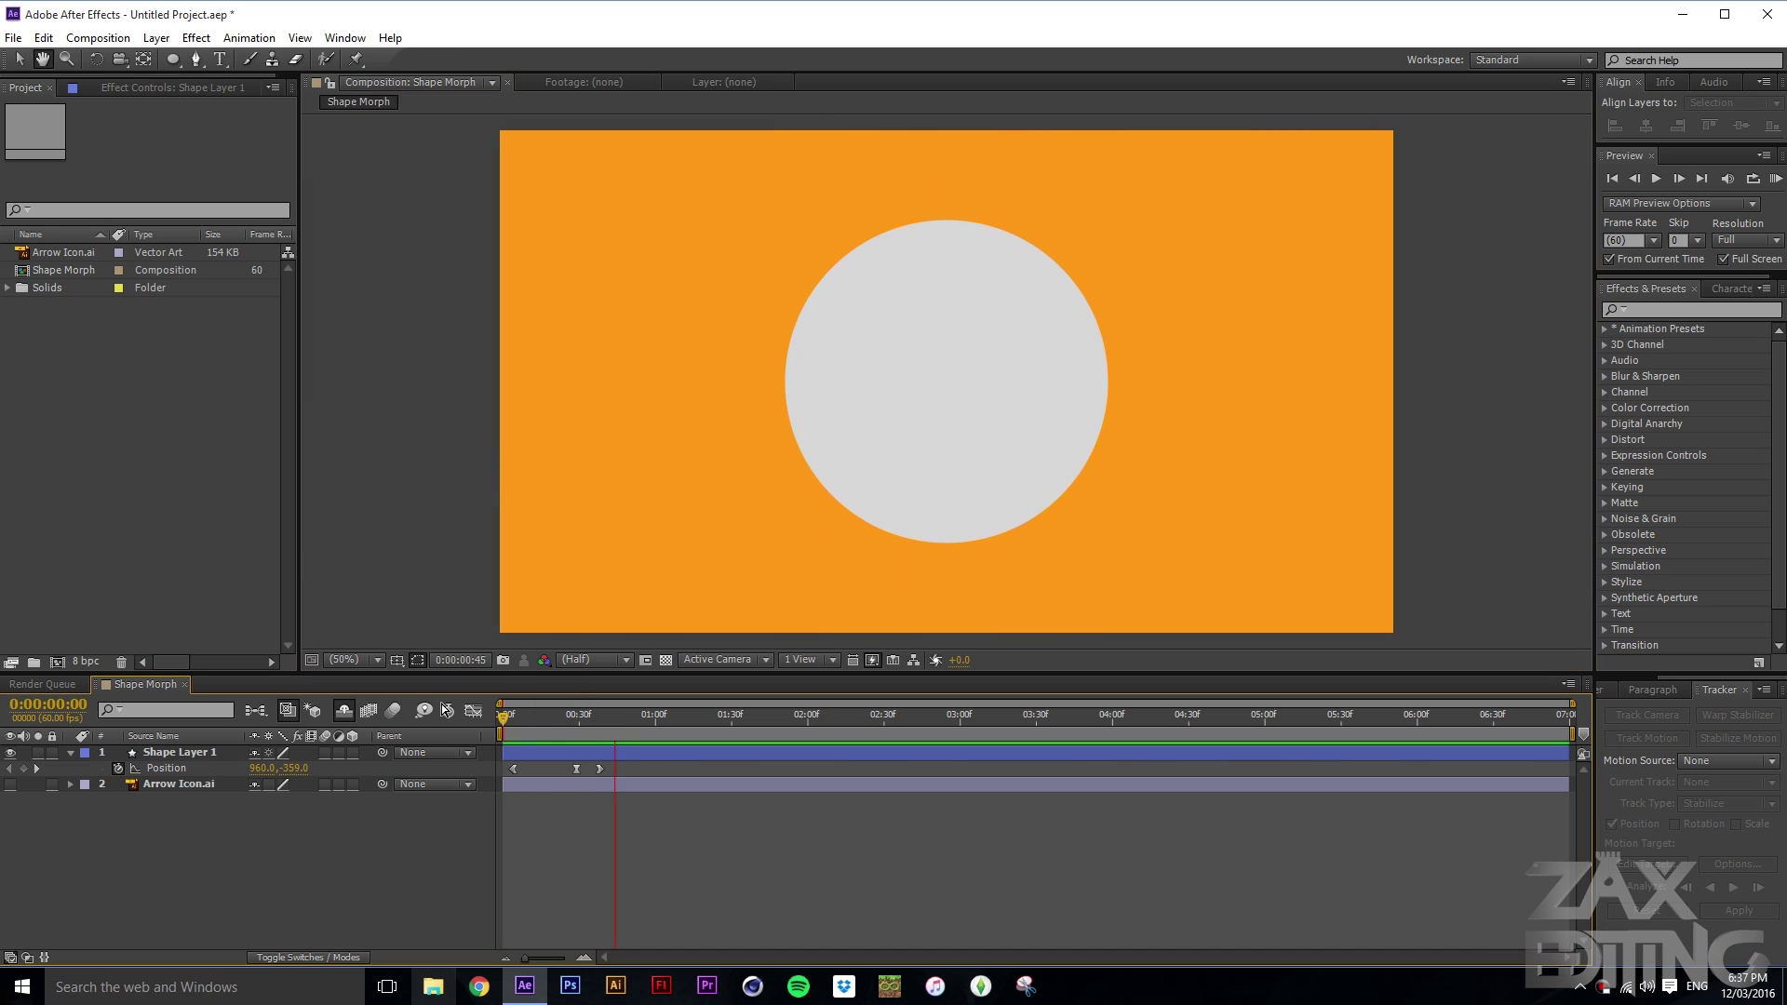
{"action": "mouse_move", "coordinate": [579, 728]}
{"action": "left_mouse_down"}
{"action": "mouse_move", "coordinate": [555, 717]}
{"action": "mouse_move", "coordinate": [590, 713]}
{"action": "left_mouse_up"}
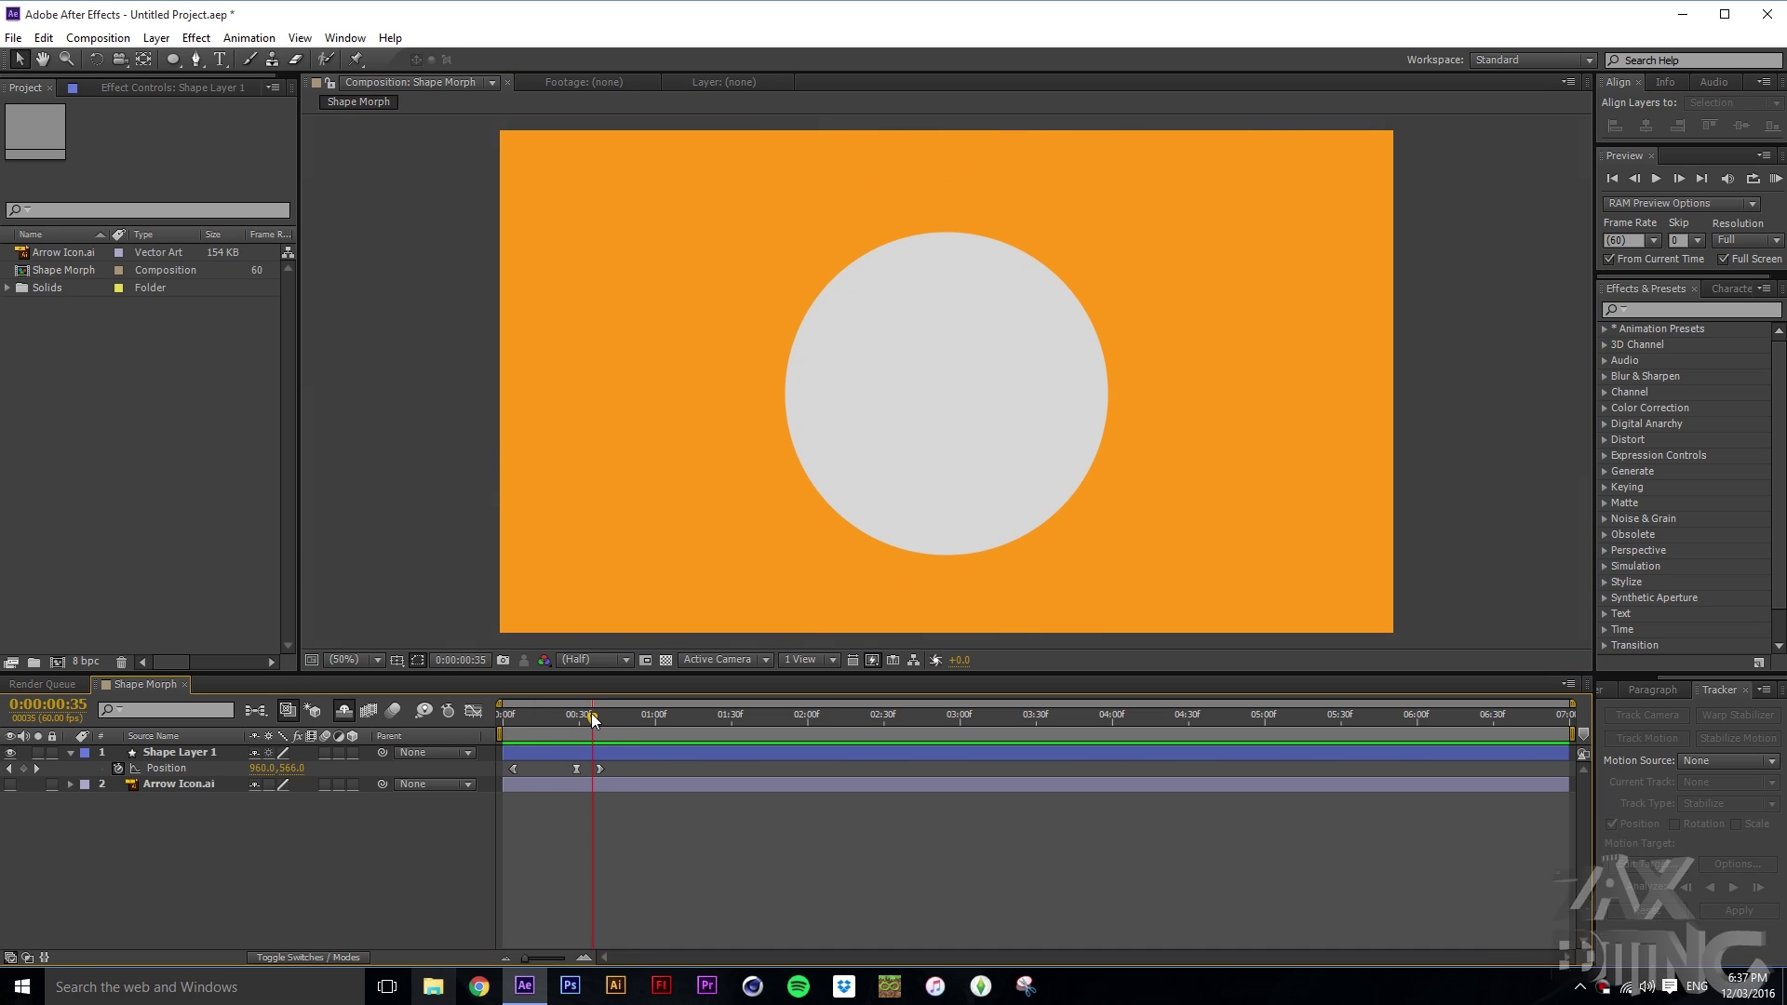
Step: Enable motion blur for the composition and for Shape Layer 1
{"action": "left_click", "coordinate": [392, 712]}
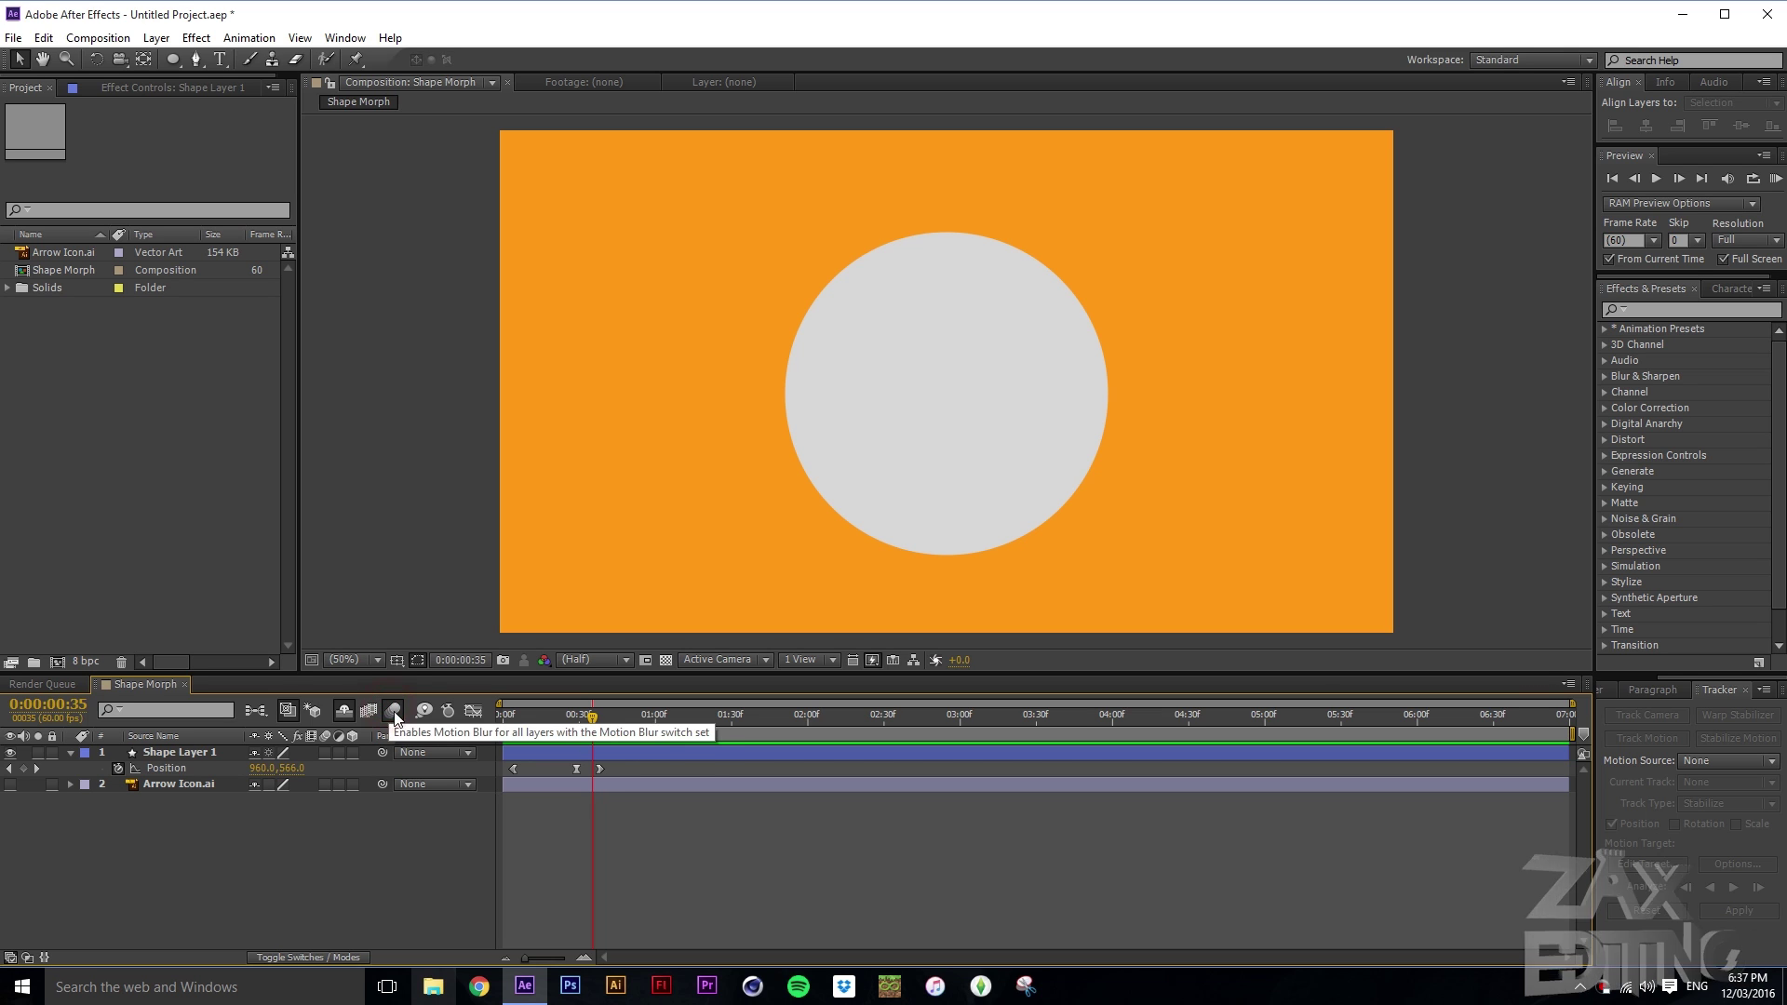
{"action": "left_click", "coordinate": [325, 752]}
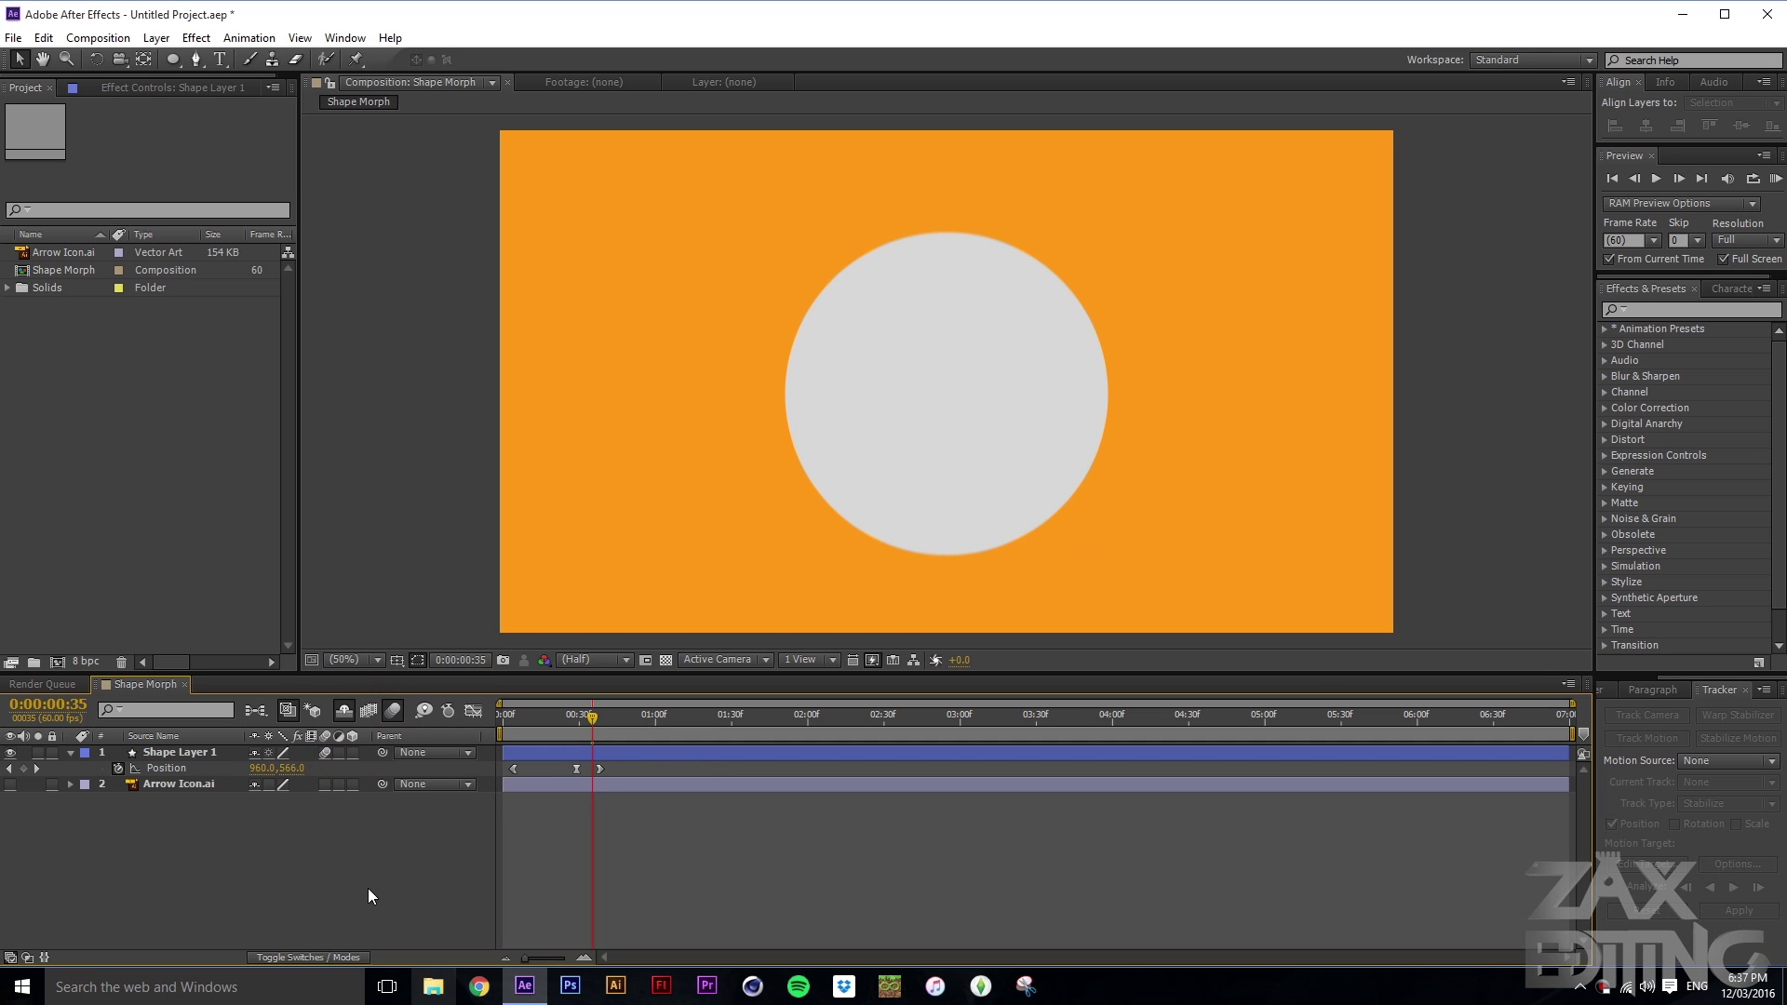
{"action": "left_click_drag", "start_coordinate": [592, 723], "coordinate": [701, 728]}
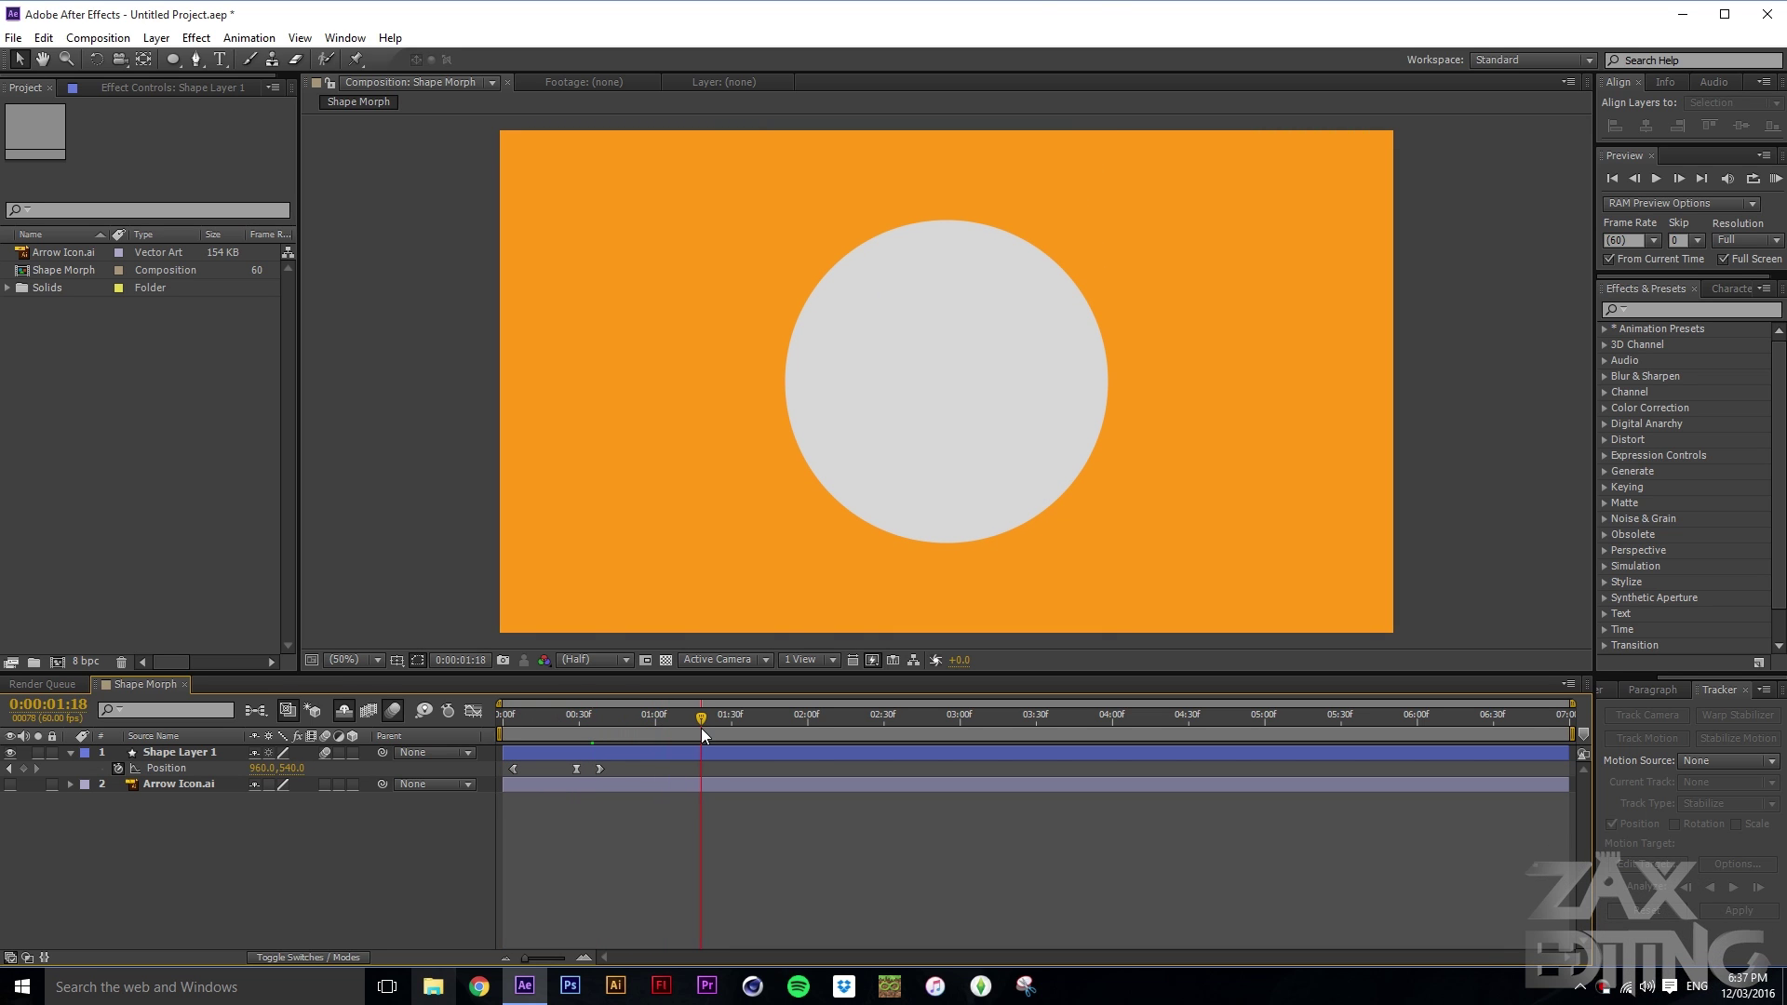
{"action": "left_click", "coordinate": [1031, 457]}
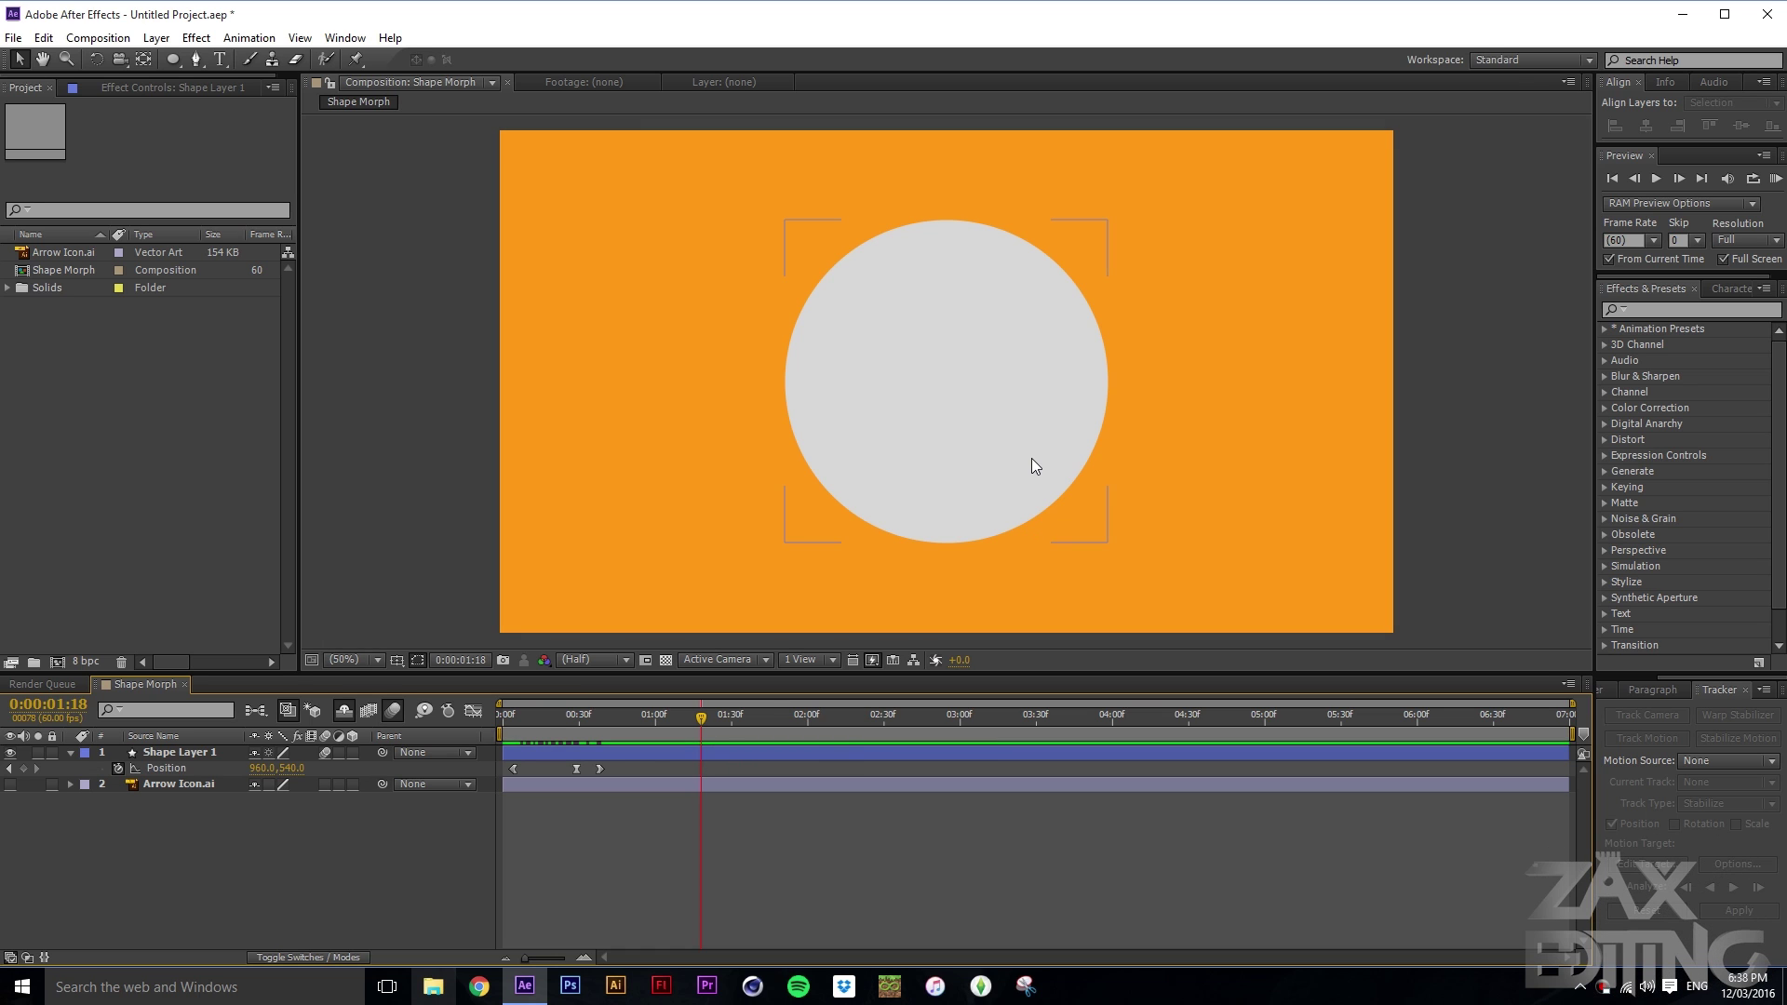
{"action": "left_click", "coordinate": [806, 544]}
Step: Make the Arrow Icon.ai layer visible and briefly hide Shape Layer 1 to view the arrow on its own
{"action": "left_click", "coordinate": [186, 785]}
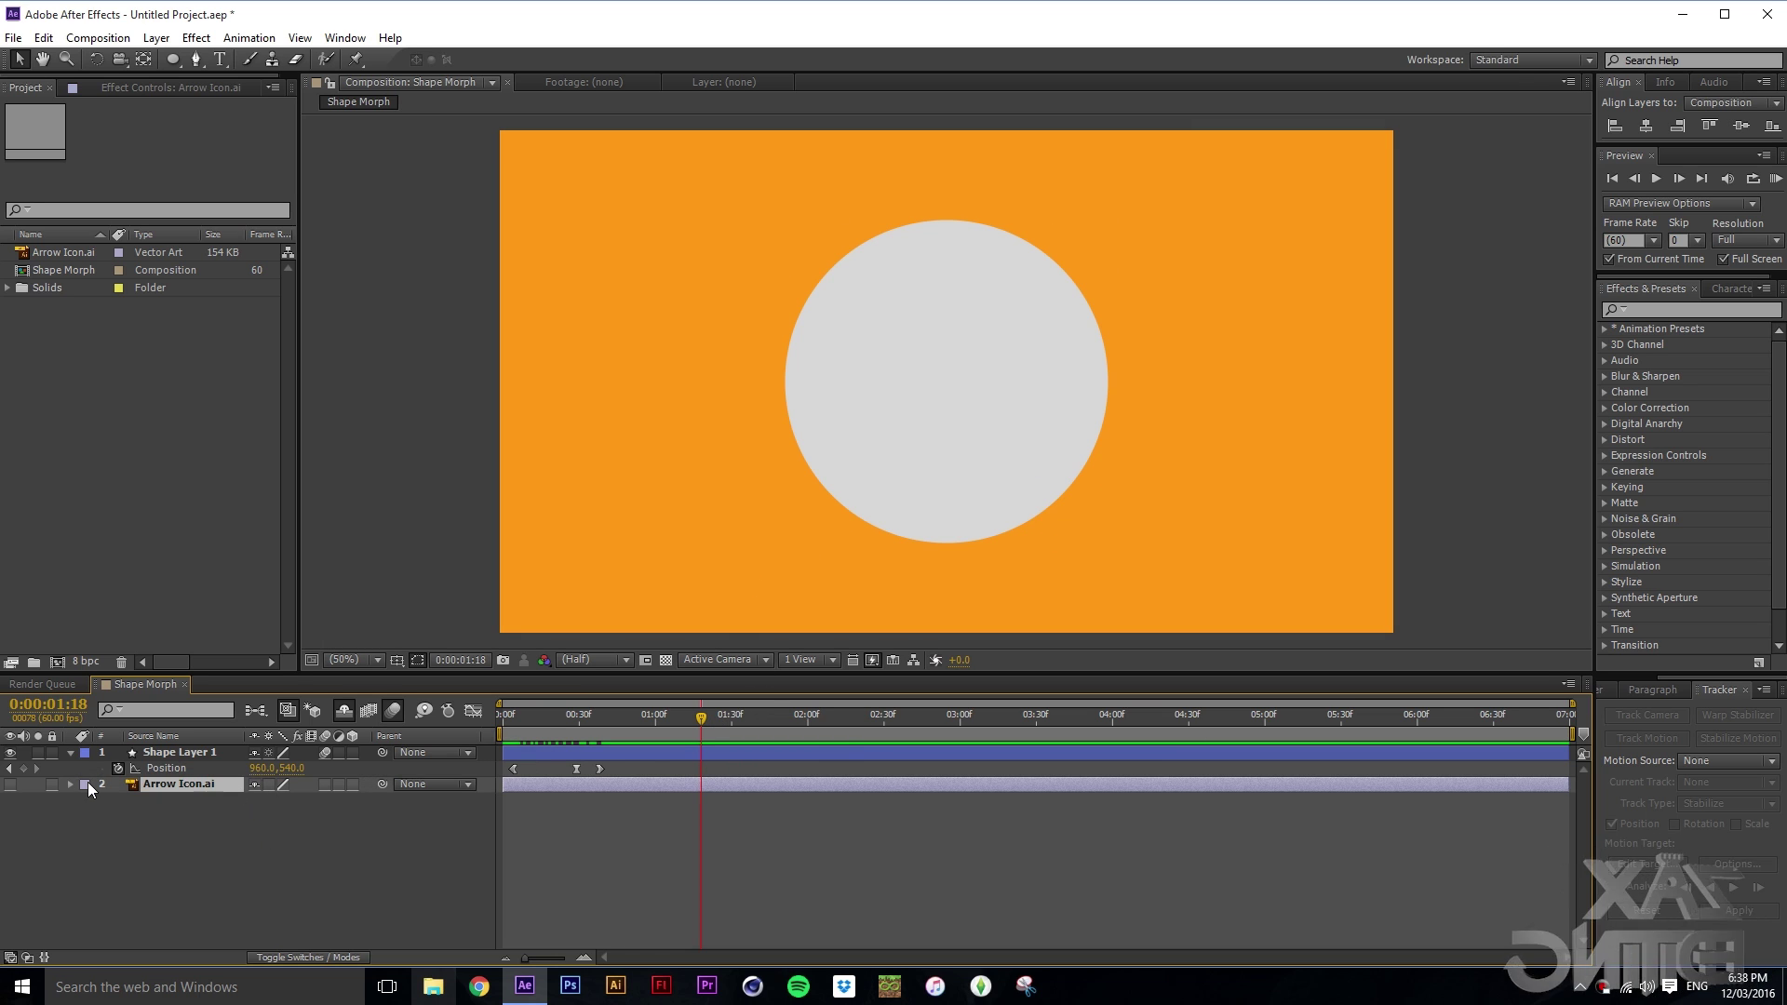
{"action": "left_click", "coordinate": [10, 784]}
{"action": "left_click", "coordinate": [10, 753]}
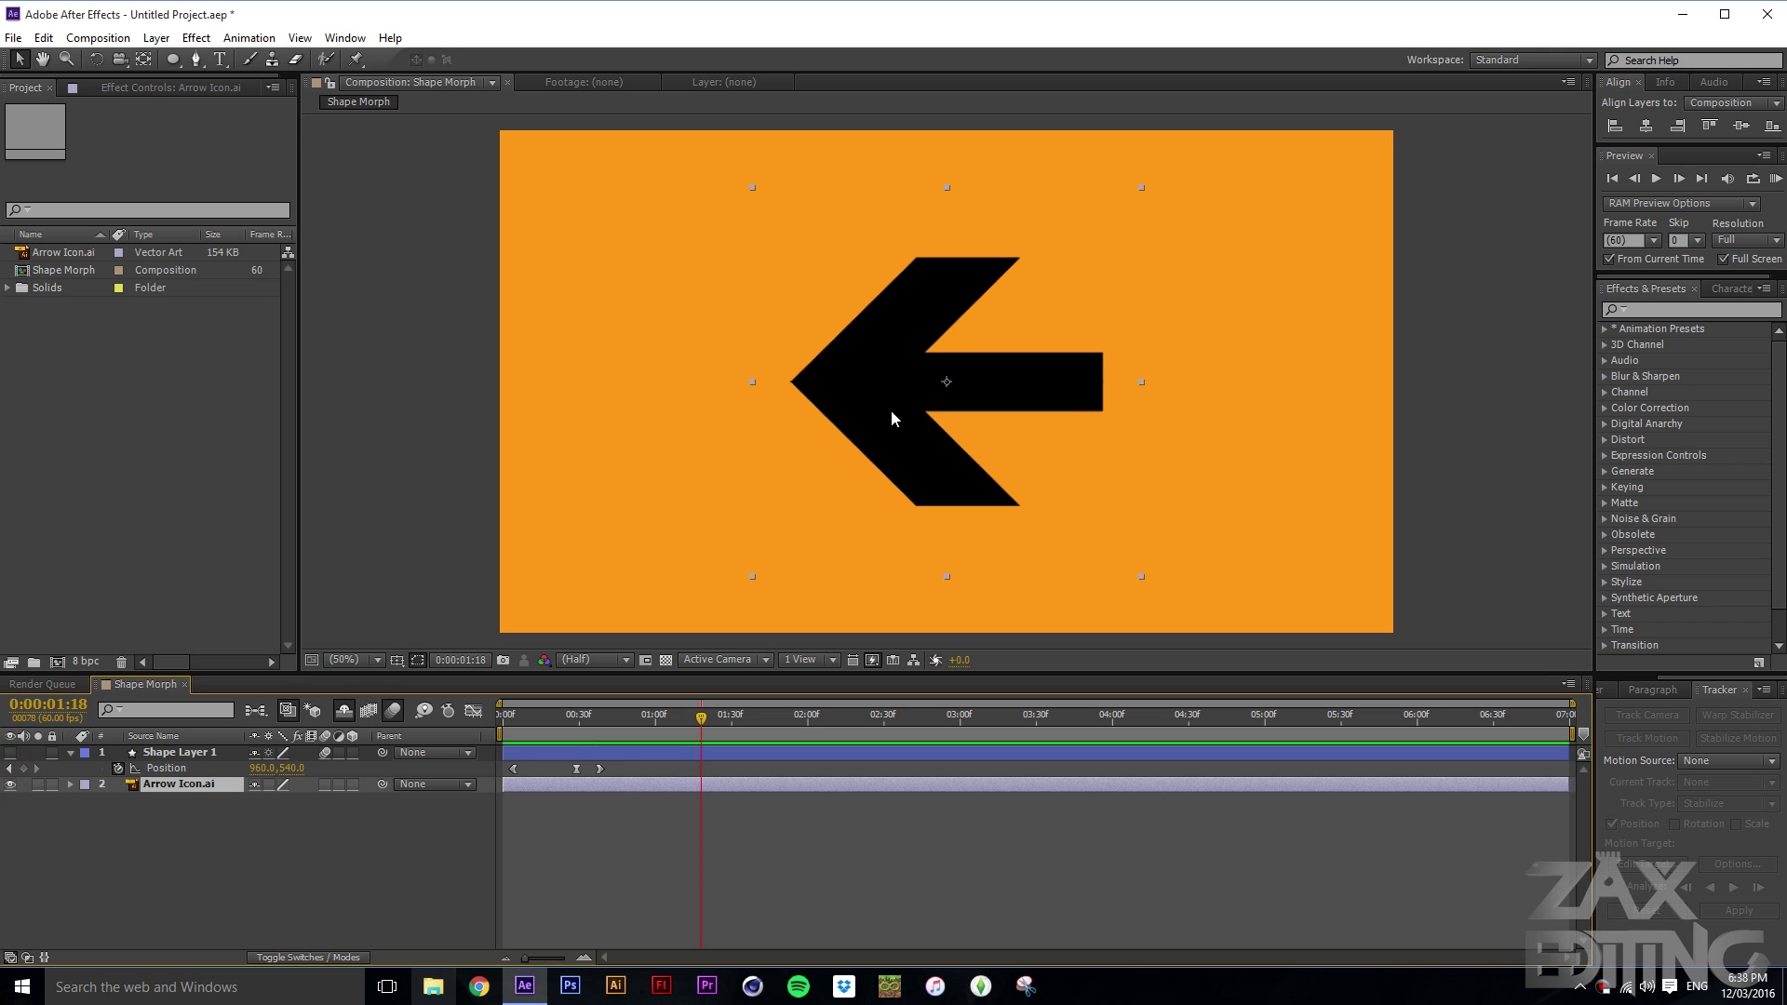
{"action": "left_click", "coordinate": [10, 752]}
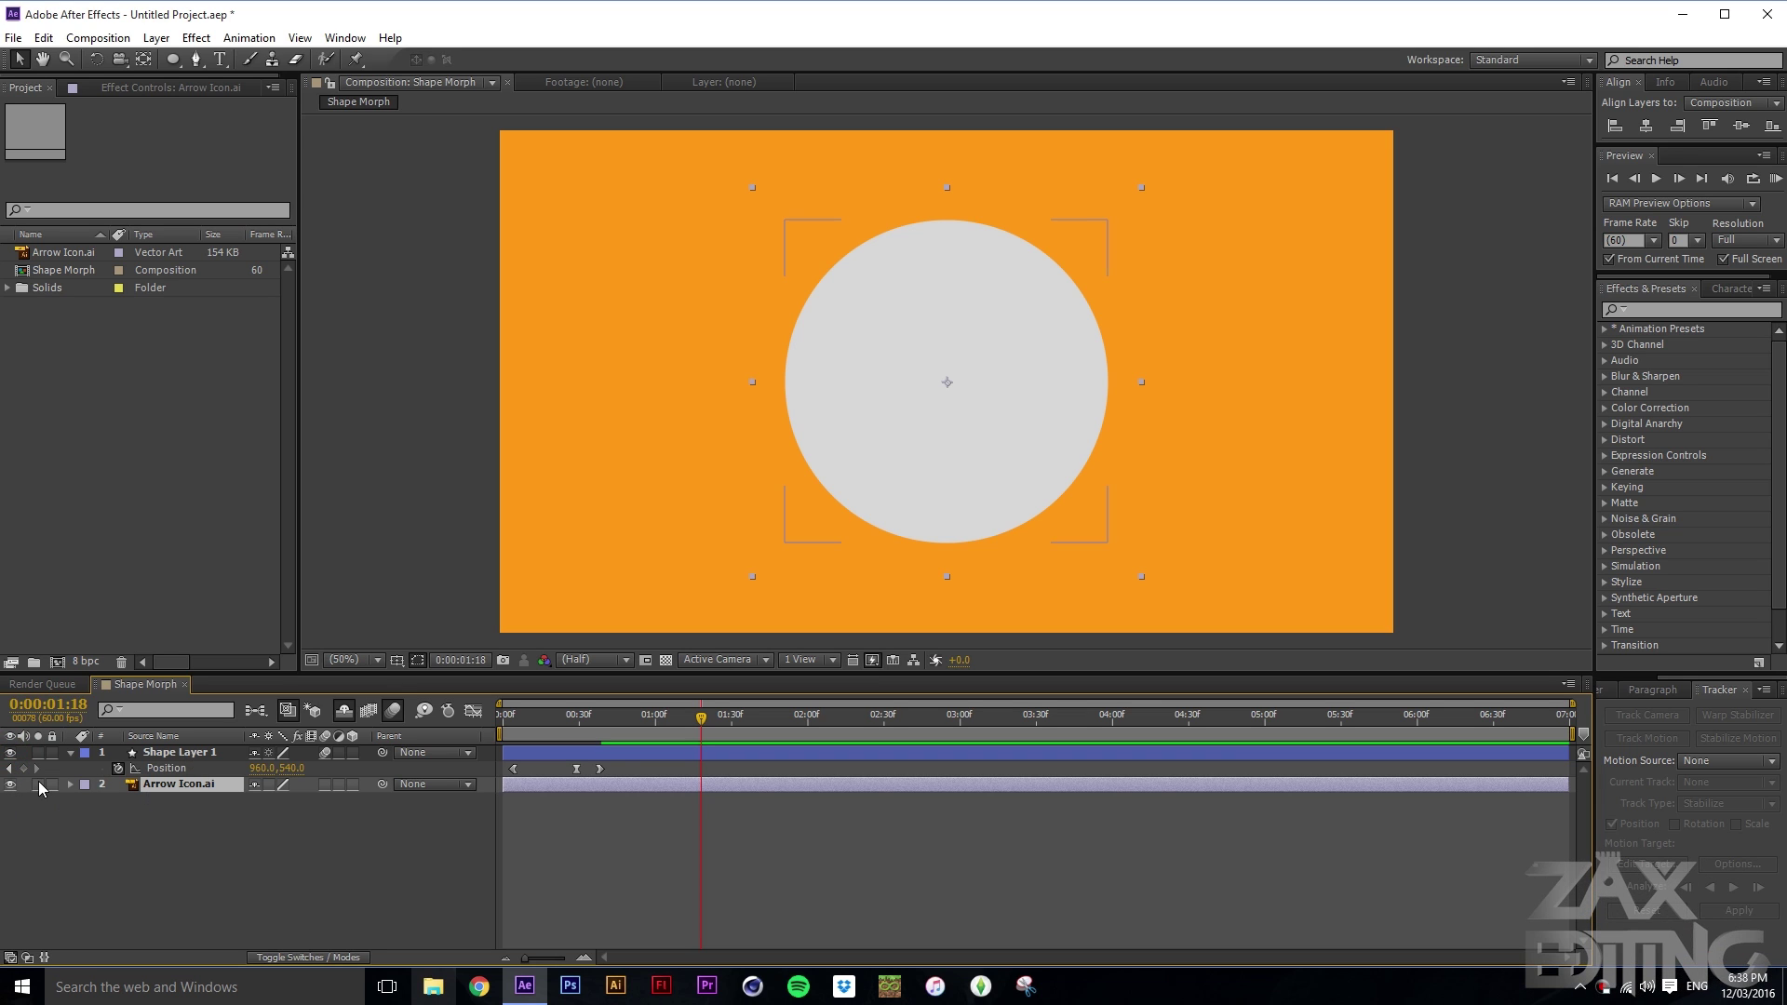
Step: Set the Opacity of Shape Layer 1 to 67% and of Arrow Icon.ai to 60%
{"action": "left_click", "coordinate": [180, 753]}
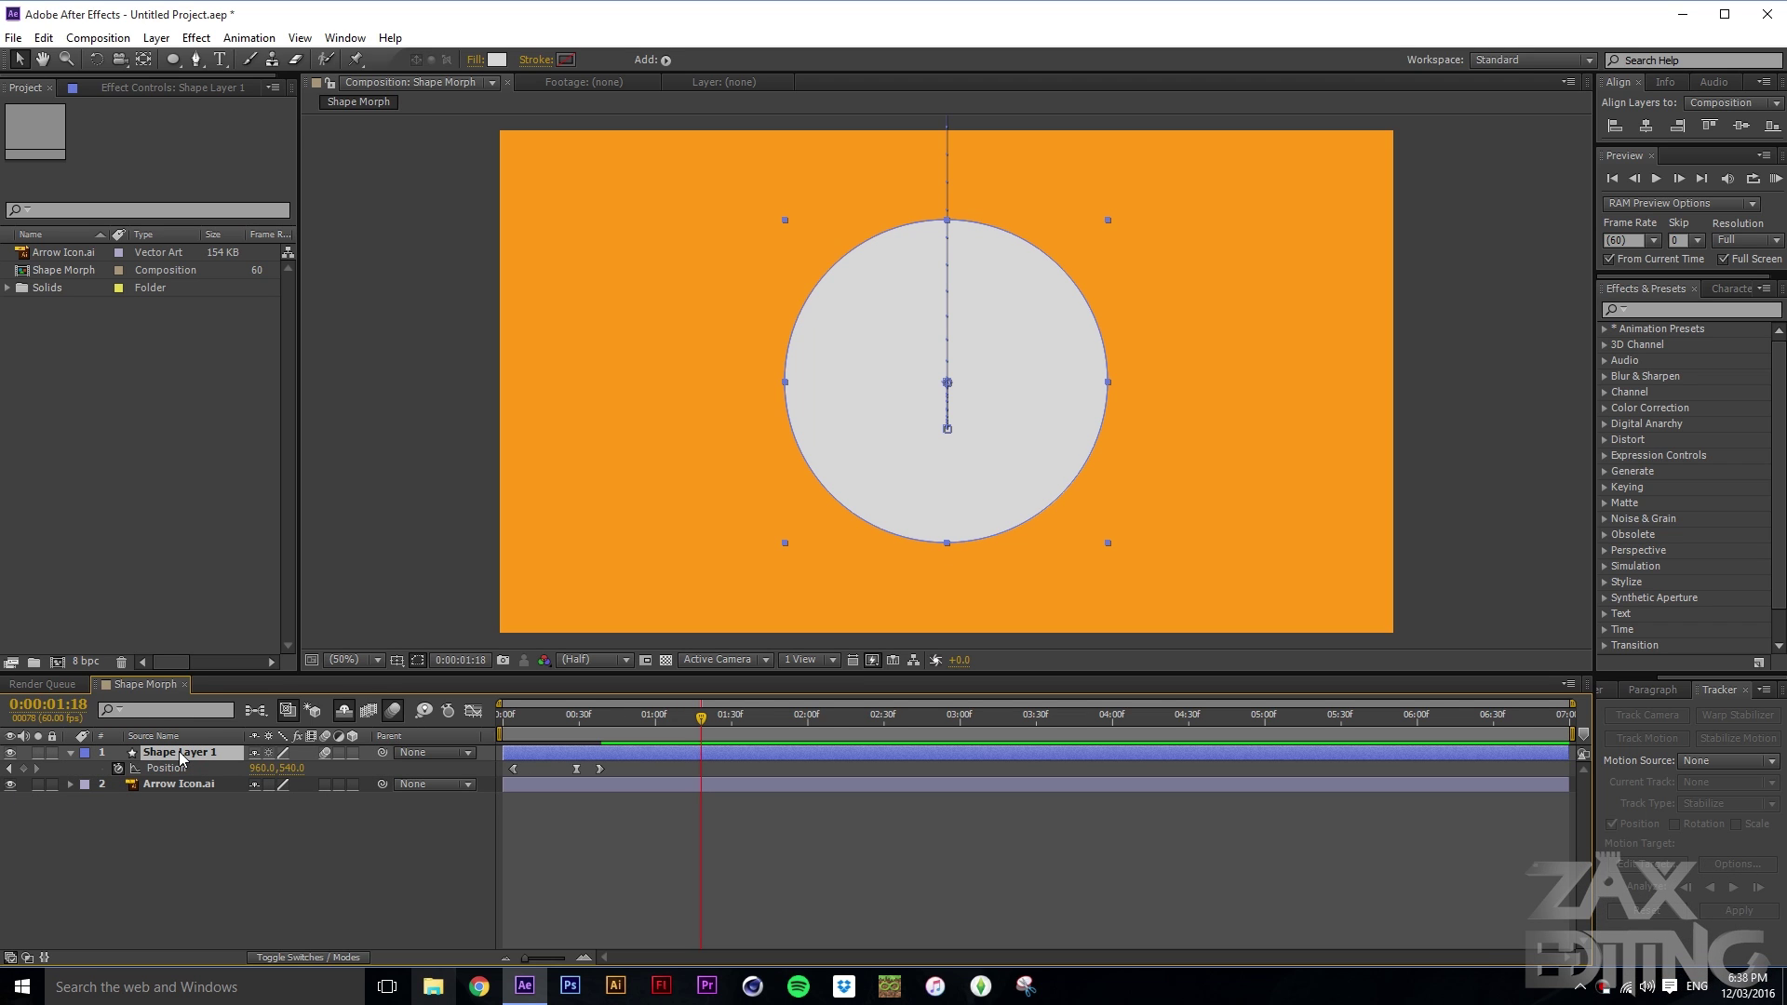
{"action": "left_click_drag", "start_coordinate": [260, 768], "coordinate": [236, 819]}
{"action": "left_click", "coordinate": [192, 787]}
{"action": "left_click", "coordinate": [236, 819]}
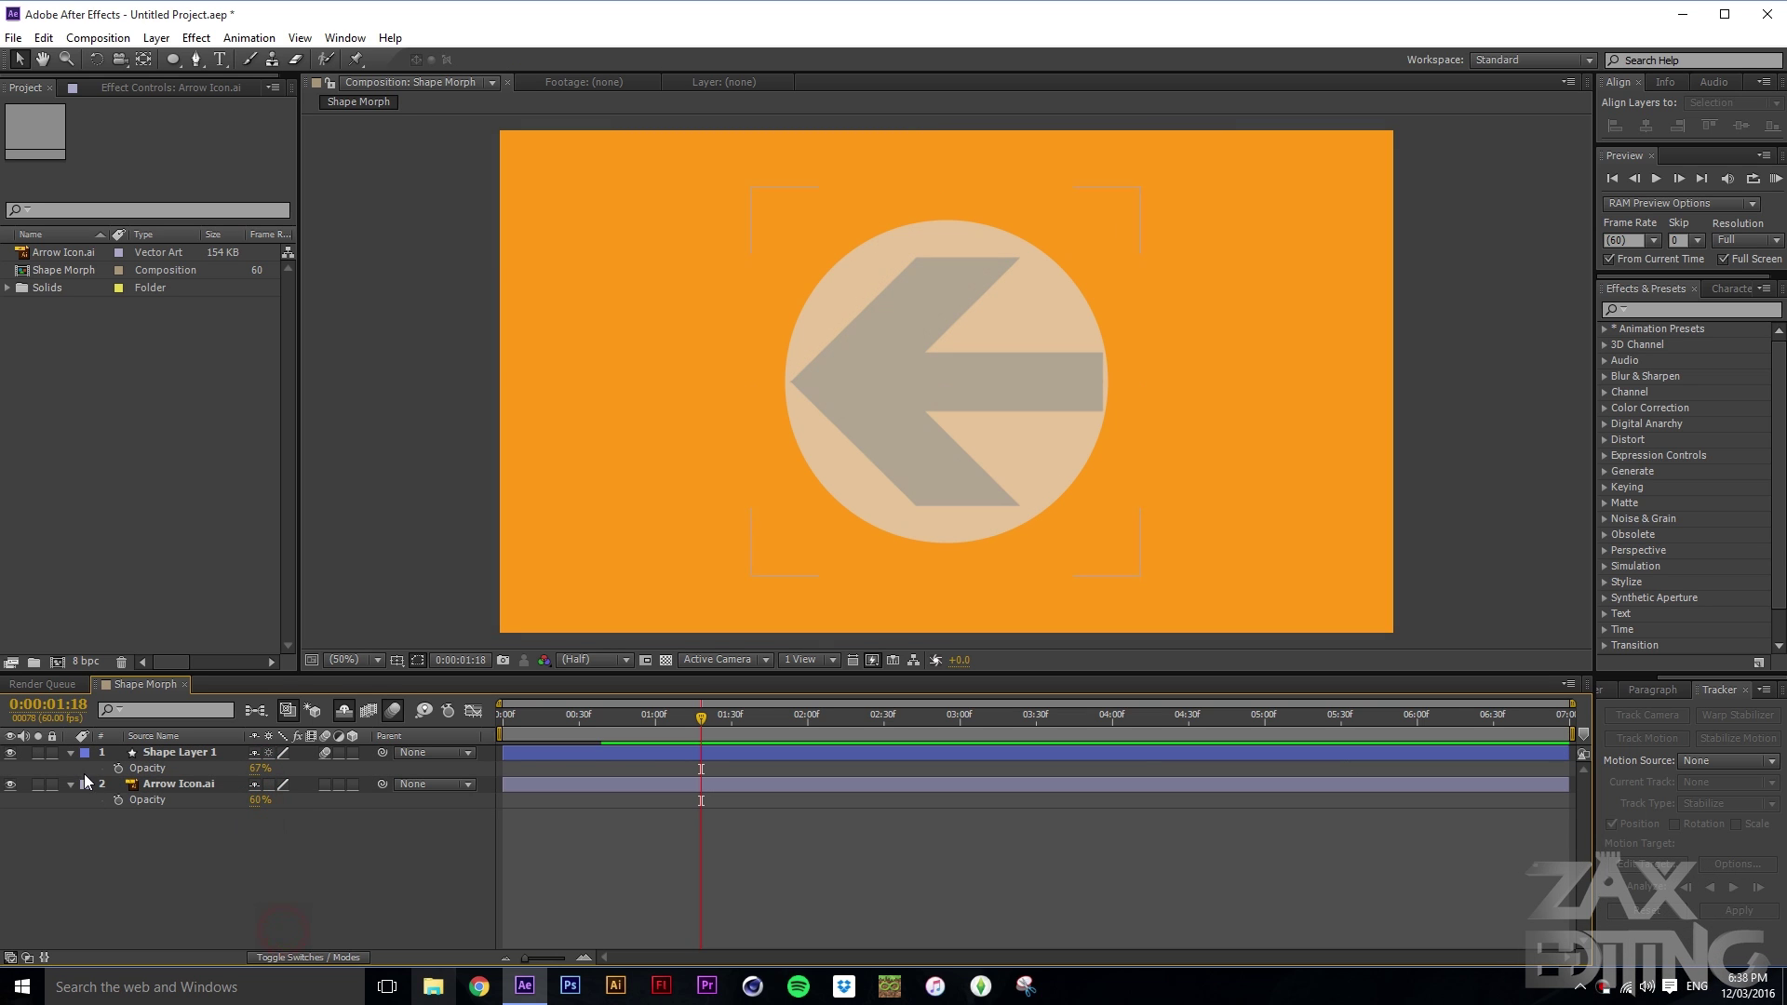
{"action": "left_click", "coordinate": [71, 783]}
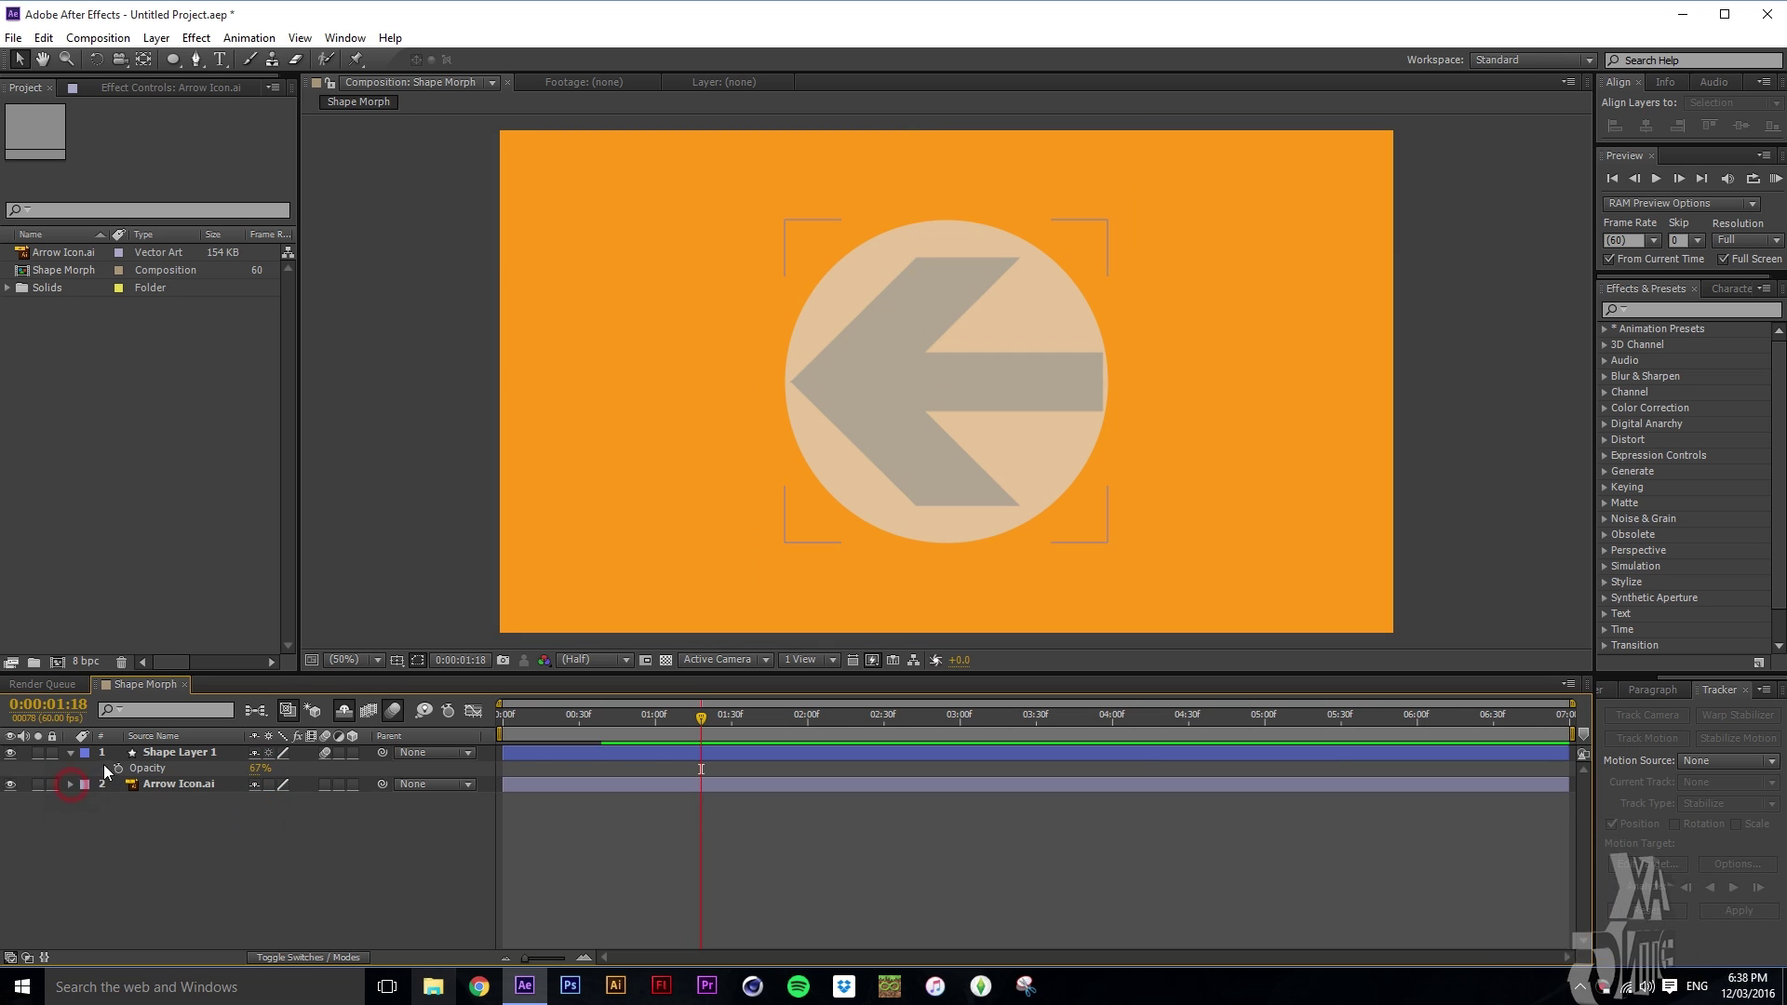
Step: Expand Shape Layer 1 down to the Path property of Ellipse 1 and add a Path keyframe at about frame 52
{"action": "left_click", "coordinate": [145, 756]}
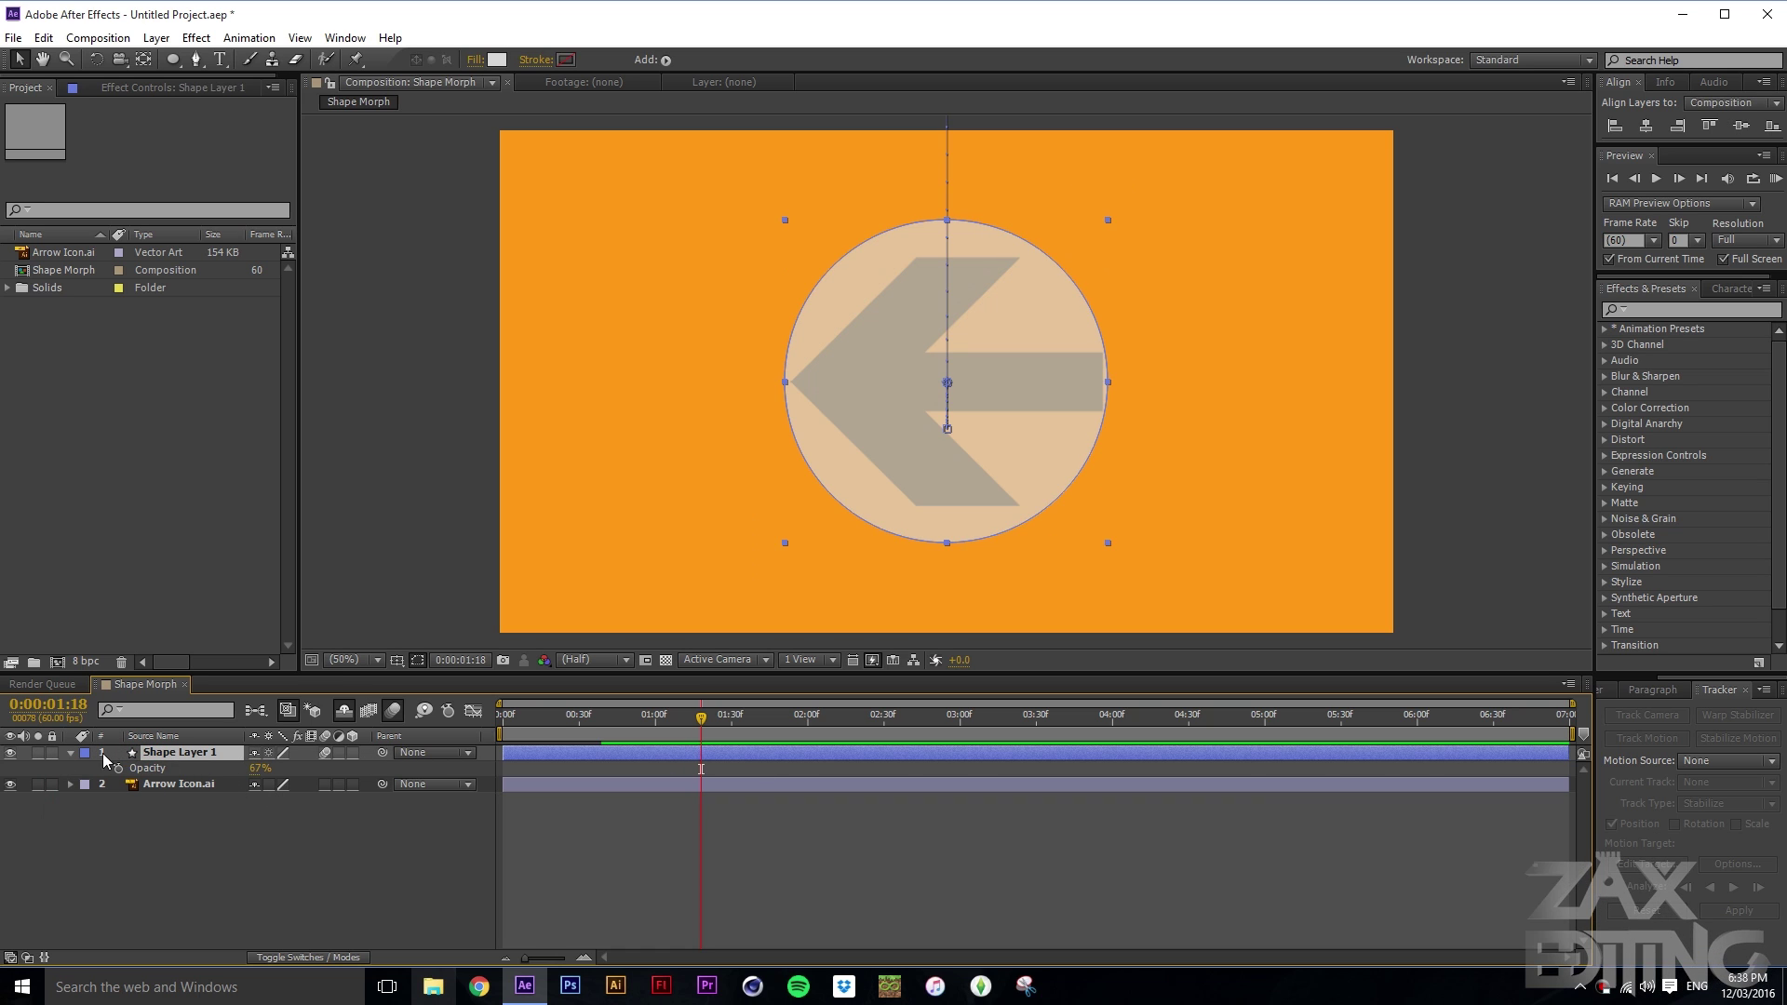
{"action": "left_click", "coordinate": [70, 753]}
{"action": "left_click", "coordinate": [86, 784]}
{"action": "left_click", "coordinate": [87, 768]}
{"action": "left_click", "coordinate": [102, 786]}
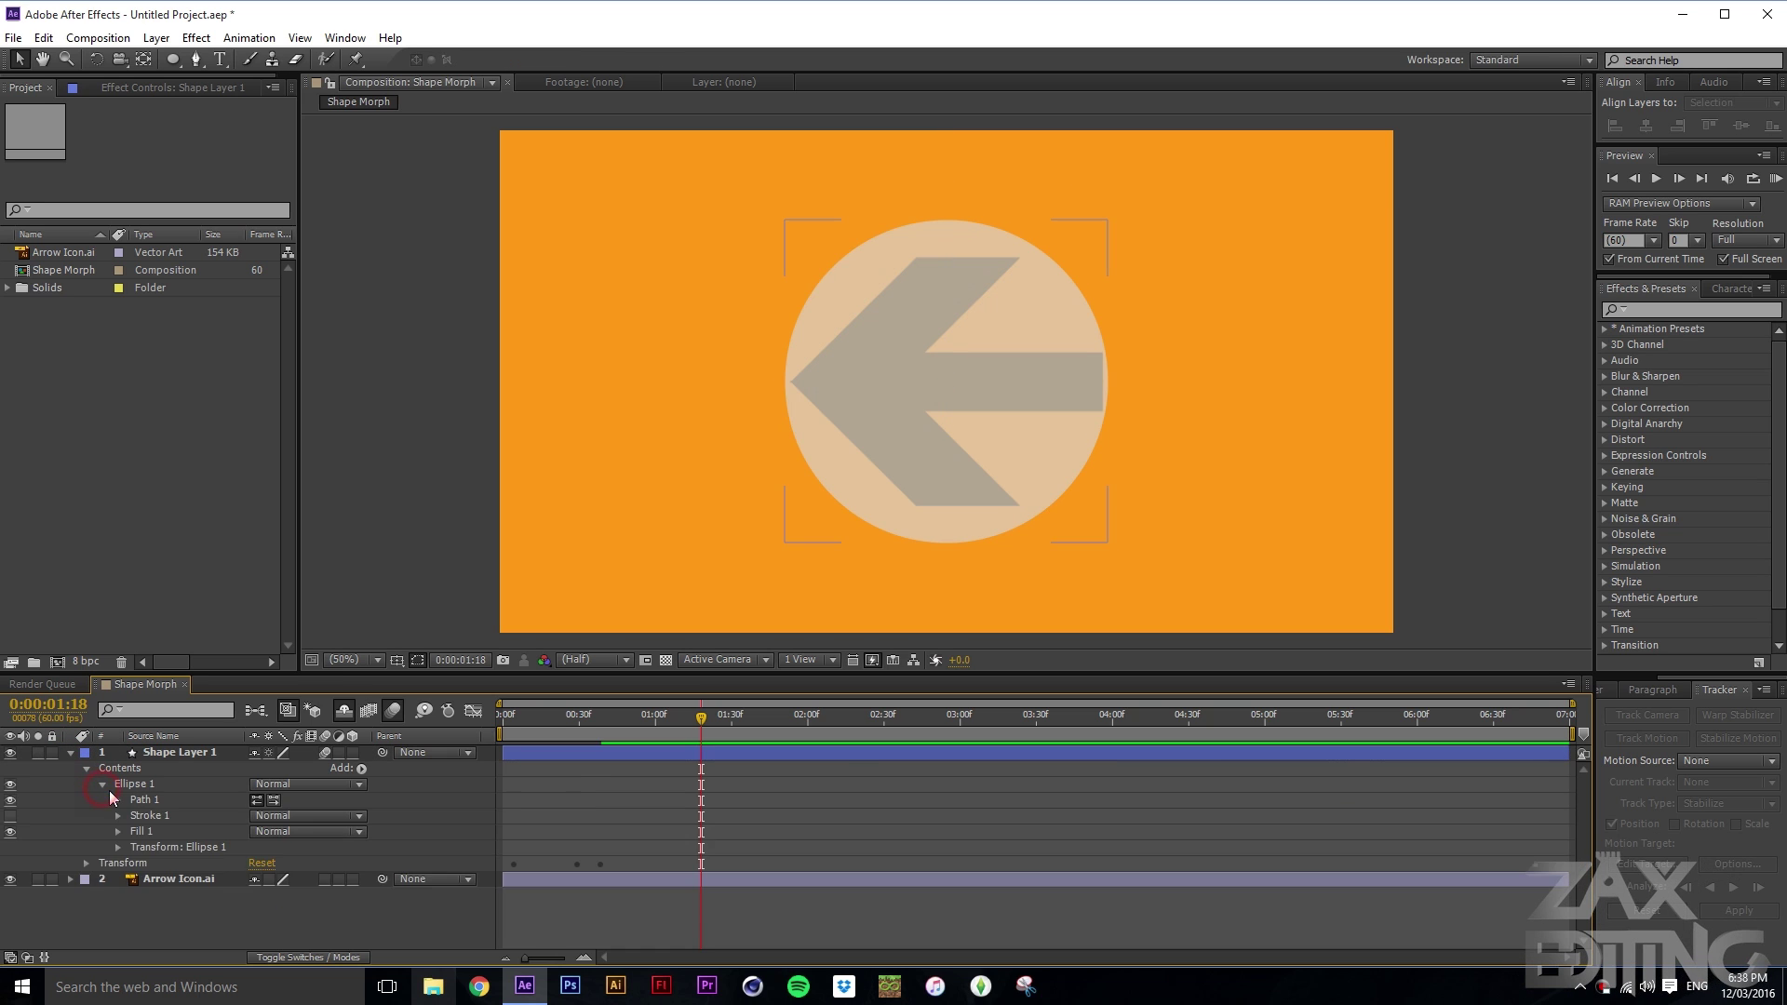
{"action": "left_click", "coordinate": [117, 800]}
{"action": "left_click", "coordinate": [151, 817]}
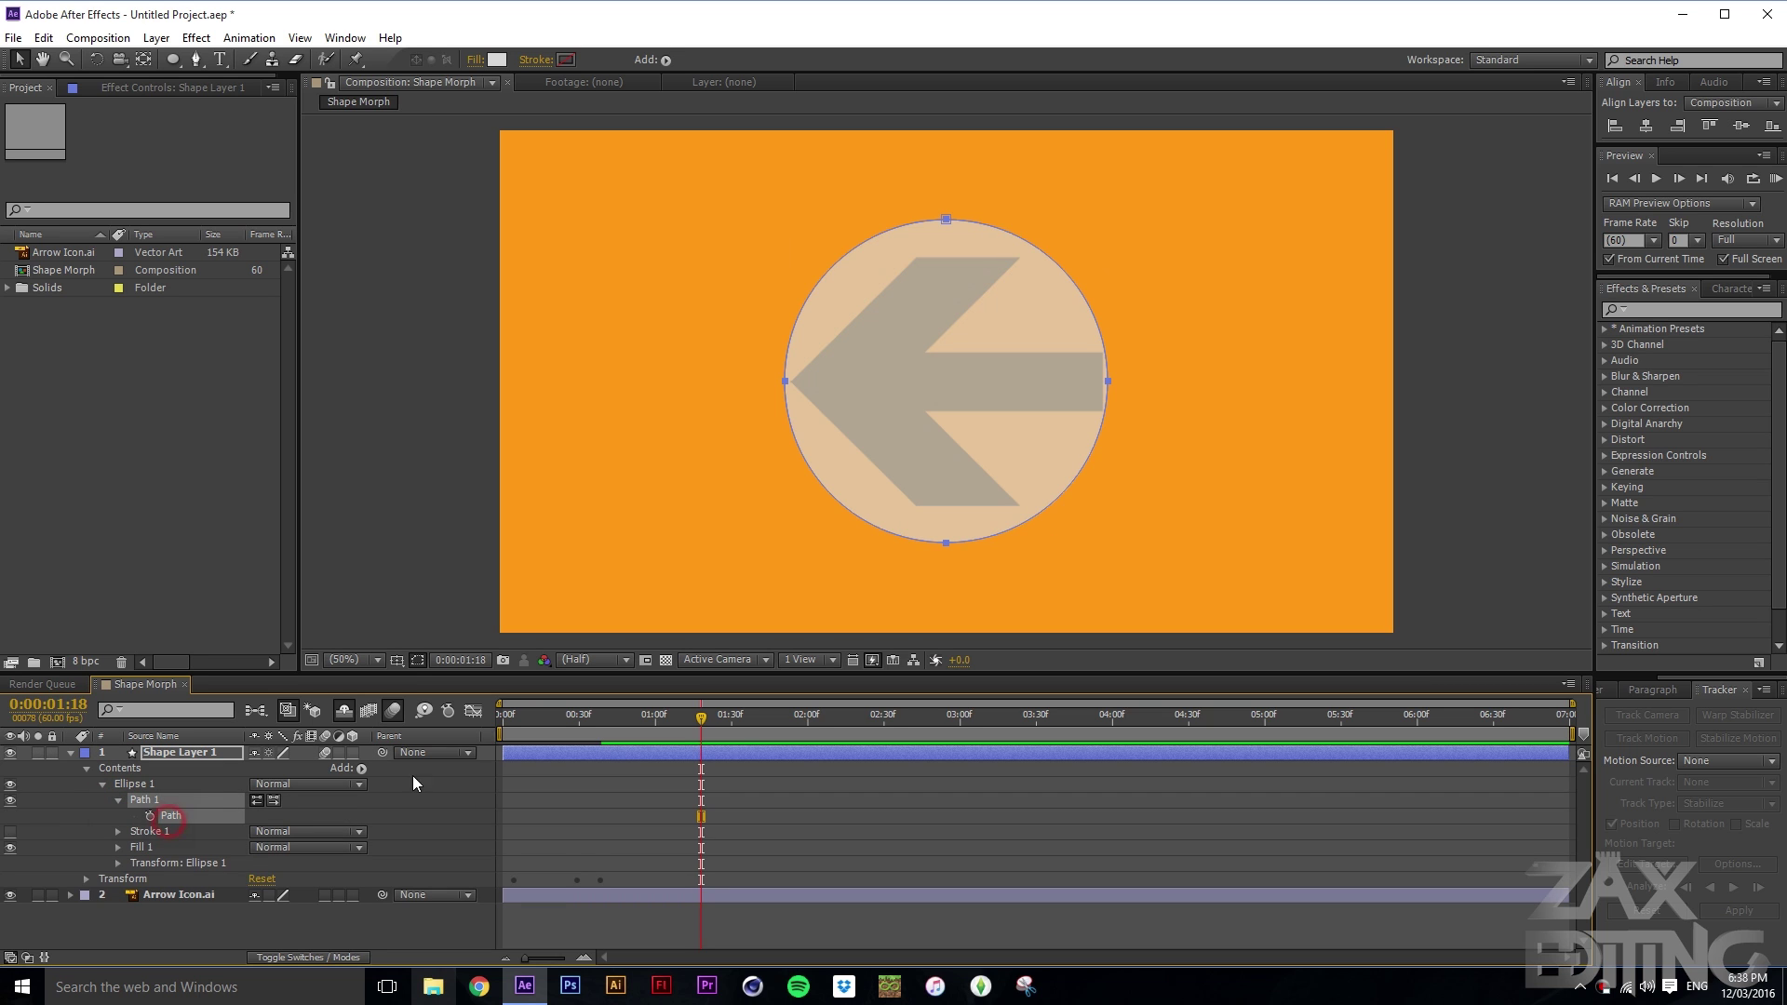
{"action": "left_click_drag", "start_coordinate": [701, 724], "coordinate": [614, 731]}
{"action": "left_click_drag", "start_coordinate": [636, 719], "coordinate": [683, 719]}
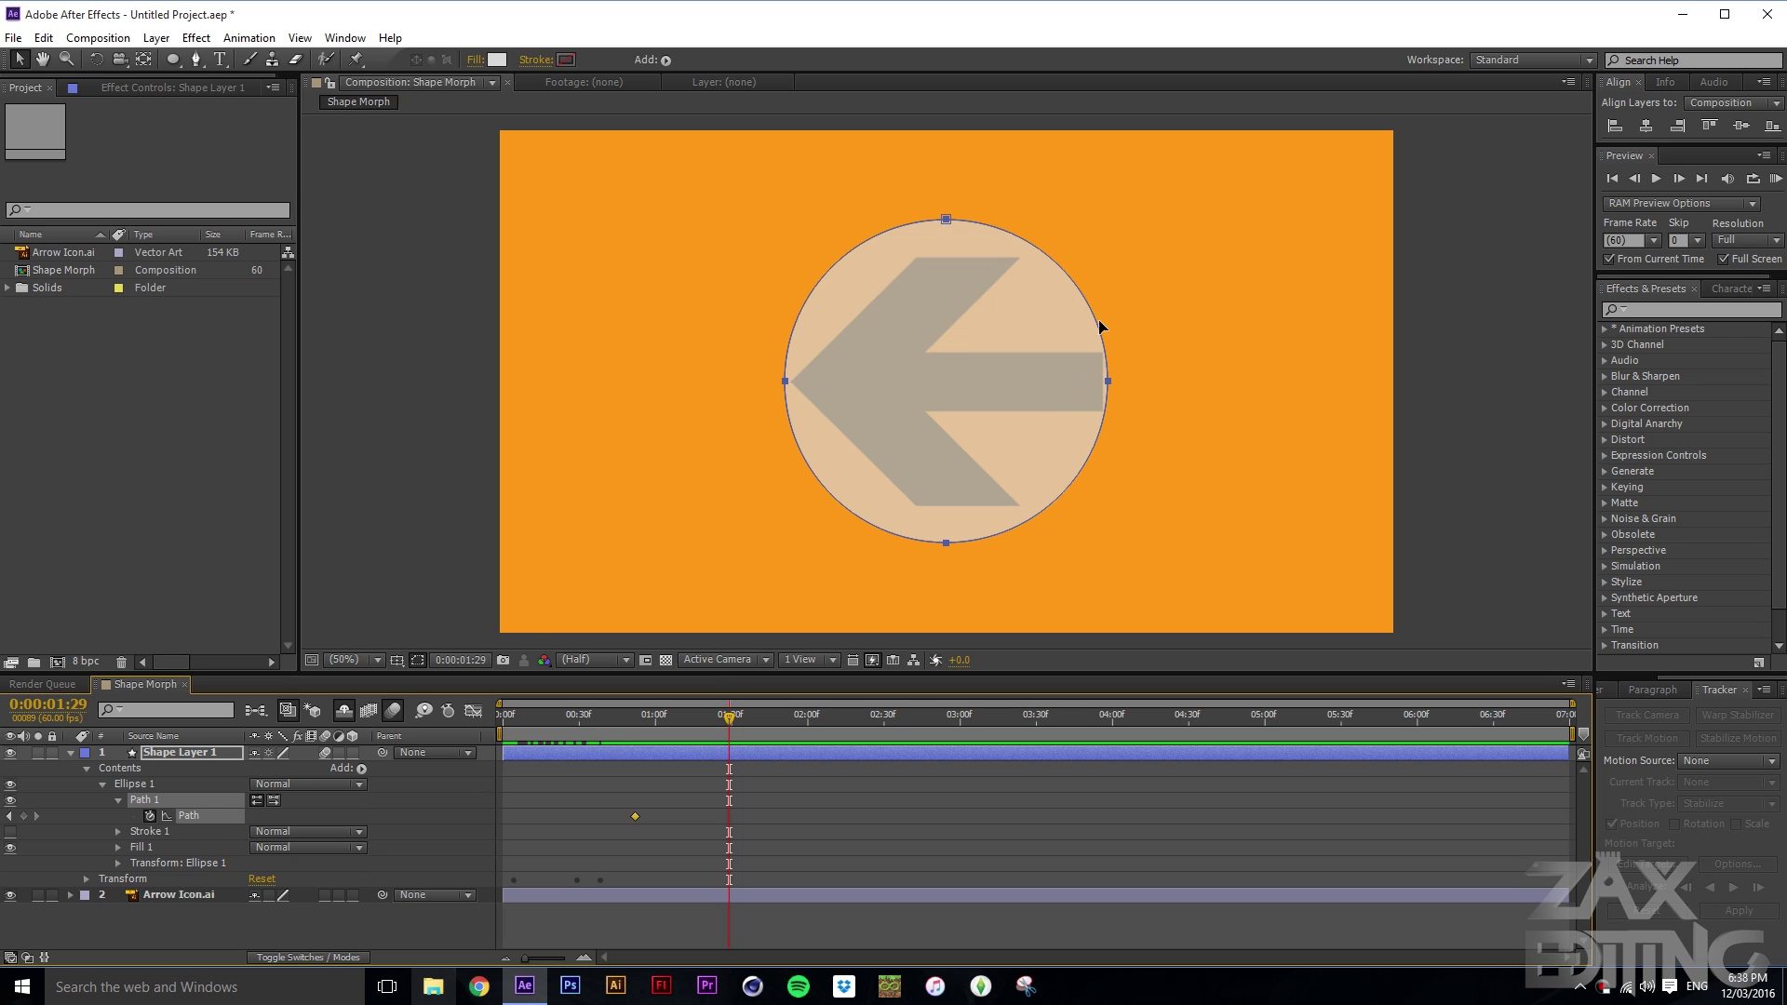
Step: Create a shape layer from the Arrow Icon.ai vector layer and select the Path property of its Group 1
{"action": "left_click", "coordinate": [149, 896]}
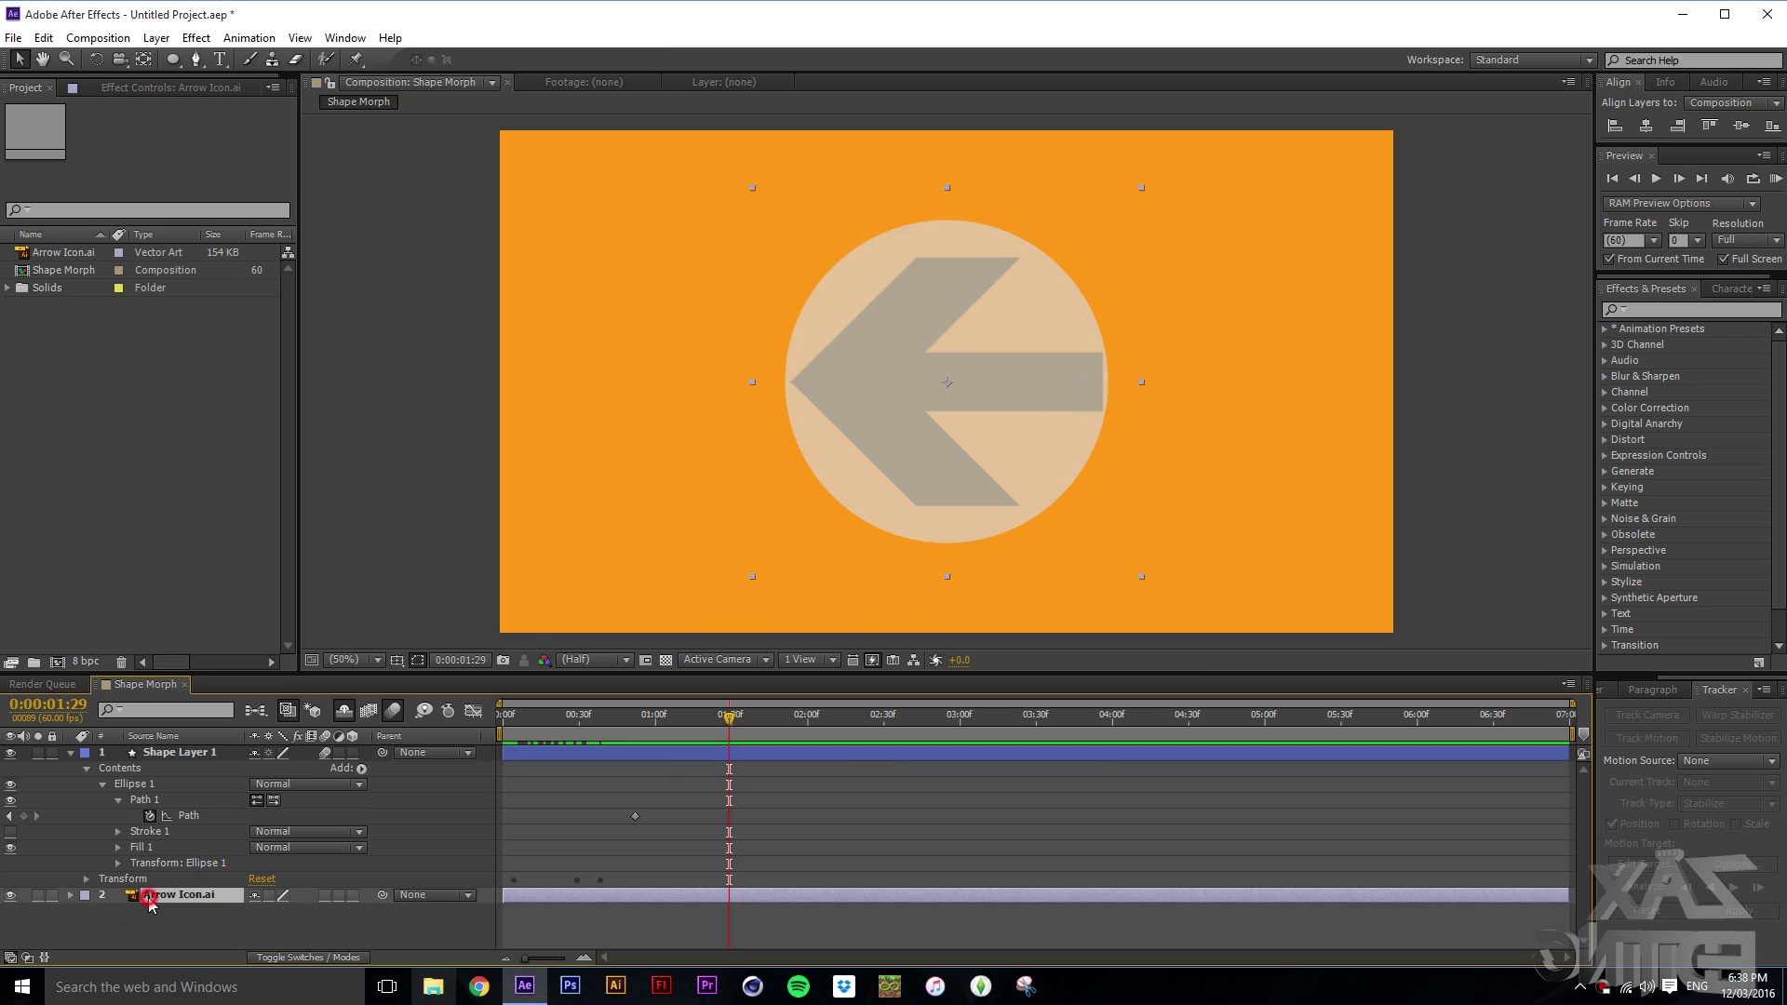
{"action": "right_click", "coordinate": [149, 899]}
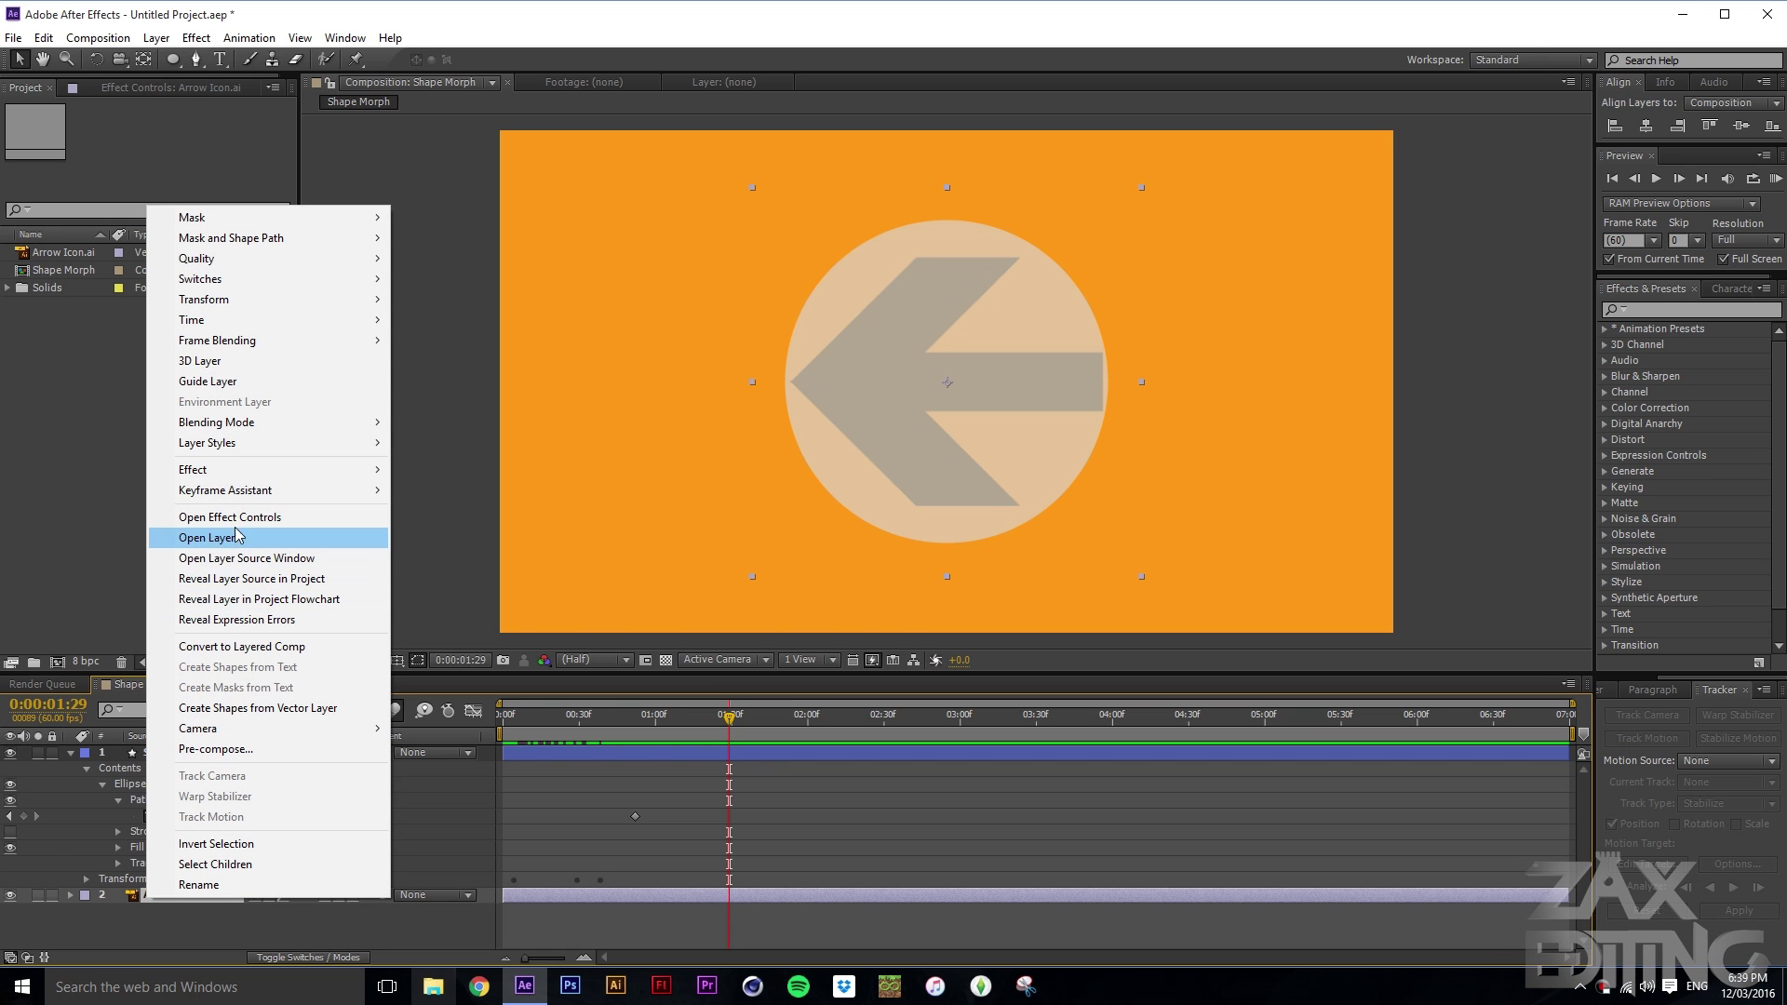
{"action": "left_click", "coordinate": [244, 711]}
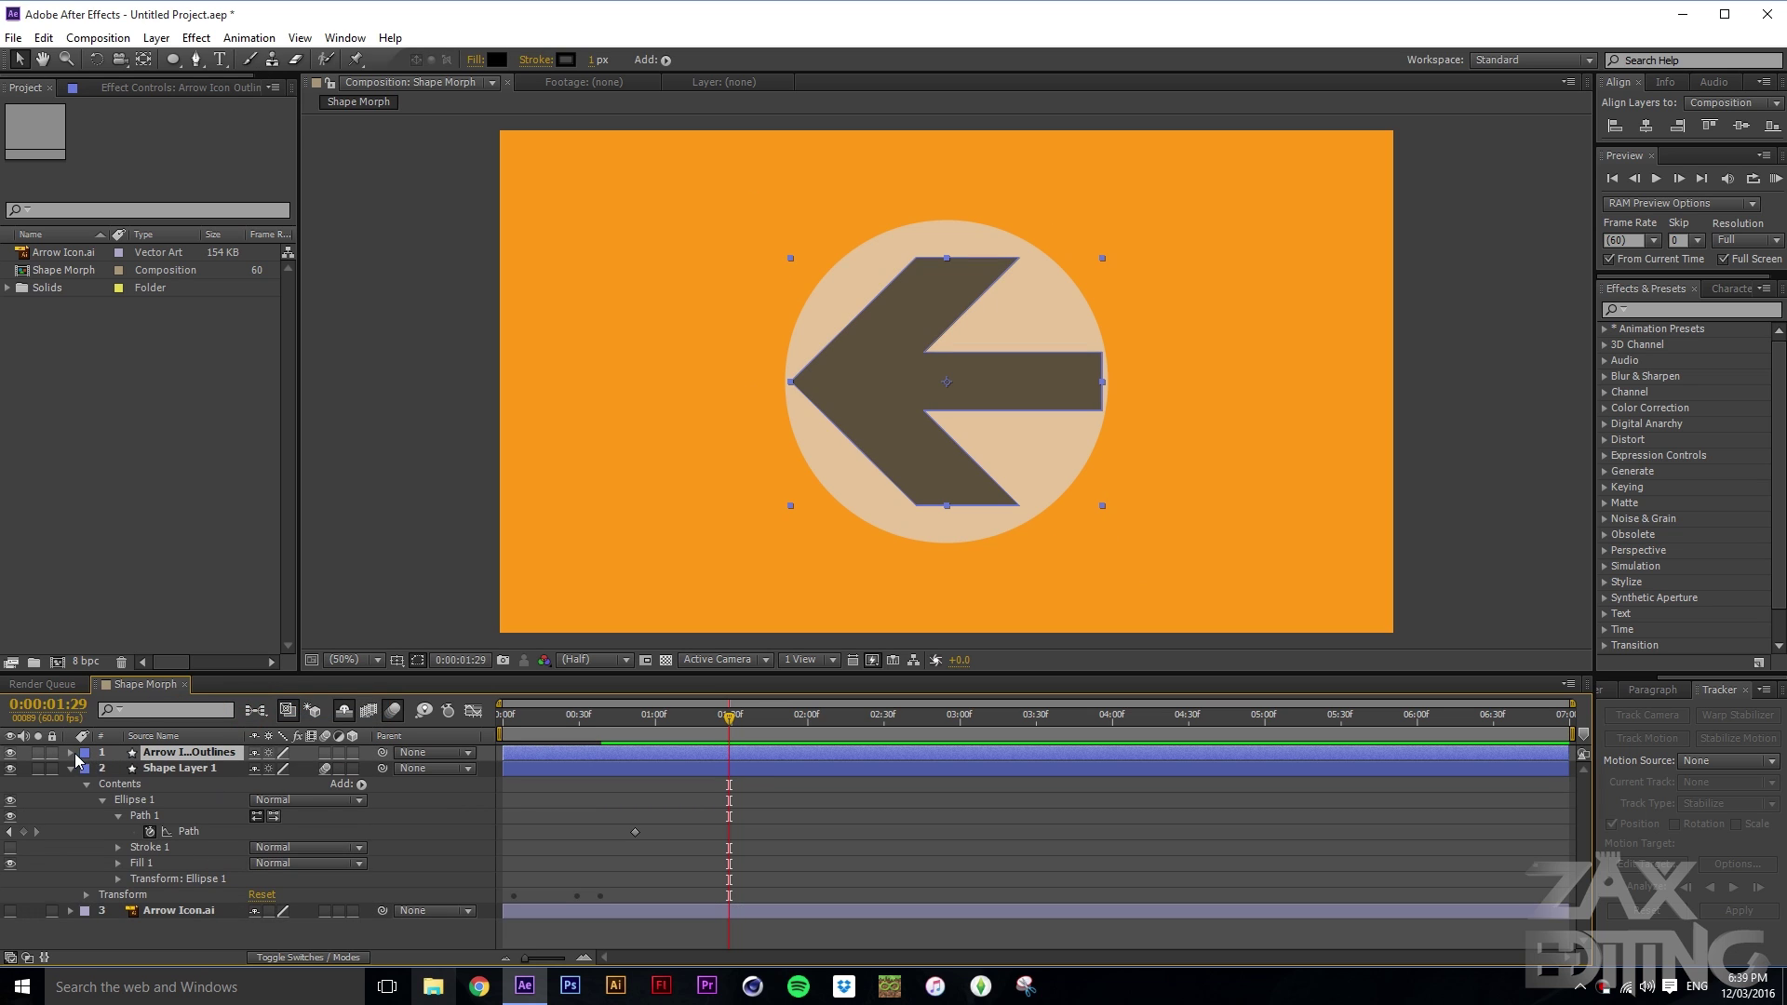
{"action": "left_click", "coordinate": [71, 753]}
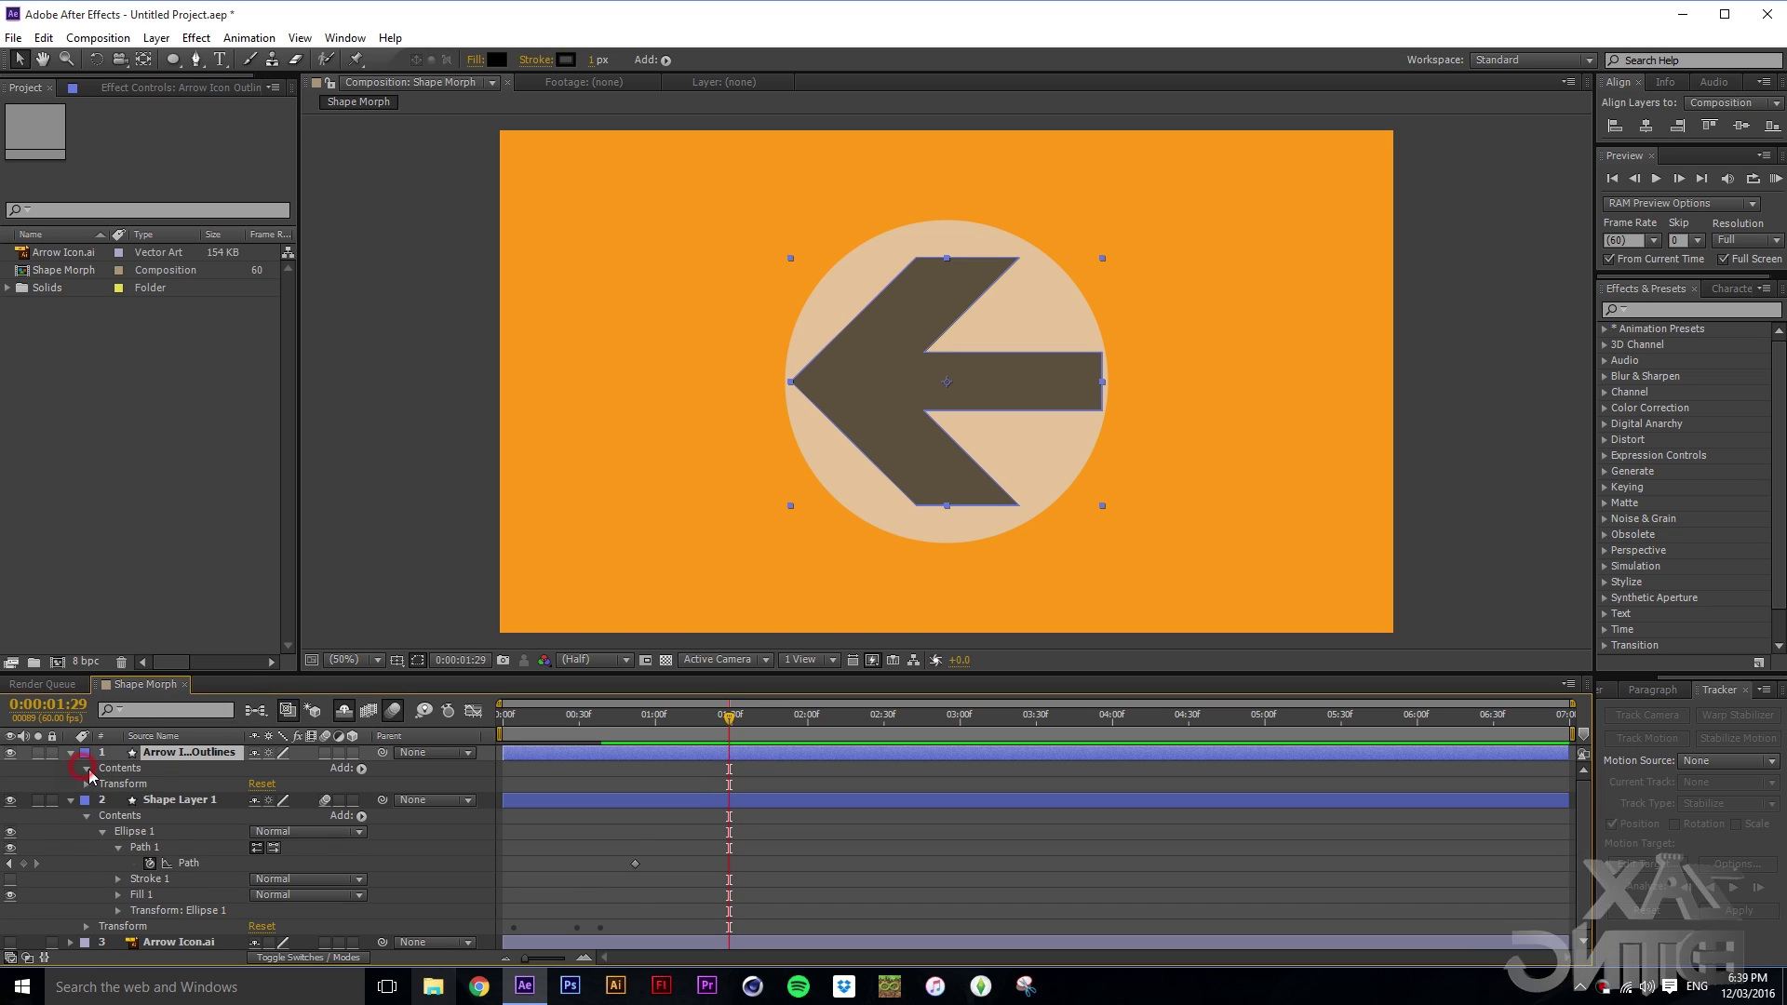
{"action": "left_click", "coordinate": [87, 768]}
{"action": "left_click", "coordinate": [102, 783]}
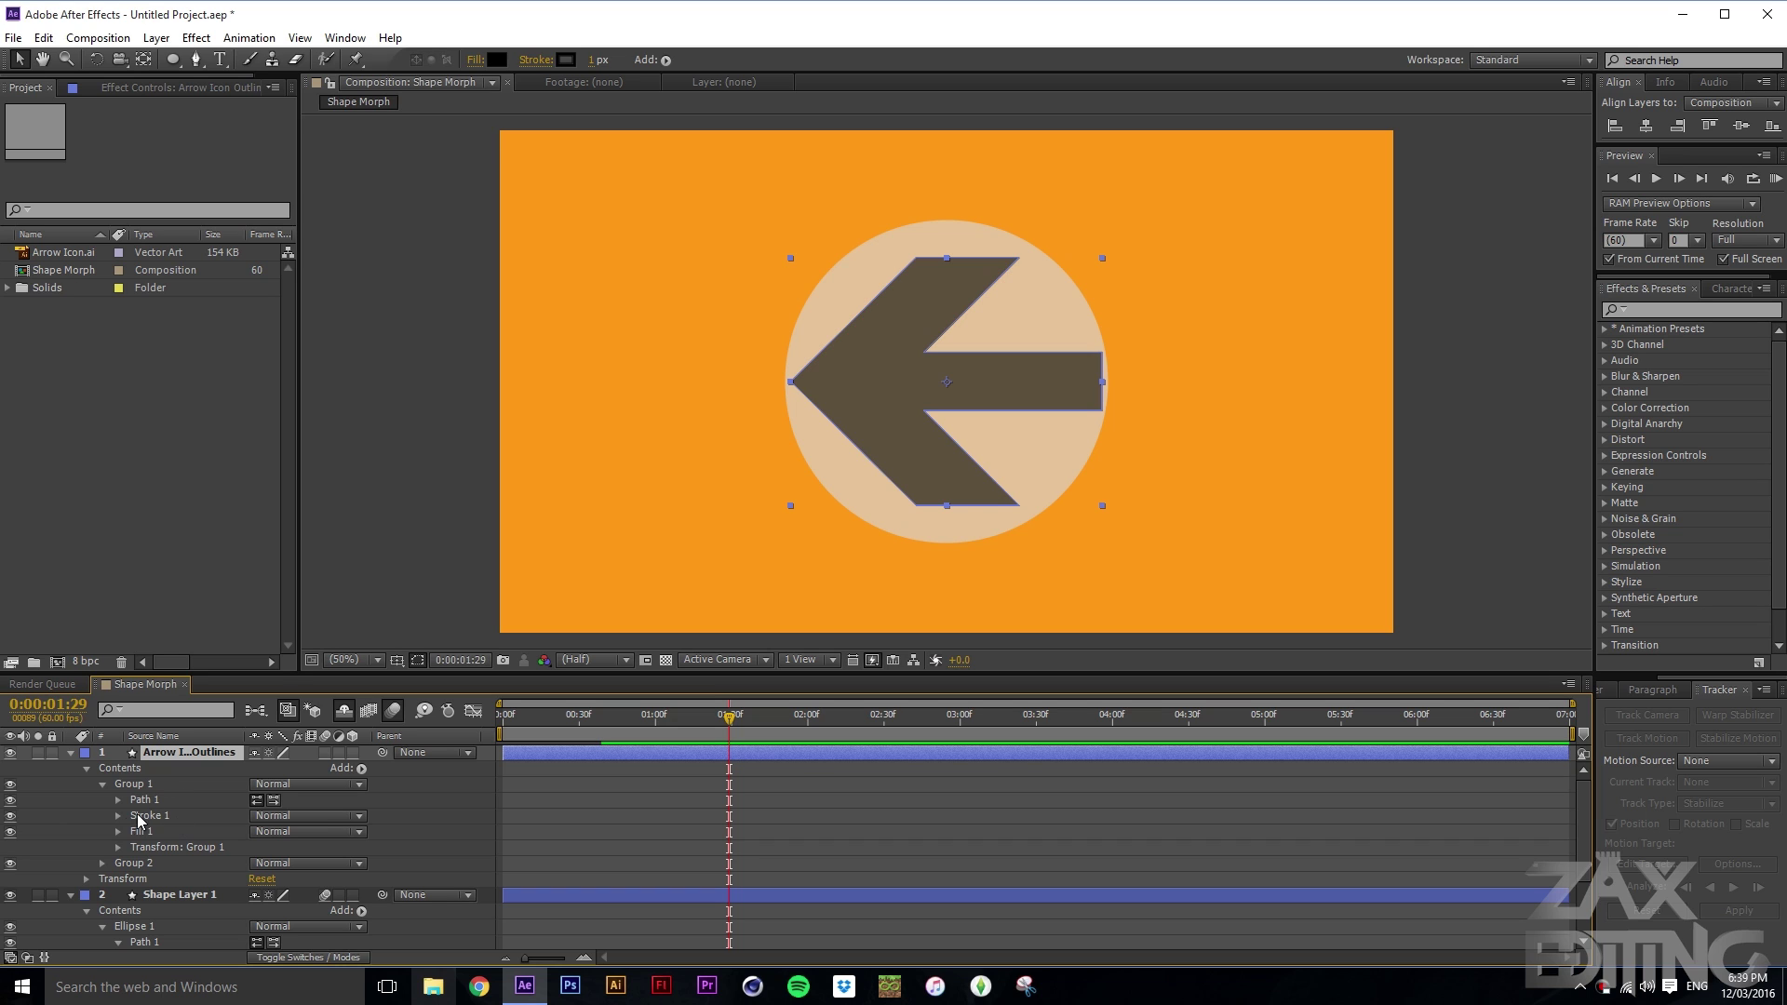
{"action": "left_click", "coordinate": [117, 801]}
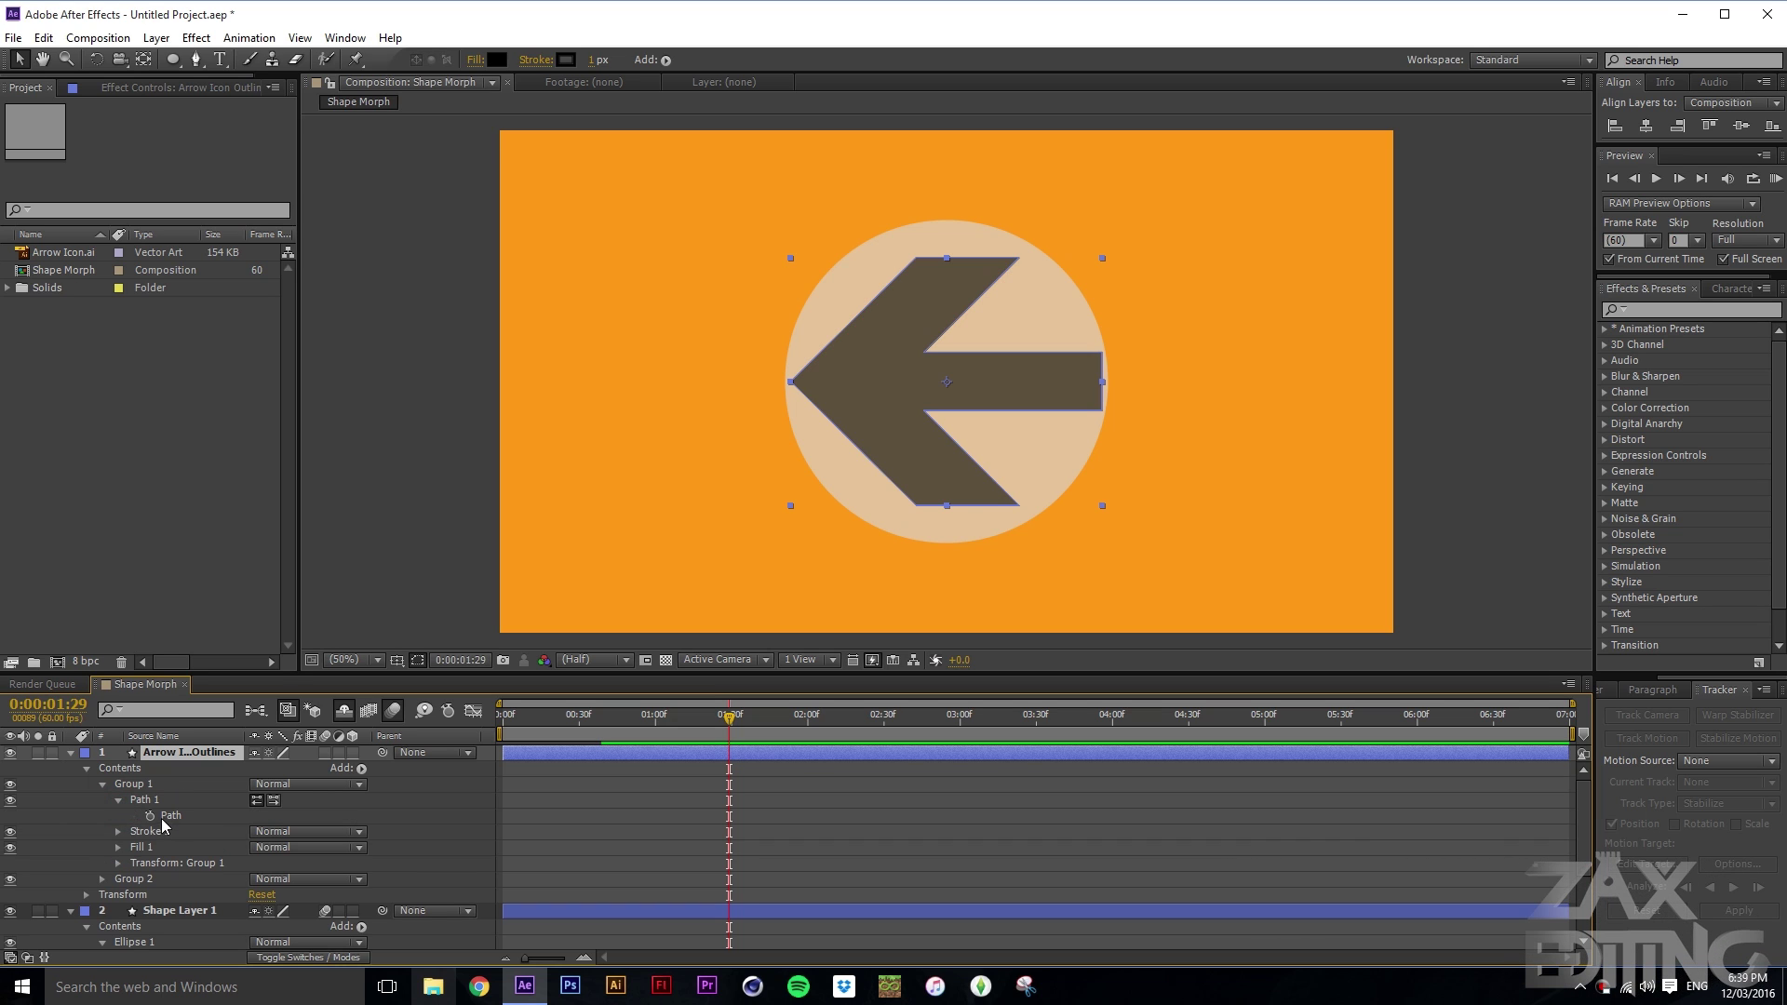
{"action": "left_click", "coordinate": [148, 816]}
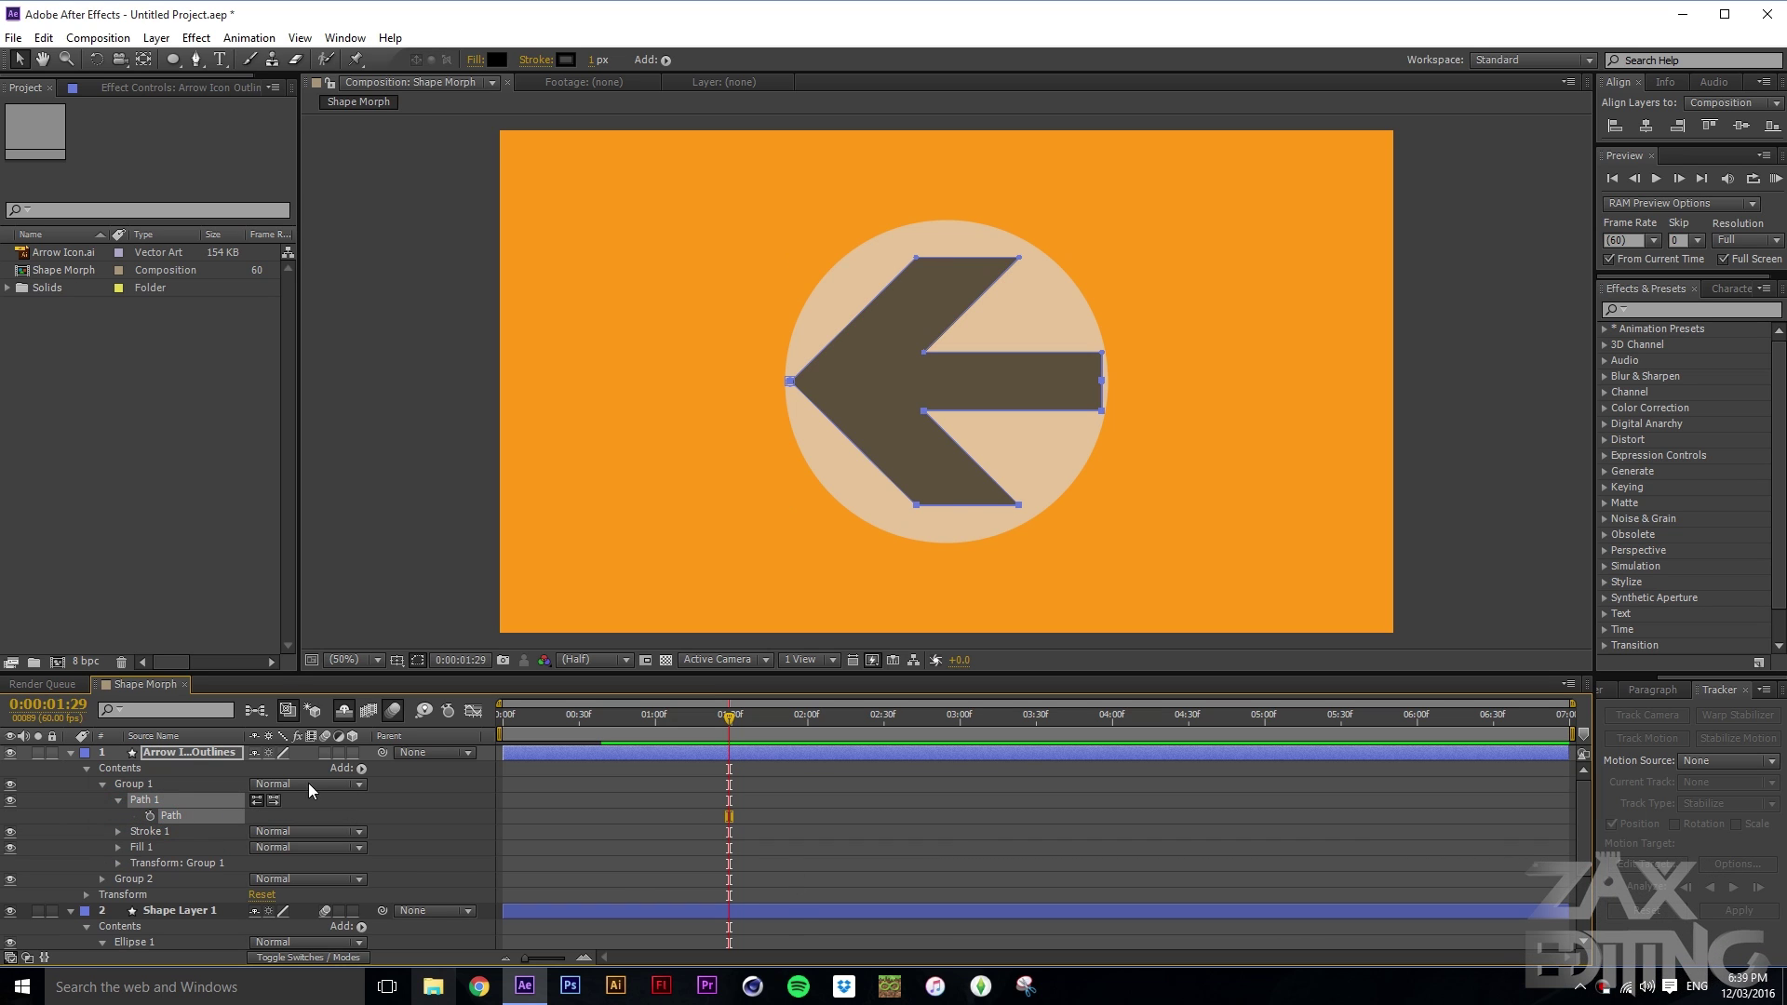
Step: Collapse the expanded layers and delete the Arrow Icon outlines shape layer
{"action": "left_click", "coordinate": [70, 753]}
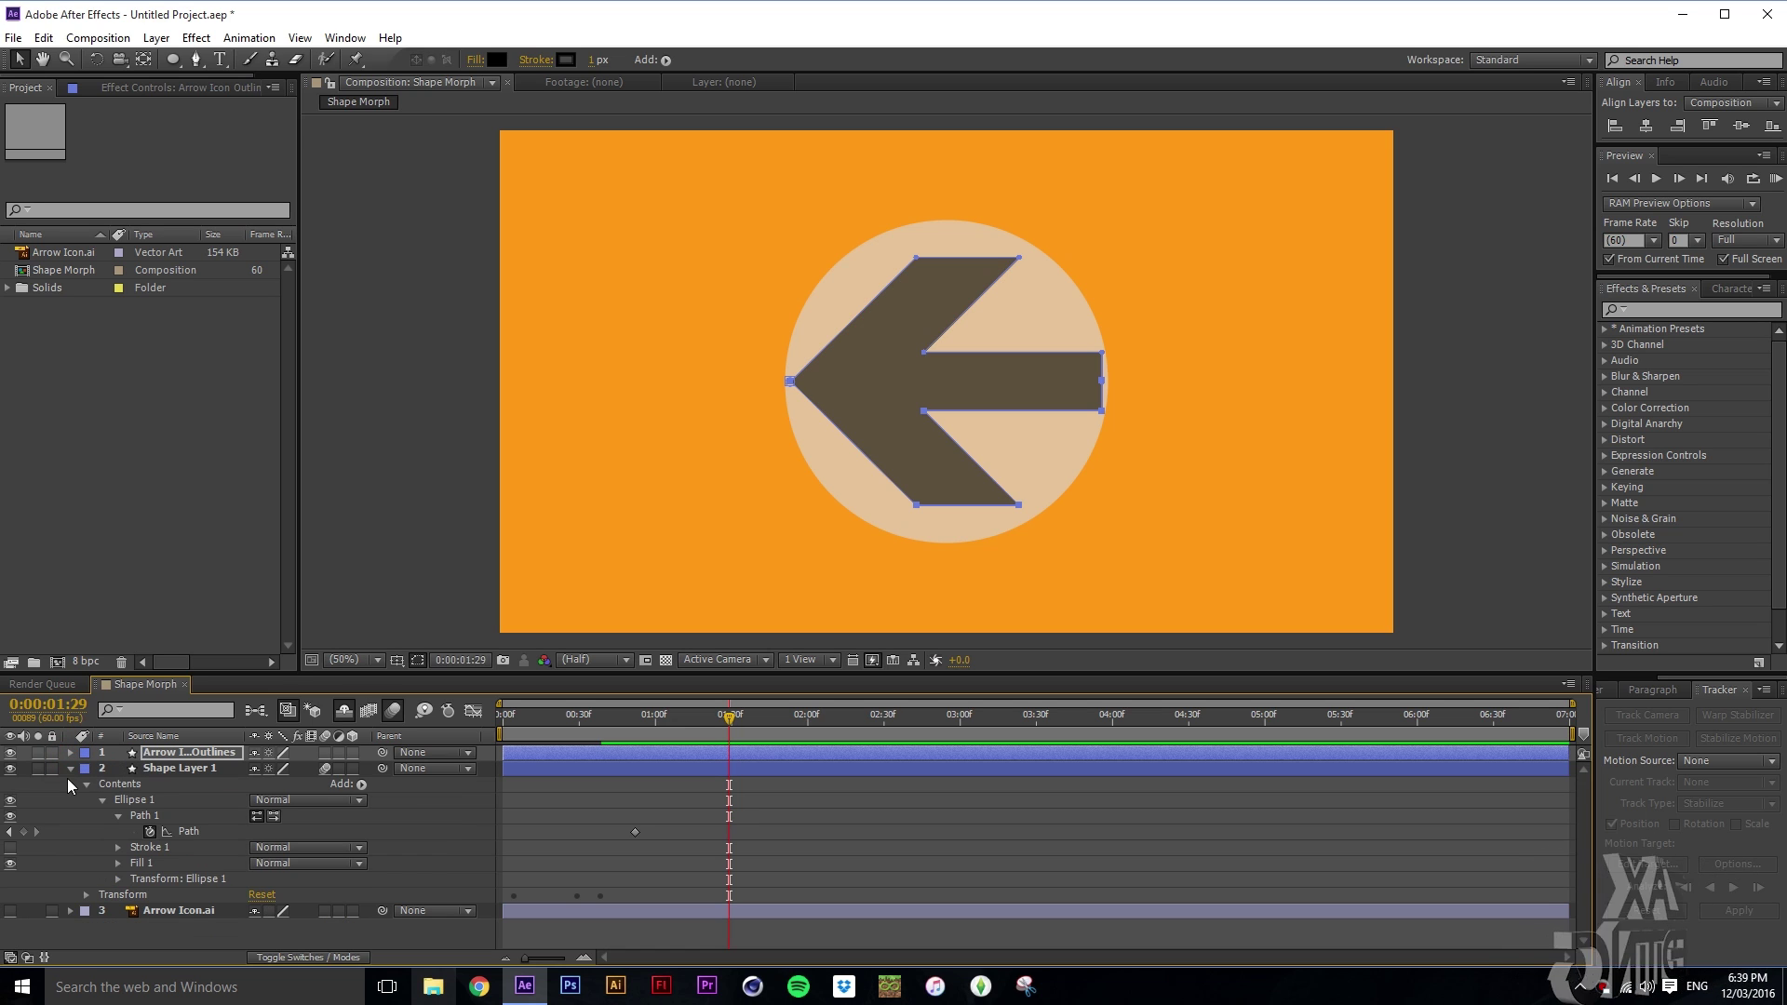
{"action": "left_click", "coordinate": [71, 769]}
{"action": "key", "text": "Delete"}
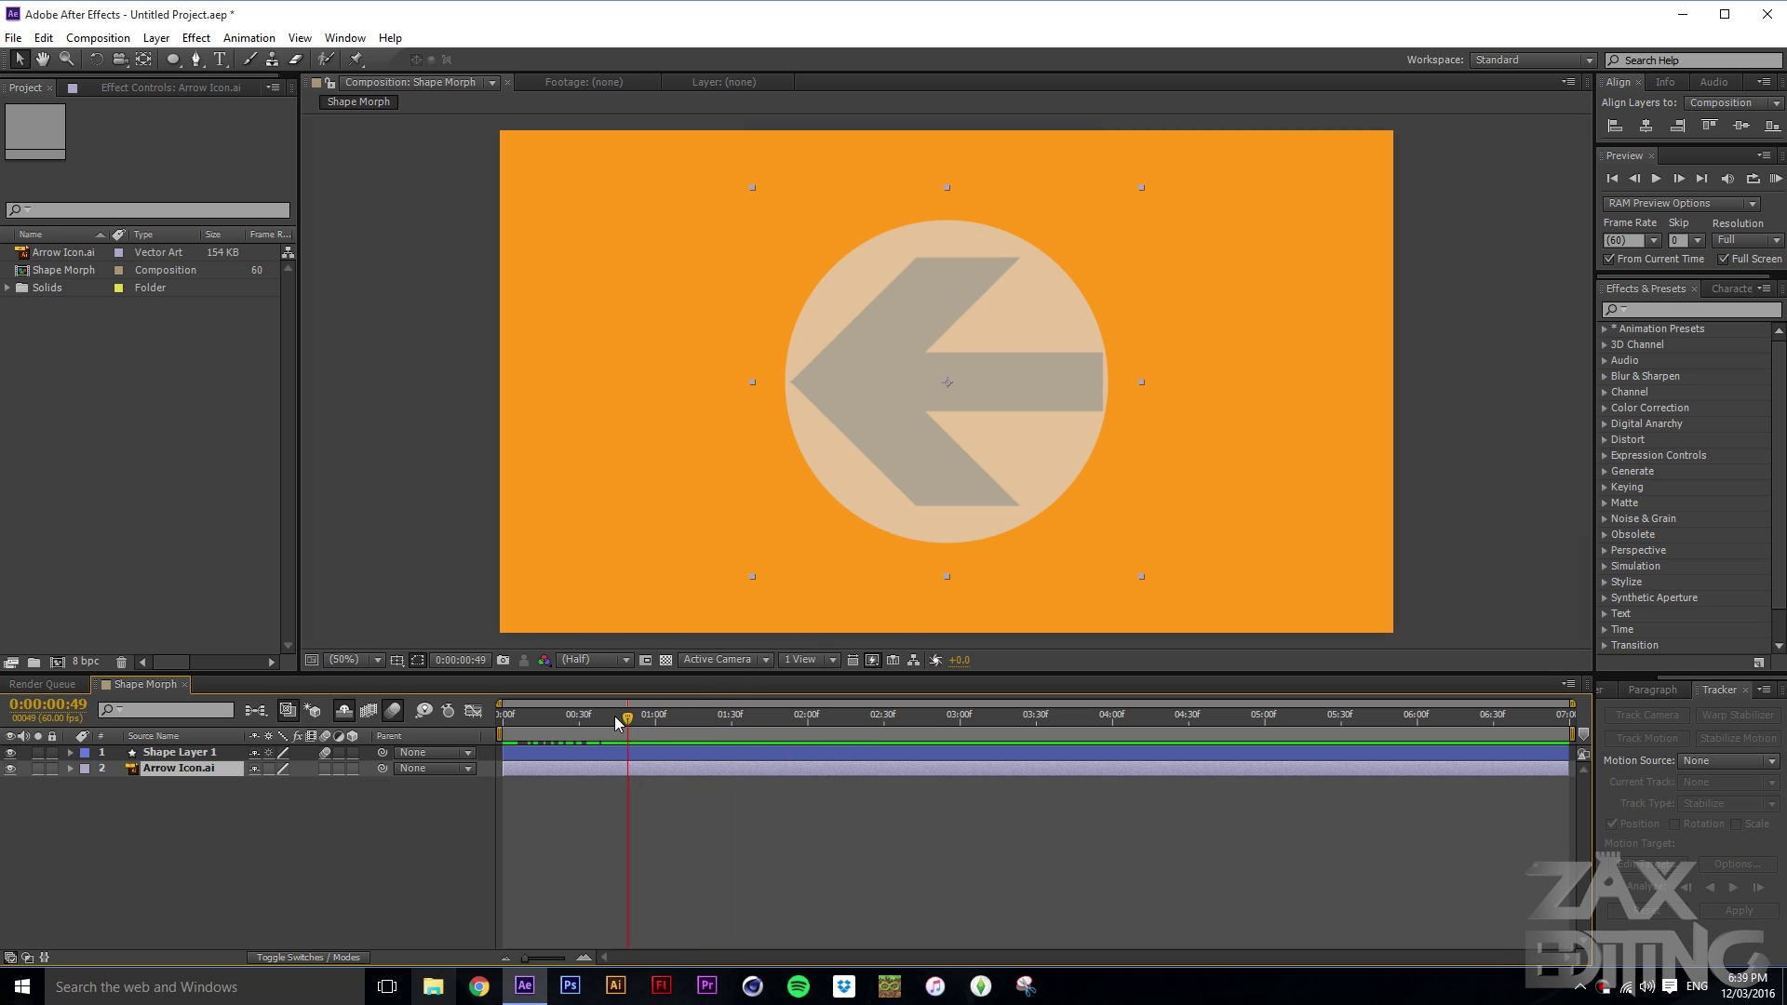
Step: Reveal Shape Layer 1's keyframed properties and add a second Path keyframe at 0:00:01:32
{"action": "left_click", "coordinate": [679, 724]}
{"action": "left_click", "coordinate": [182, 752]}
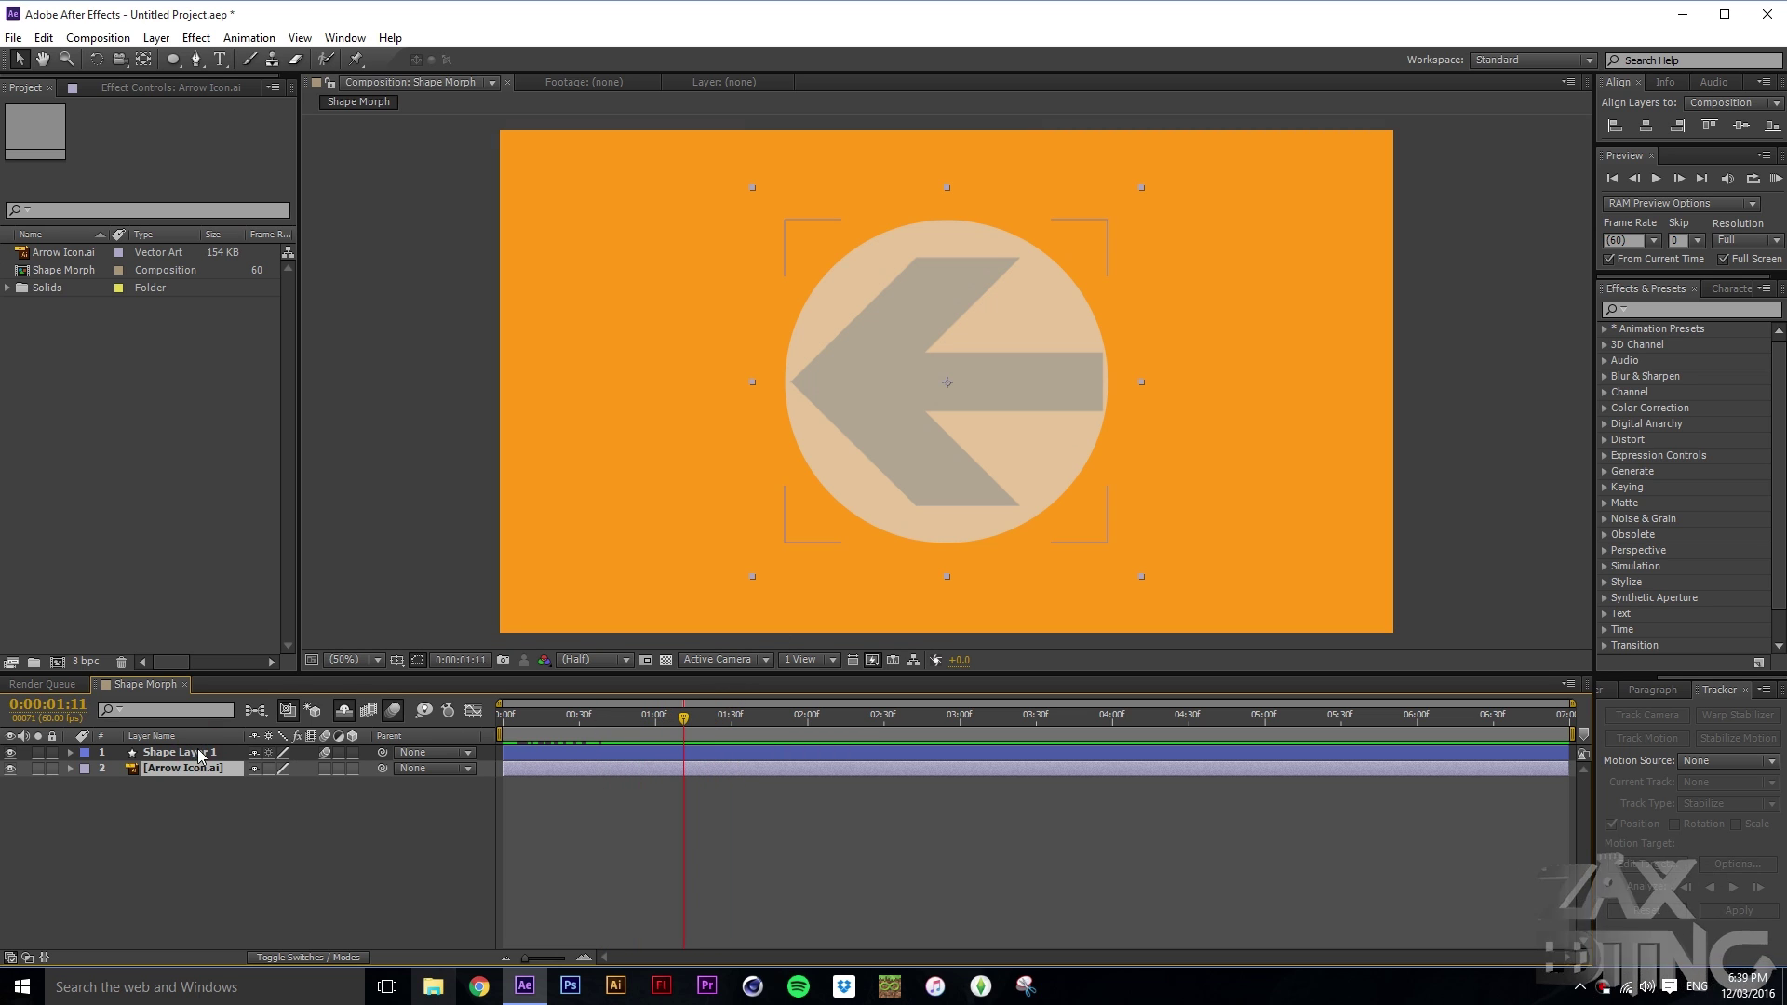
{"action": "key", "text": "u"}
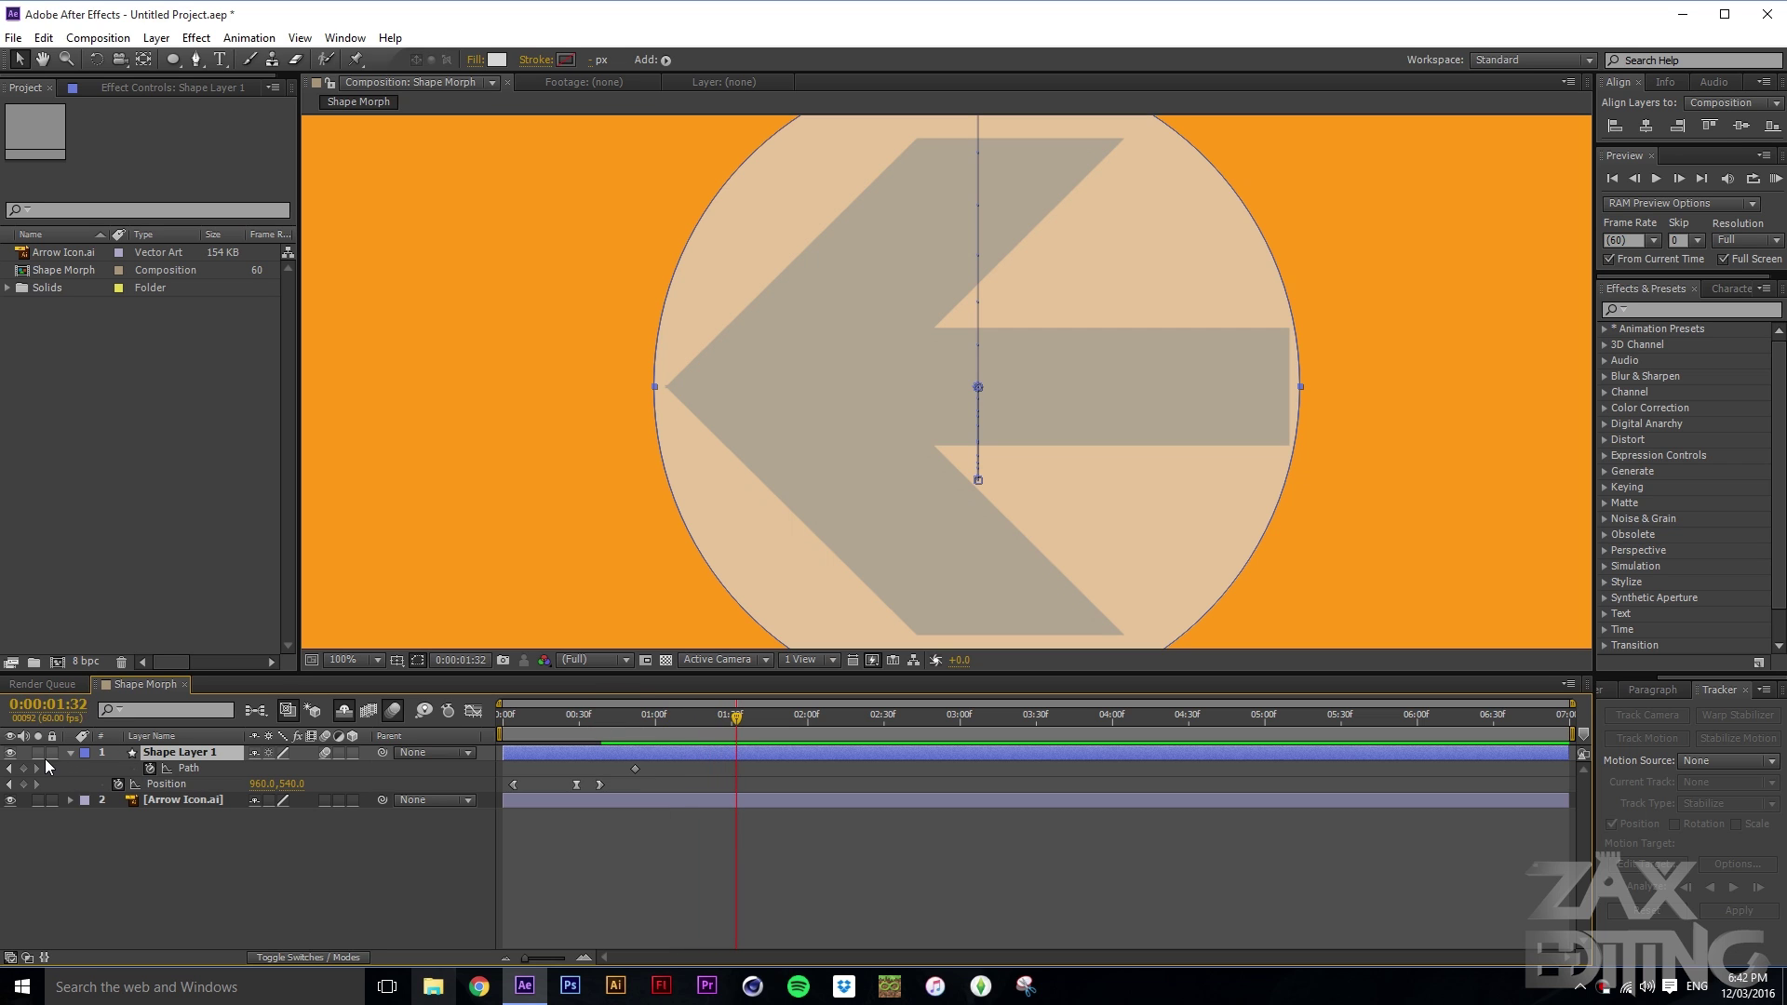
{"action": "left_click", "coordinate": [23, 768]}
{"action": "scroll", "coordinate": [858, 556], "scroll_direction": "down", "scroll_amount": 2}
{"action": "key", "text": "h"}
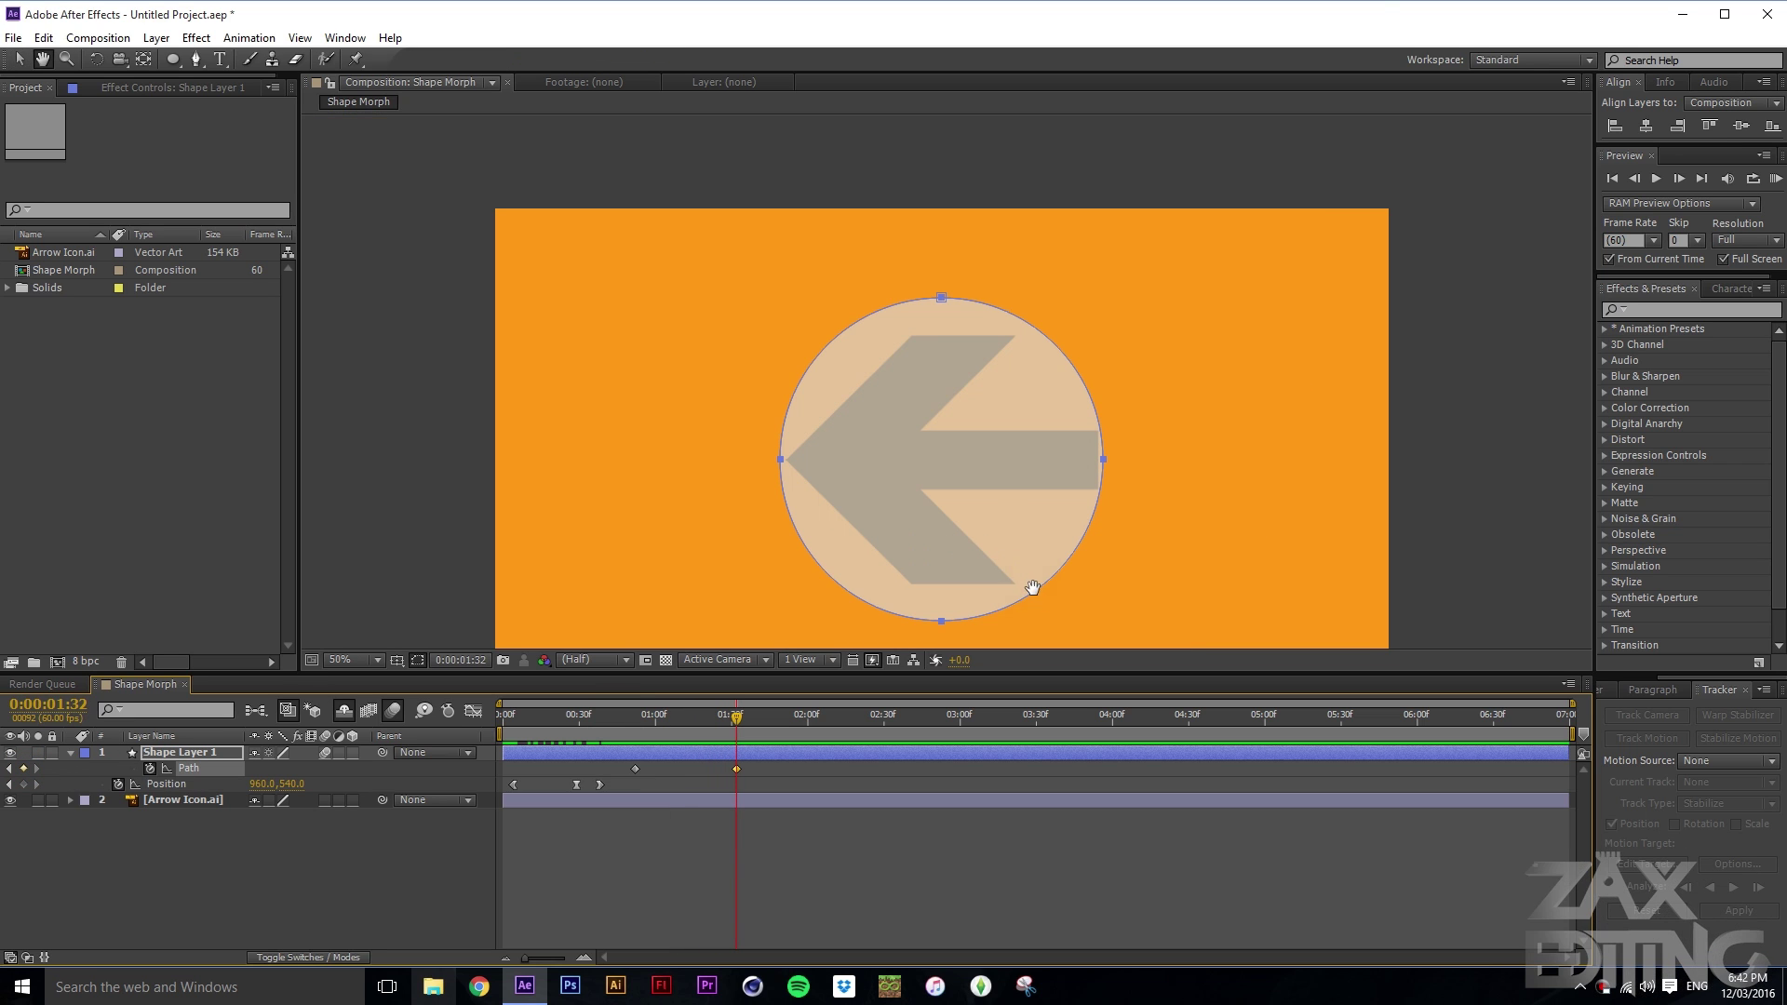
{"action": "left_click_drag", "start_coordinate": [1032, 589], "coordinate": [1026, 547]}
{"action": "key", "text": "v"}
{"action": "scroll", "coordinate": [1002, 438], "scroll_direction": "up", "scroll_amount": 2}
{"action": "scroll", "coordinate": [1001, 438], "scroll_direction": "down", "scroll_amount": 2}
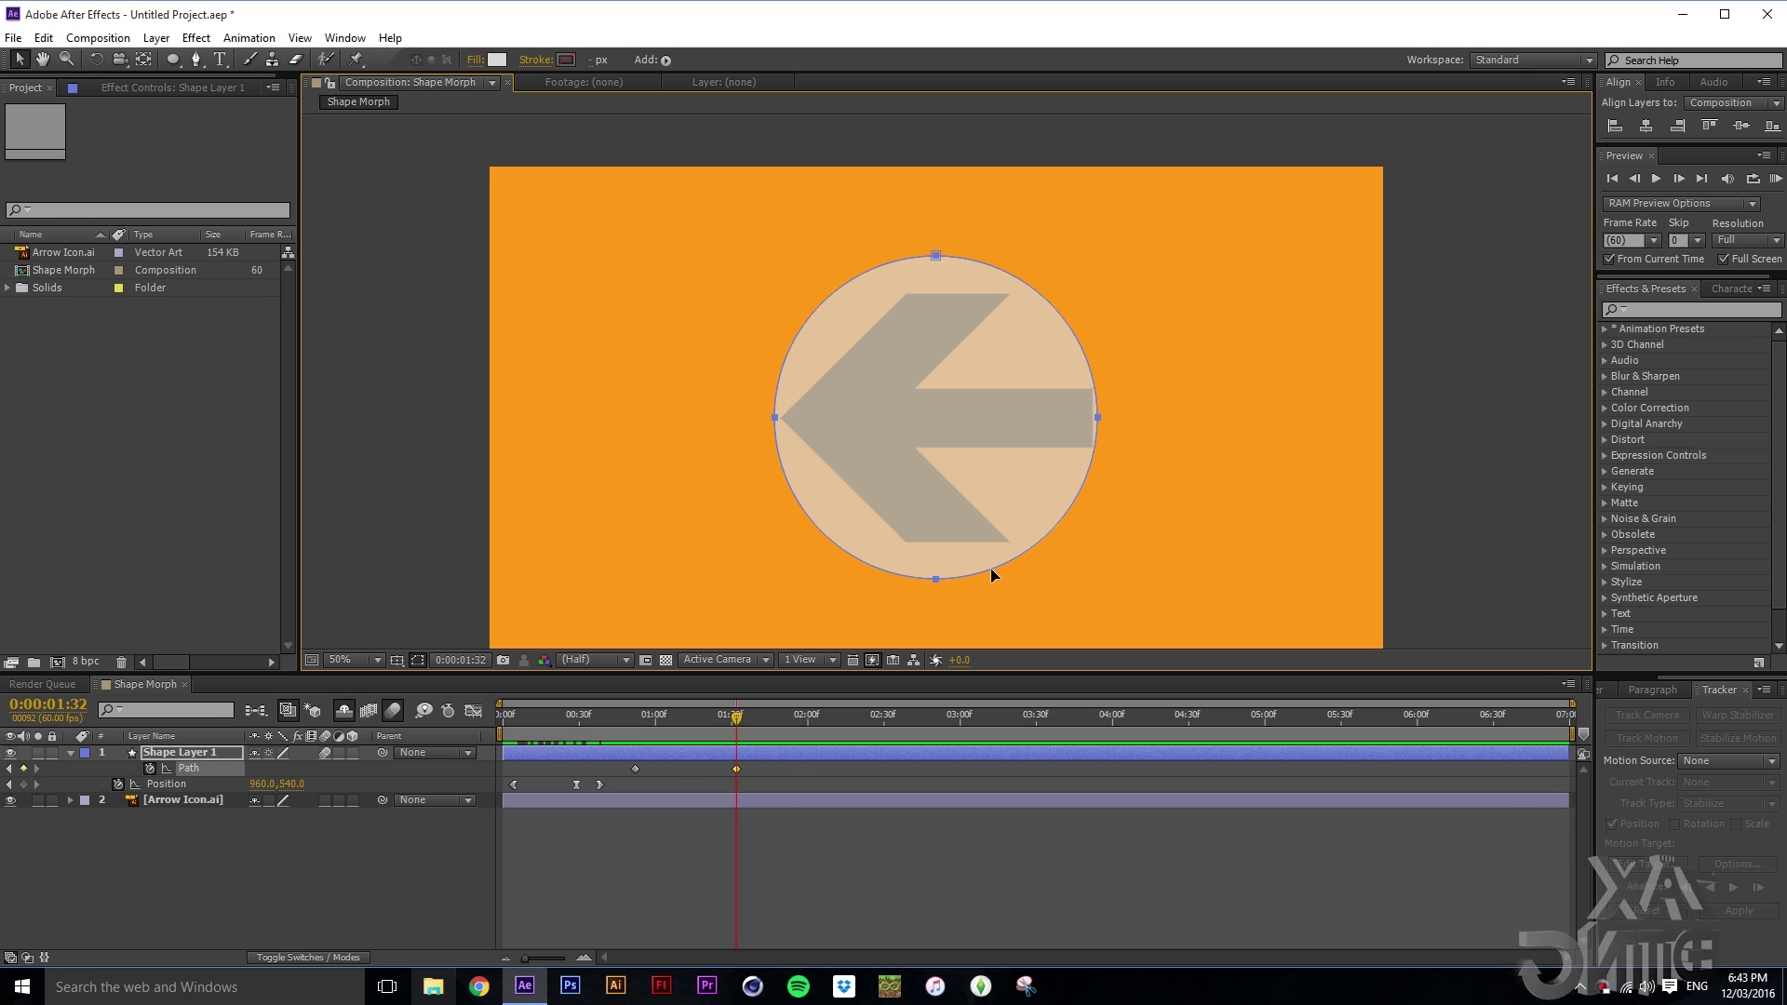
Step: Add a point on the circle path's lower right curve, place it on the arrow's lower wing tip, and align the bottom point with the wing's other corner
{"action": "key", "text": "g"}
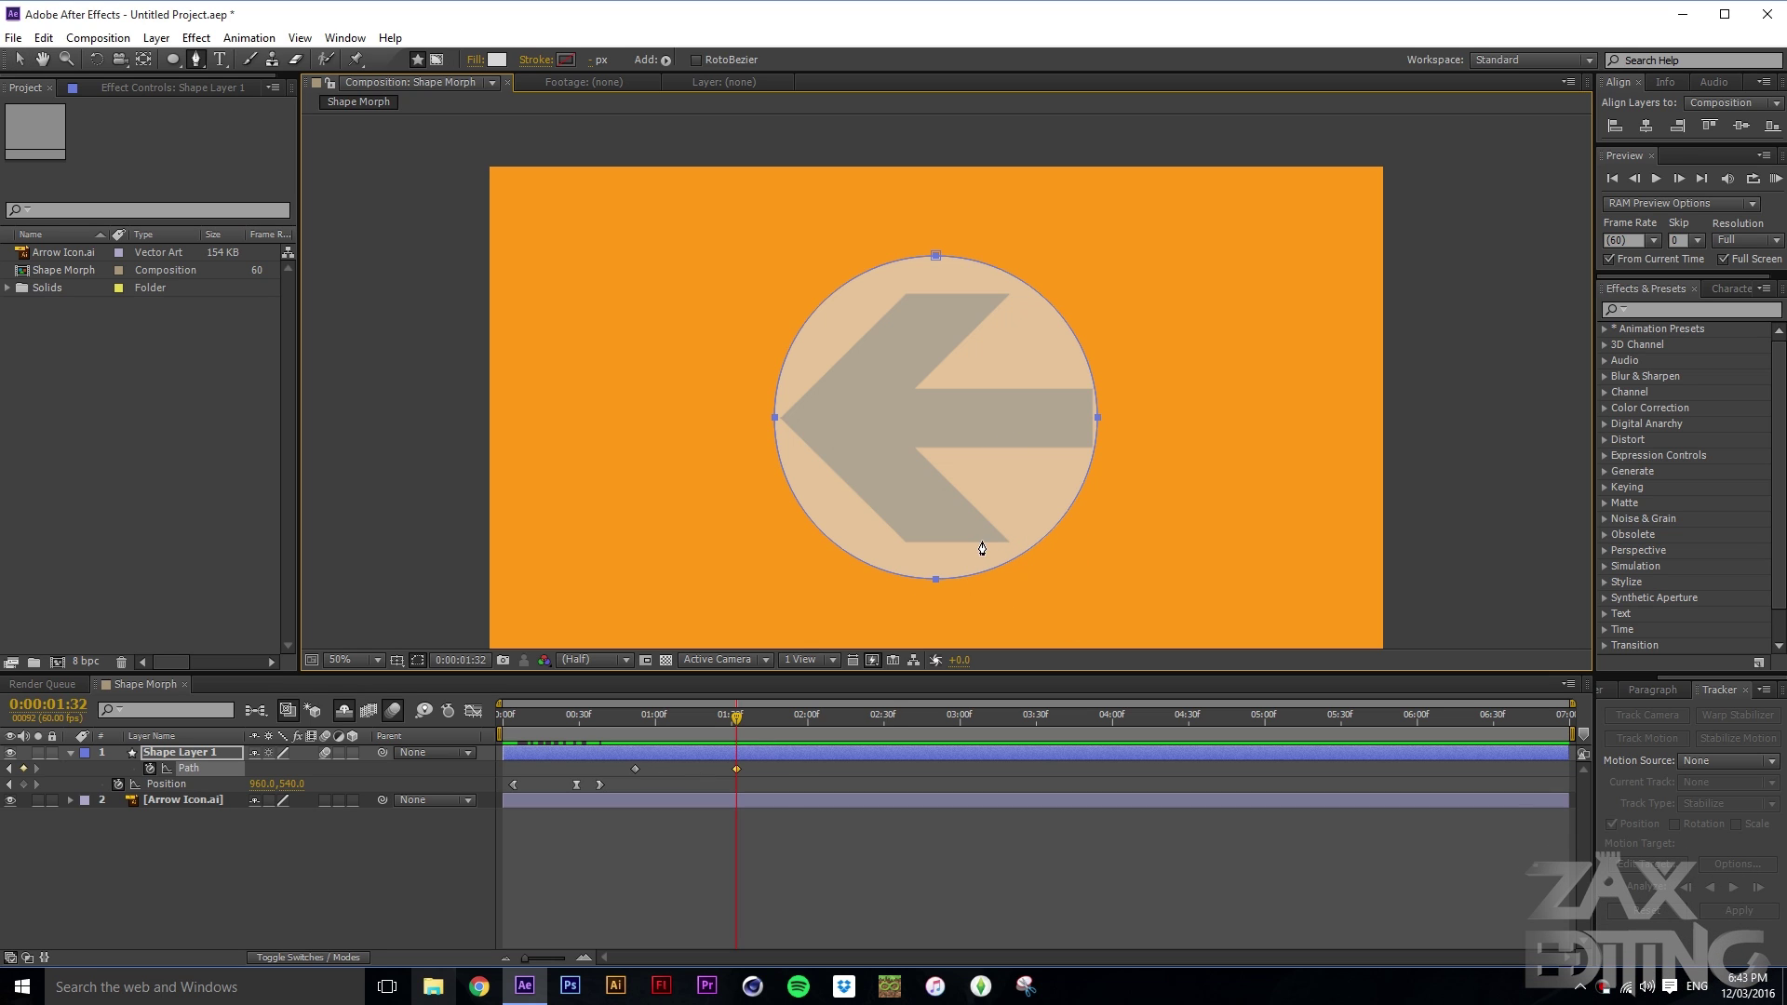
{"action": "scroll", "coordinate": [1024, 572], "scroll_direction": "up", "scroll_amount": 6}
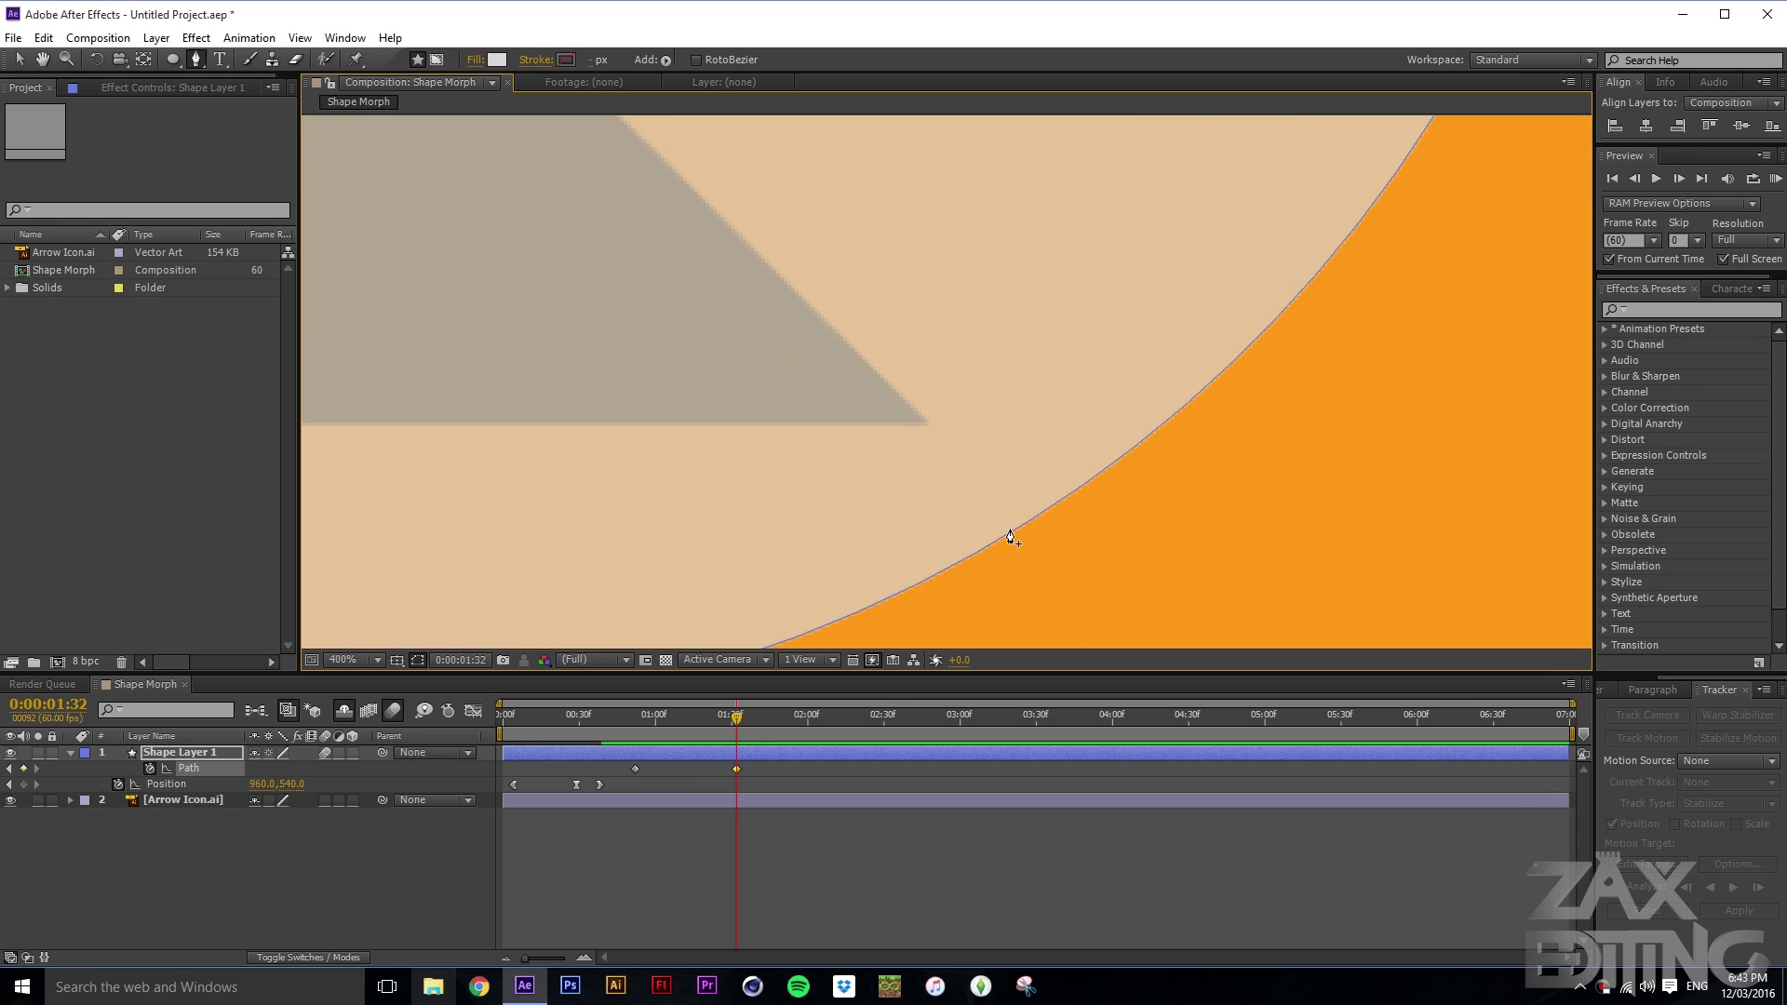
{"action": "left_click", "coordinate": [1009, 535]}
{"action": "left_click_drag", "start_coordinate": [1013, 530], "coordinate": [929, 421]}
{"action": "key", "text": "space"}
{"action": "left_click_drag", "start_coordinate": [768, 492], "coordinate": [1101, 287]}
{"action": "left_click_drag", "start_coordinate": [676, 515], "coordinate": [439, 219]}
{"action": "scroll", "coordinate": [782, 180], "scroll_direction": "down", "scroll_amount": 3}
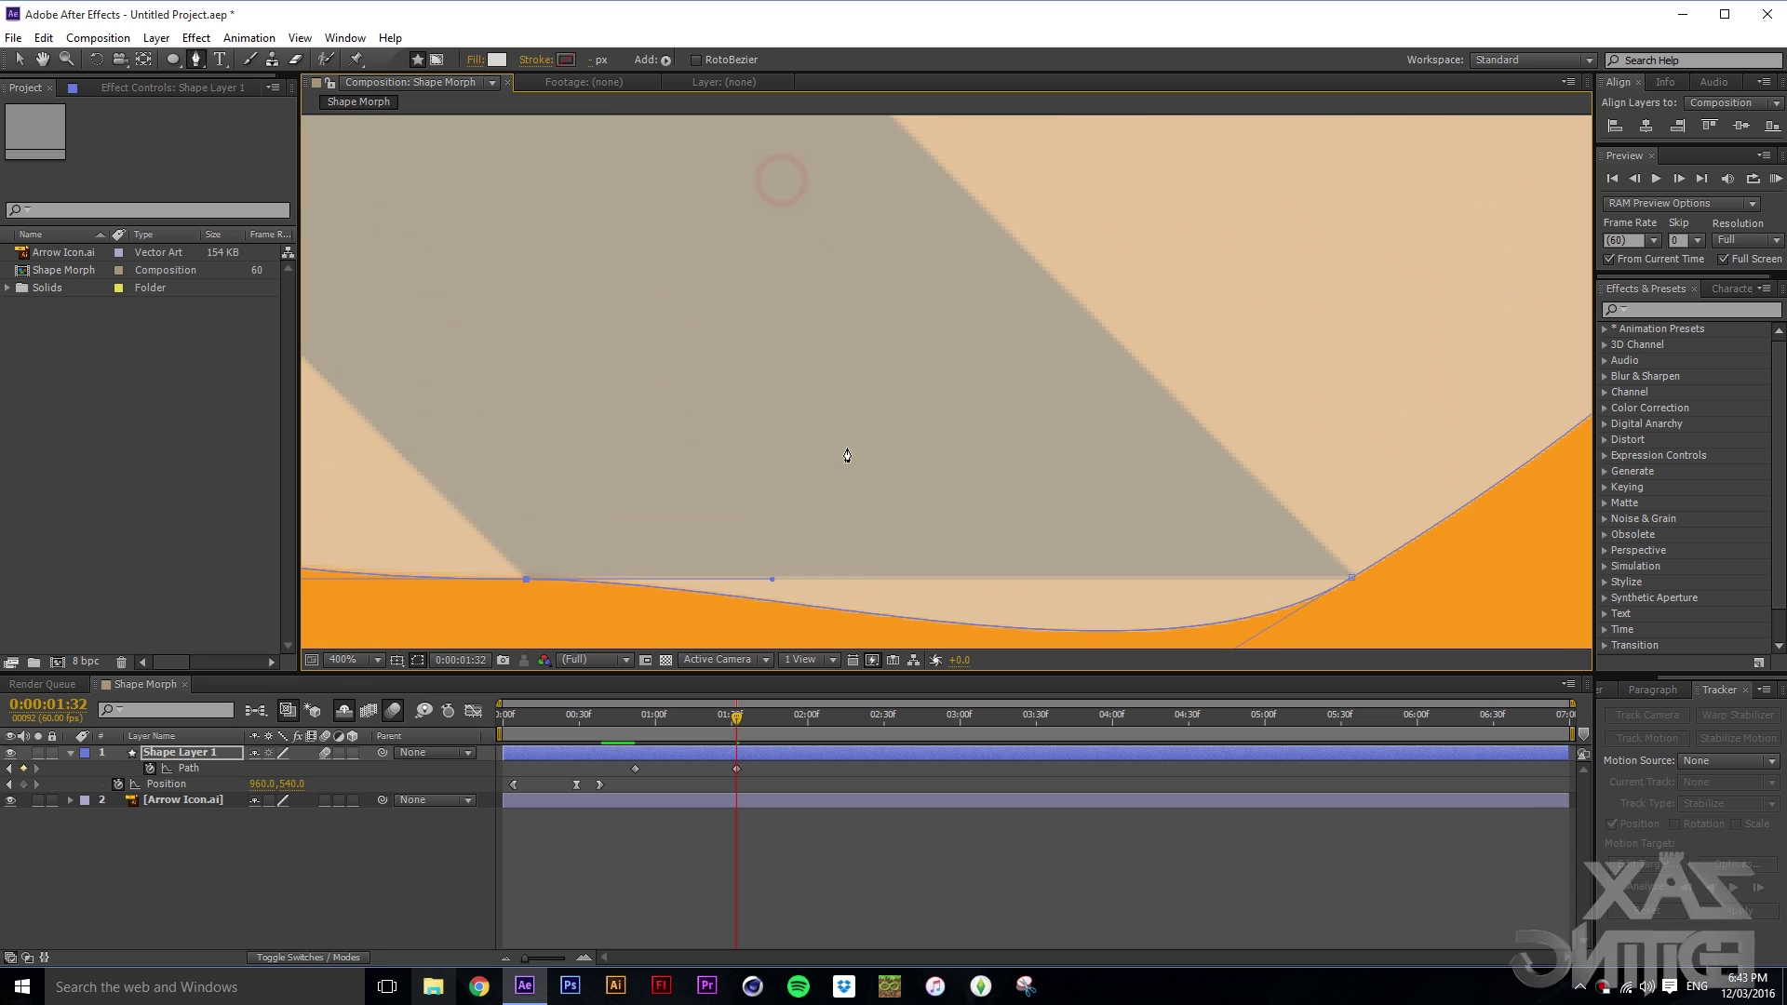
{"action": "scroll", "coordinate": [791, 429], "scroll_direction": "up", "scroll_amount": 5}
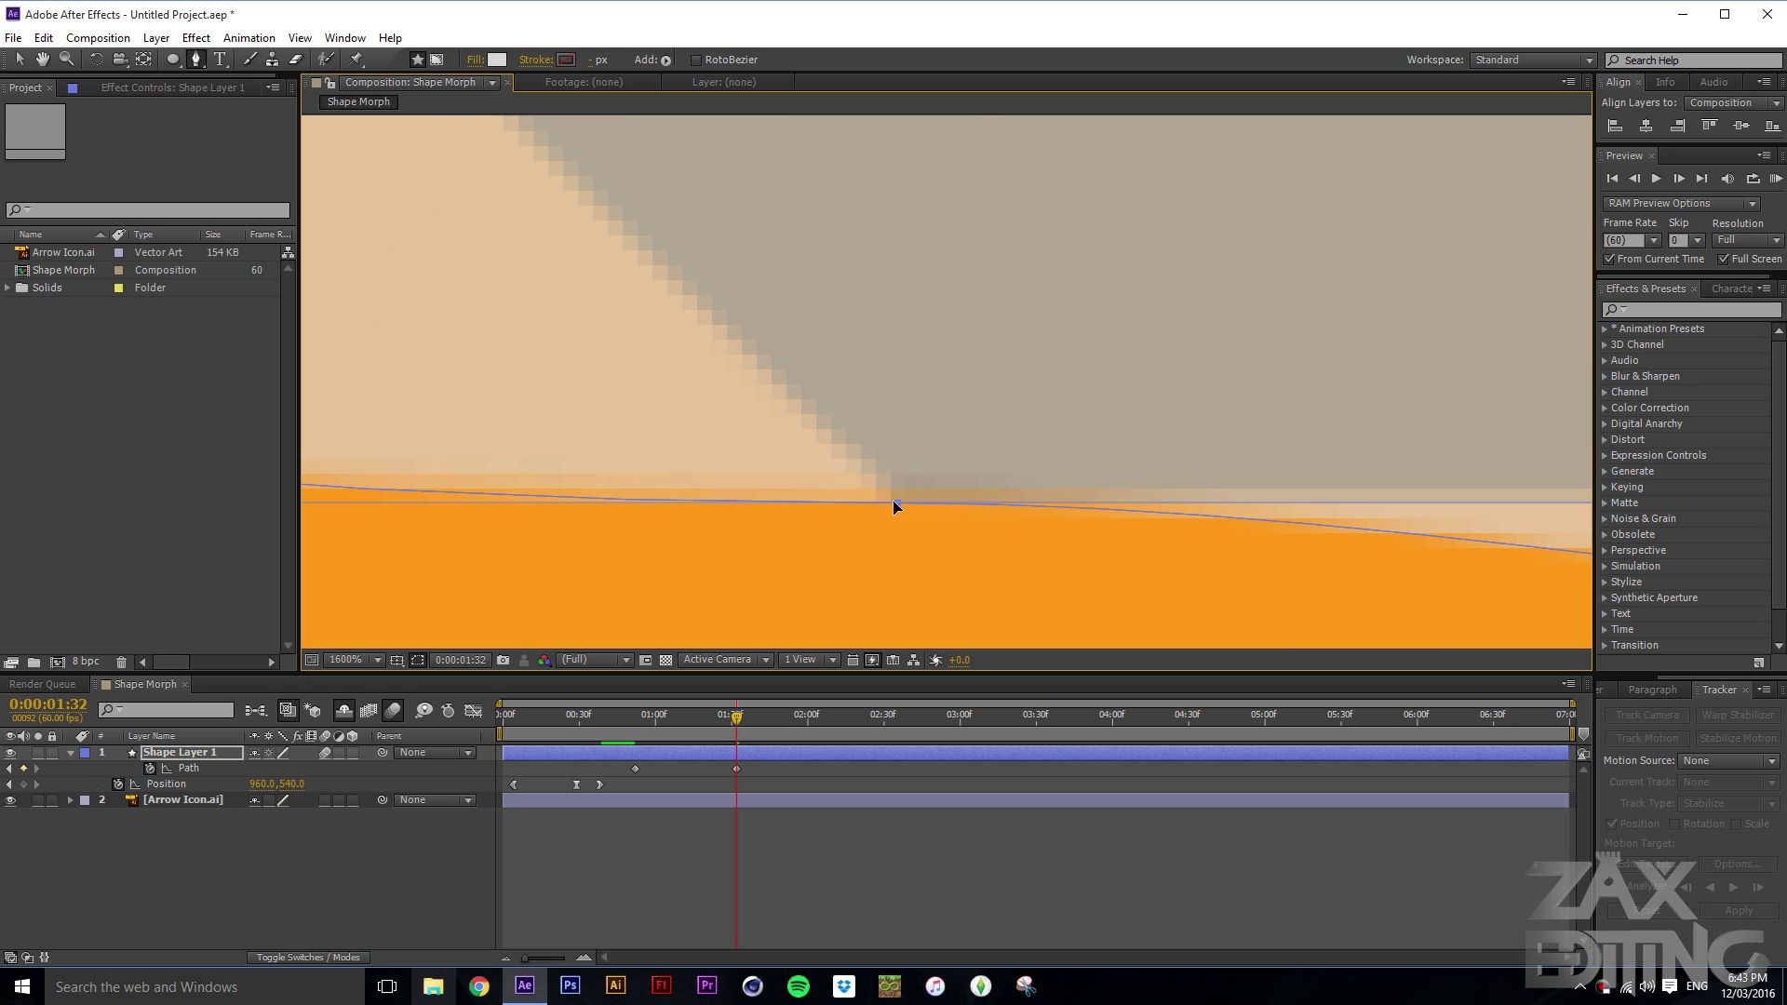
{"action": "scroll", "coordinate": [1157, 406], "scroll_direction": "down", "scroll_amount": 4}
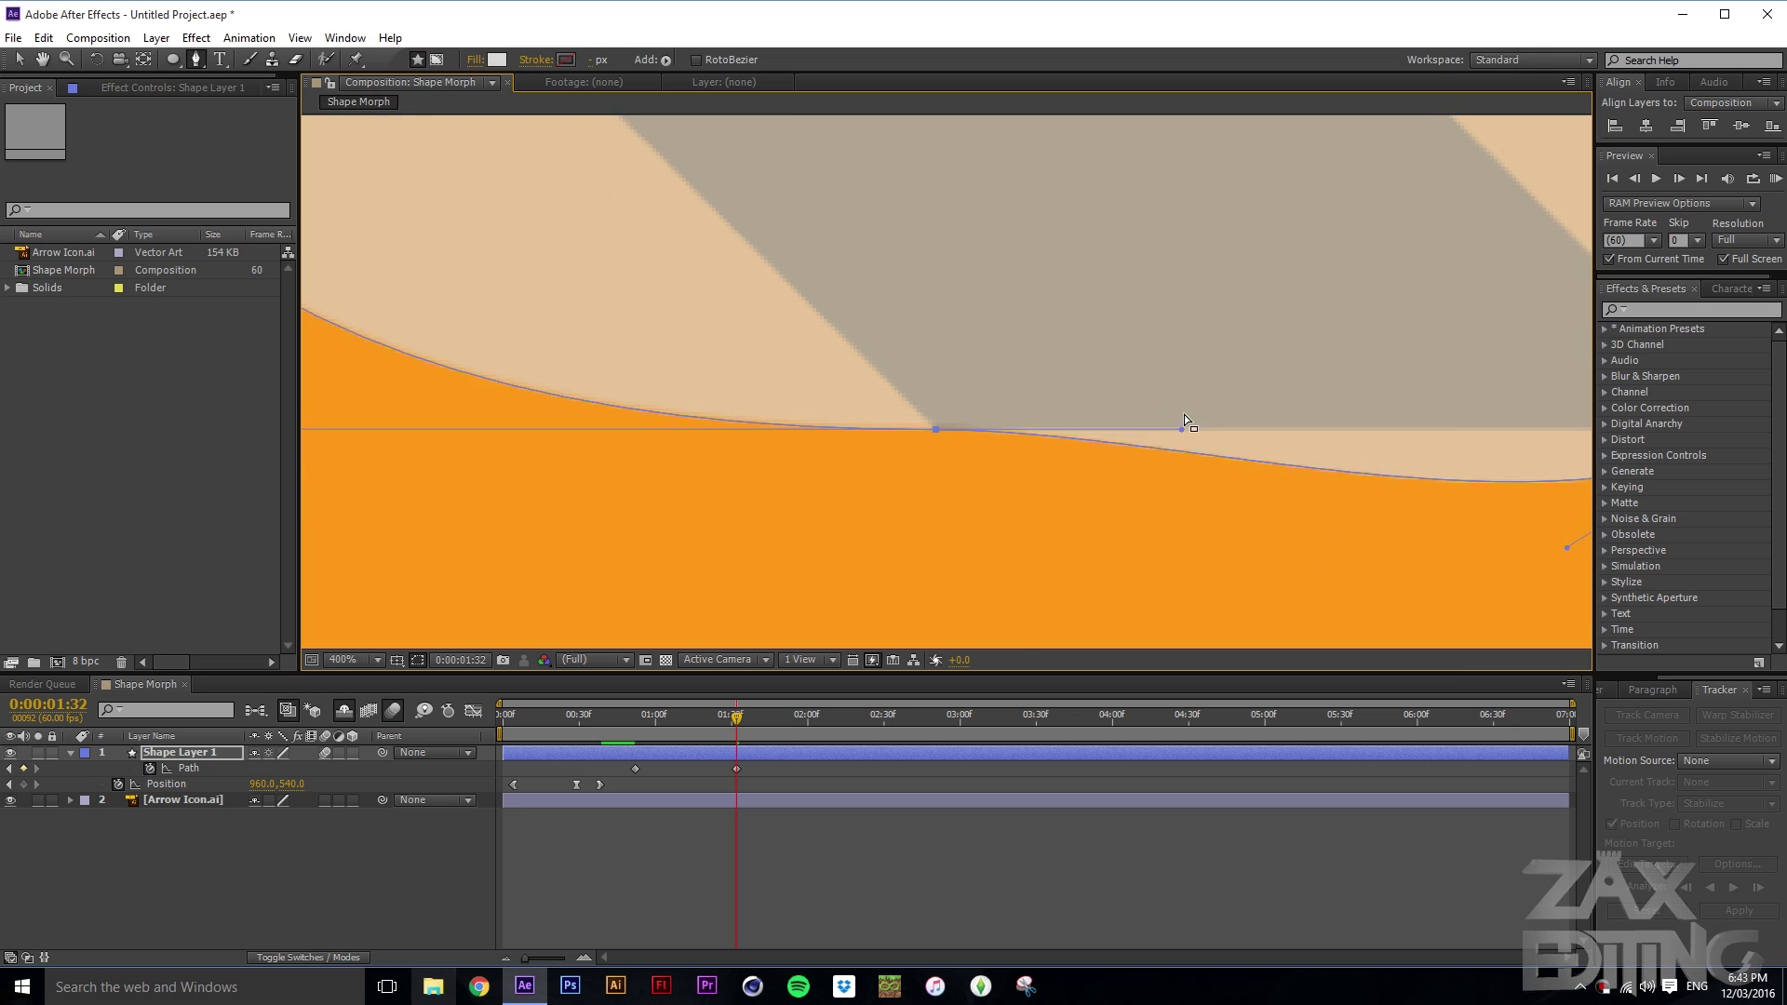
{"action": "scroll", "coordinate": [1061, 484], "scroll_direction": "up", "scroll_amount": 4}
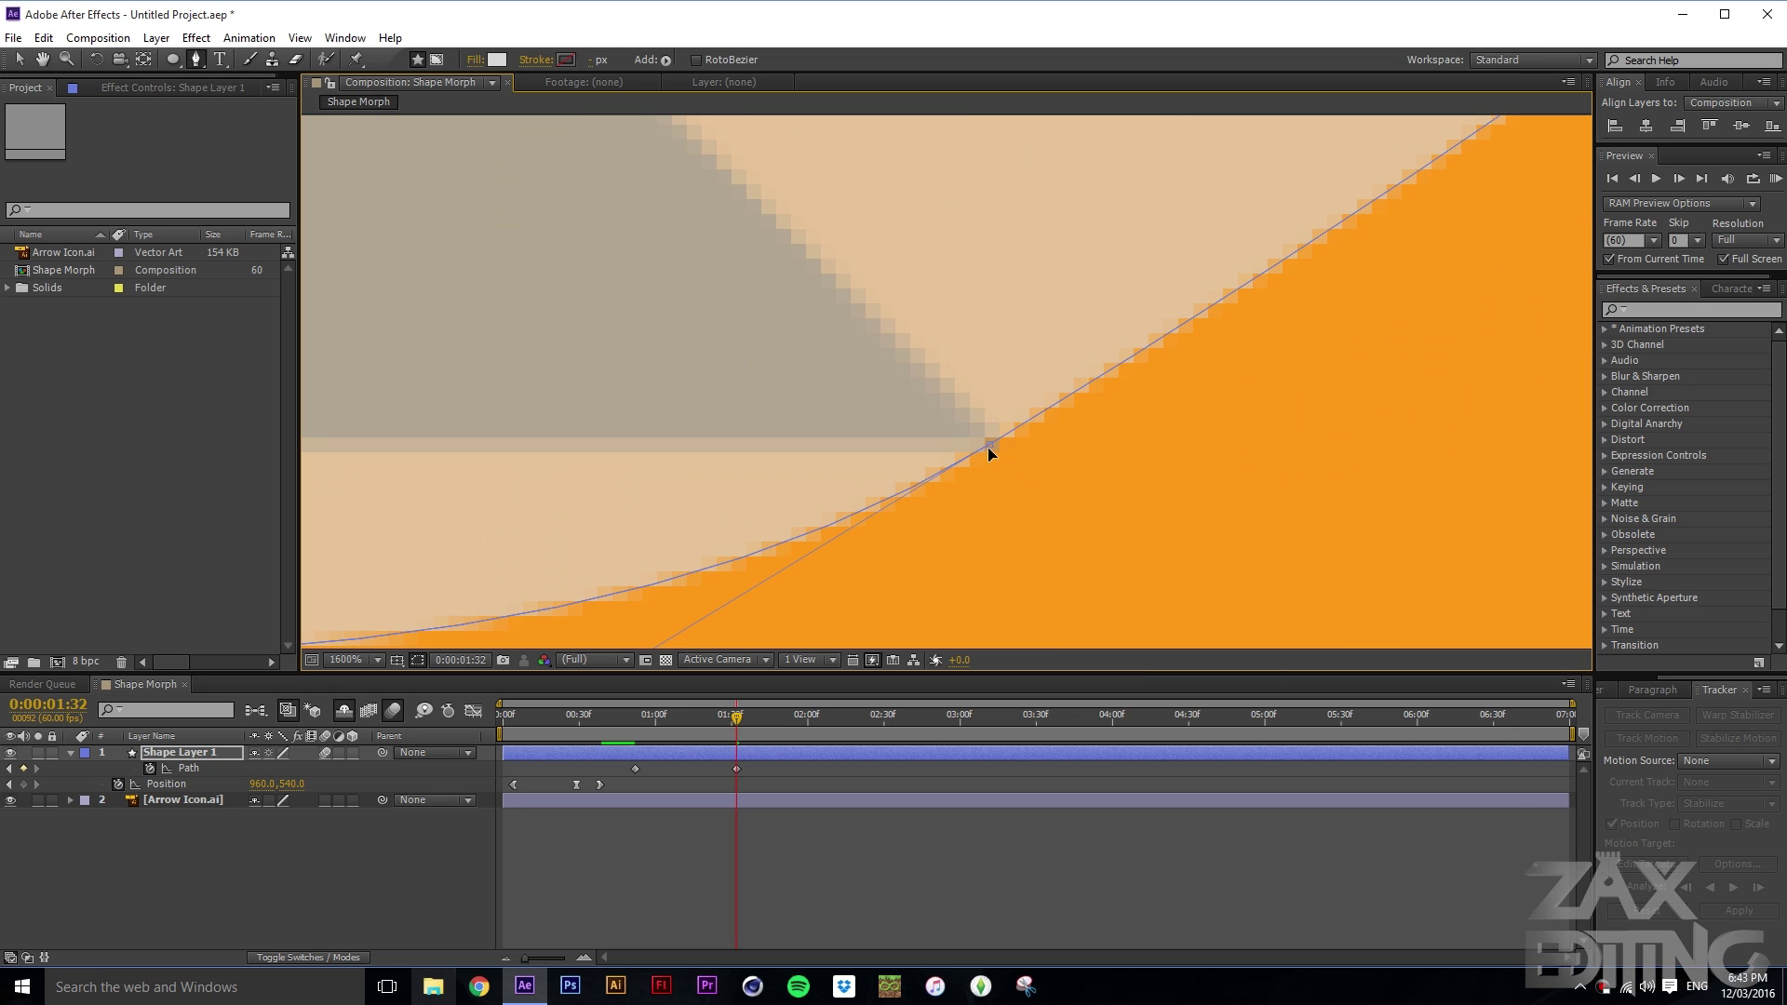
{"action": "scroll", "coordinate": [998, 442], "scroll_direction": "down", "scroll_amount": 5}
Step: Add a path point between the lower wing tip and the right point and place it on the arrow's lower inner corner
{"action": "key", "text": "h"}
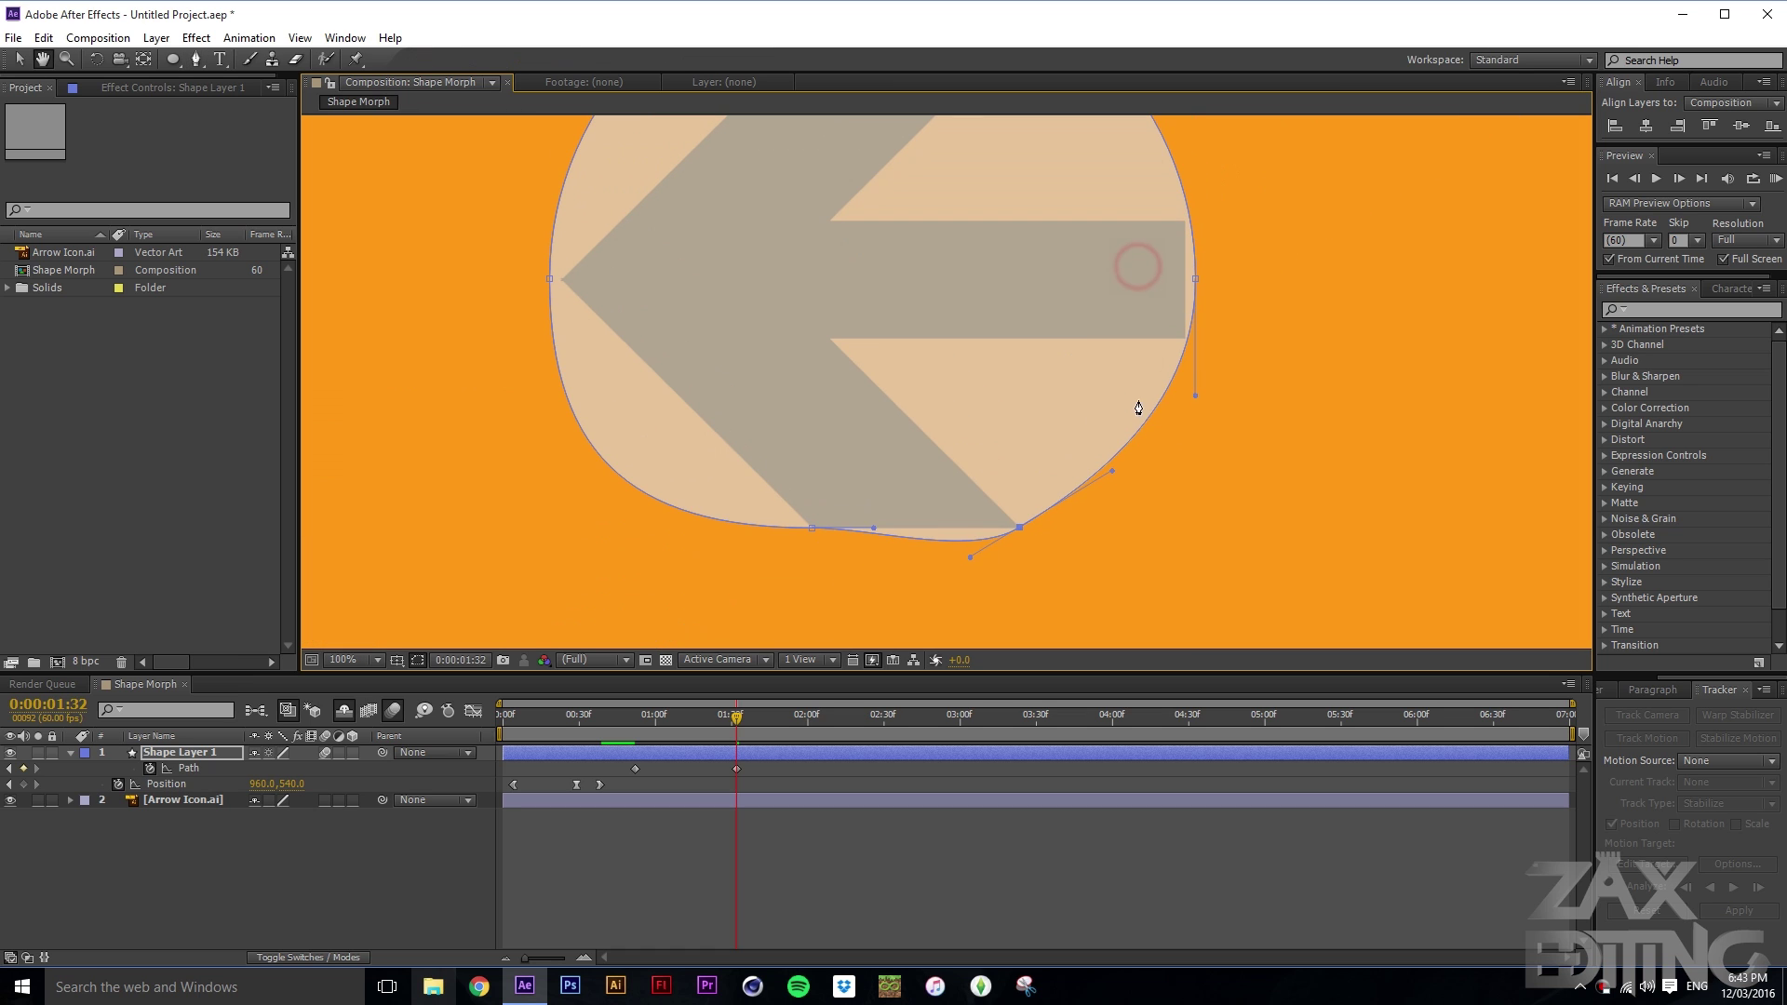
{"action": "left_click_drag", "start_coordinate": [1143, 433], "coordinate": [835, 343]}
{"action": "scroll", "coordinate": [835, 343], "scroll_direction": "up", "scroll_amount": 5}
{"action": "scroll", "coordinate": [823, 350], "scroll_direction": "down", "scroll_amount": 6}
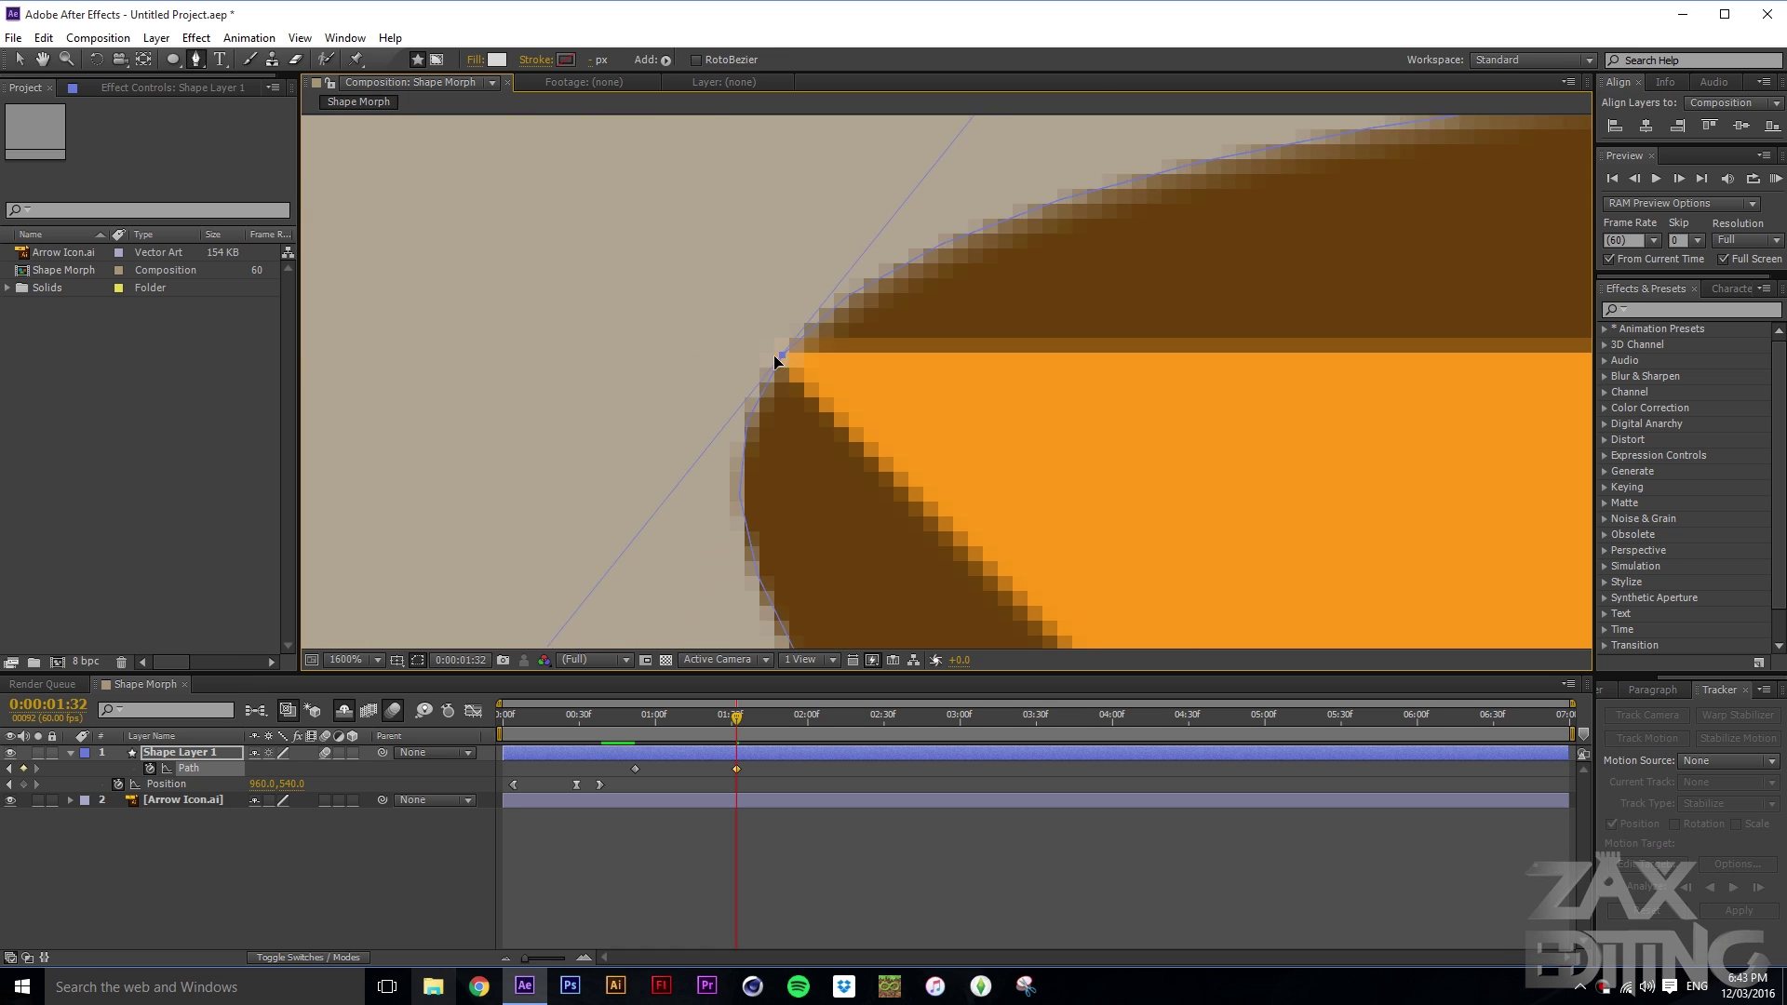
Step: Move the right point to the arrow shaft's lower end corner and place points on the shaft's upper corners and the upper wing's corners
{"action": "key", "text": "h"}
{"action": "key", "text": "g"}
{"action": "left_click_drag", "start_coordinate": [788, 378], "coordinate": [765, 494]}
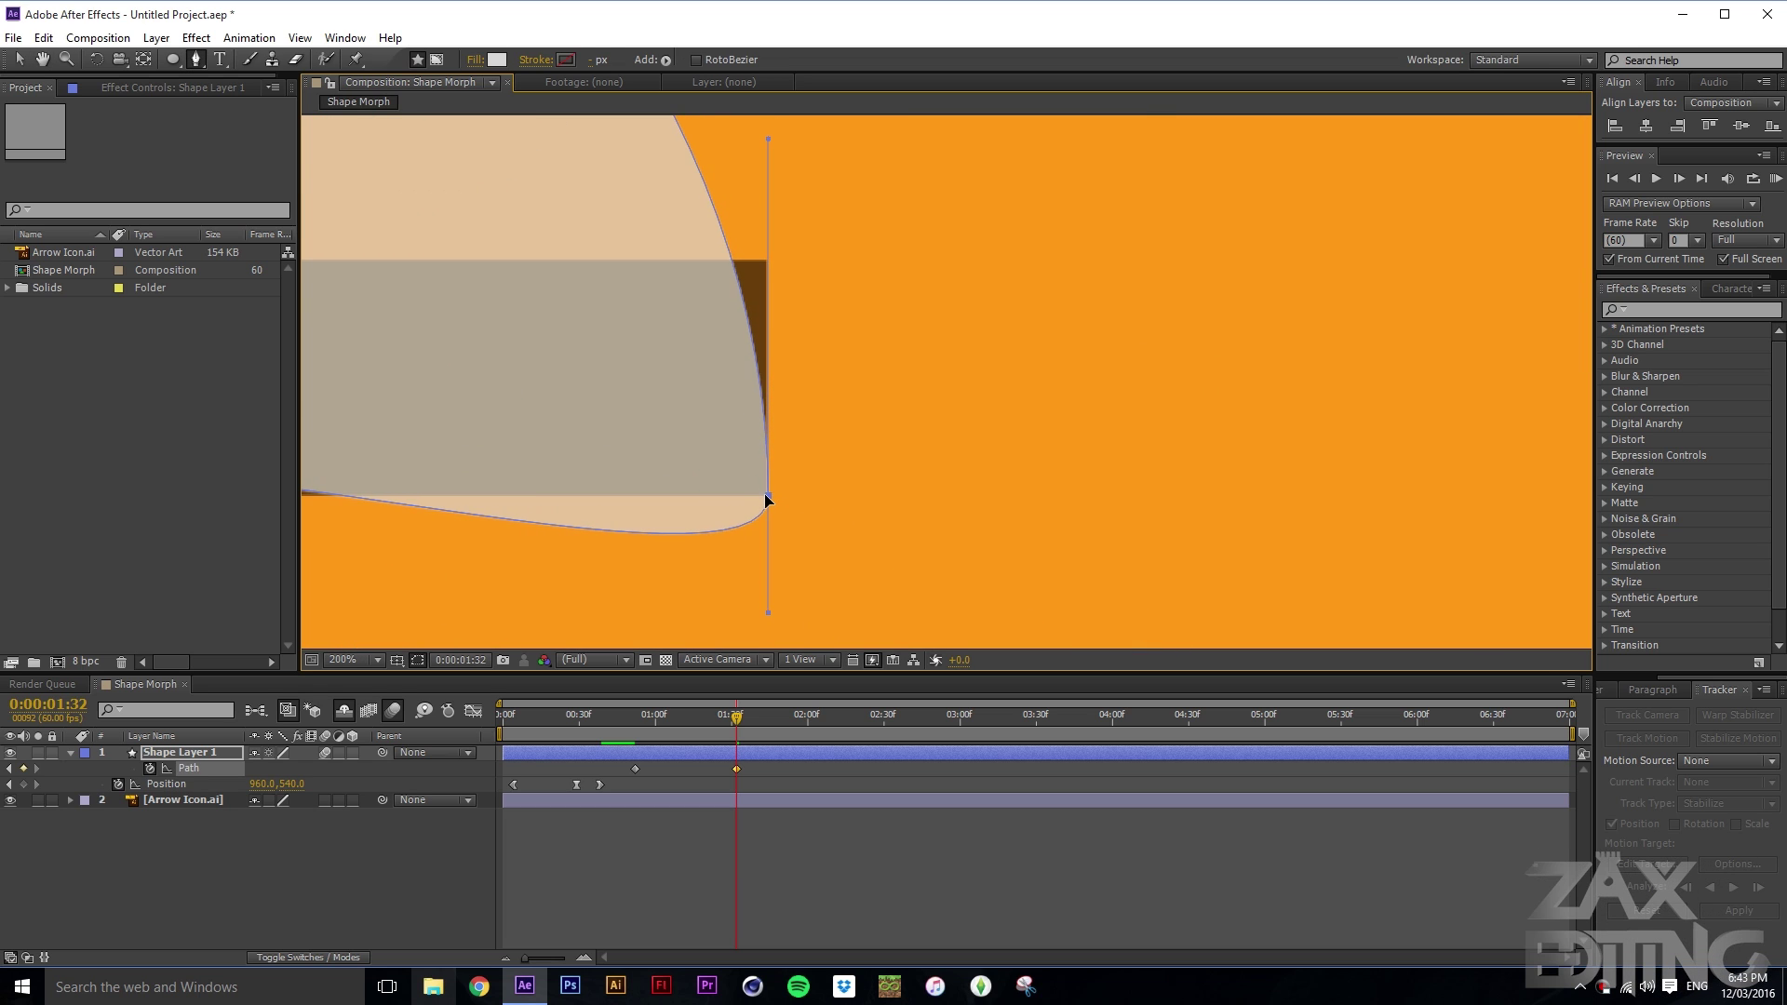
{"action": "scroll", "coordinate": [765, 497], "scroll_direction": "up", "scroll_amount": 4}
{"action": "scroll", "coordinate": [793, 502], "scroll_direction": "down", "scroll_amount": 4}
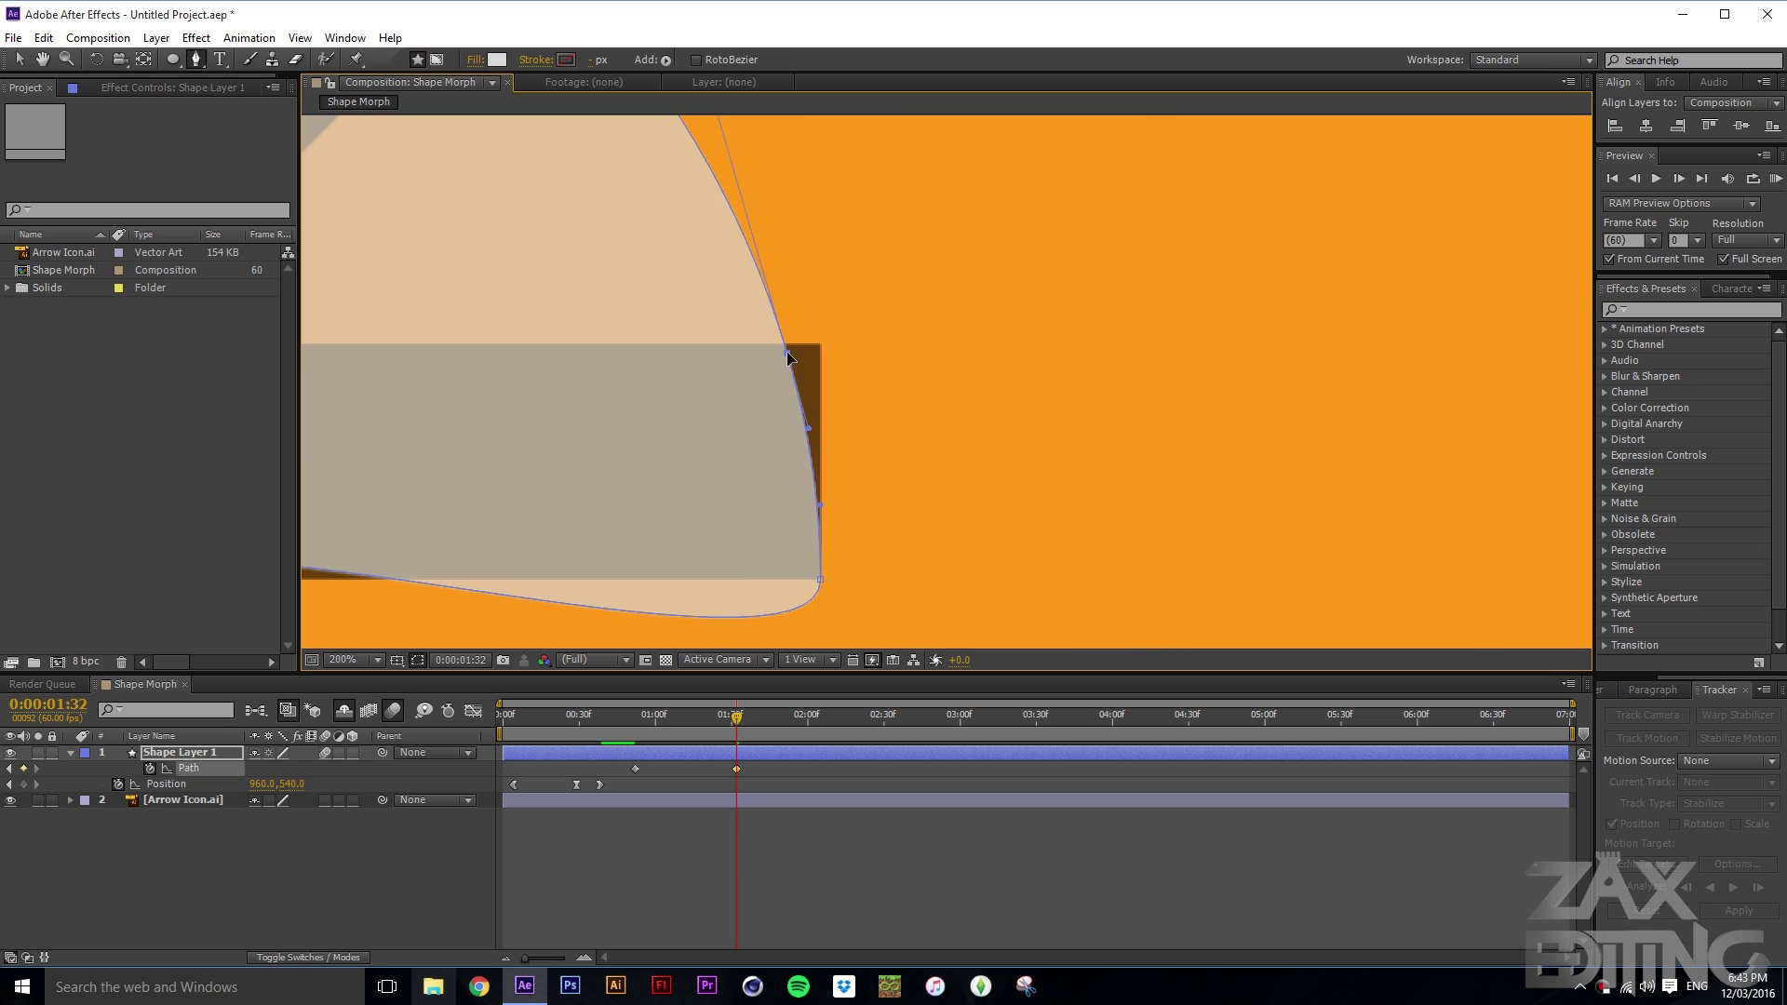
{"action": "scroll", "coordinate": [782, 308], "scroll_direction": "up", "scroll_amount": 2}
{"action": "scroll", "coordinate": [782, 307], "scroll_direction": "up", "scroll_amount": 2}
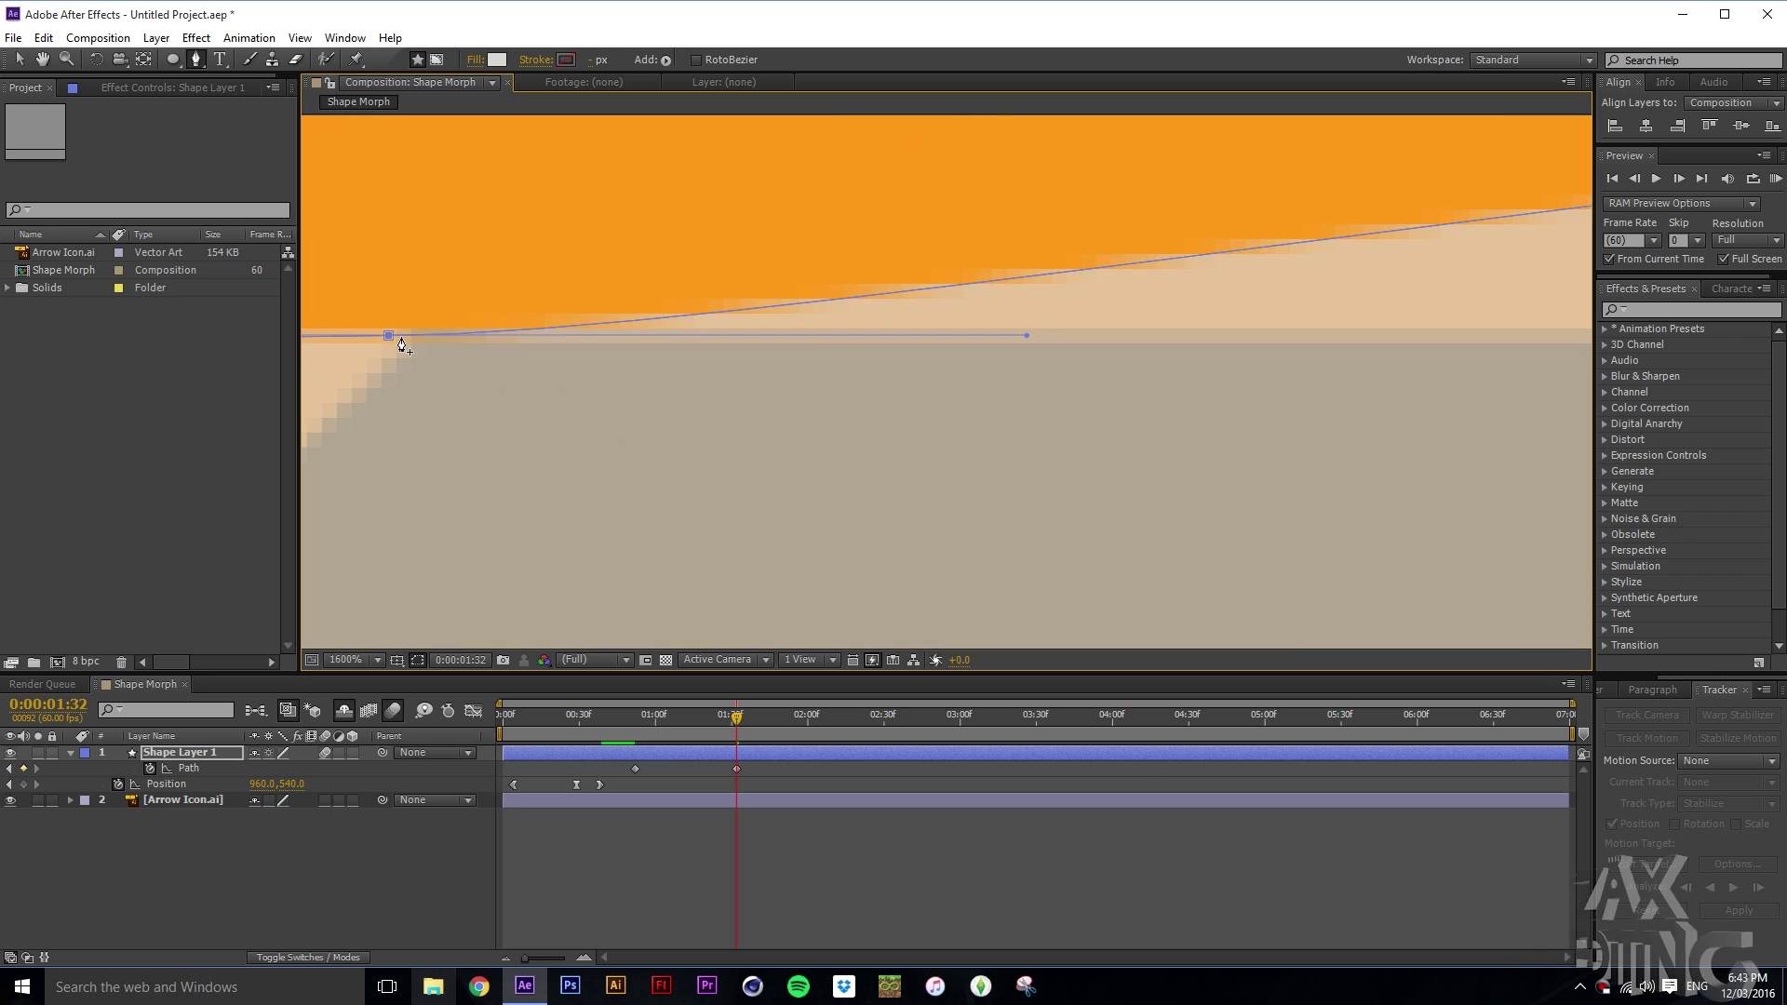
{"action": "scroll", "coordinate": [729, 432], "scroll_direction": "down", "scroll_amount": 8}
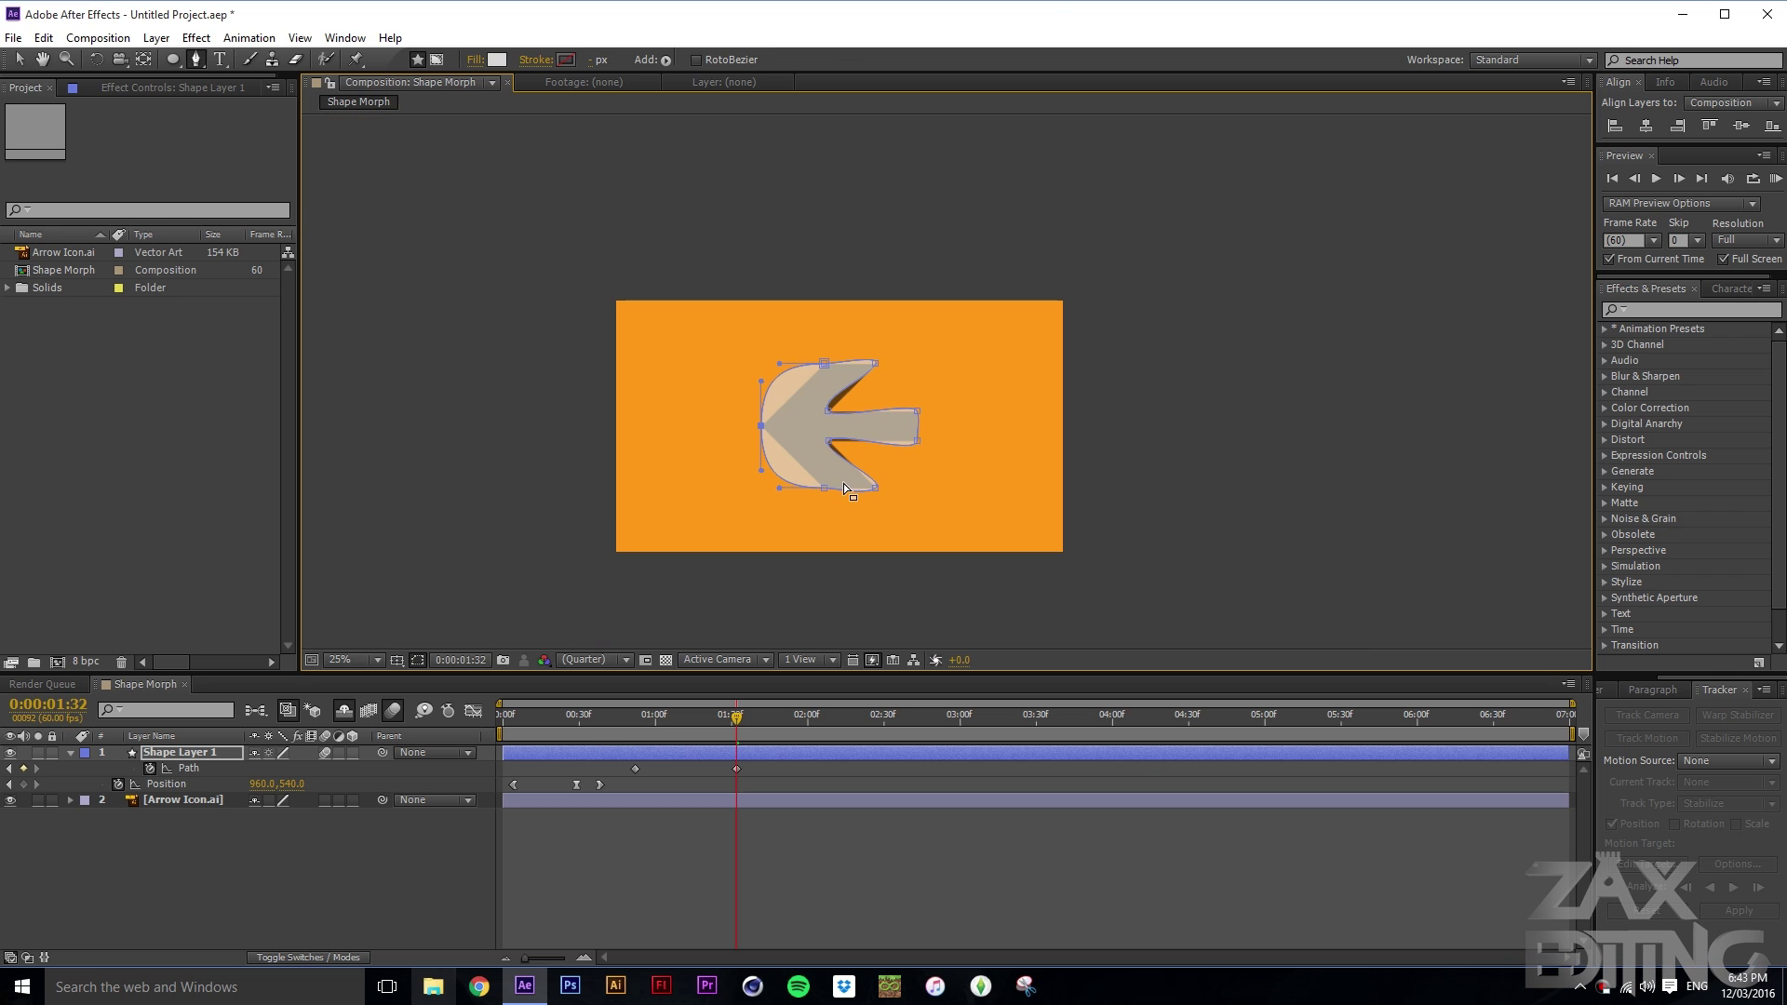
Step: Convert the path points at the arrowhead, upper wing, upper inner corner and shaft's upper end from smooth to corner points
{"action": "scroll", "coordinate": [828, 494], "scroll_direction": "up", "scroll_amount": 4}
{"action": "left_click_drag", "start_coordinate": [825, 388], "coordinate": [838, 549]}
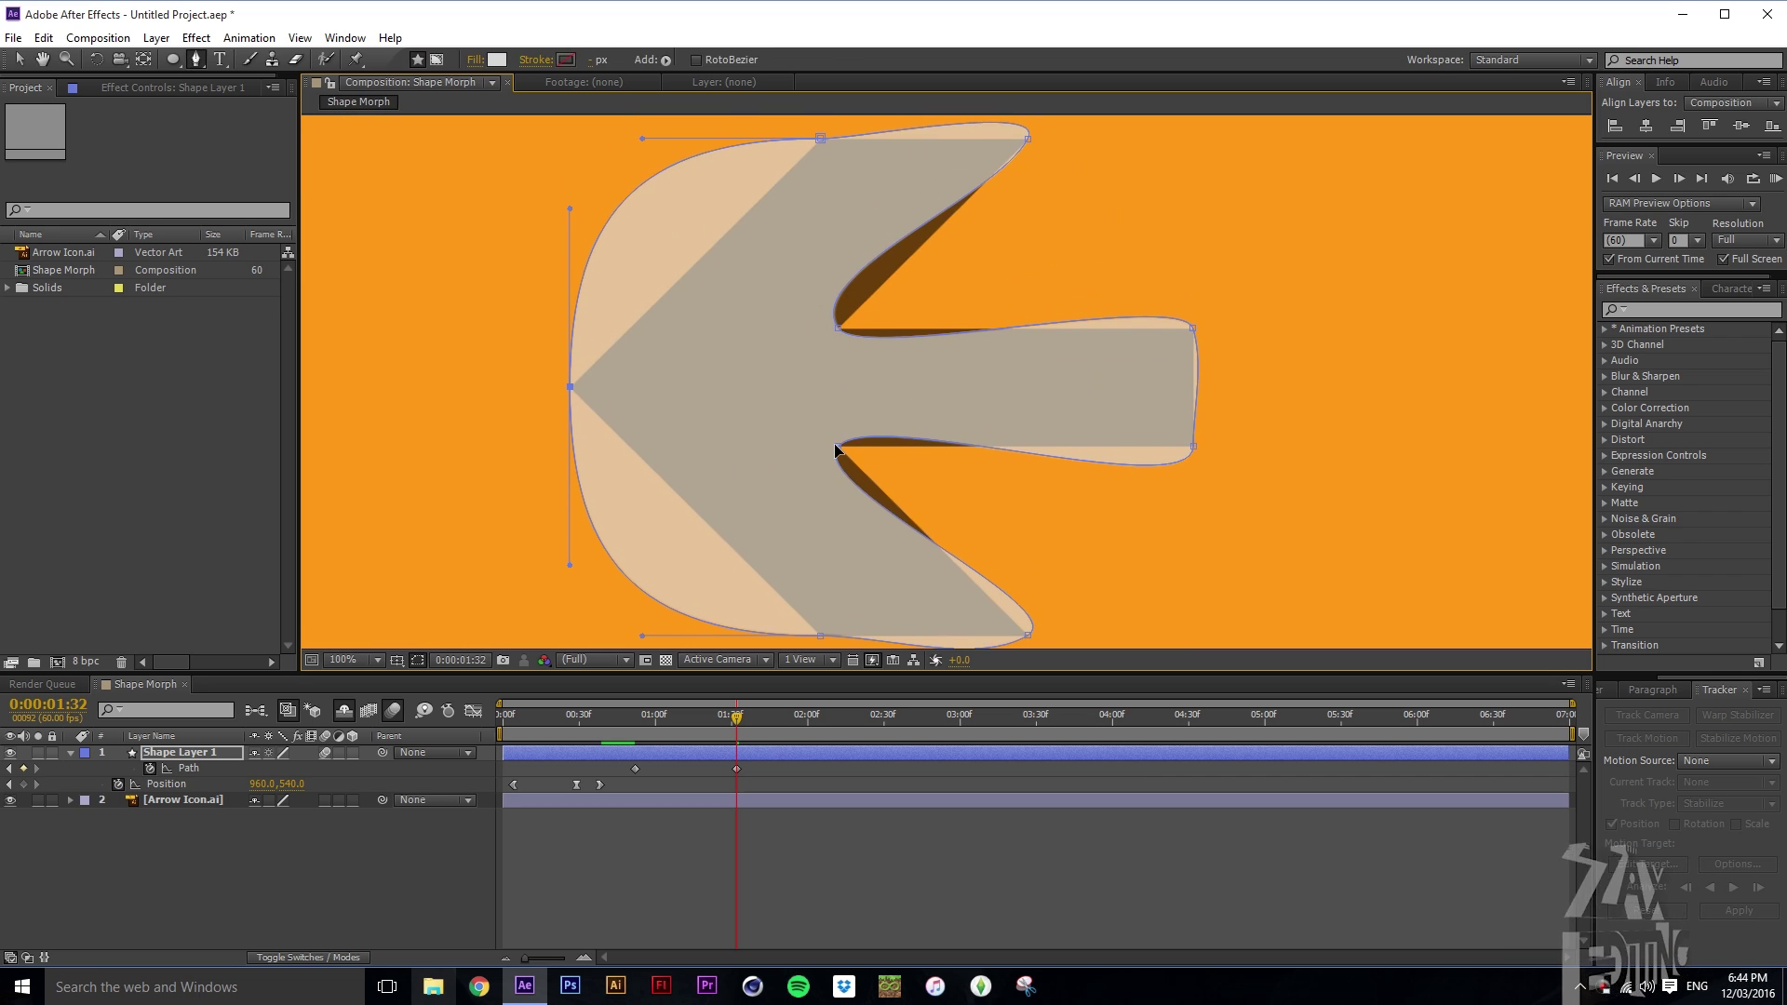
{"action": "scroll", "coordinate": [873, 505], "scroll_direction": "down", "scroll_amount": 1}
{"action": "scroll", "coordinate": [806, 562], "scroll_direction": "up", "scroll_amount": 2}
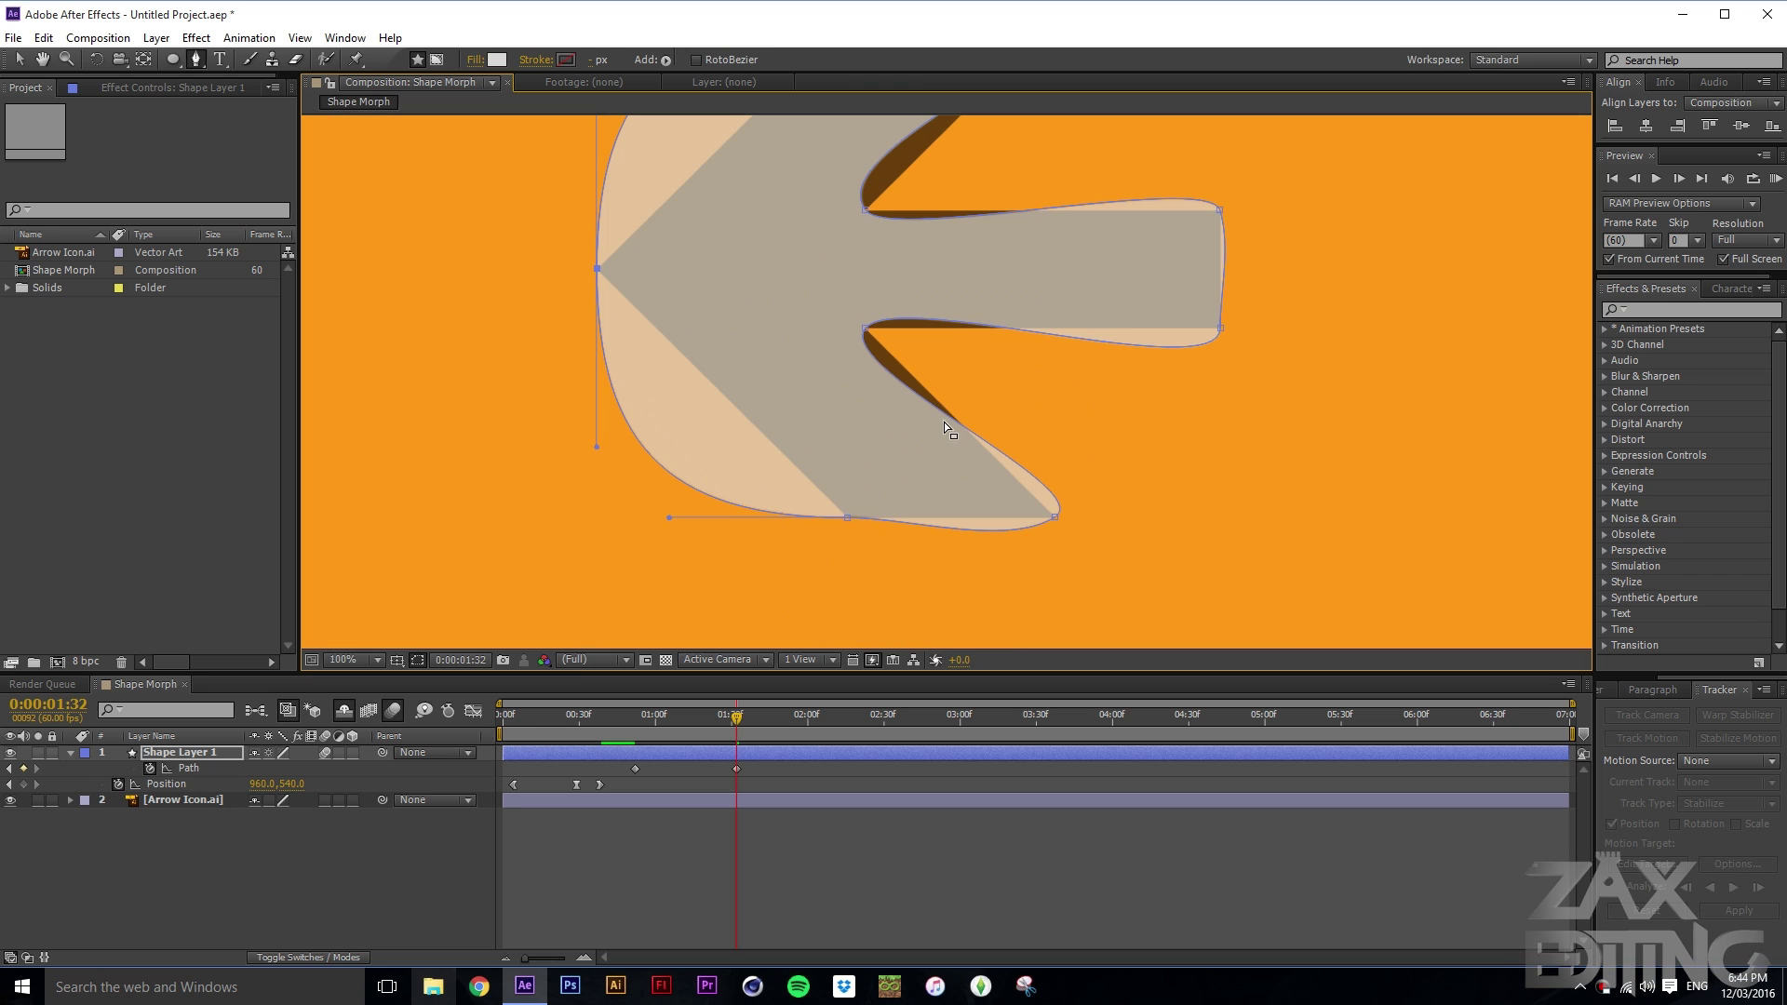
{"action": "left_click_drag", "start_coordinate": [932, 237], "coordinate": [904, 328]}
{"action": "key", "text": "g"}
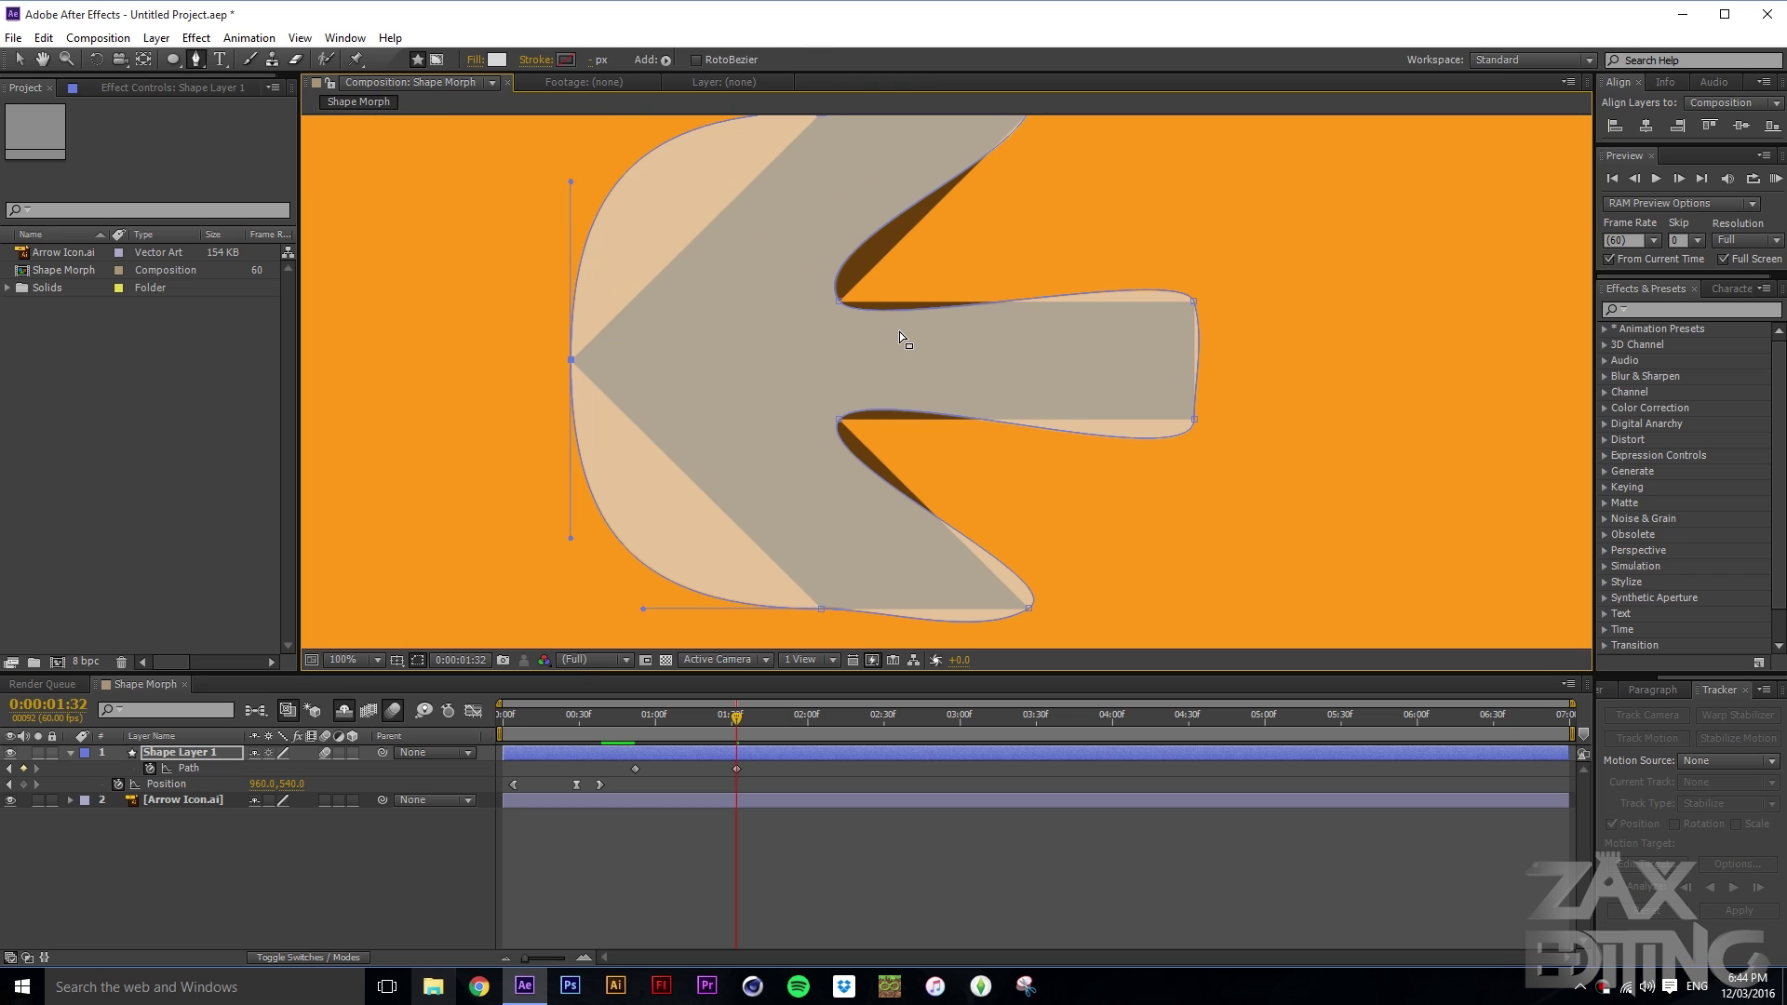
{"action": "left_click_drag", "start_coordinate": [918, 419], "coordinate": [873, 433]}
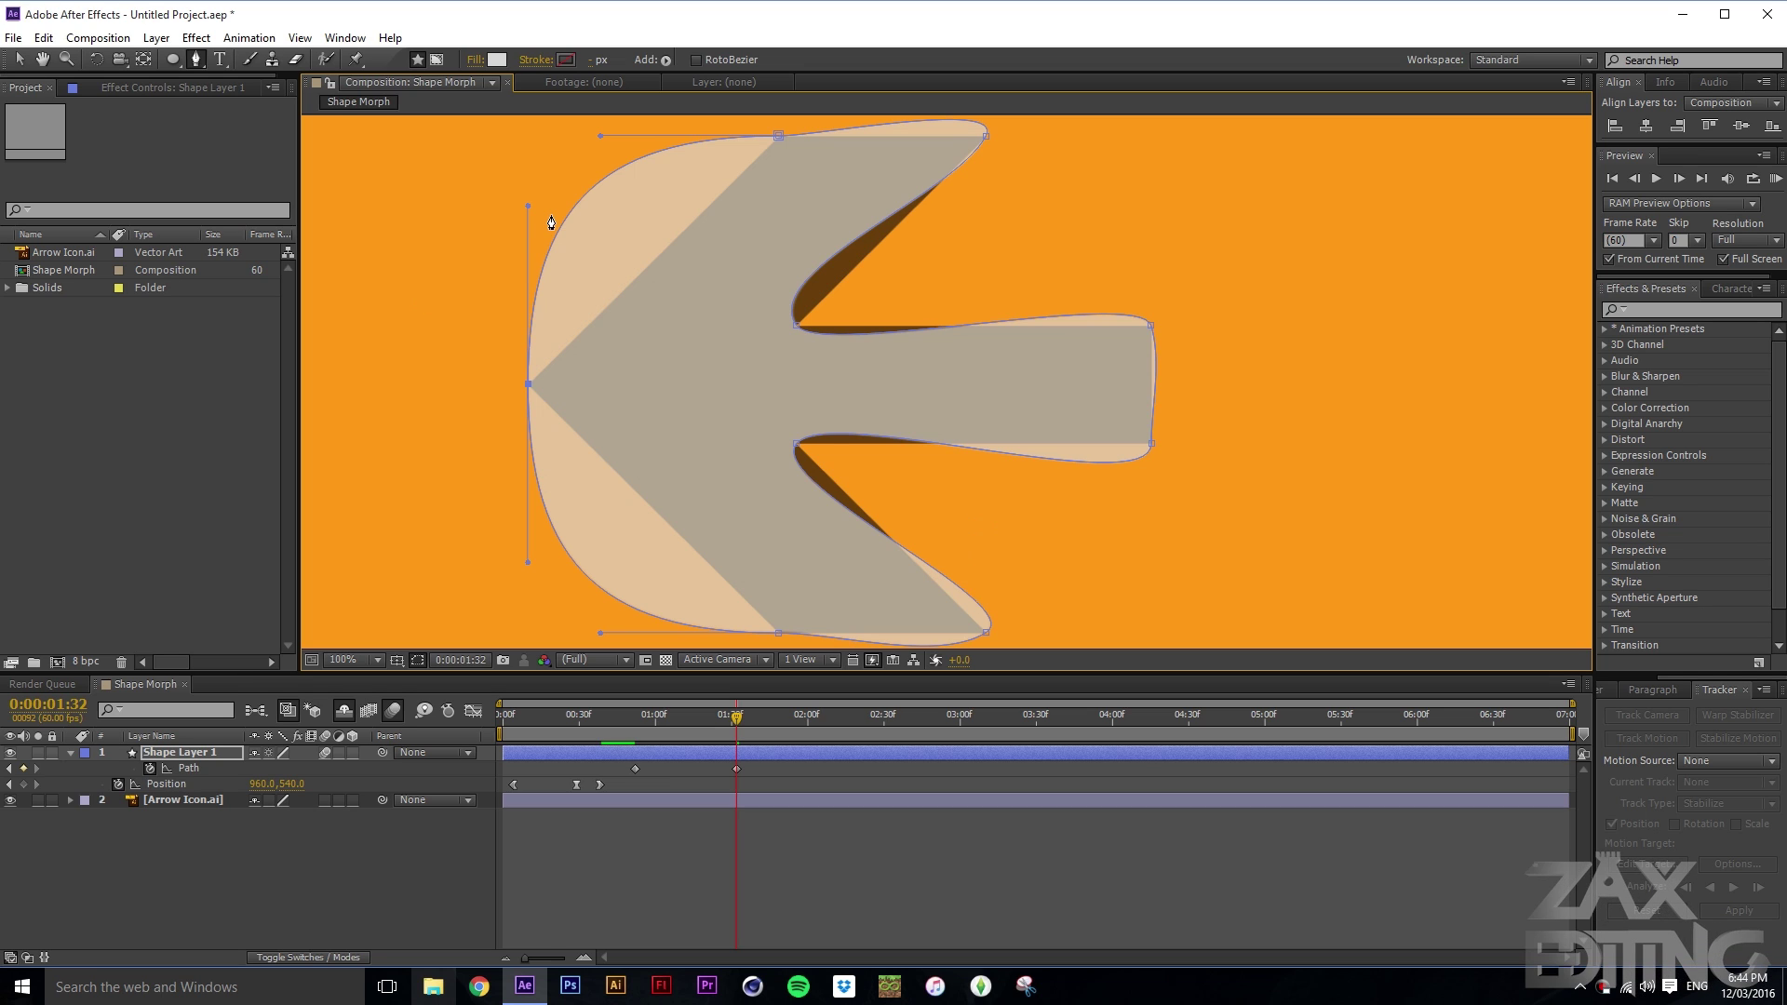
{"action": "left_click", "coordinate": [528, 383], "text": "alt"}
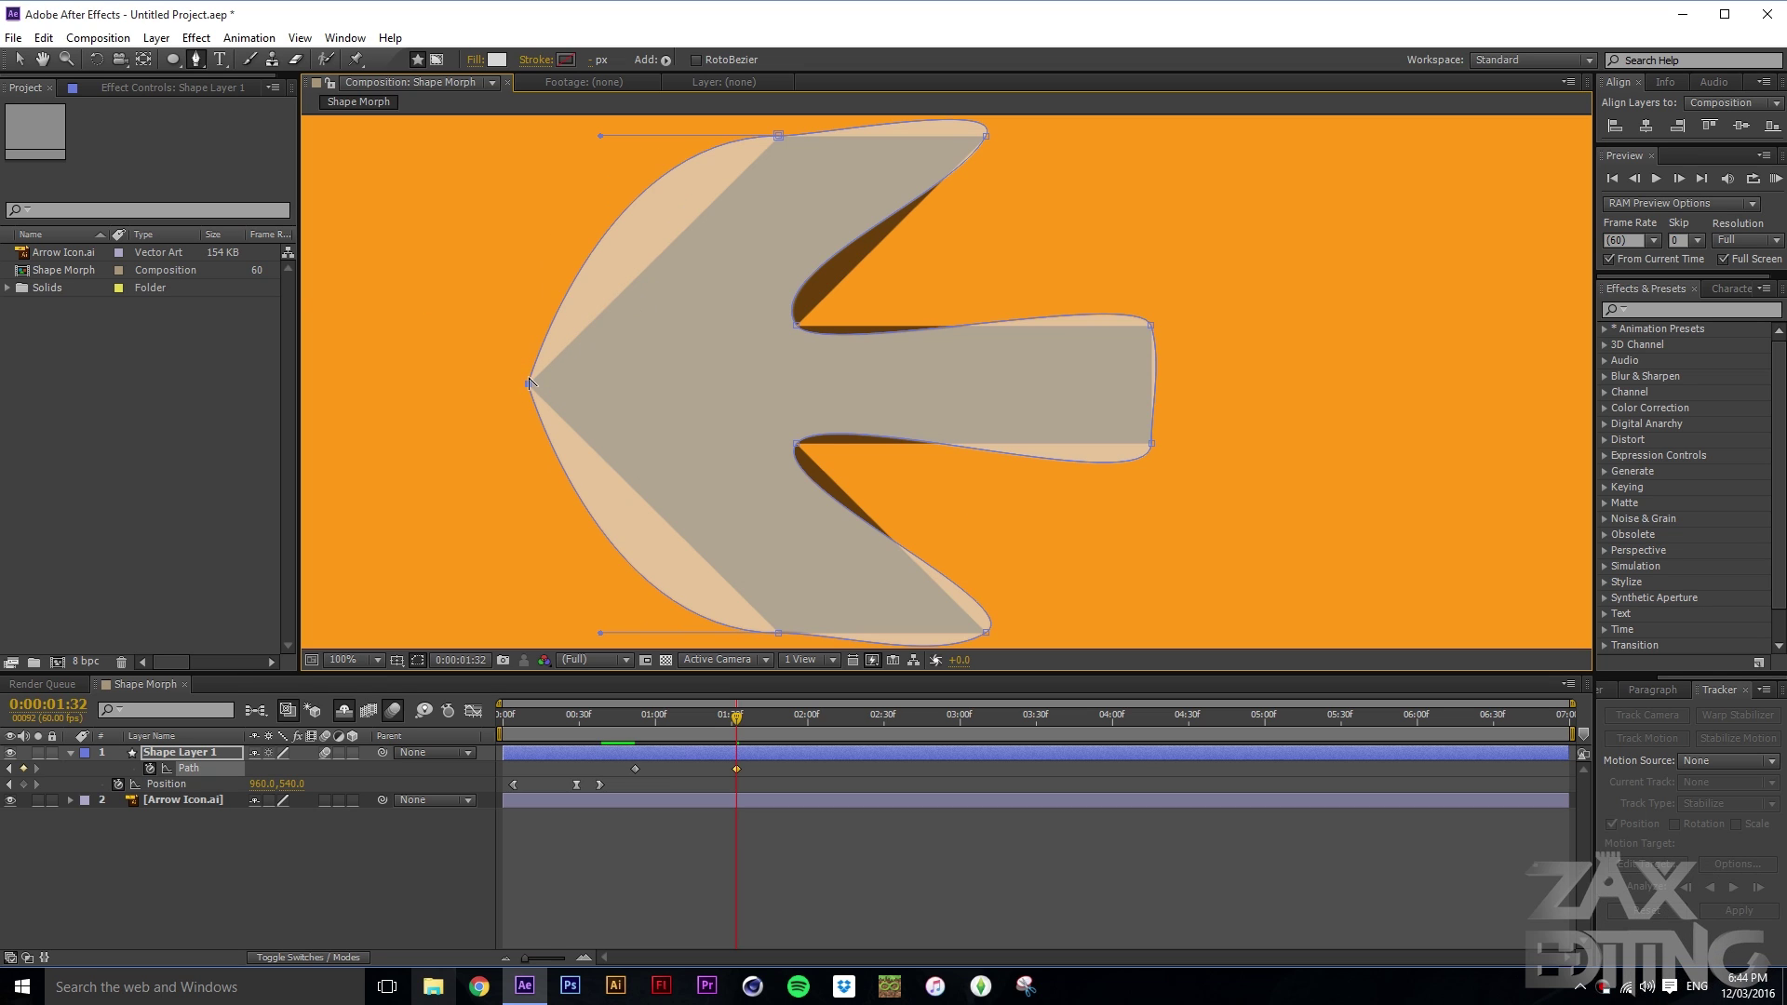
{"action": "left_click", "coordinate": [777, 135], "text": "alt"}
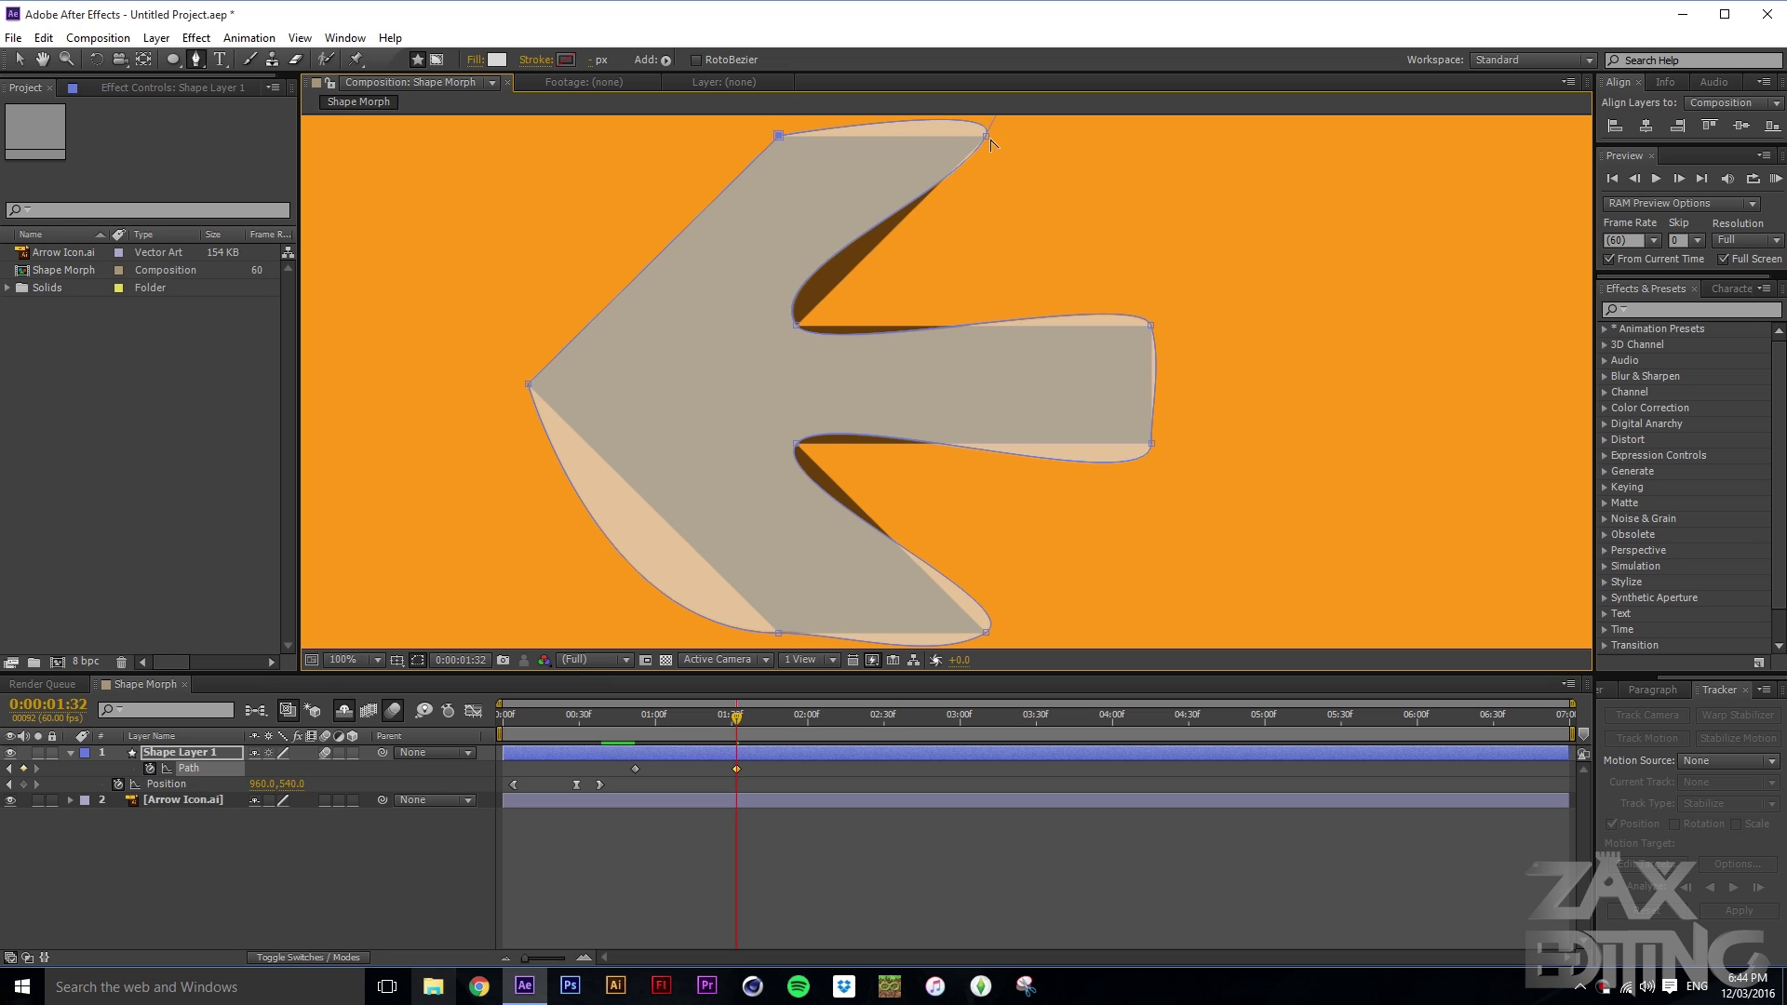
{"action": "left_click", "coordinate": [797, 326], "text": "alt"}
{"action": "left_click", "coordinate": [1152, 325], "text": "alt"}
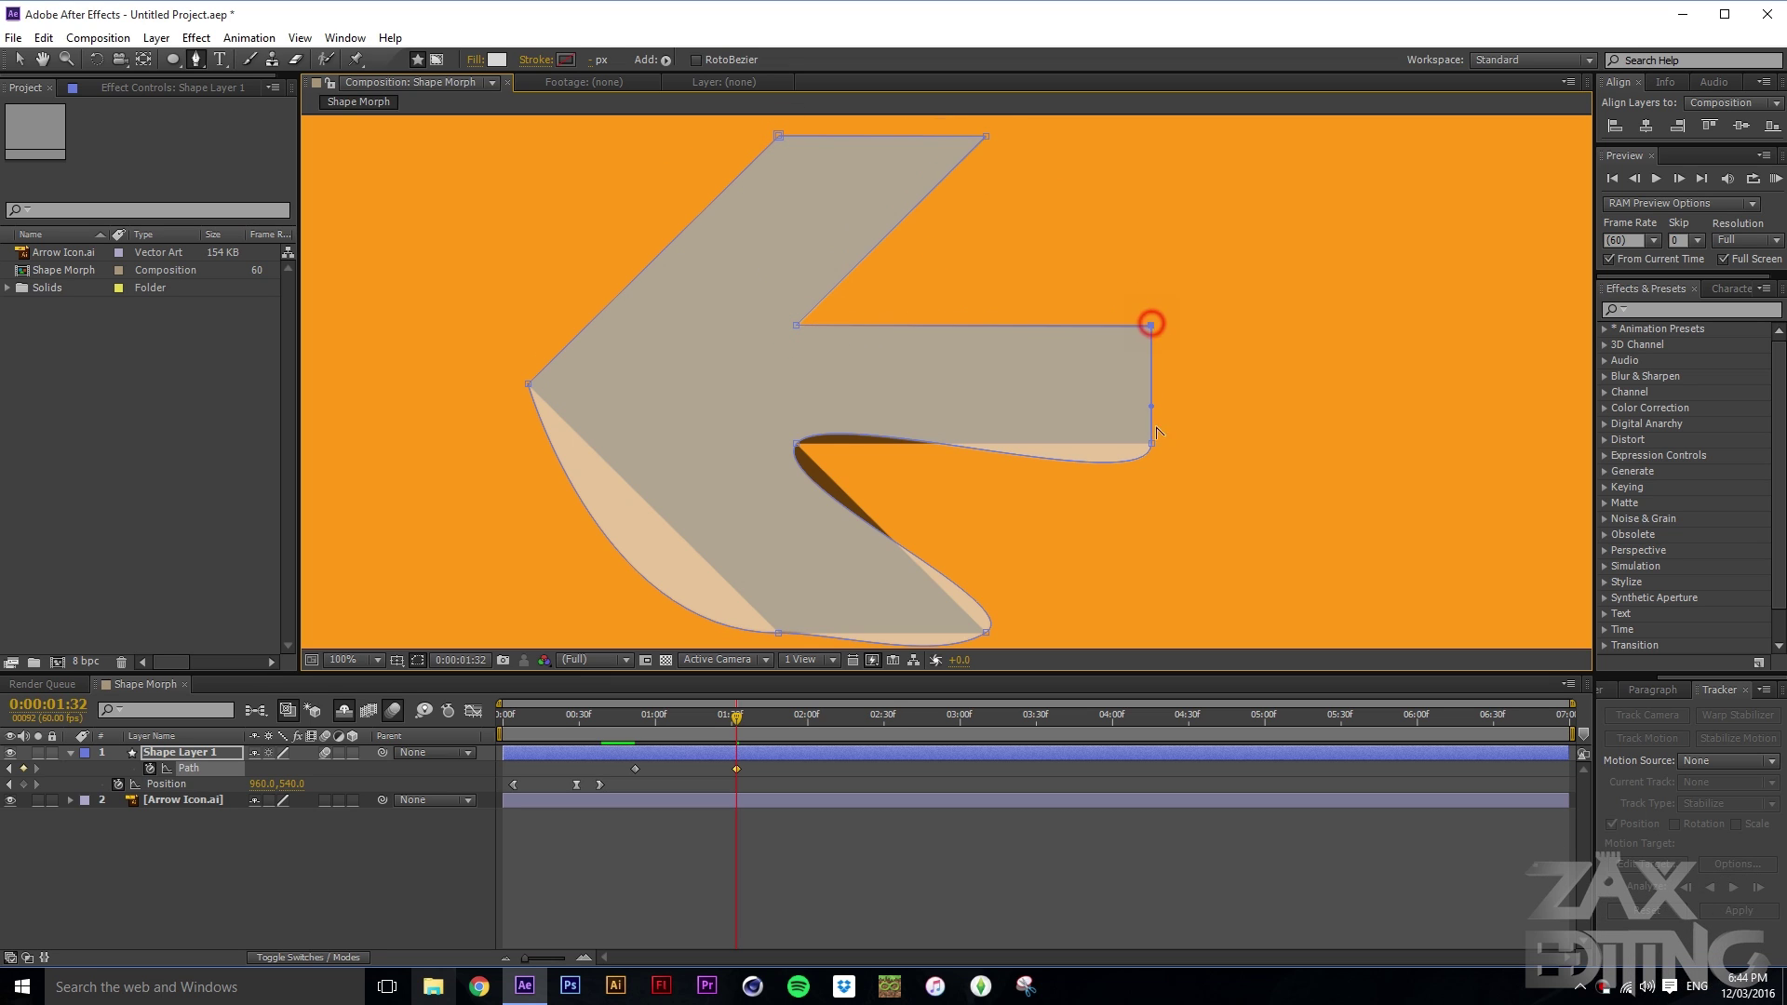
Step: Convert the remaining smooth points along the arrow's lower half to corner points
{"action": "left_click", "coordinate": [797, 444], "text": "alt"}
{"action": "left_click", "coordinate": [986, 632], "text": "alt"}
{"action": "left_click", "coordinate": [778, 633], "text": "alt"}
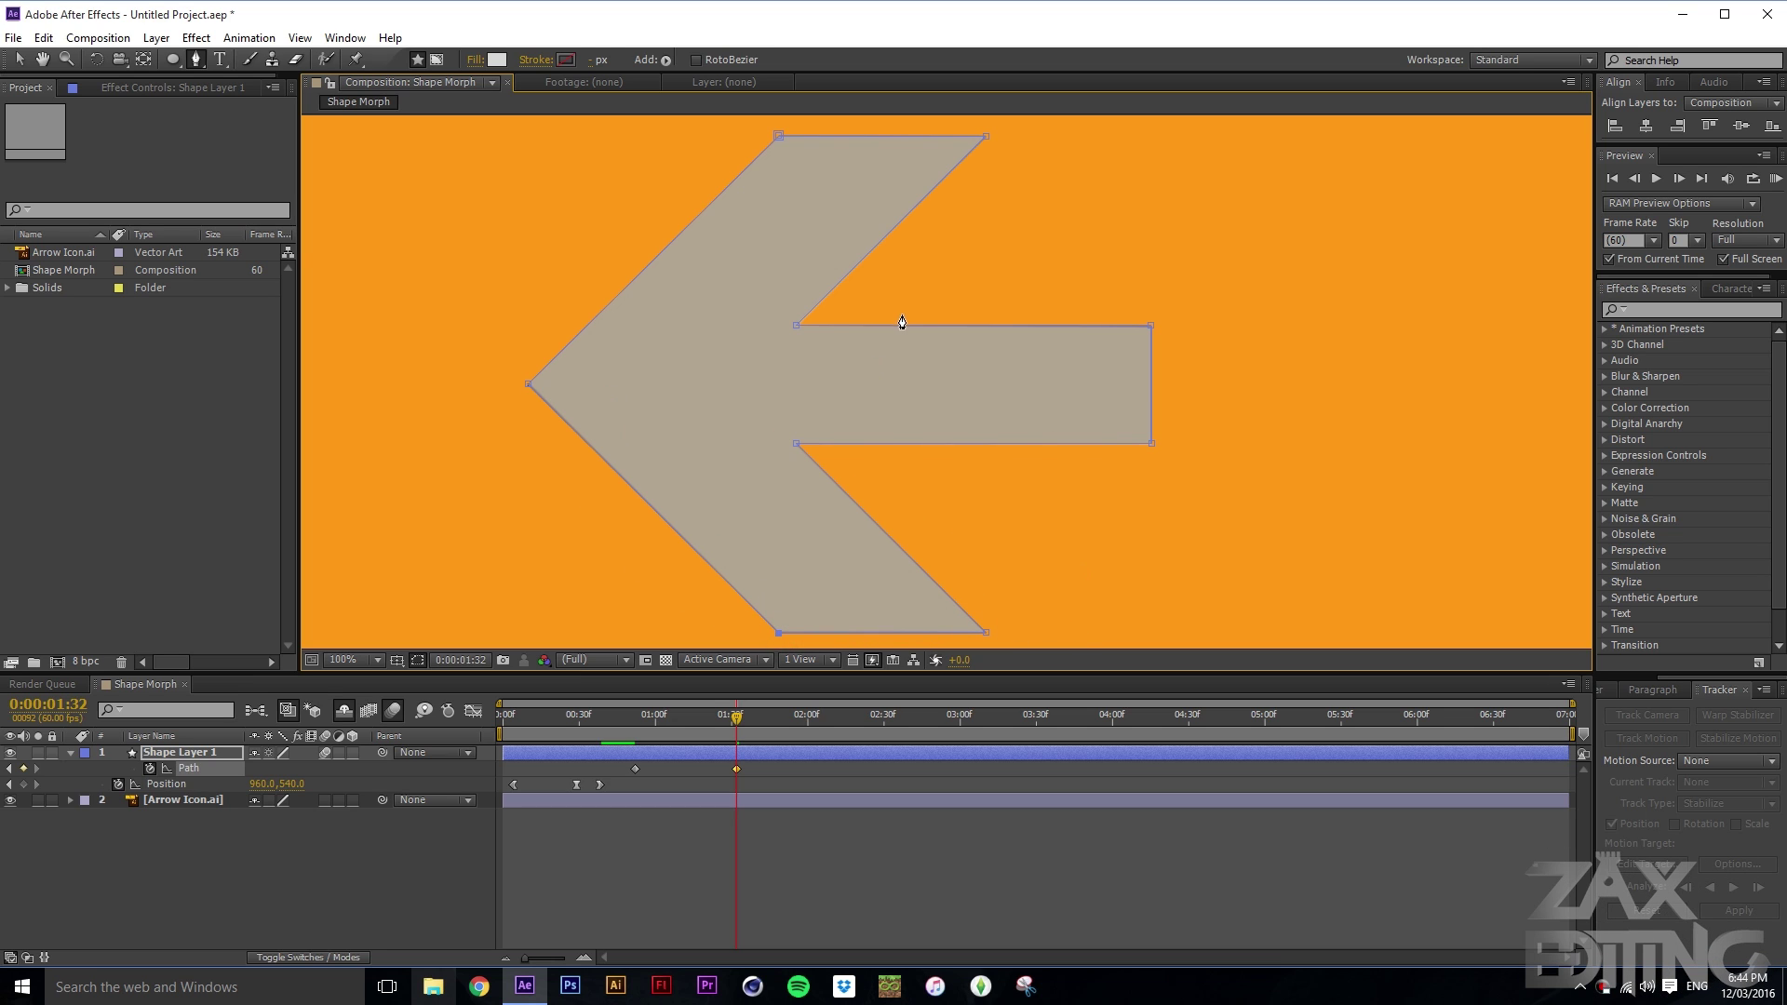
Step: Reselect Shape Layer 1 and fine-tune the arrowhead's path point so it sits exactly on the imported icon's tip
{"action": "scroll", "coordinate": [1151, 456], "scroll_direction": "up", "scroll_amount": 4}
{"action": "scroll", "coordinate": [1100, 355], "scroll_direction": "down", "scroll_amount": 6}
{"action": "scroll", "coordinate": [915, 389], "scroll_direction": "up", "scroll_amount": 2}
{"action": "left_click", "coordinate": [455, 862]}
{"action": "scroll", "coordinate": [700, 512], "scroll_direction": "down", "scroll_amount": 2}
{"action": "scroll", "coordinate": [696, 501], "scroll_direction": "up", "scroll_amount": 2}
{"action": "scroll", "coordinate": [637, 367], "scroll_direction": "up", "scroll_amount": 6}
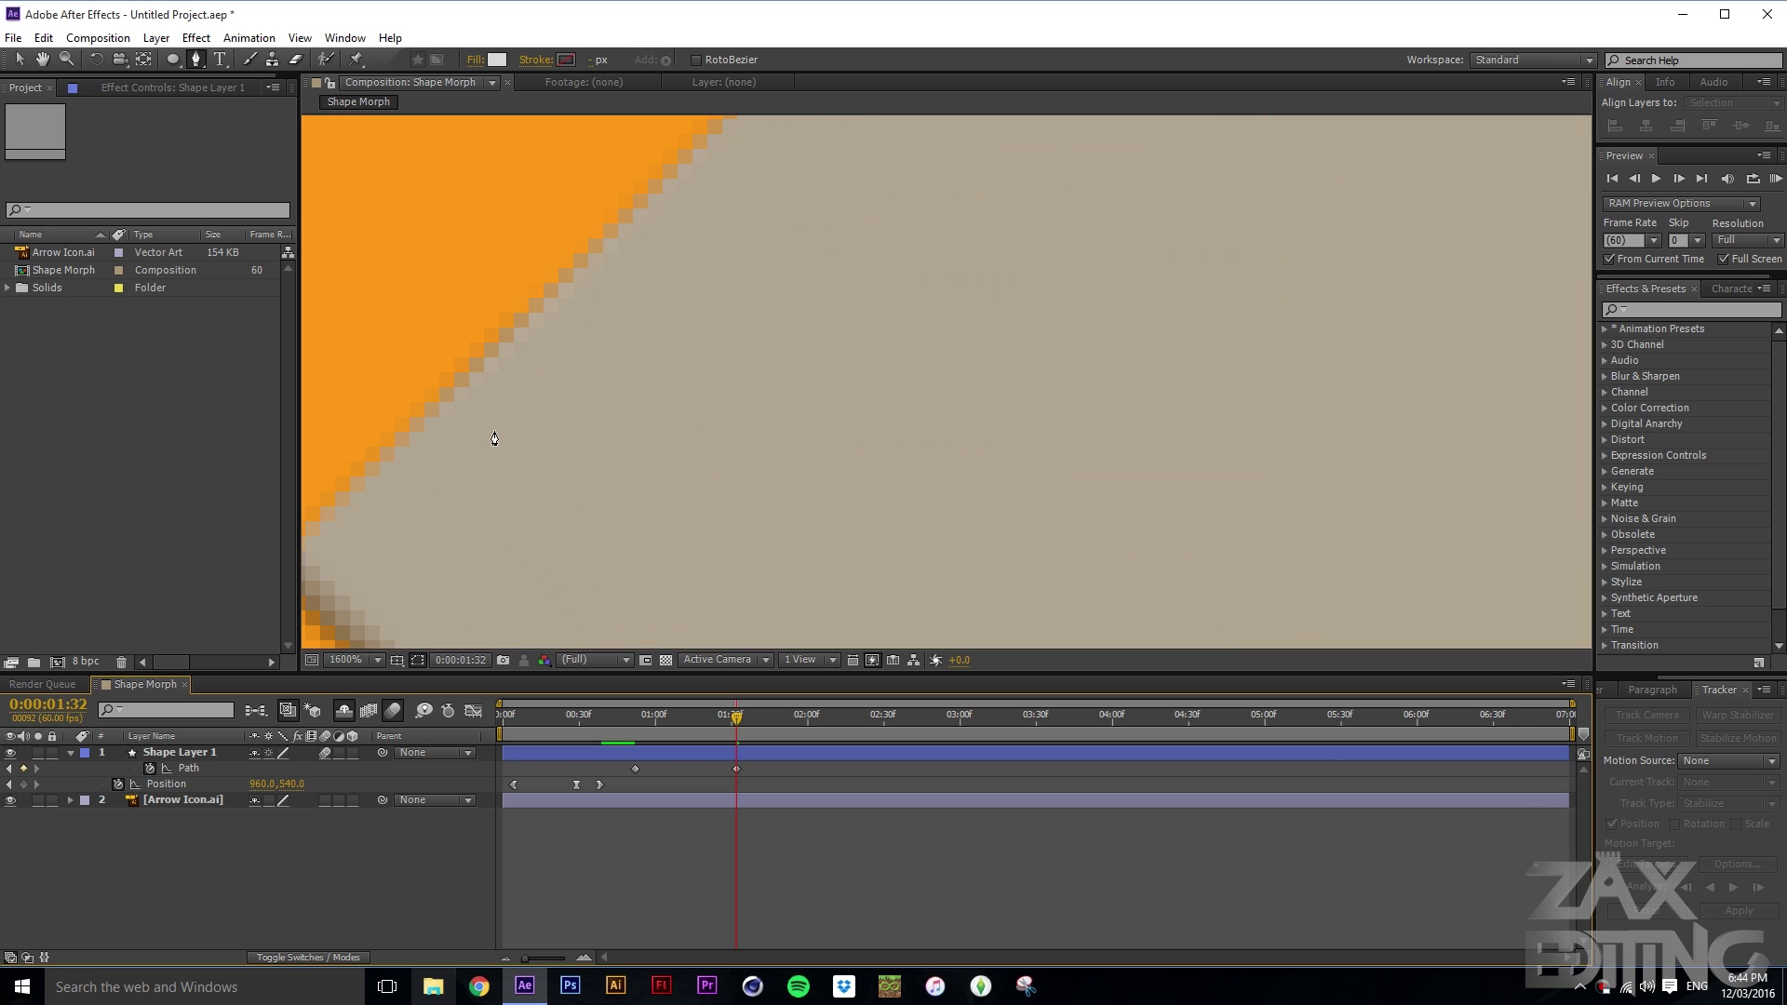
{"action": "left_click_drag", "start_coordinate": [551, 495], "coordinate": [745, 533]}
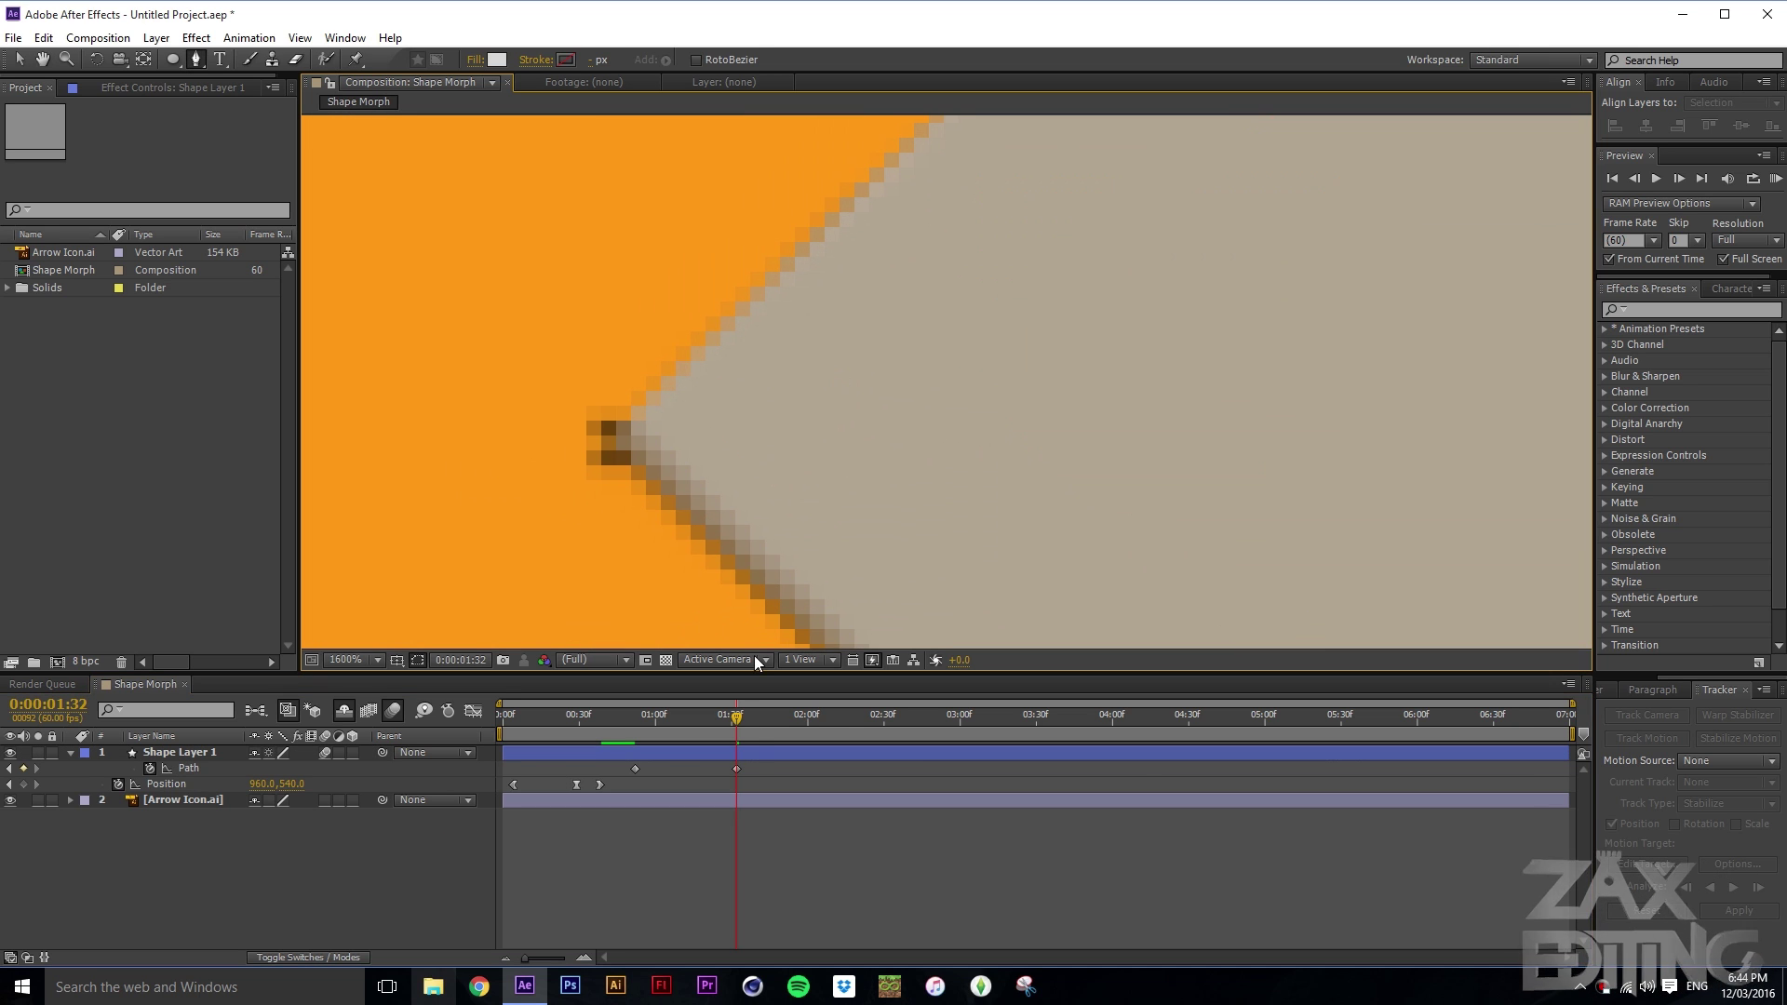
{"action": "left_click", "coordinate": [219, 752]}
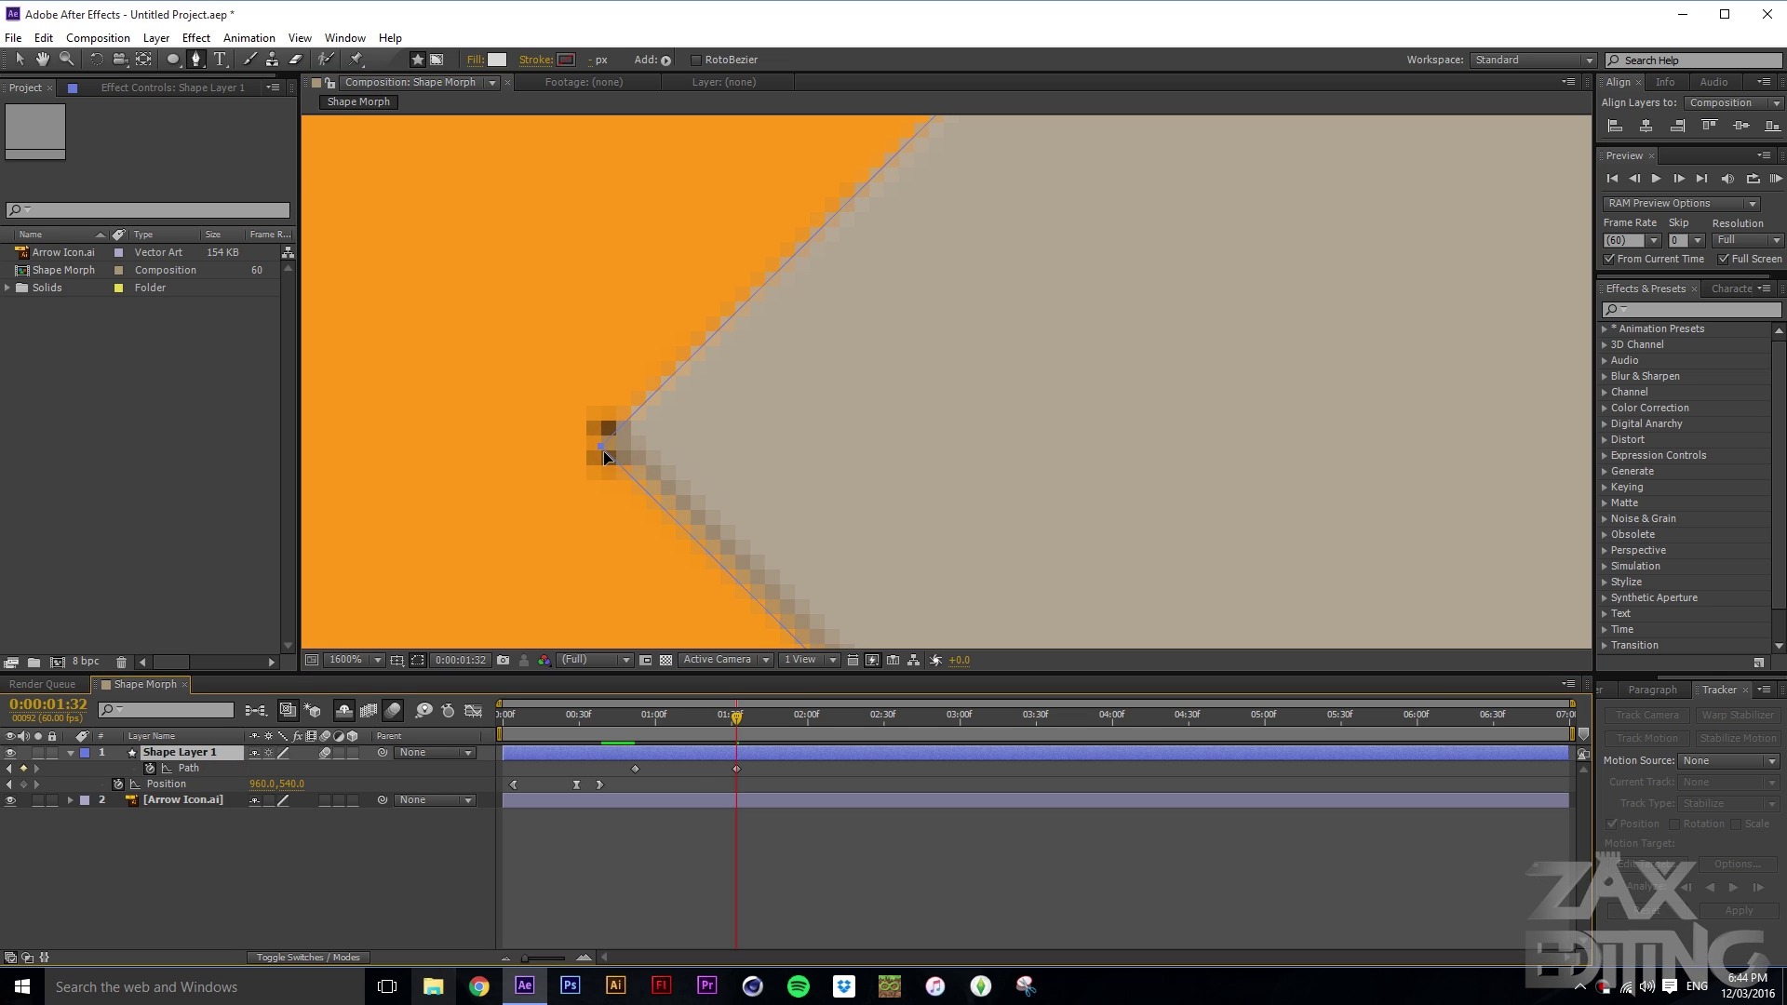
{"action": "scroll", "coordinate": [702, 484], "scroll_direction": "down", "scroll_amount": 8}
{"action": "scroll", "coordinate": [702, 484], "scroll_direction": "down", "scroll_amount": 4}
{"action": "left_click_drag", "start_coordinate": [713, 494], "coordinate": [766, 387]}
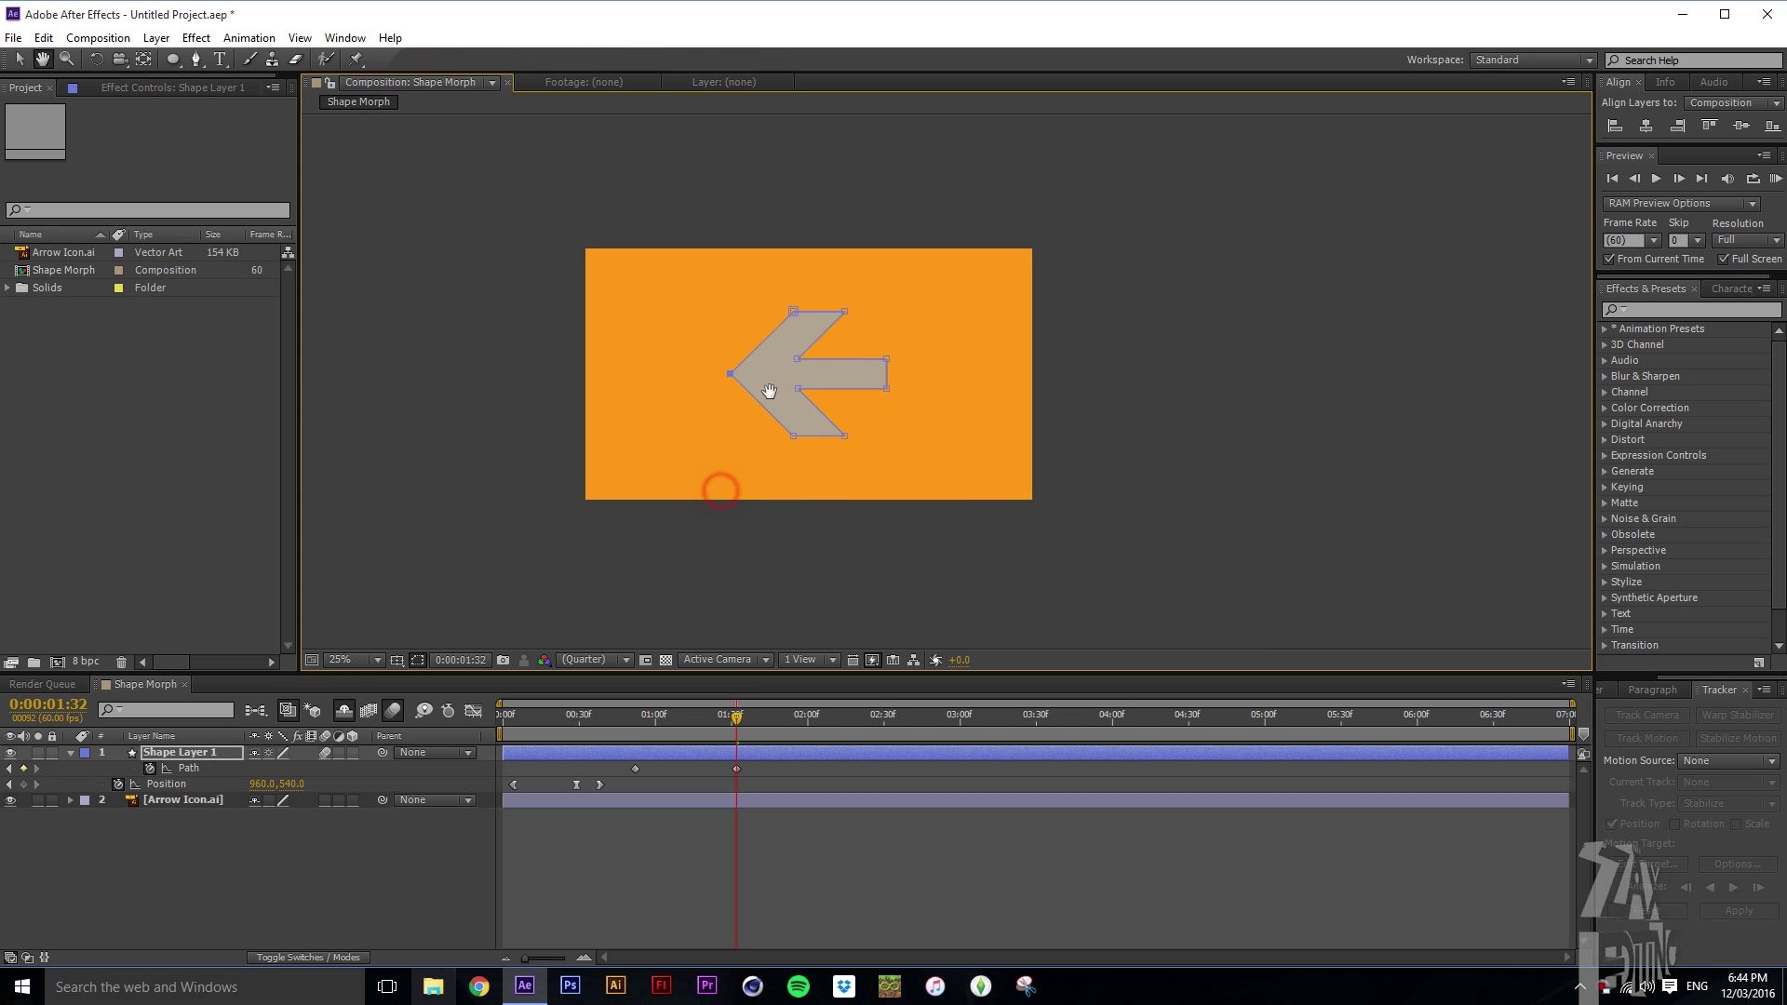
Step: Undo the stray Pen tool edit and delete the Arrow Icon.ai layer from the composition
{"action": "left_click", "coordinate": [756, 553]}
{"action": "key", "text": "ctrl+z"}
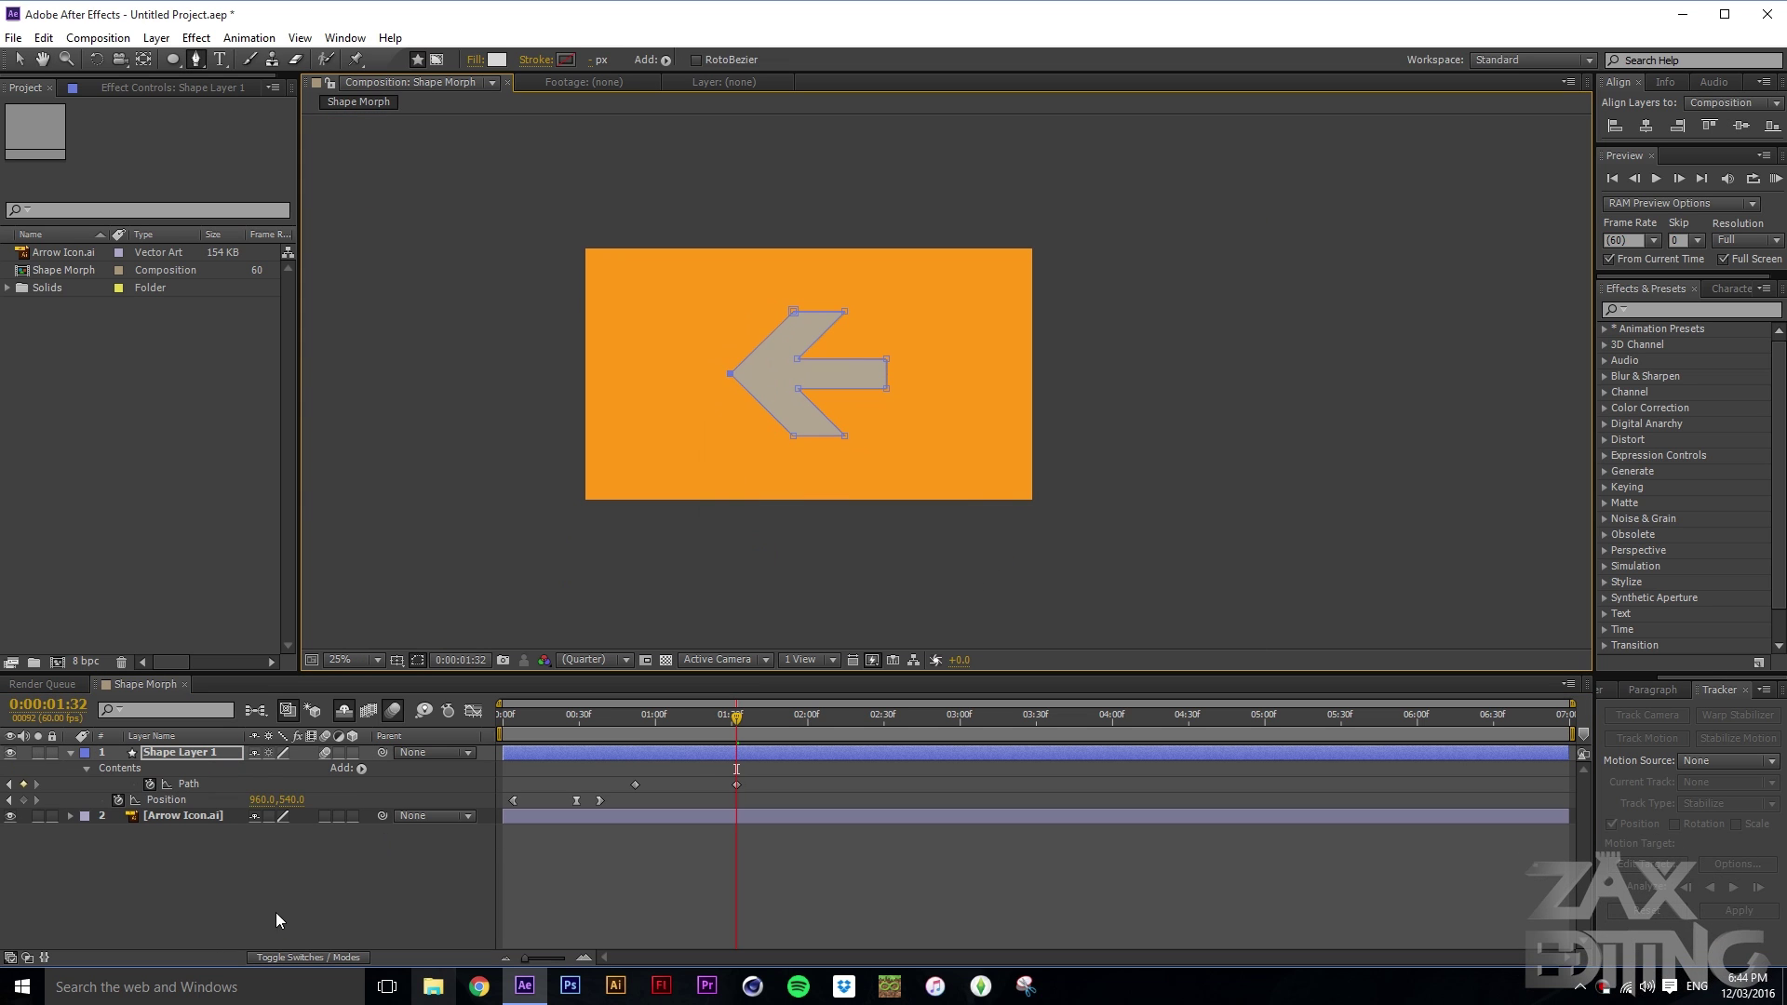
{"action": "left_click", "coordinate": [162, 823]}
{"action": "key", "text": "Delete"}
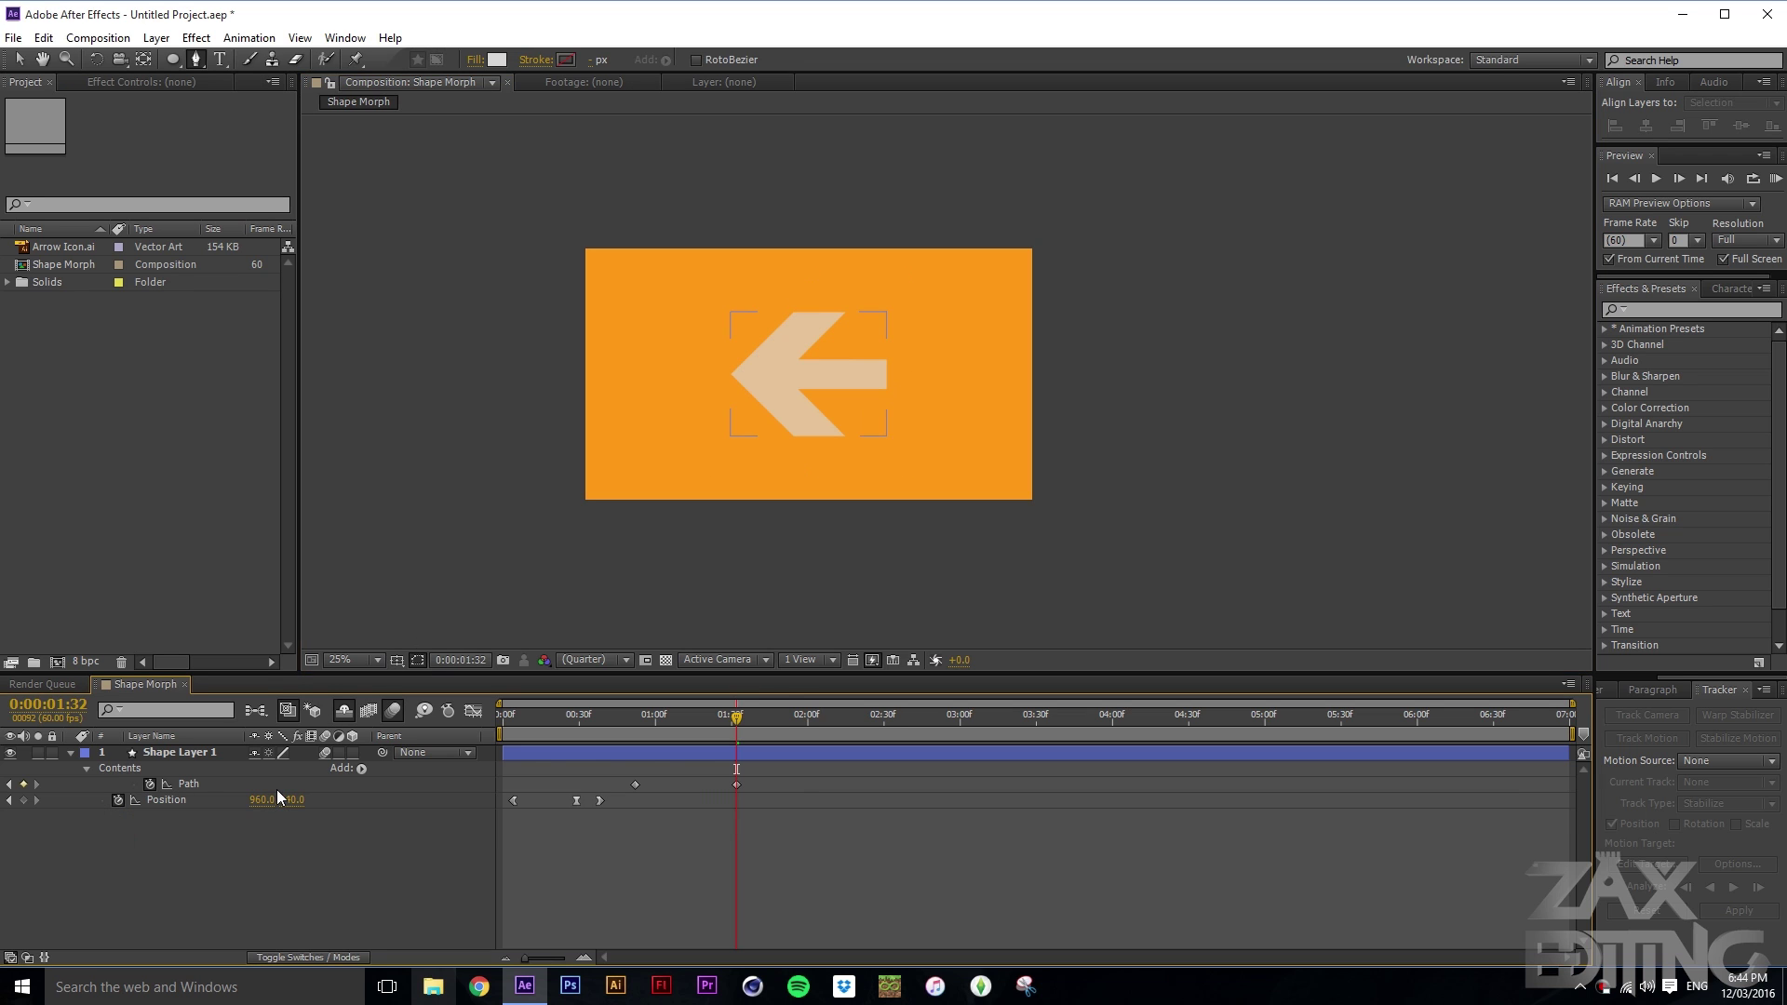
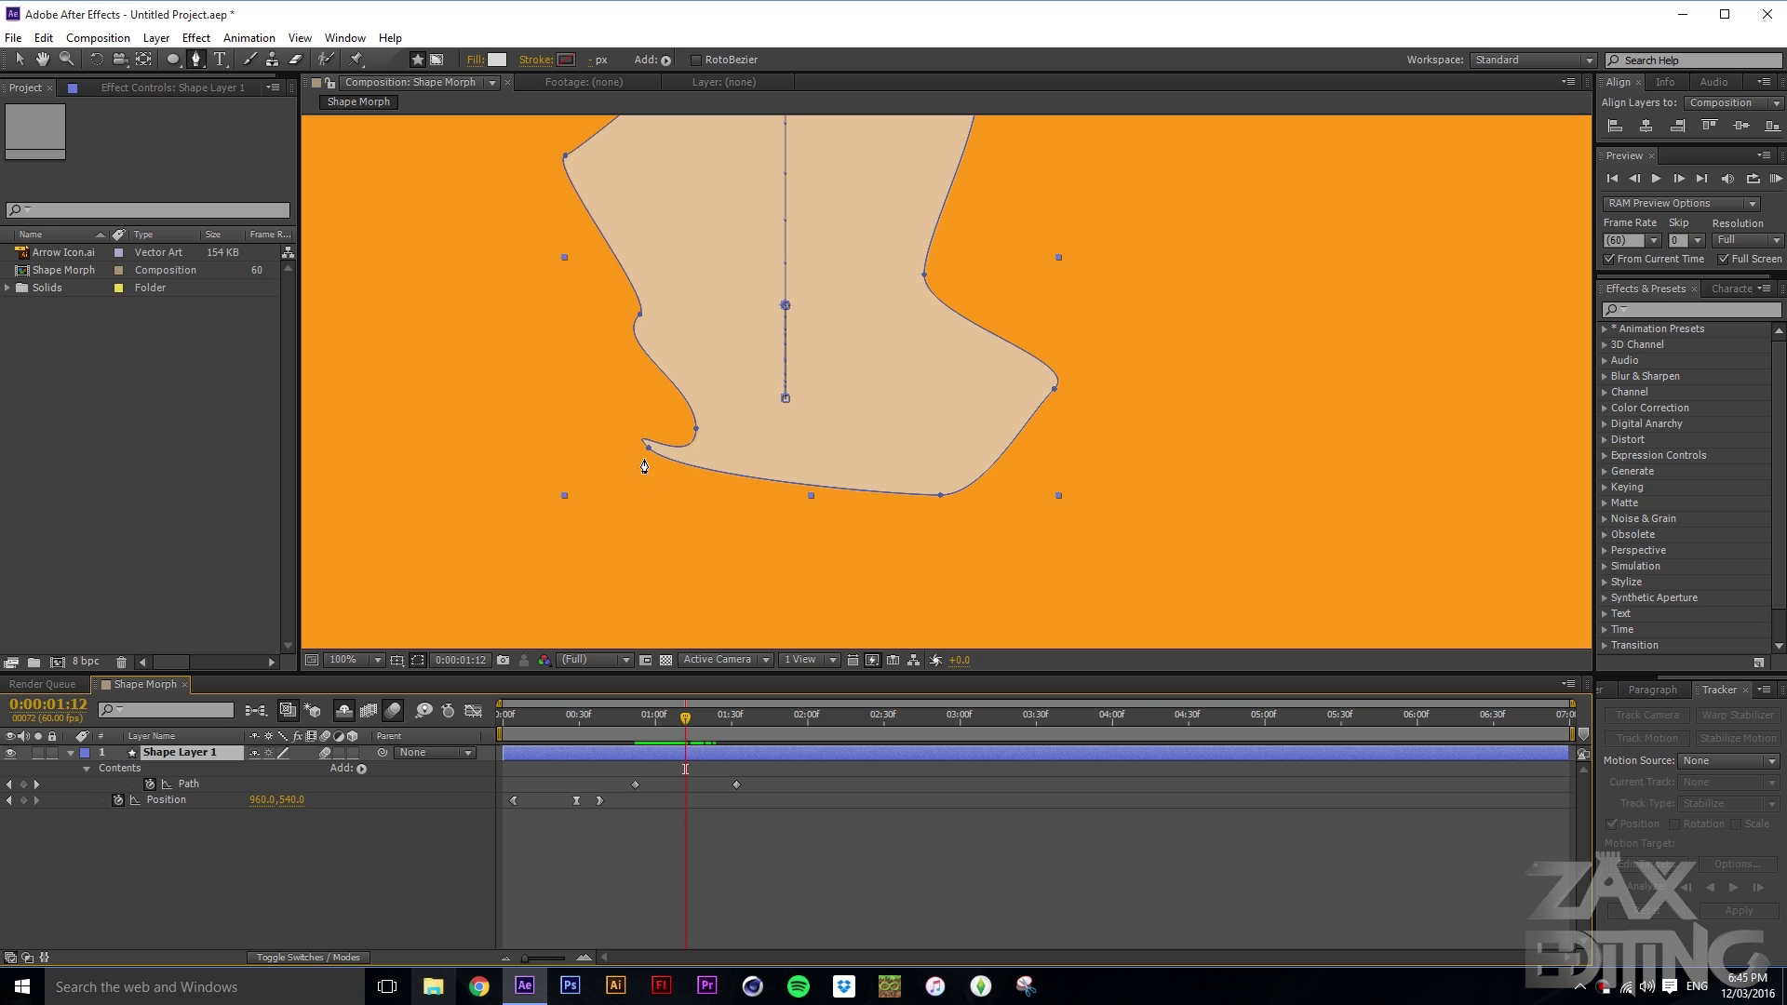
Step: Set the current time to 0:00:01:10 and undo the deletion of the Arrow Icon.ai layer
{"action": "mouse_move", "coordinate": [685, 717]}
{"action": "left_mouse_down"}
{"action": "mouse_move", "coordinate": [729, 720]}
{"action": "mouse_move", "coordinate": [689, 718]}
{"action": "mouse_move", "coordinate": [722, 714]}
{"action": "mouse_move", "coordinate": [698, 717]}
{"action": "mouse_move", "coordinate": [681, 687]}
{"action": "left_mouse_up"}
{"action": "key", "text": "k"}
{"action": "key", "text": "ctrl+z"}
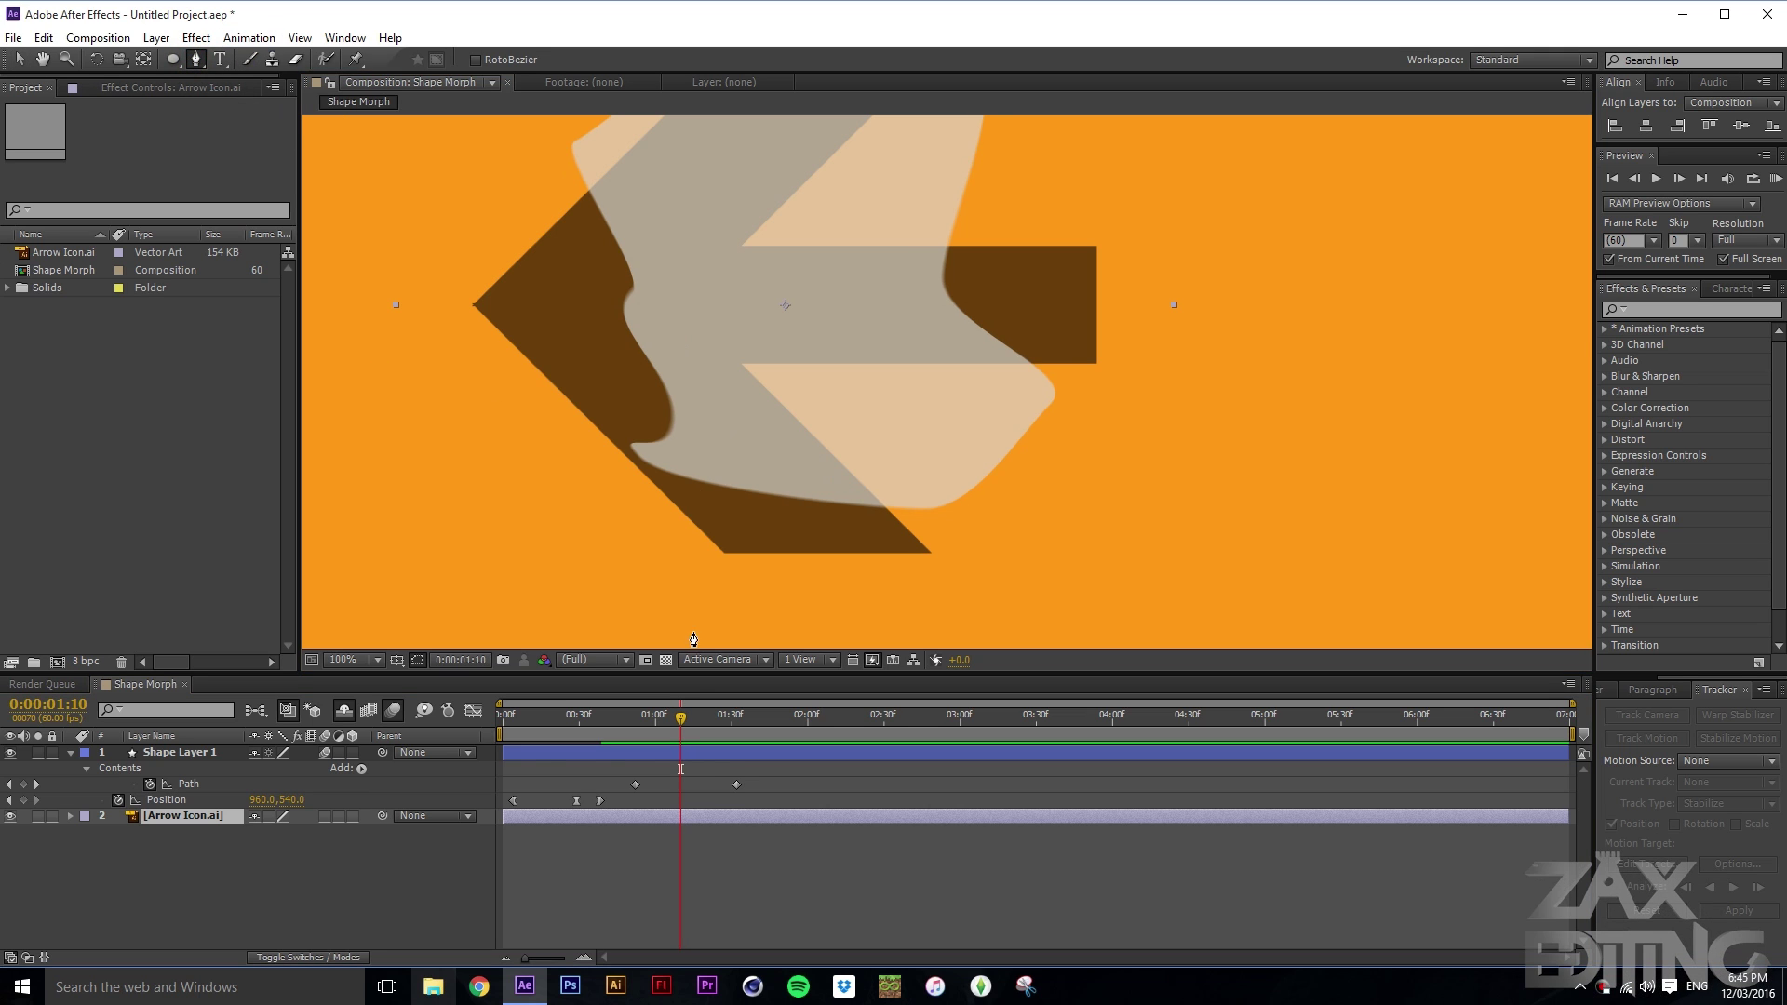
Step: Reshape Shape Layer 1's path at 0:00:01:10 and again near 0:00:01:15, moving the lower left points apart to remove the fold
{"action": "left_click", "coordinate": [219, 752]}
{"action": "left_click_drag", "start_coordinate": [673, 416], "coordinate": [606, 404]}
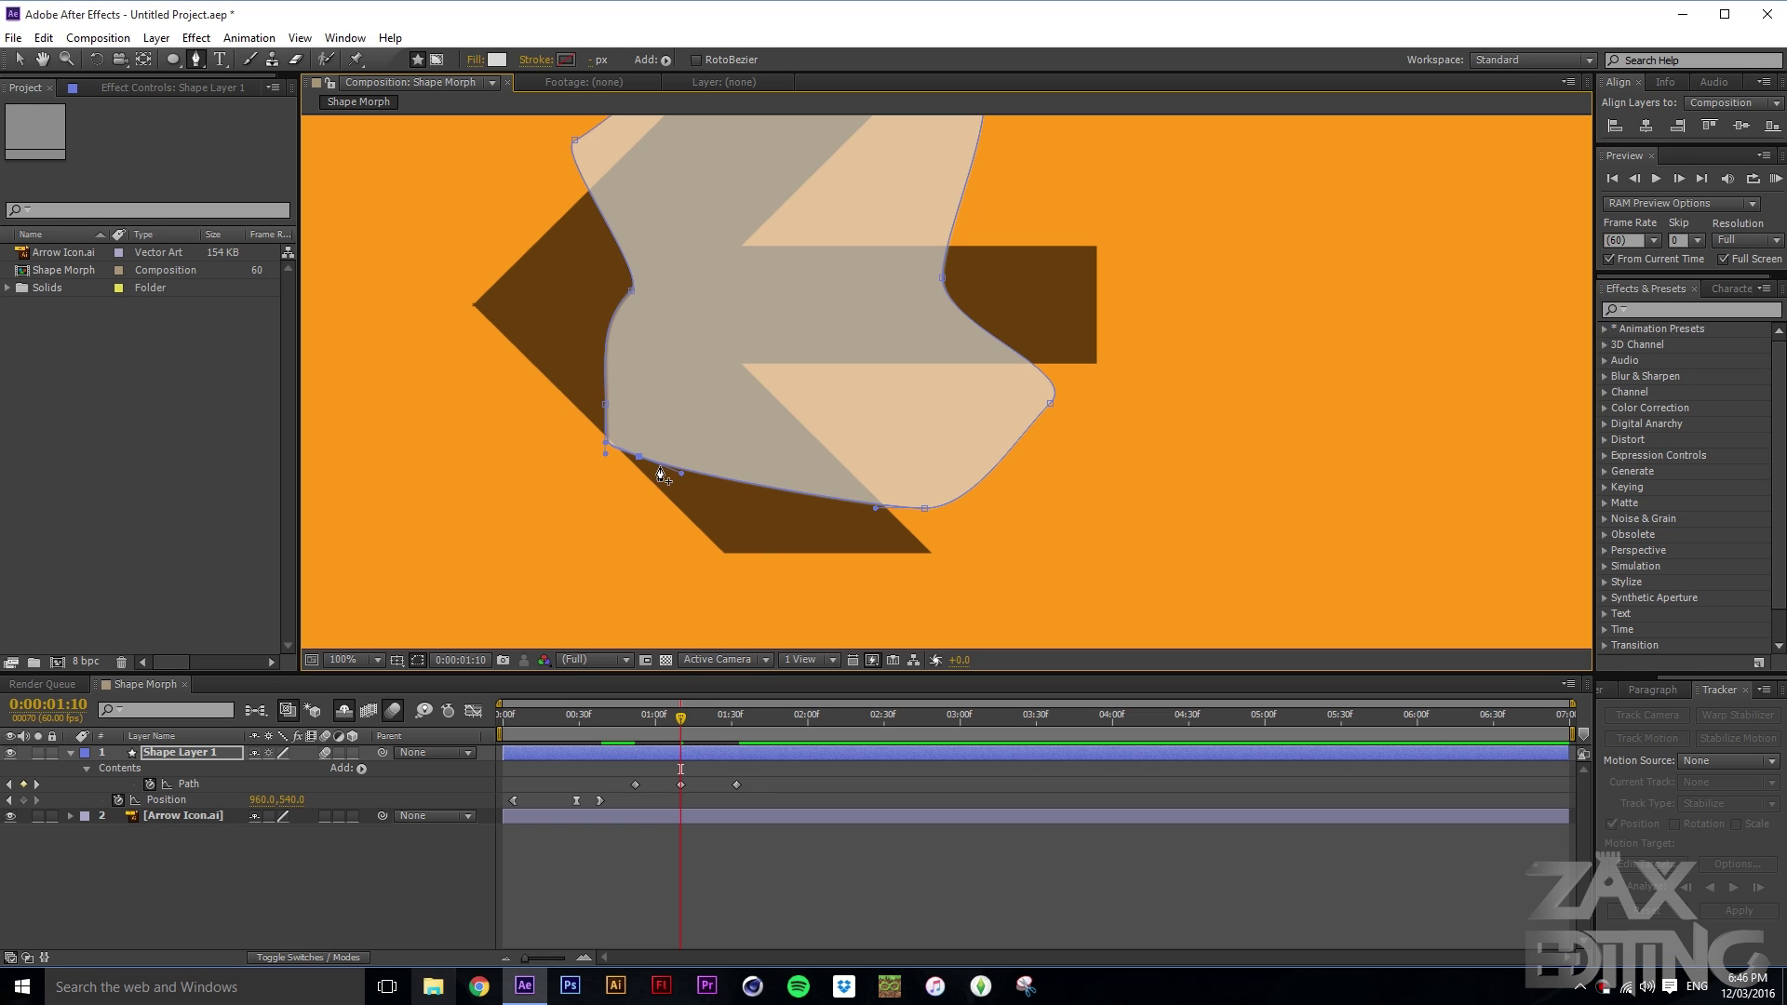
{"action": "left_click_drag", "start_coordinate": [685, 713], "coordinate": [693, 720]}
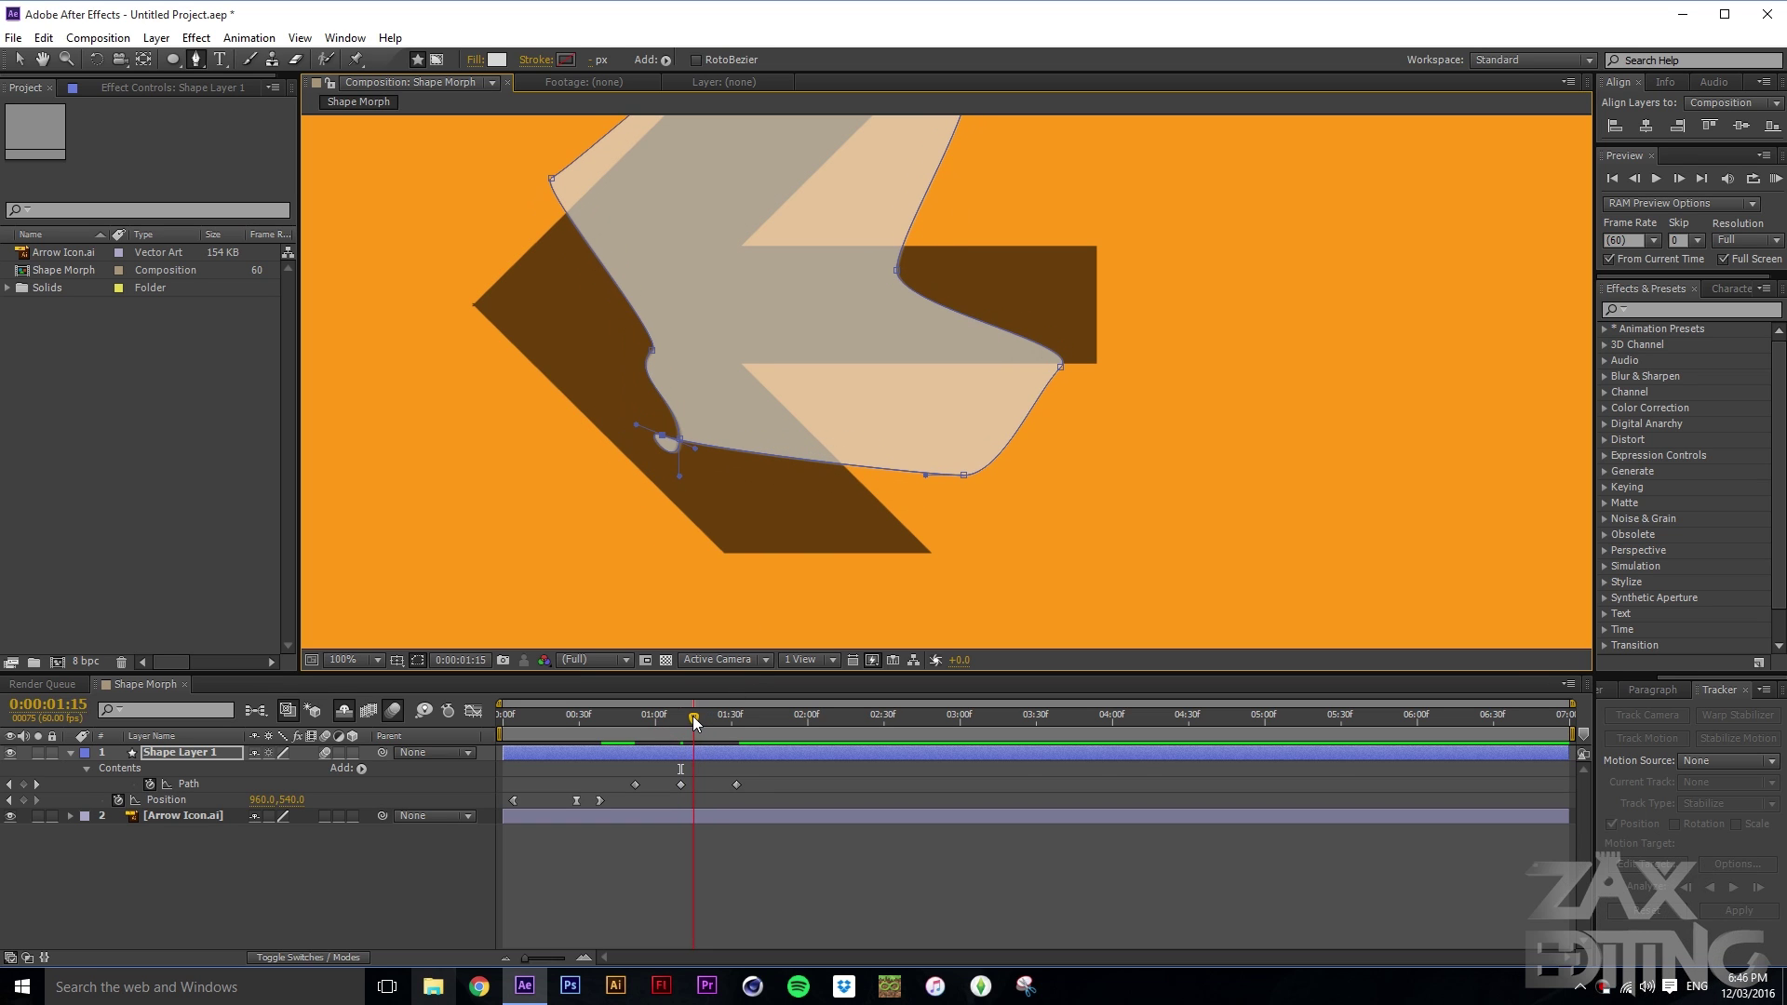
{"action": "left_click_drag", "start_coordinate": [632, 427], "coordinate": [748, 489]}
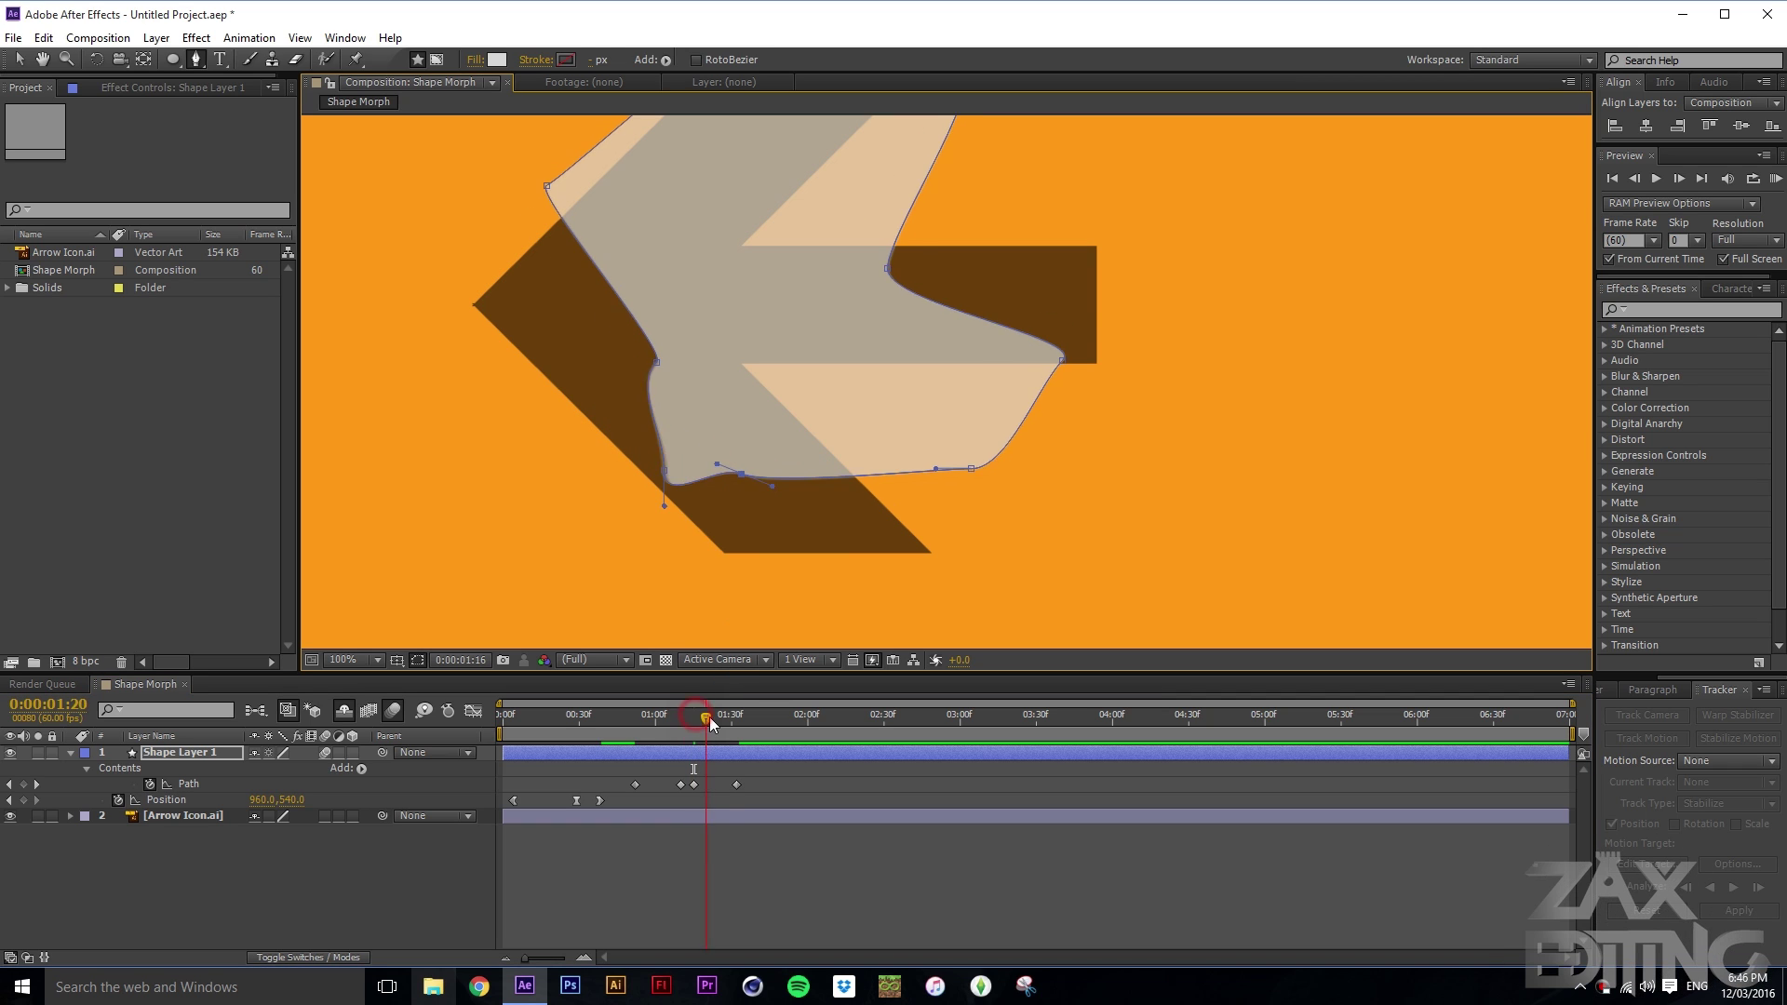
Step: Reshape the path at 0:00:01:24 by pulling the lower wing's points toward the arrow icon
{"action": "left_click_drag", "start_coordinate": [710, 717], "coordinate": [716, 723]}
{"action": "scroll", "coordinate": [745, 494], "scroll_direction": "up", "scroll_amount": 3}
{"action": "scroll", "coordinate": [668, 529], "scroll_direction": "down", "scroll_amount": 2}
{"action": "left_click_drag", "start_coordinate": [791, 566], "coordinate": [785, 579]}
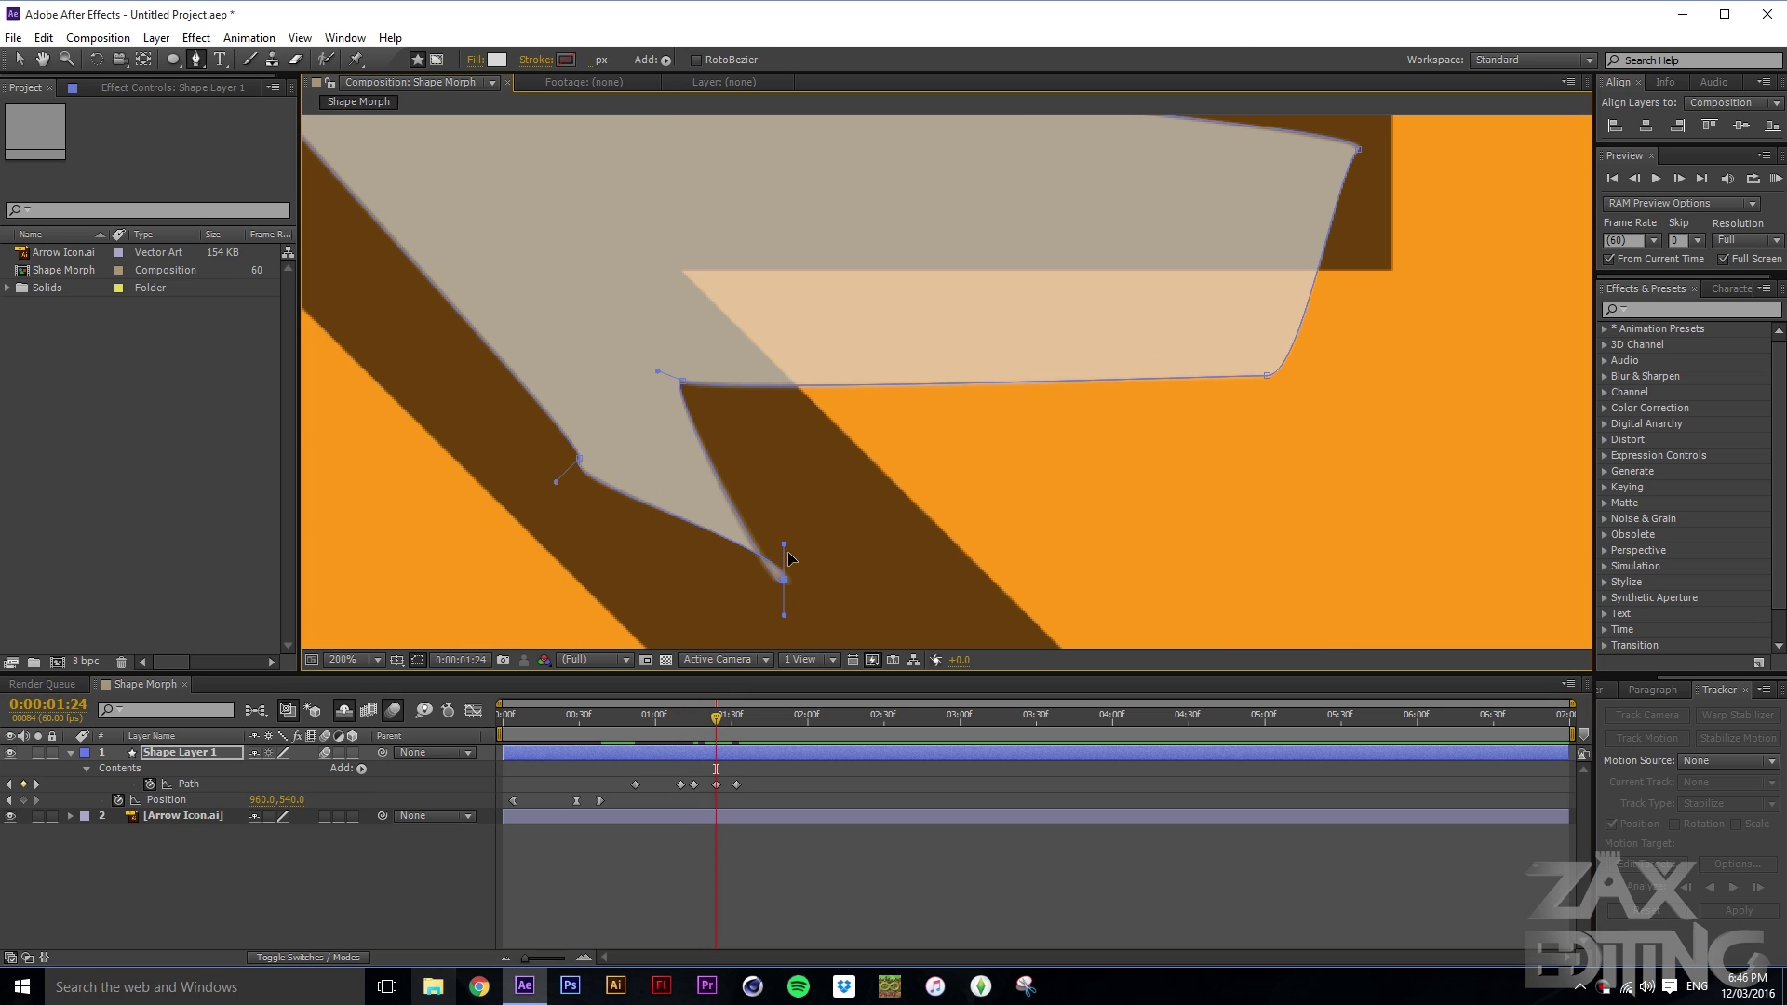
Step: Go to 0:00:01:33 and check the morphed path against the full arrow icon
{"action": "mouse_move", "coordinate": [716, 719]}
{"action": "left_mouse_down"}
{"action": "mouse_move", "coordinate": [665, 705]}
{"action": "mouse_move", "coordinate": [741, 700]}
{"action": "mouse_move", "coordinate": [726, 718]}
{"action": "mouse_move", "coordinate": [619, 715]}
{"action": "mouse_move", "coordinate": [743, 704]}
{"action": "left_mouse_up"}
{"action": "scroll", "coordinate": [789, 539], "scroll_direction": "down", "scroll_amount": 4}
{"action": "scroll", "coordinate": [789, 540], "scroll_direction": "up", "scroll_amount": 2}
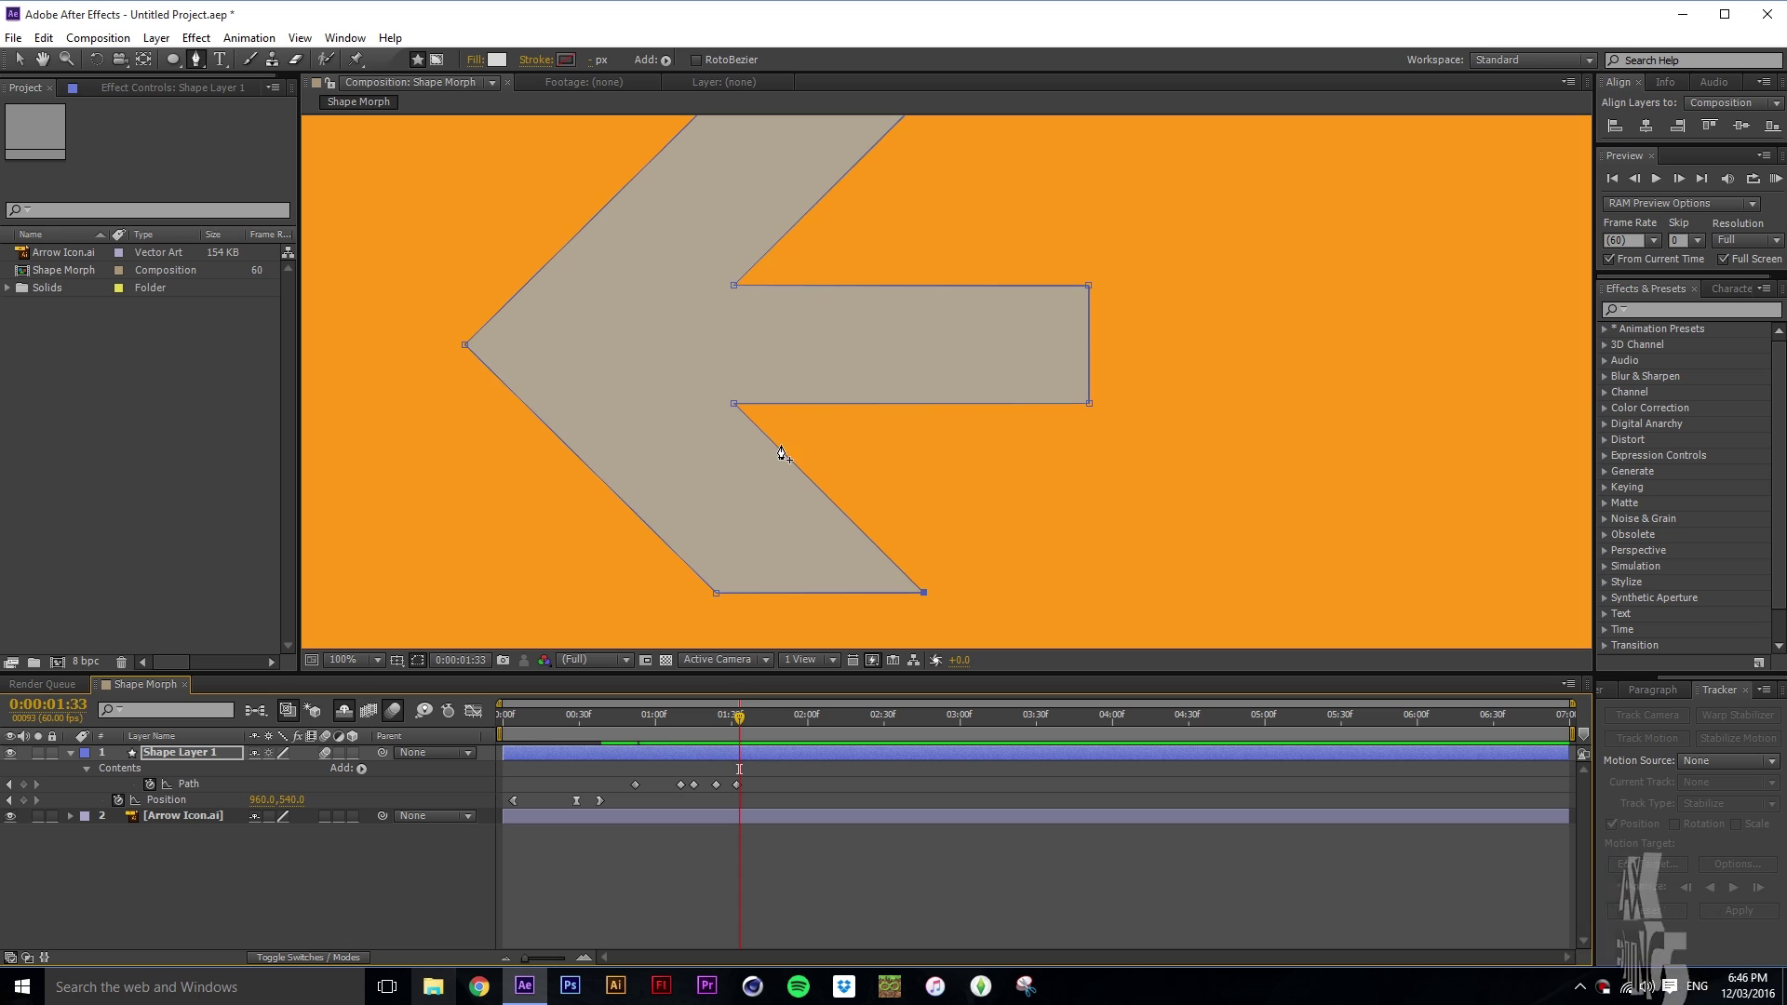
{"action": "scroll", "coordinate": [782, 447], "scroll_direction": "down", "scroll_amount": 2}
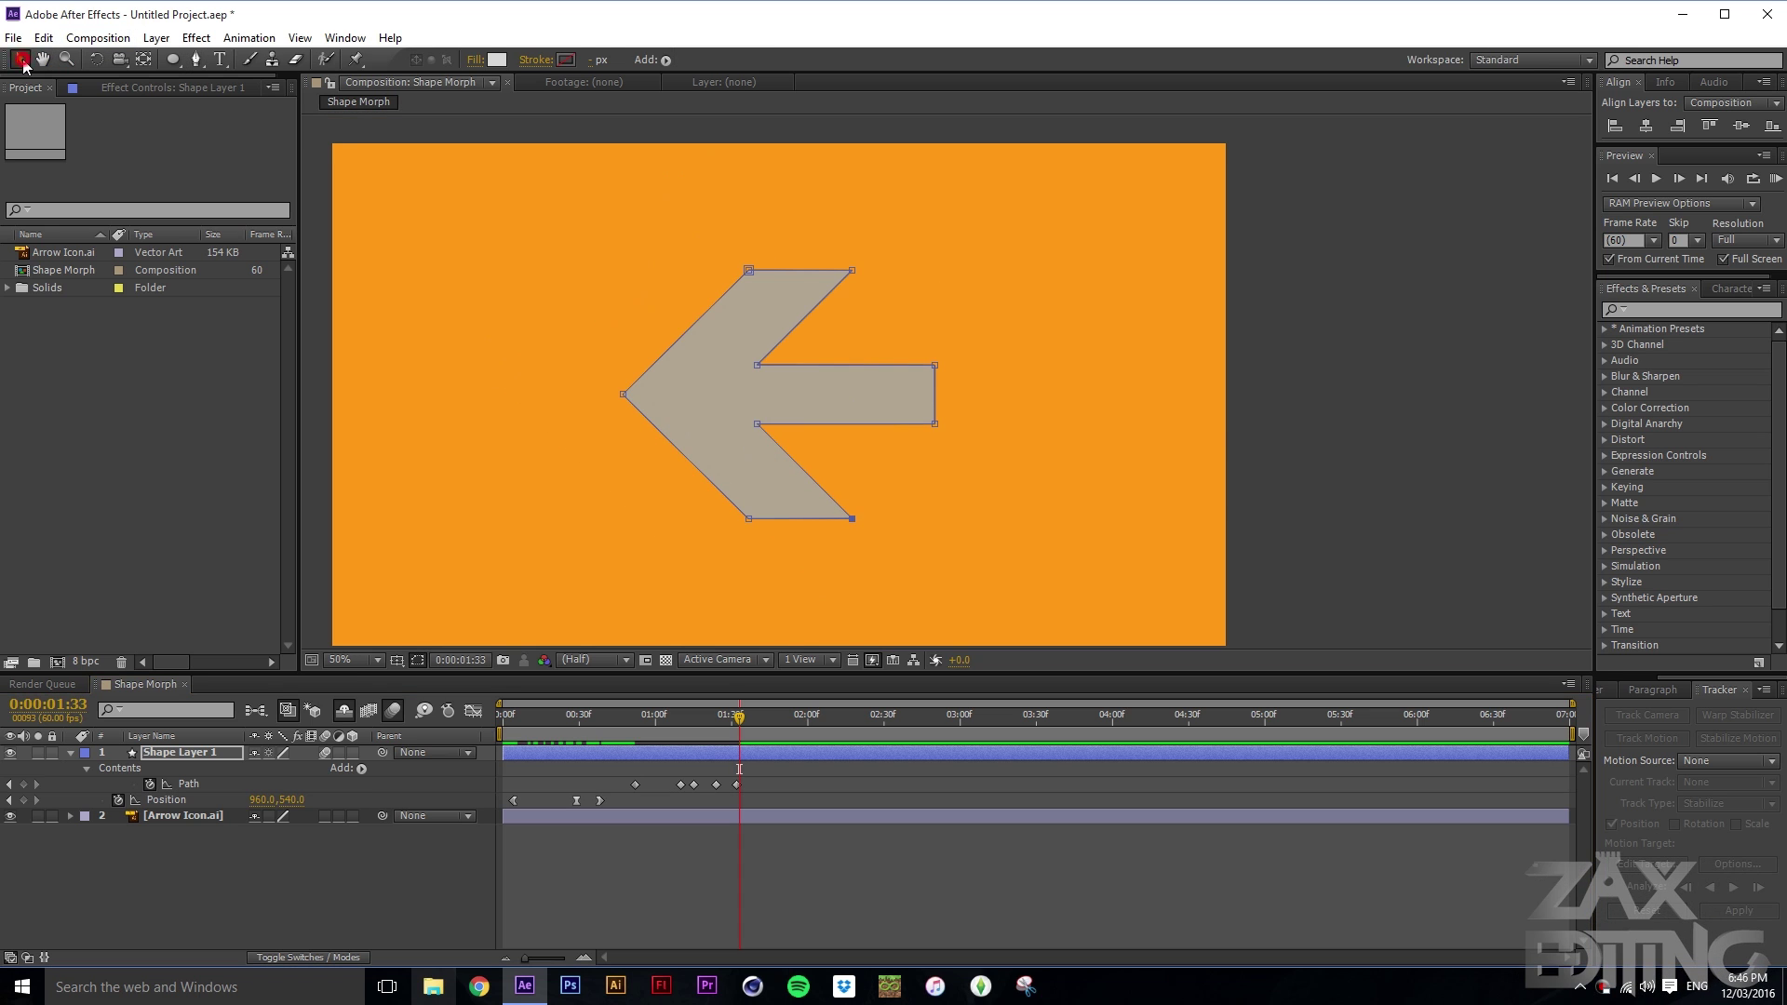
{"action": "key", "text": "h"}
{"action": "left_click_drag", "start_coordinate": [936, 485], "coordinate": [989, 463]}
{"action": "scroll", "coordinate": [1023, 410], "scroll_direction": "down", "scroll_amount": 1}
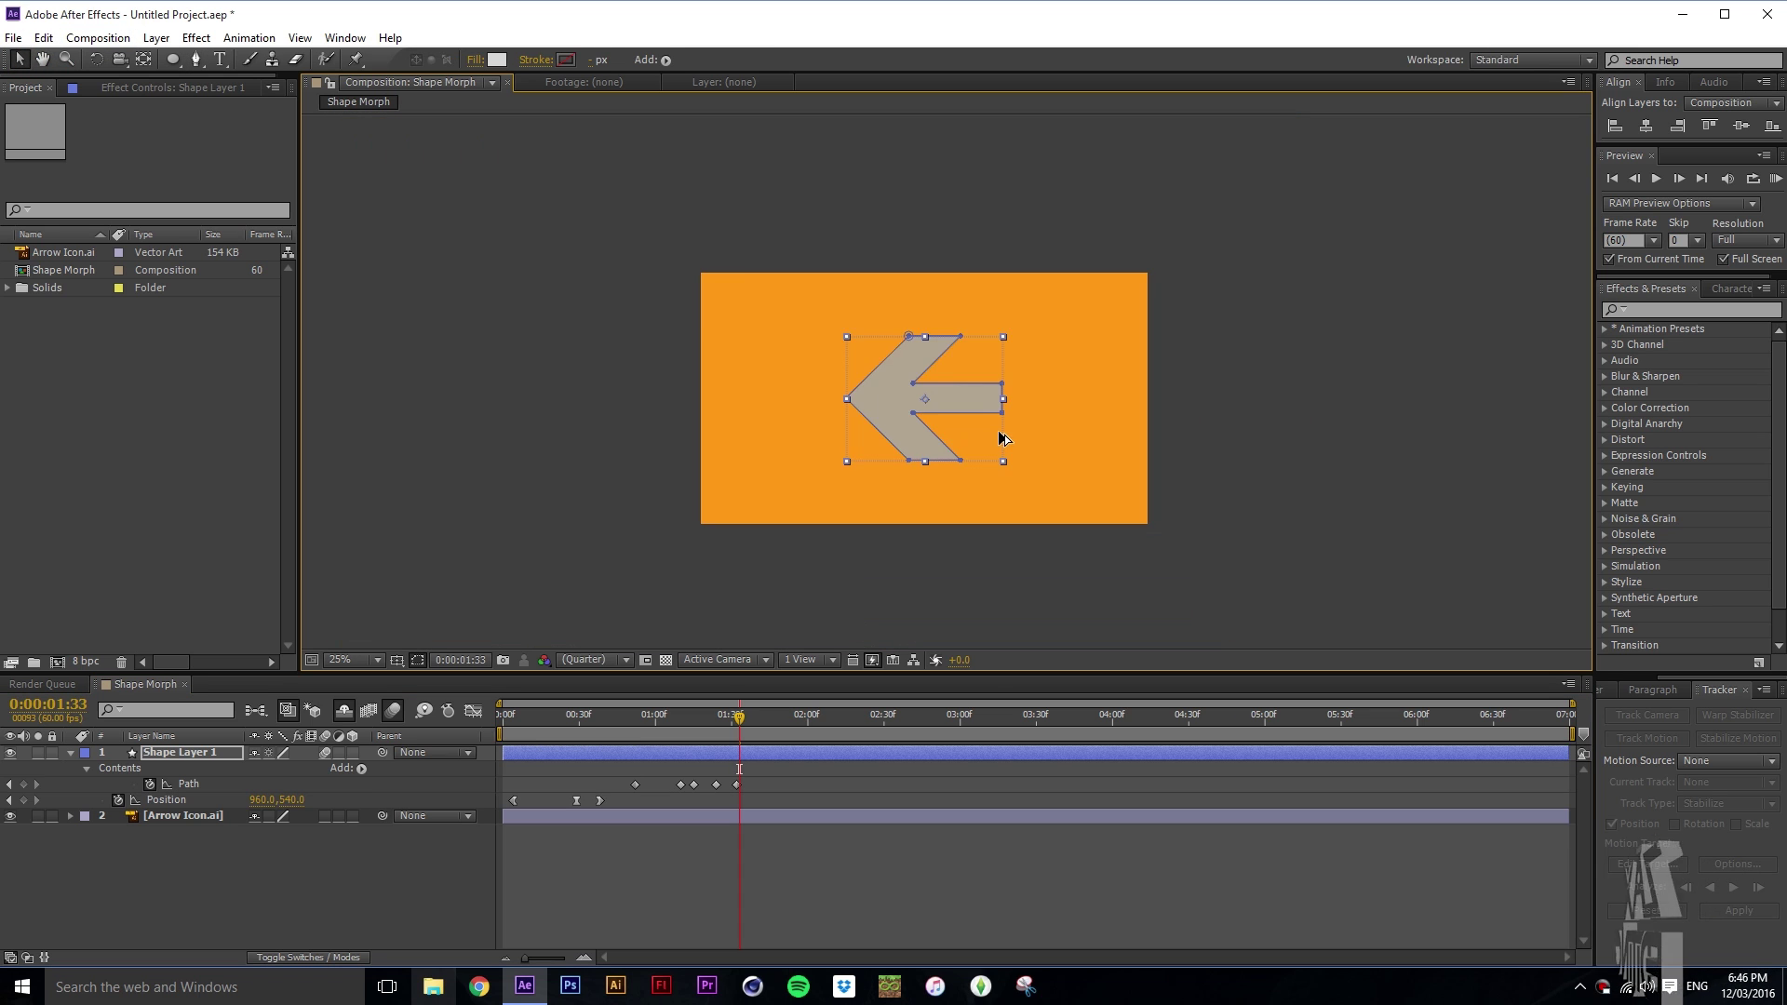
Step: Collapse Shape Layer 1's properties and delete the Arrow Icon.ai layer from the Shape Morph composition
{"action": "scroll", "coordinate": [1028, 406], "scroll_direction": "up", "scroll_amount": 1}
{"action": "key", "text": "v"}
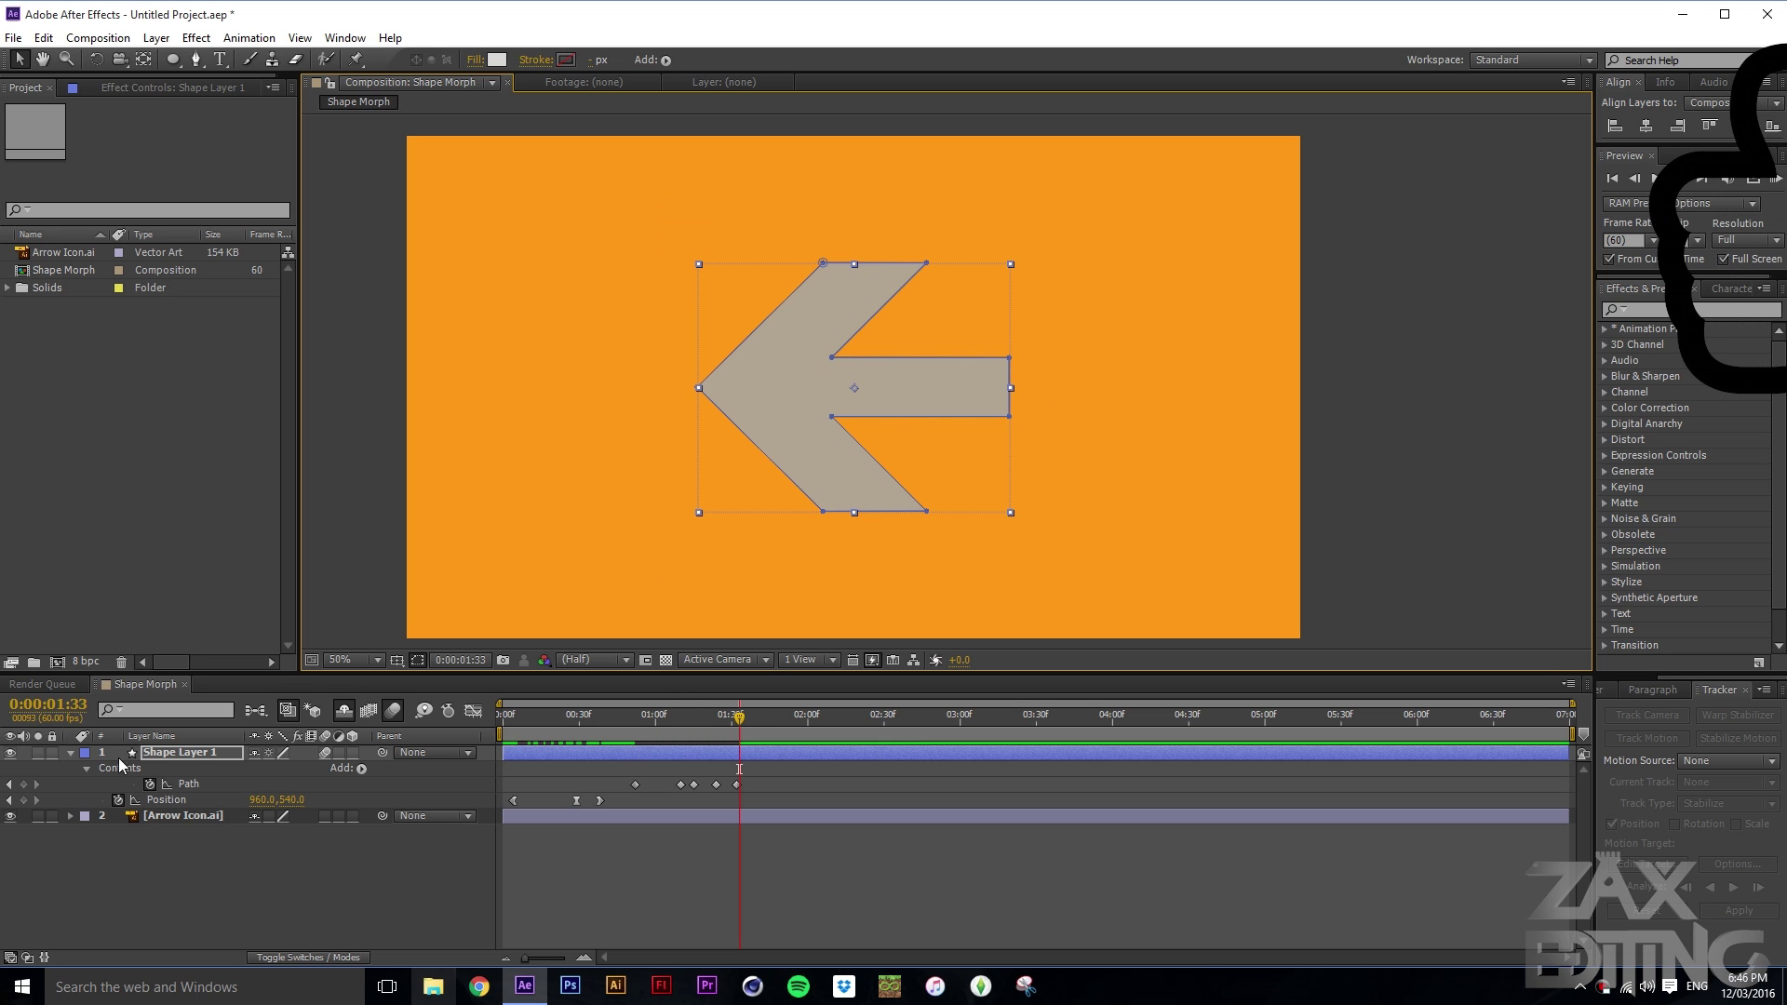
{"action": "key", "text": "u"}
{"action": "left_click", "coordinate": [258, 831]}
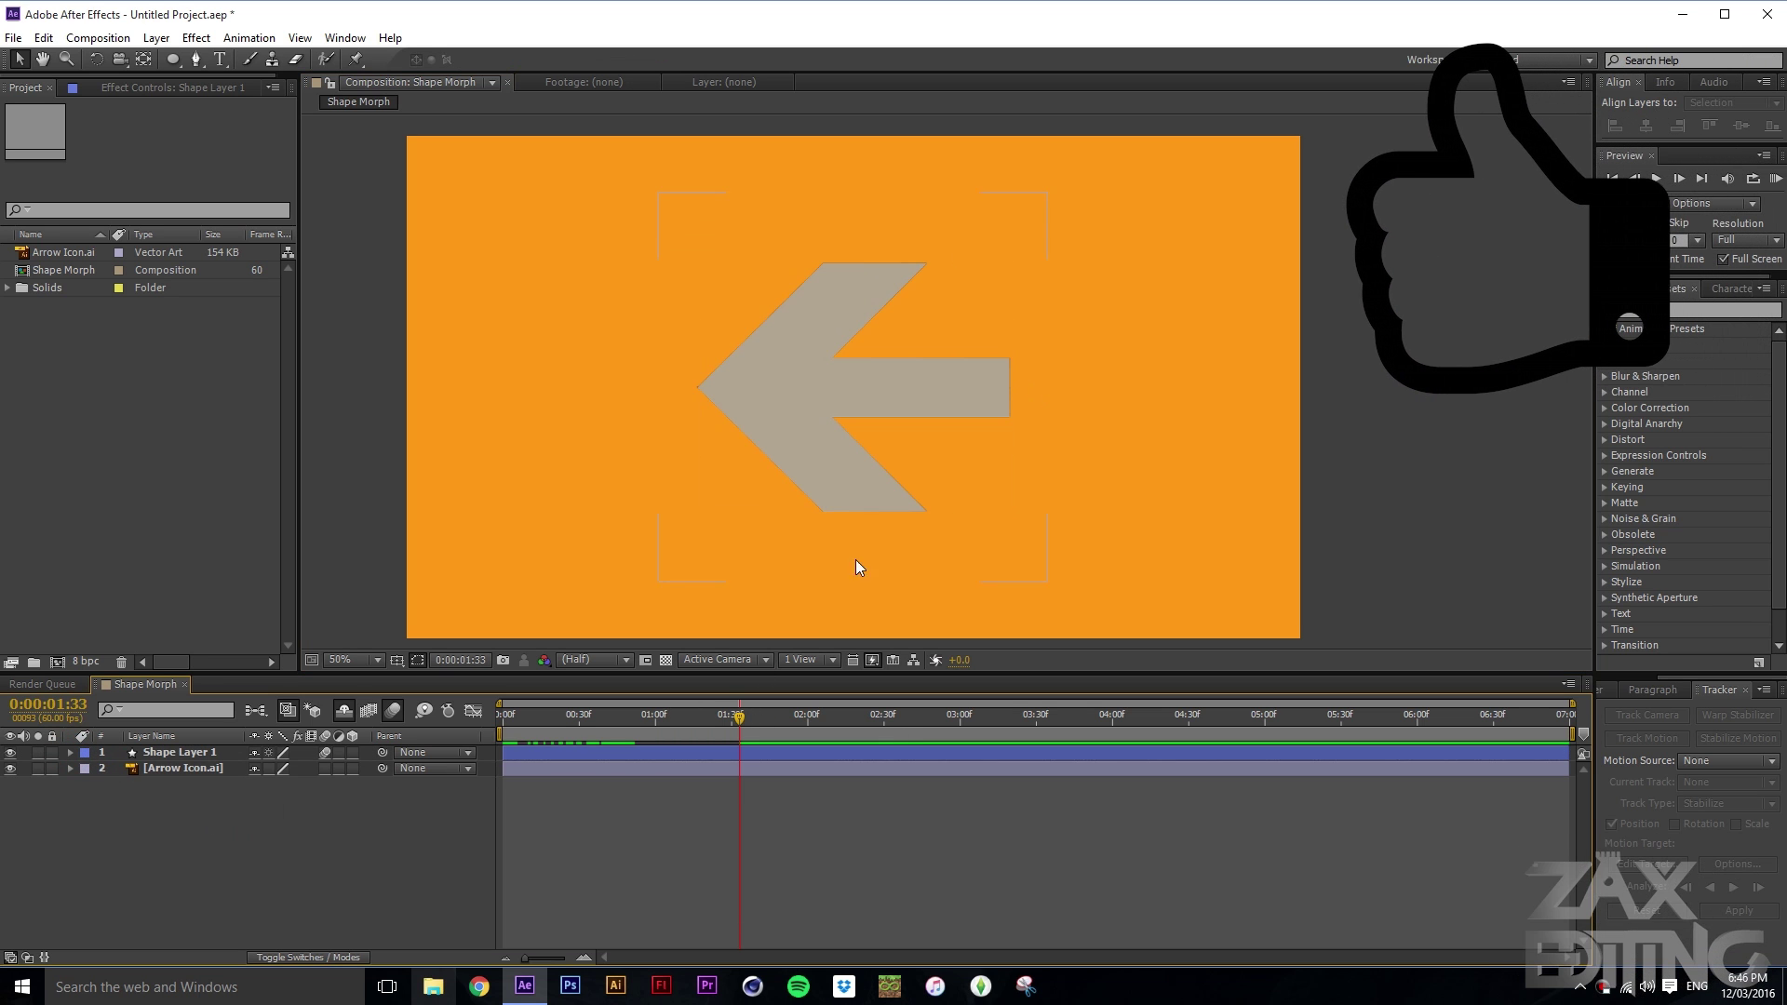
{"action": "left_click", "coordinate": [156, 754]}
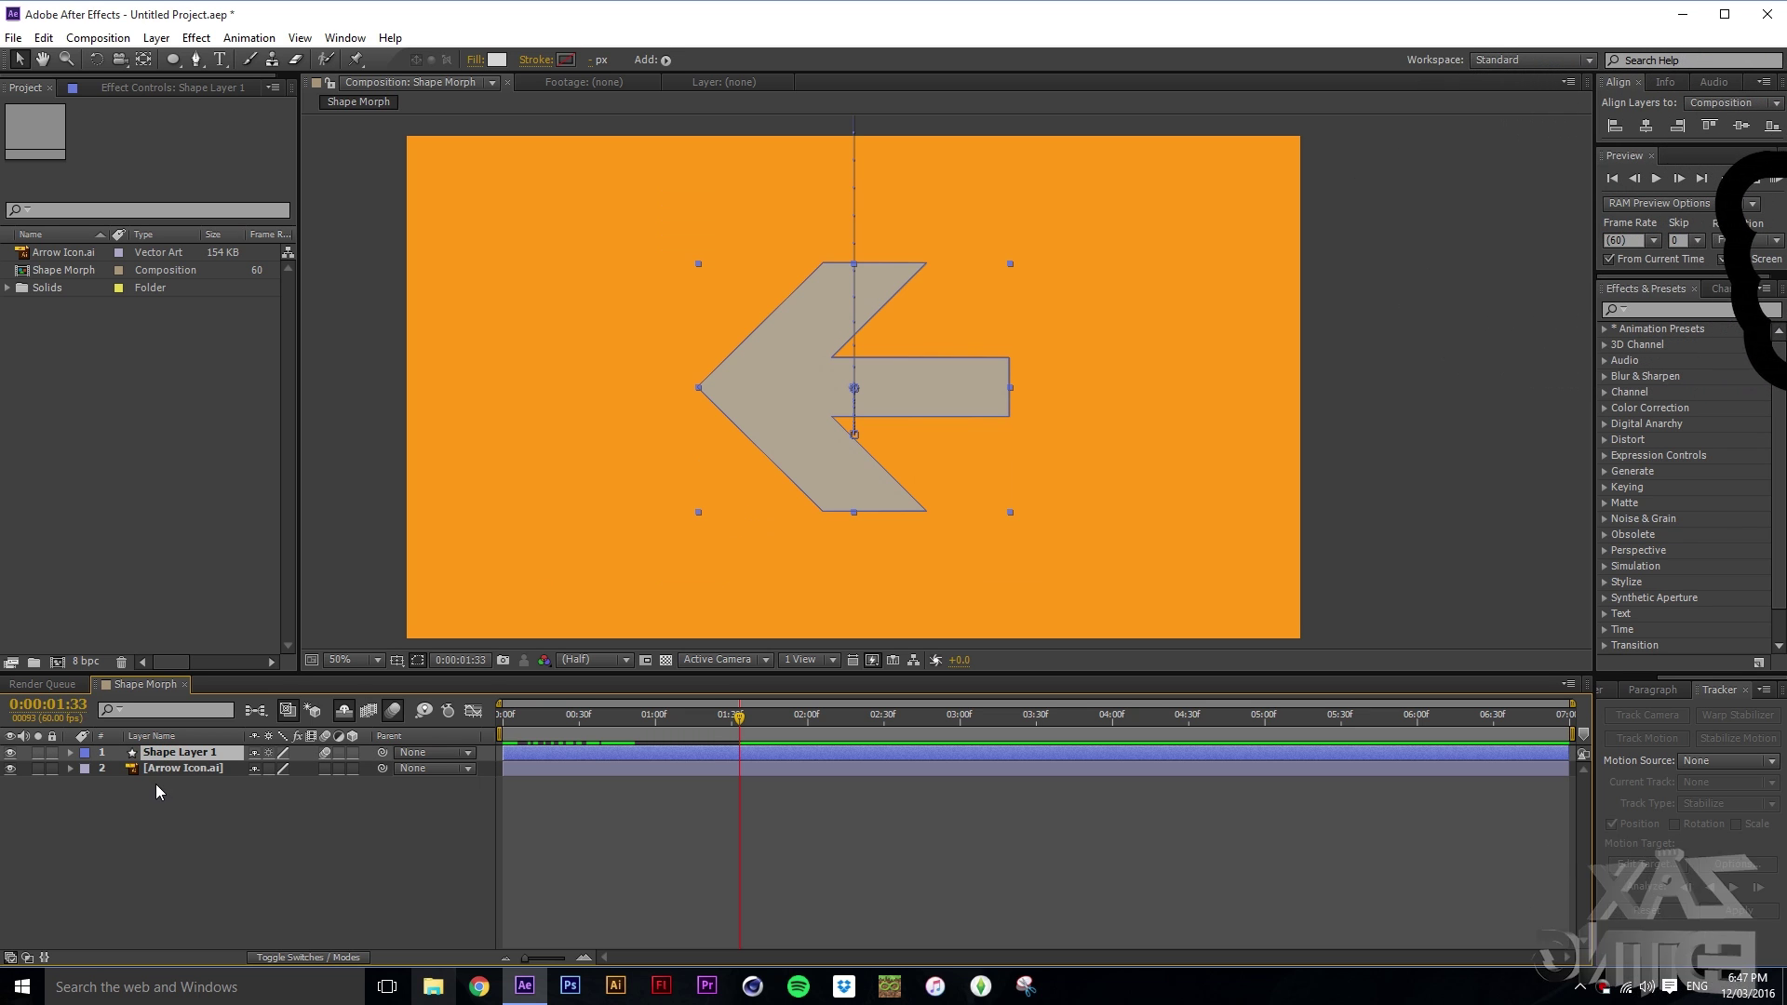
{"action": "left_click", "coordinate": [176, 769]}
{"action": "key", "text": "Delete"}
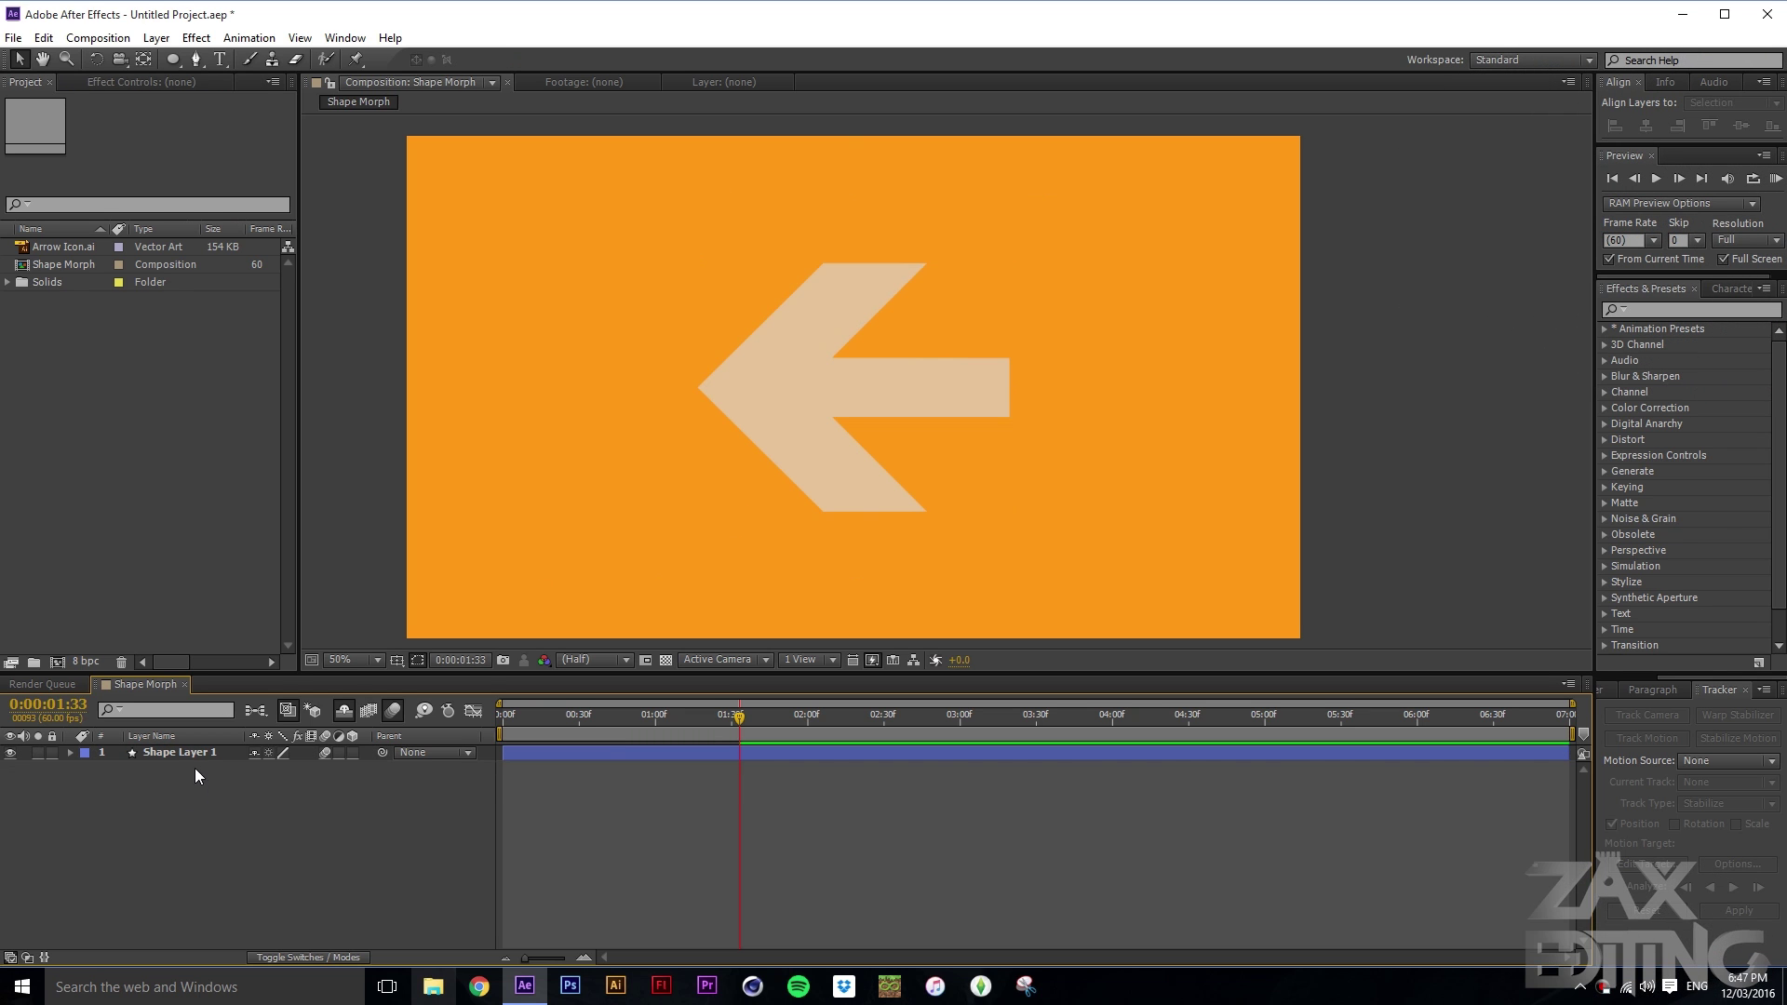
Step: Set Shape Layer 1's opacity to 100%
{"action": "left_click", "coordinate": [197, 752]}
{"action": "key", "text": "t"}
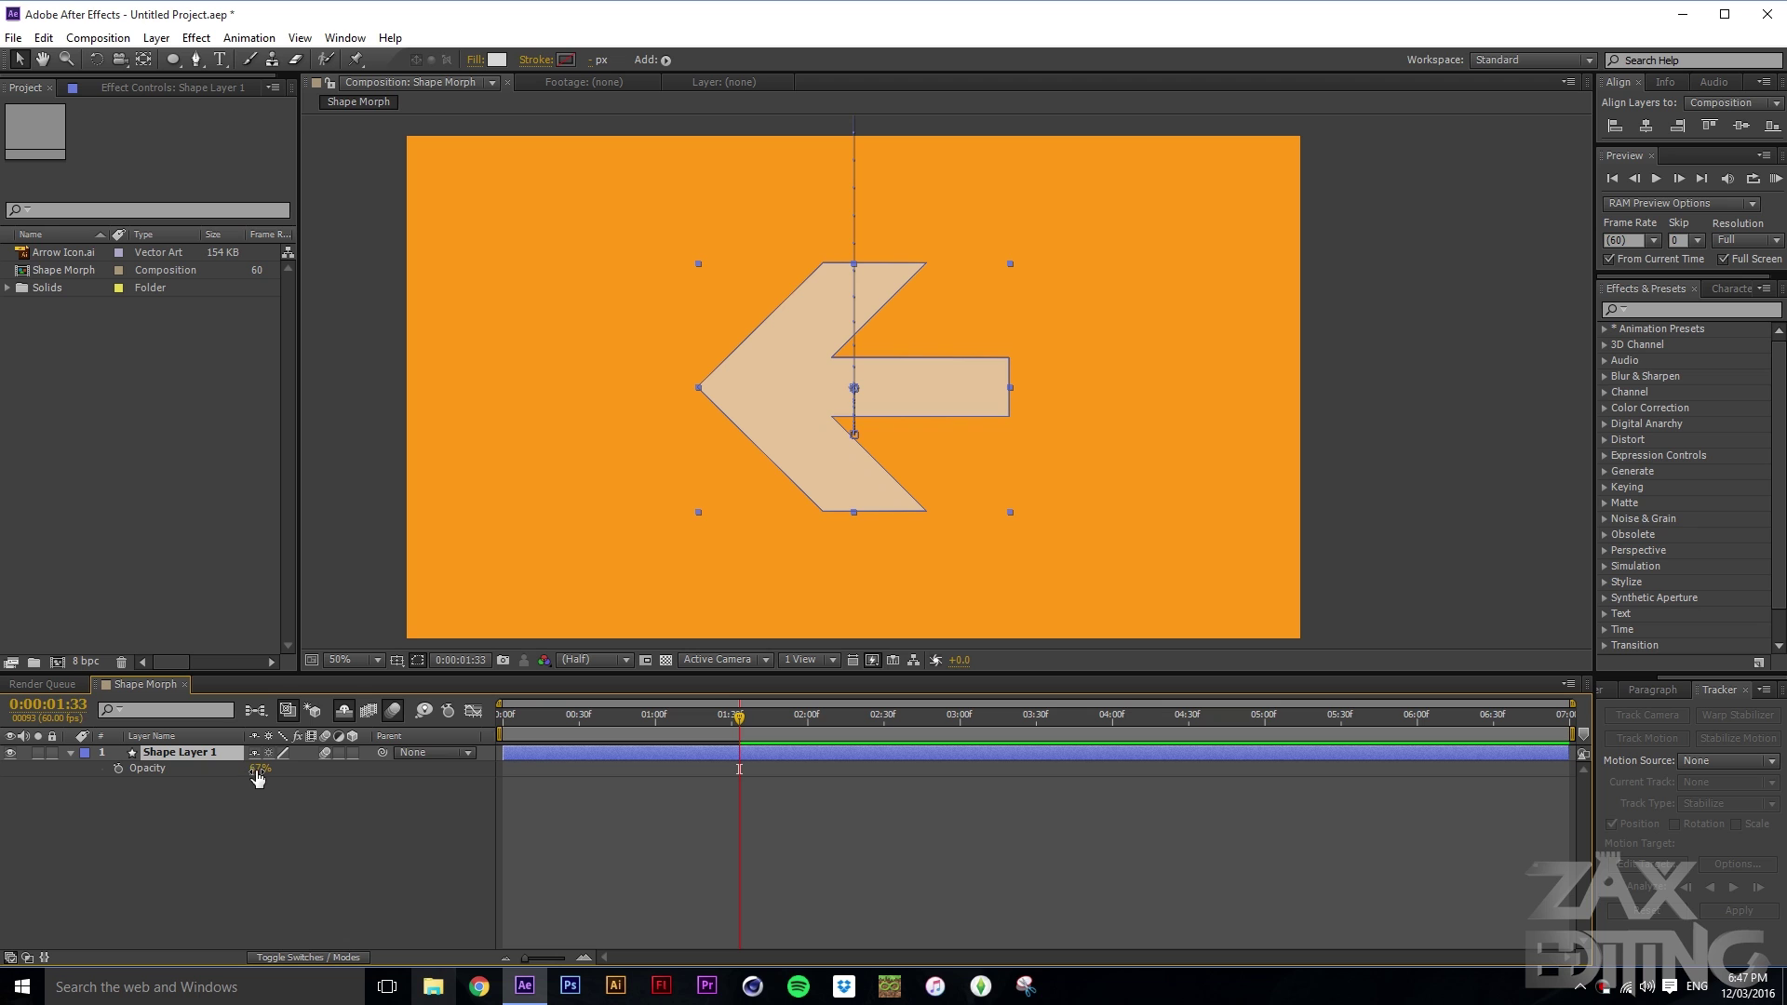
{"action": "left_click_drag", "start_coordinate": [258, 779], "coordinate": [293, 778]}
{"action": "left_click", "coordinate": [367, 817]}
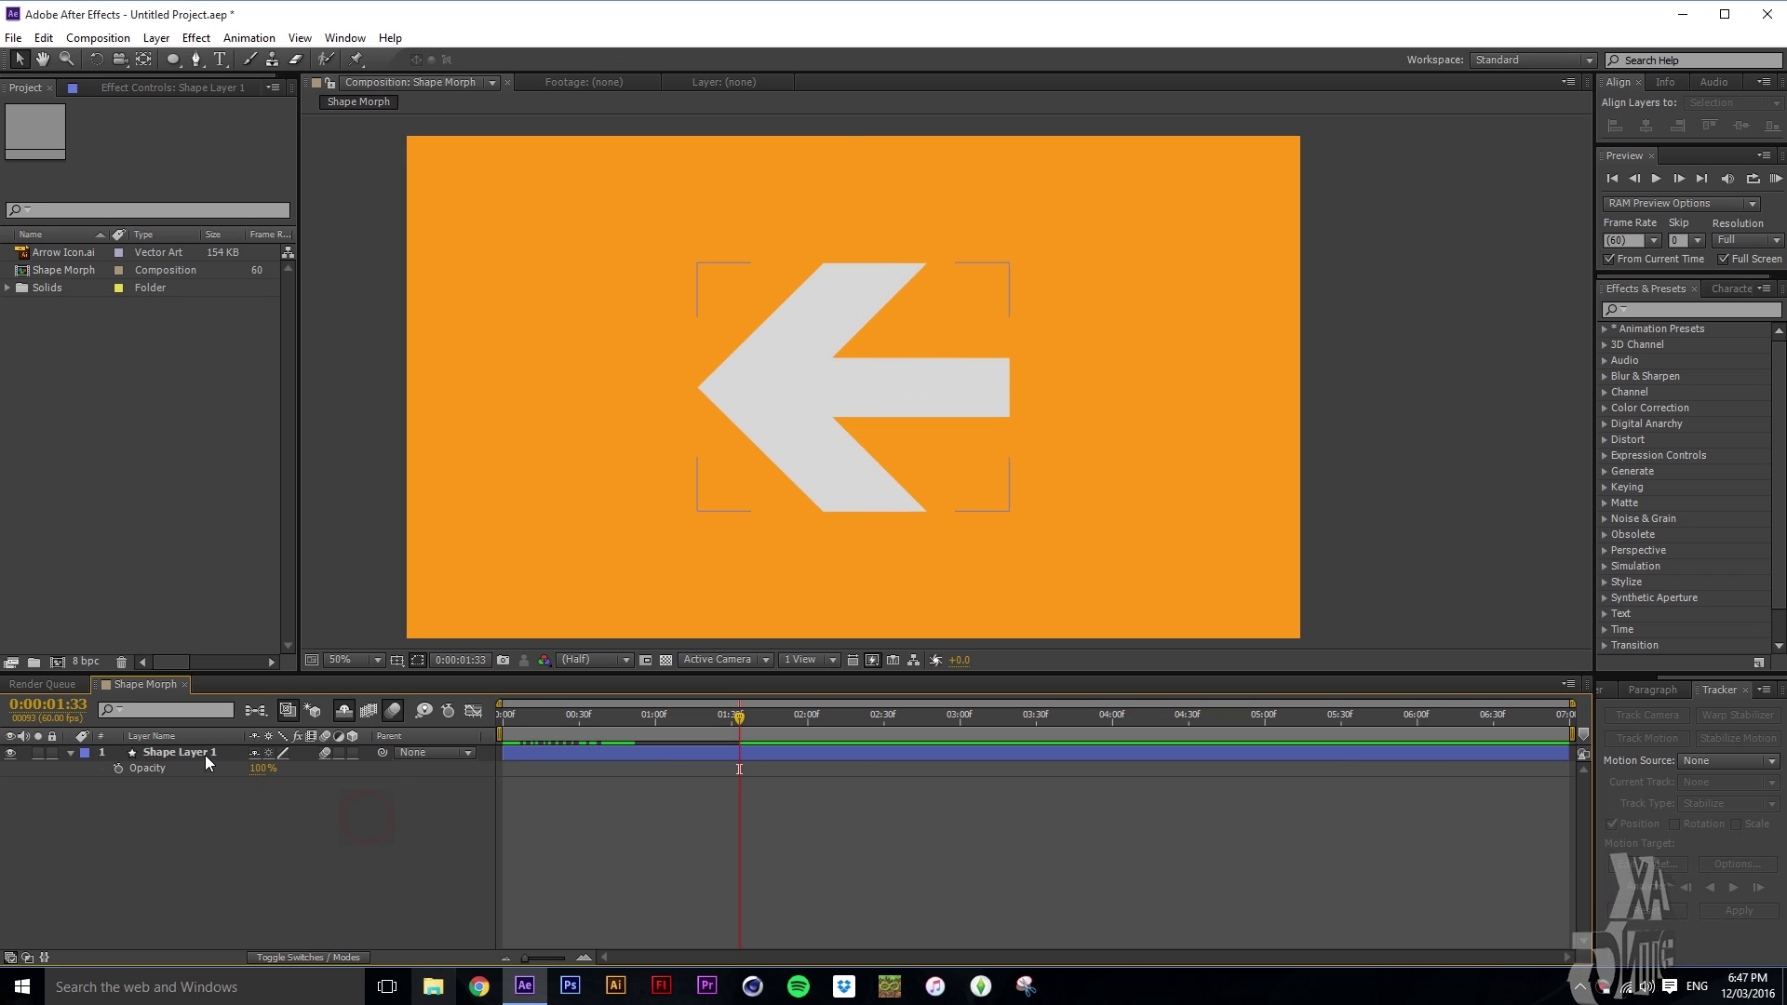
Step: Keyframe Shape Layer 1's position at 0:00:01:41 and at 1046, 540 on 0:00:02:05, moving that second keyframe to just before two seconds
{"action": "mouse_move", "coordinate": [729, 719]}
{"action": "left_mouse_down"}
{"action": "mouse_move", "coordinate": [653, 709]}
{"action": "mouse_move", "coordinate": [760, 713]}
{"action": "left_mouse_up"}
{"action": "left_click", "coordinate": [96, 757]}
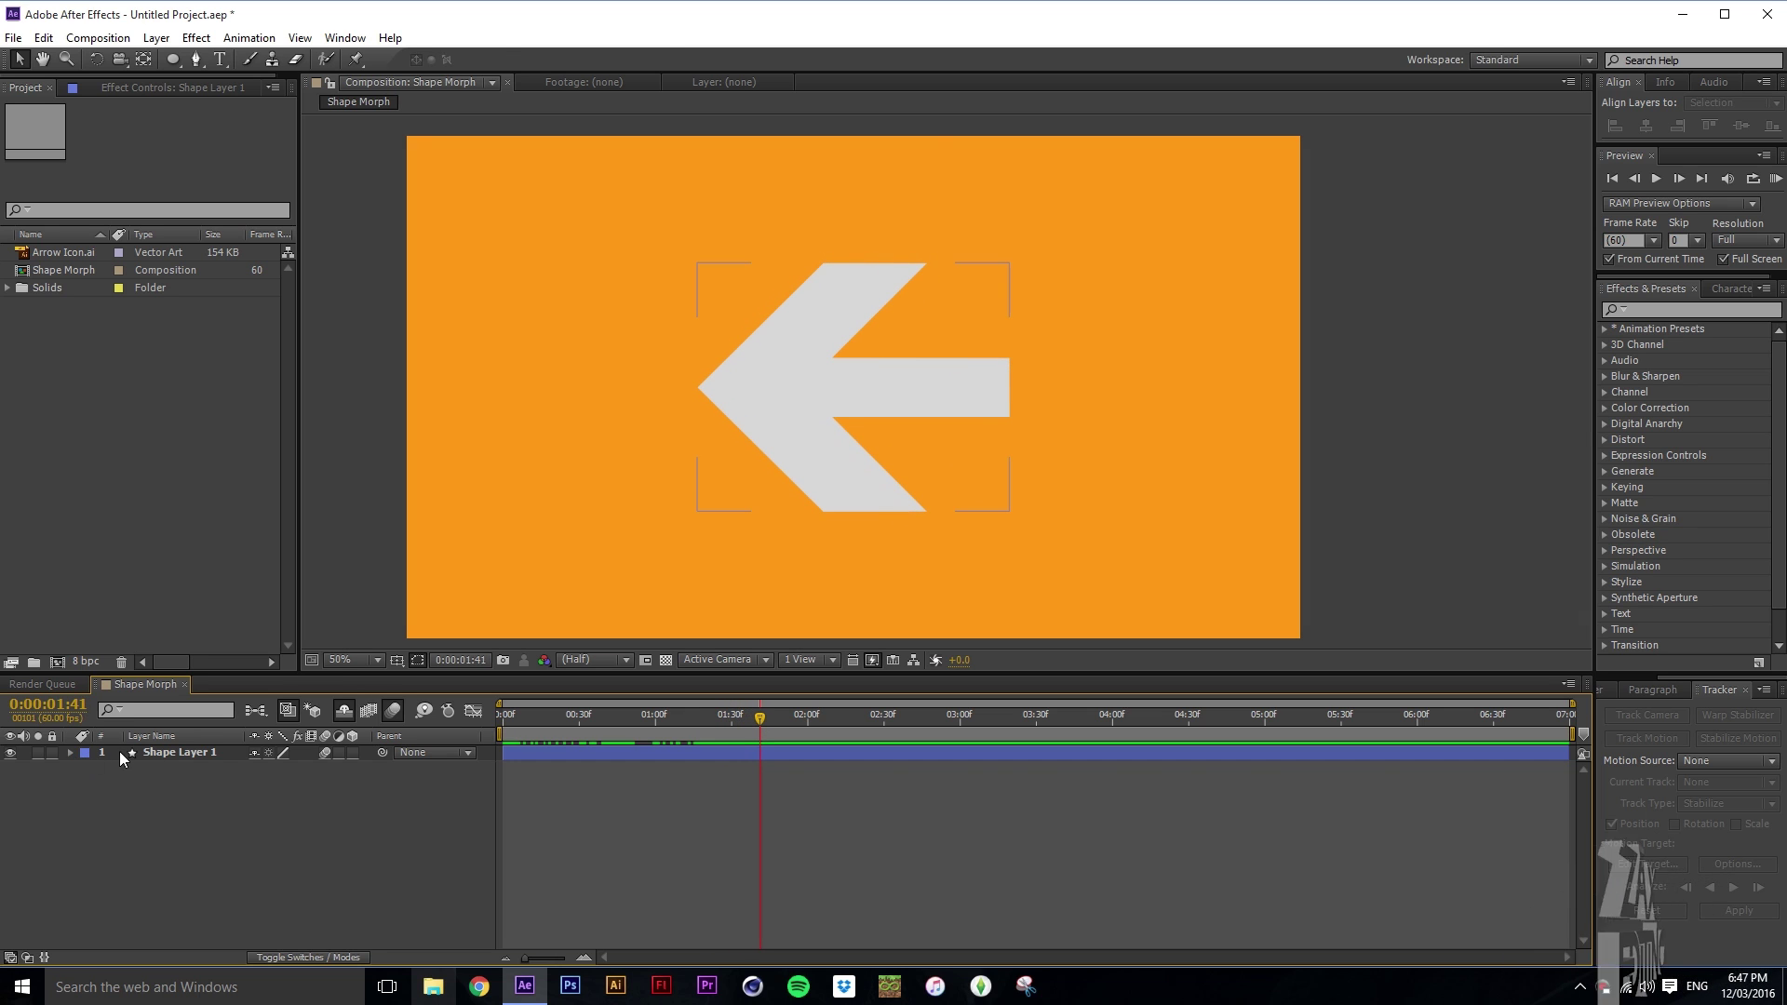
{"action": "key", "text": "p"}
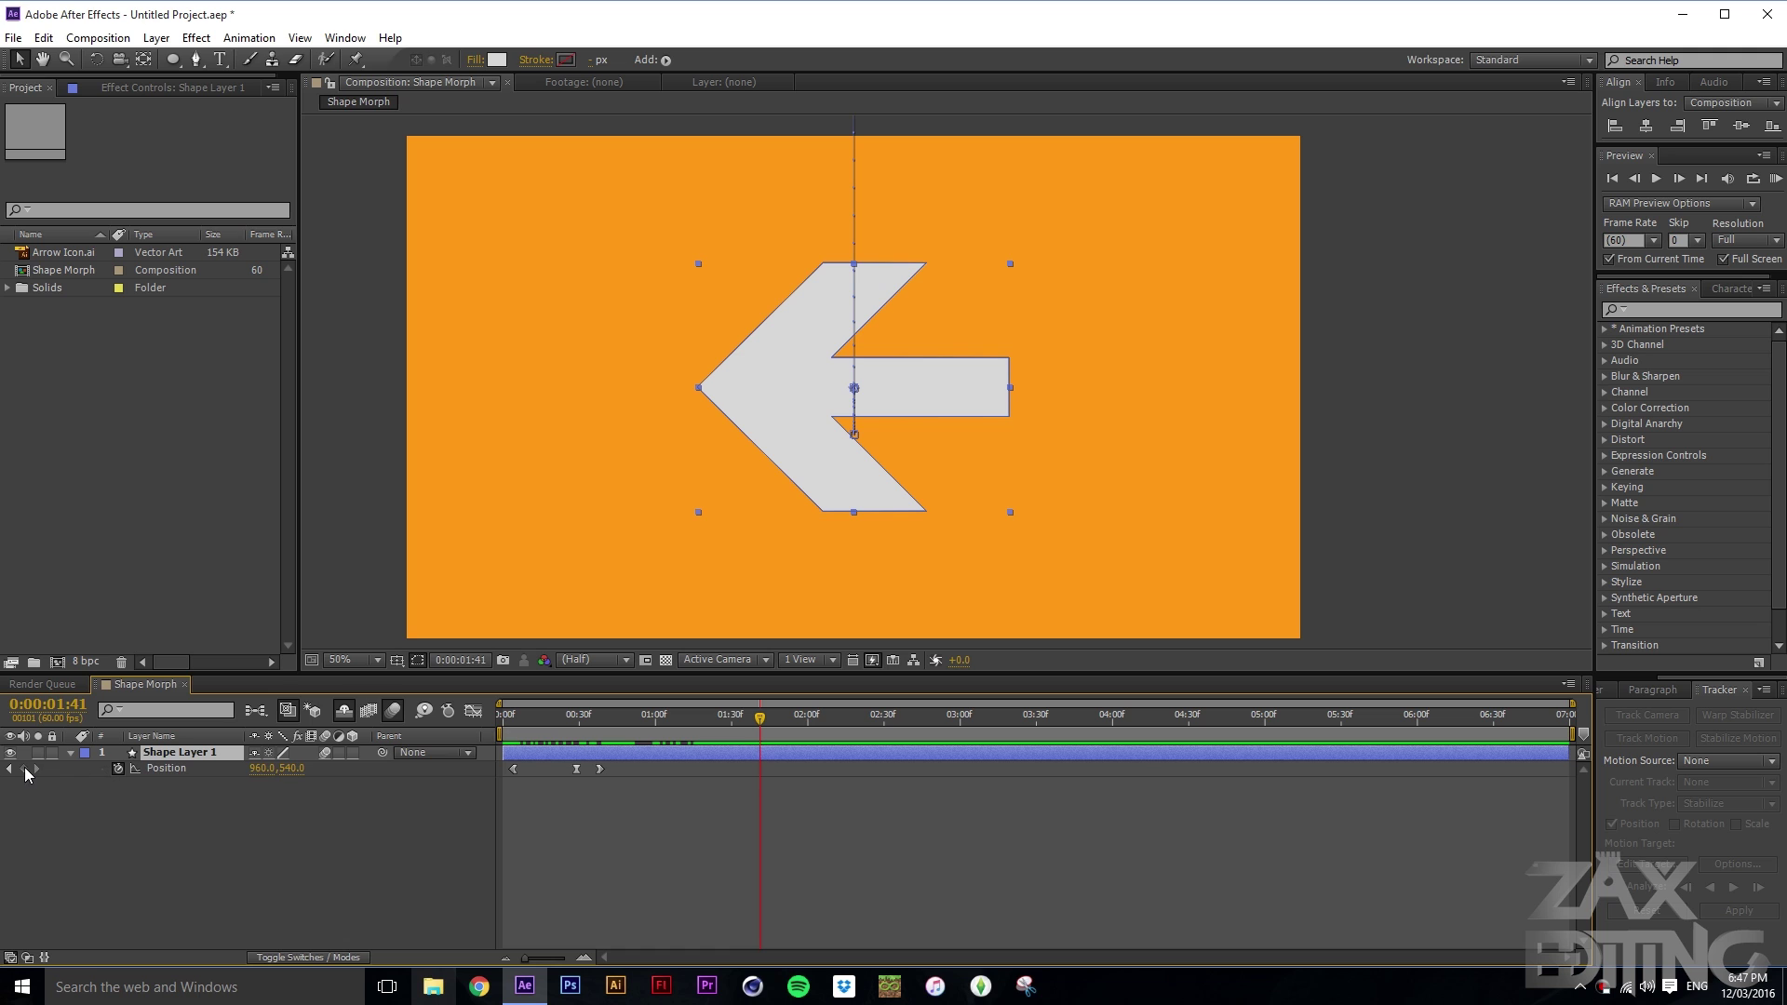
{"action": "left_click_drag", "start_coordinate": [729, 724], "coordinate": [808, 730]}
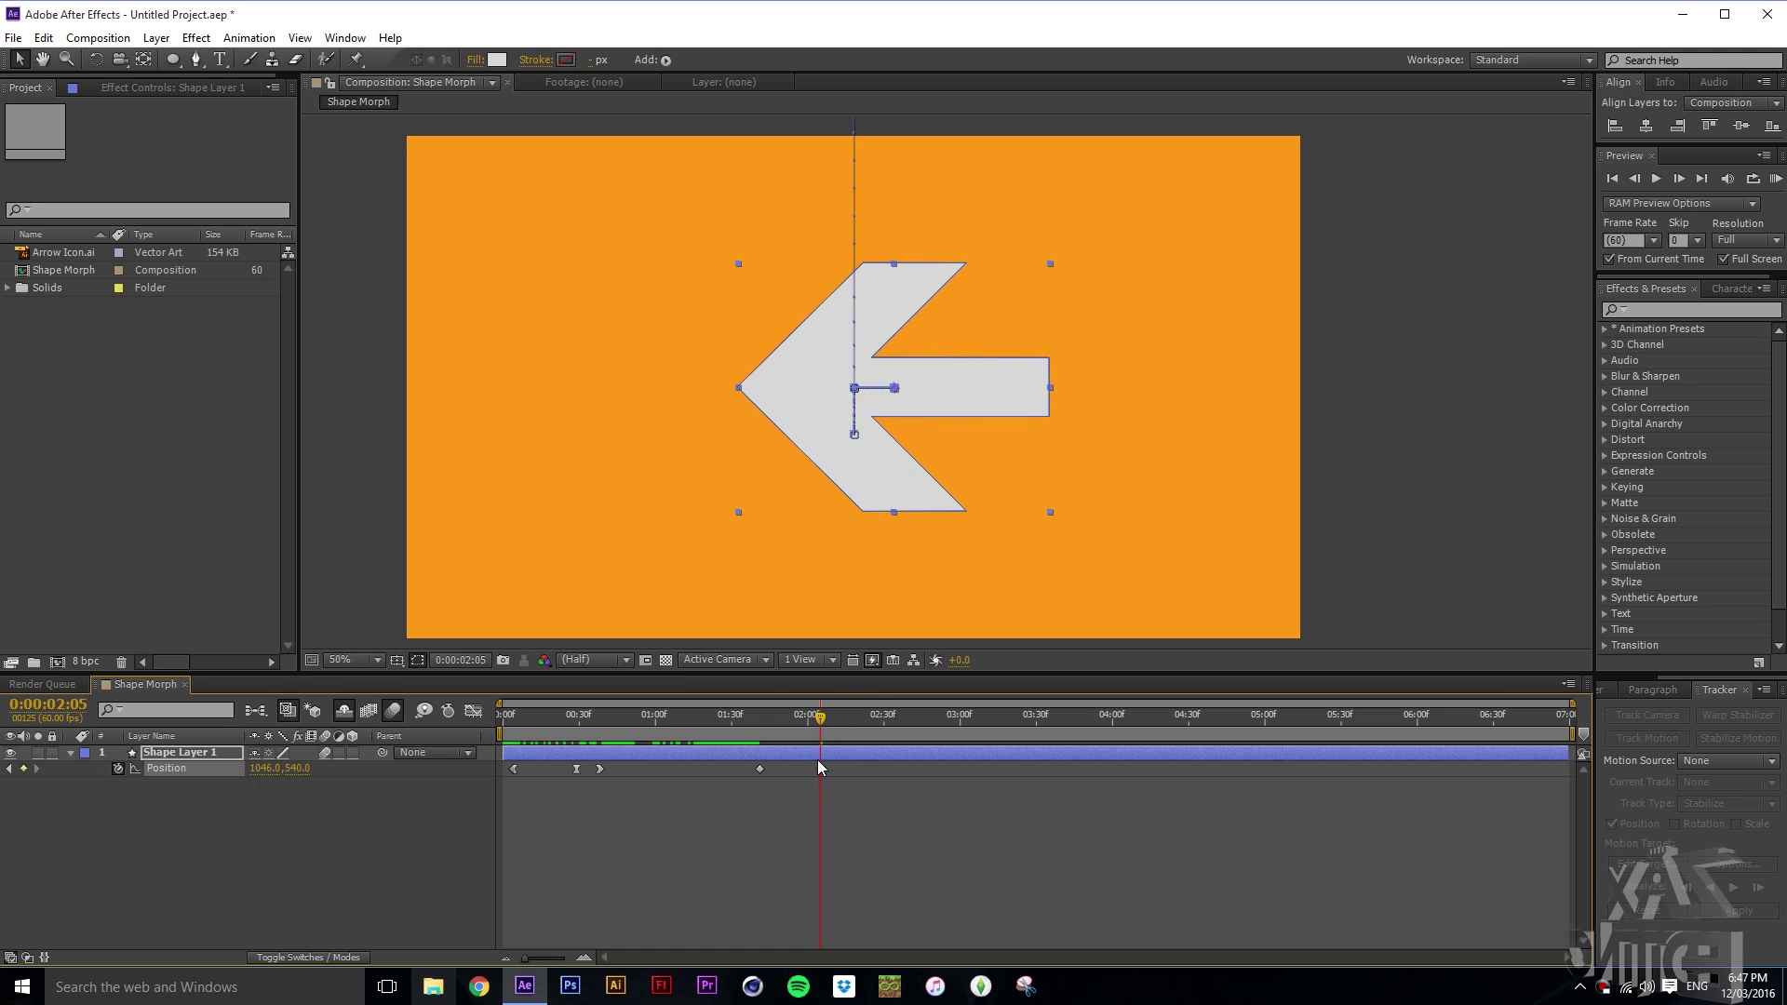
{"action": "left_click_drag", "start_coordinate": [820, 769], "coordinate": [788, 769]}
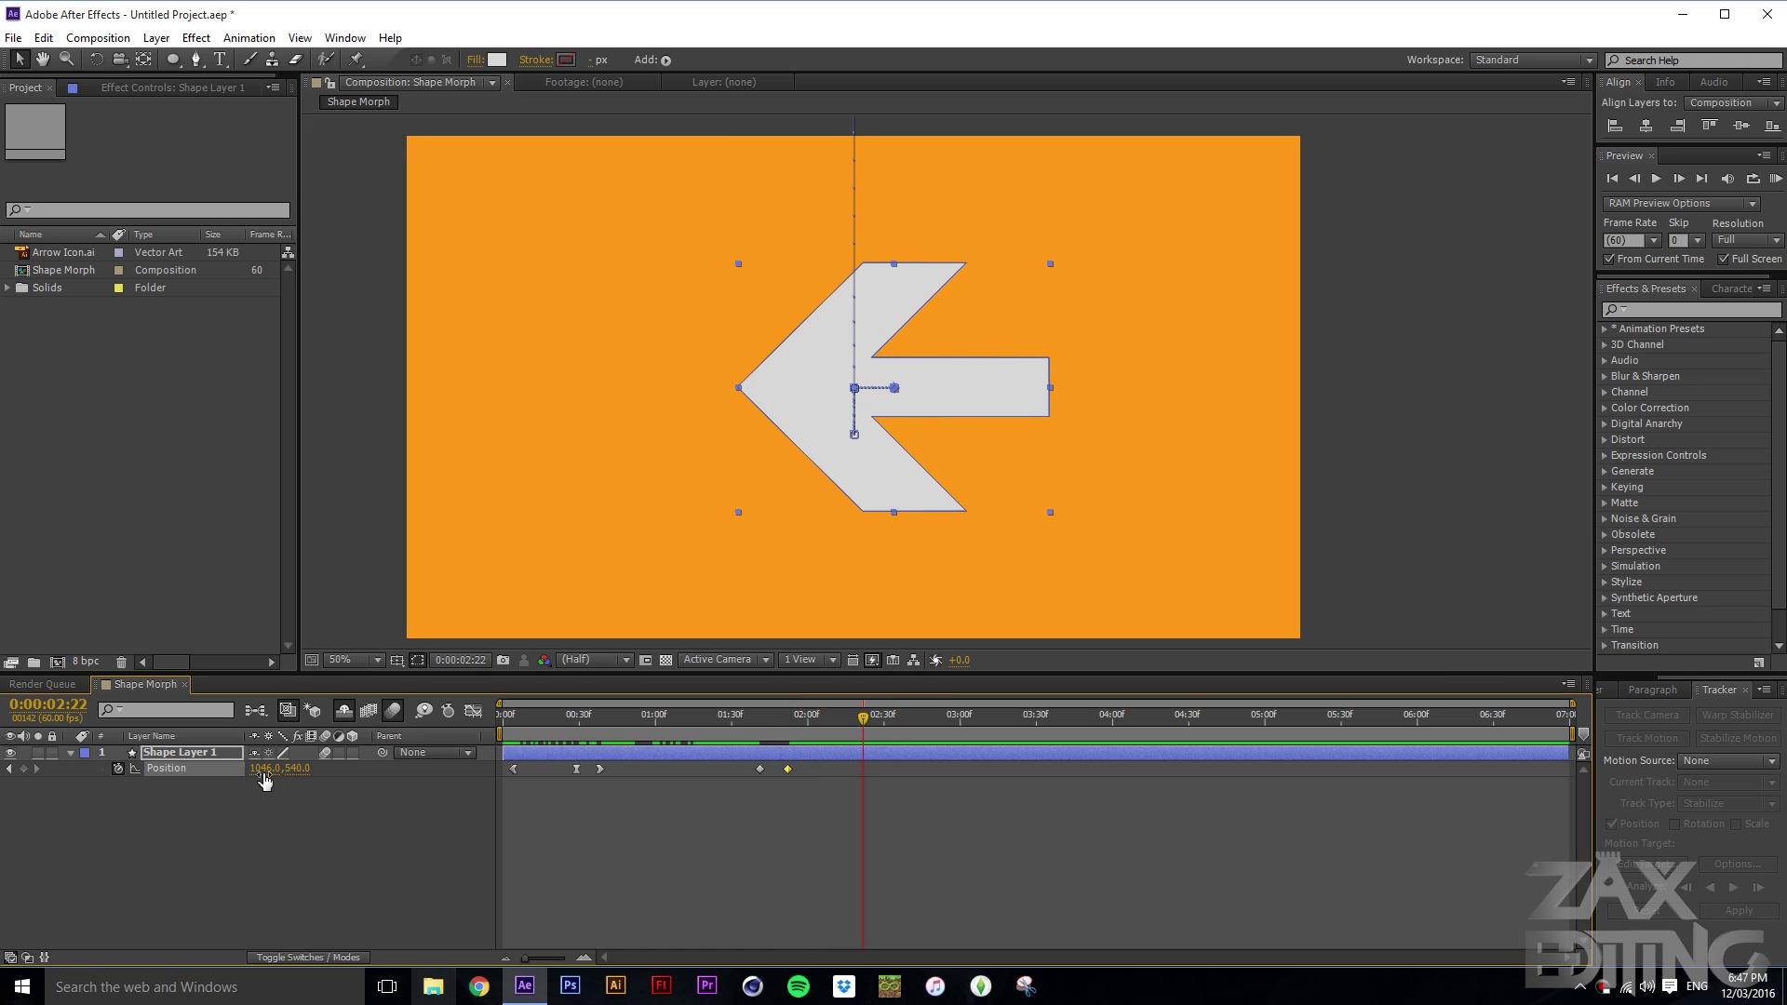
Step: Set the position to -471, 540 at 0:00:02:22 to send the arrow off screen, and shift the last two position keyframes earlier
{"action": "left_click_drag", "start_coordinate": [264, 768], "coordinate": [168, 768]}
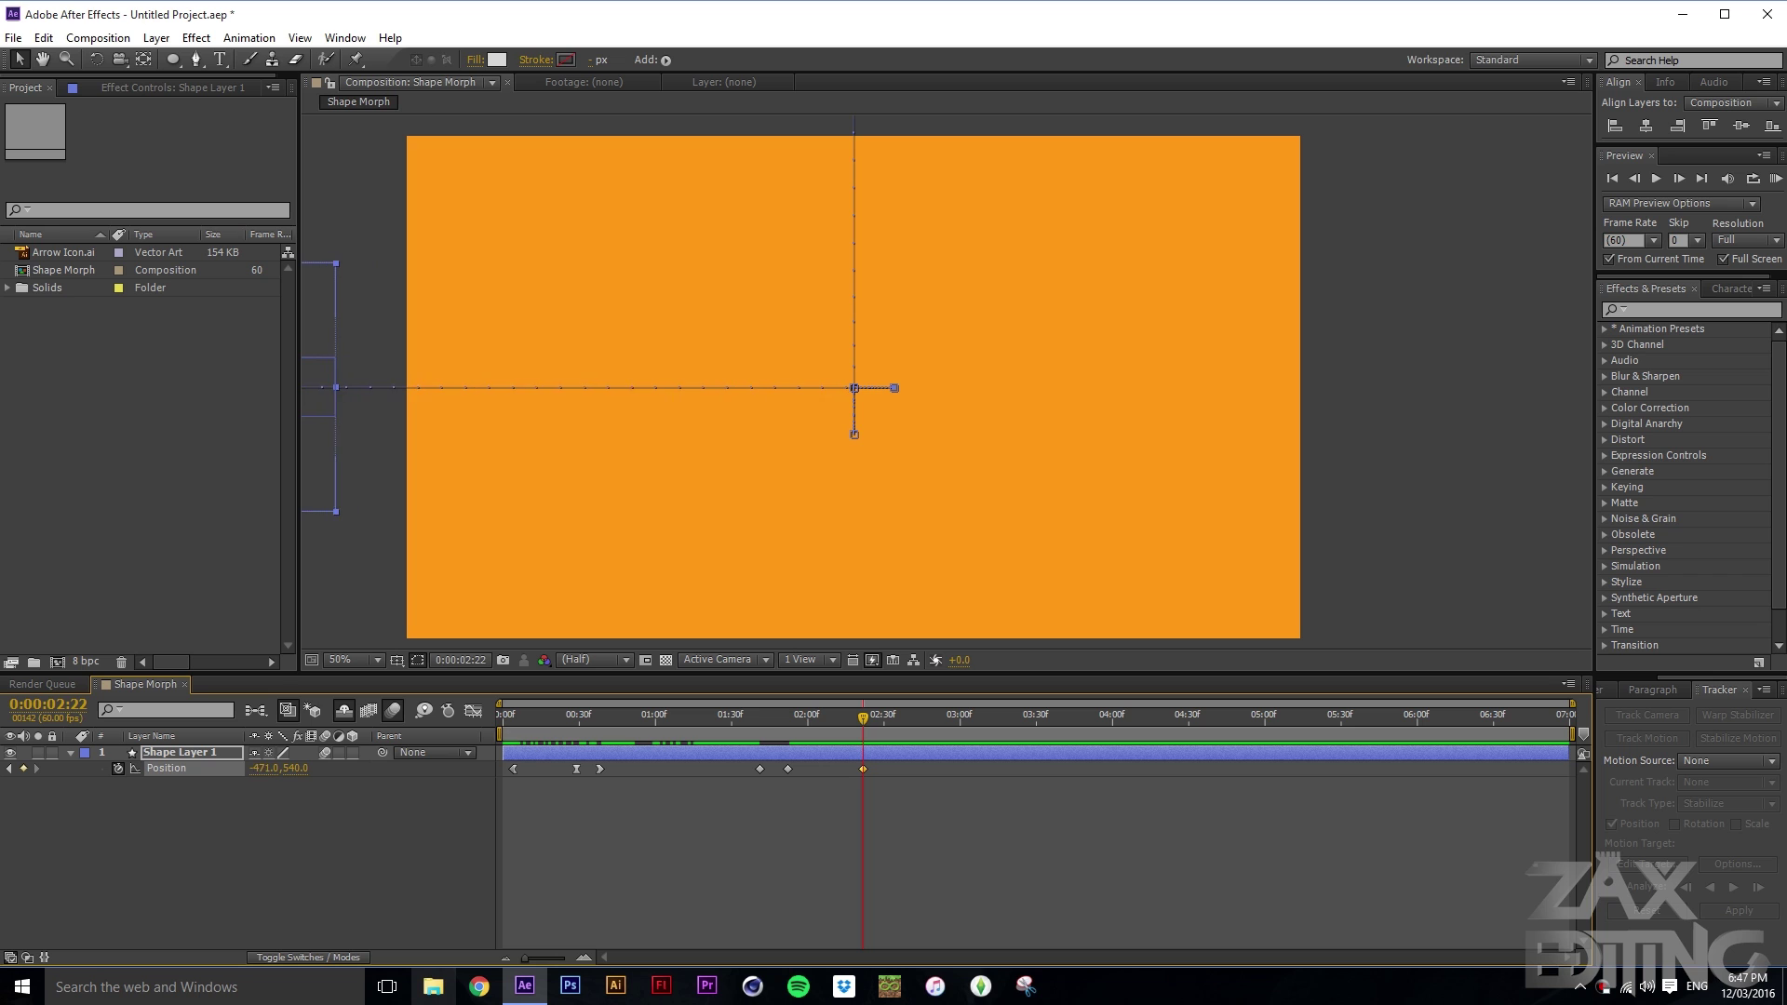
{"action": "left_click_drag", "start_coordinate": [862, 716], "coordinate": [813, 769]}
{"action": "left_click", "coordinate": [367, 567]}
{"action": "left_click", "coordinate": [823, 769], "text": "shift"}
{"action": "left_click", "coordinate": [307, 865]}
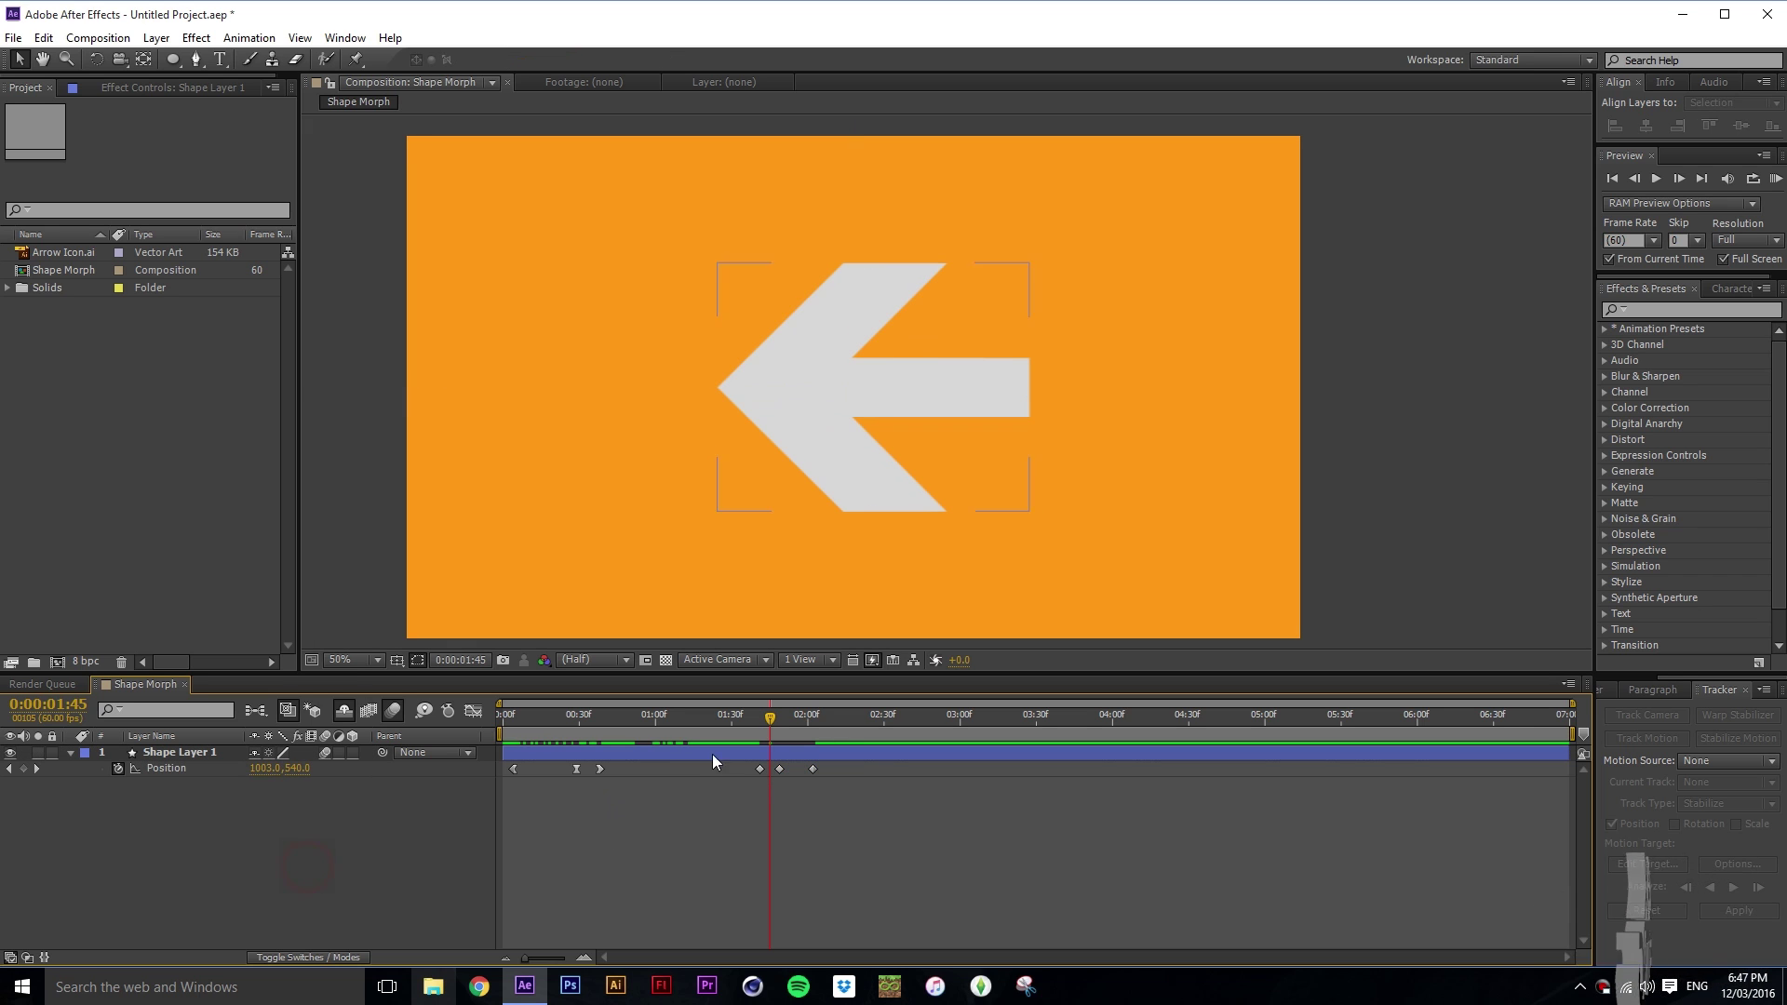
Step: Scrub from the start of the composition through the circle-to-arrow morph to review the animation
{"action": "left_click_drag", "start_coordinate": [707, 717], "coordinate": [490, 780]}
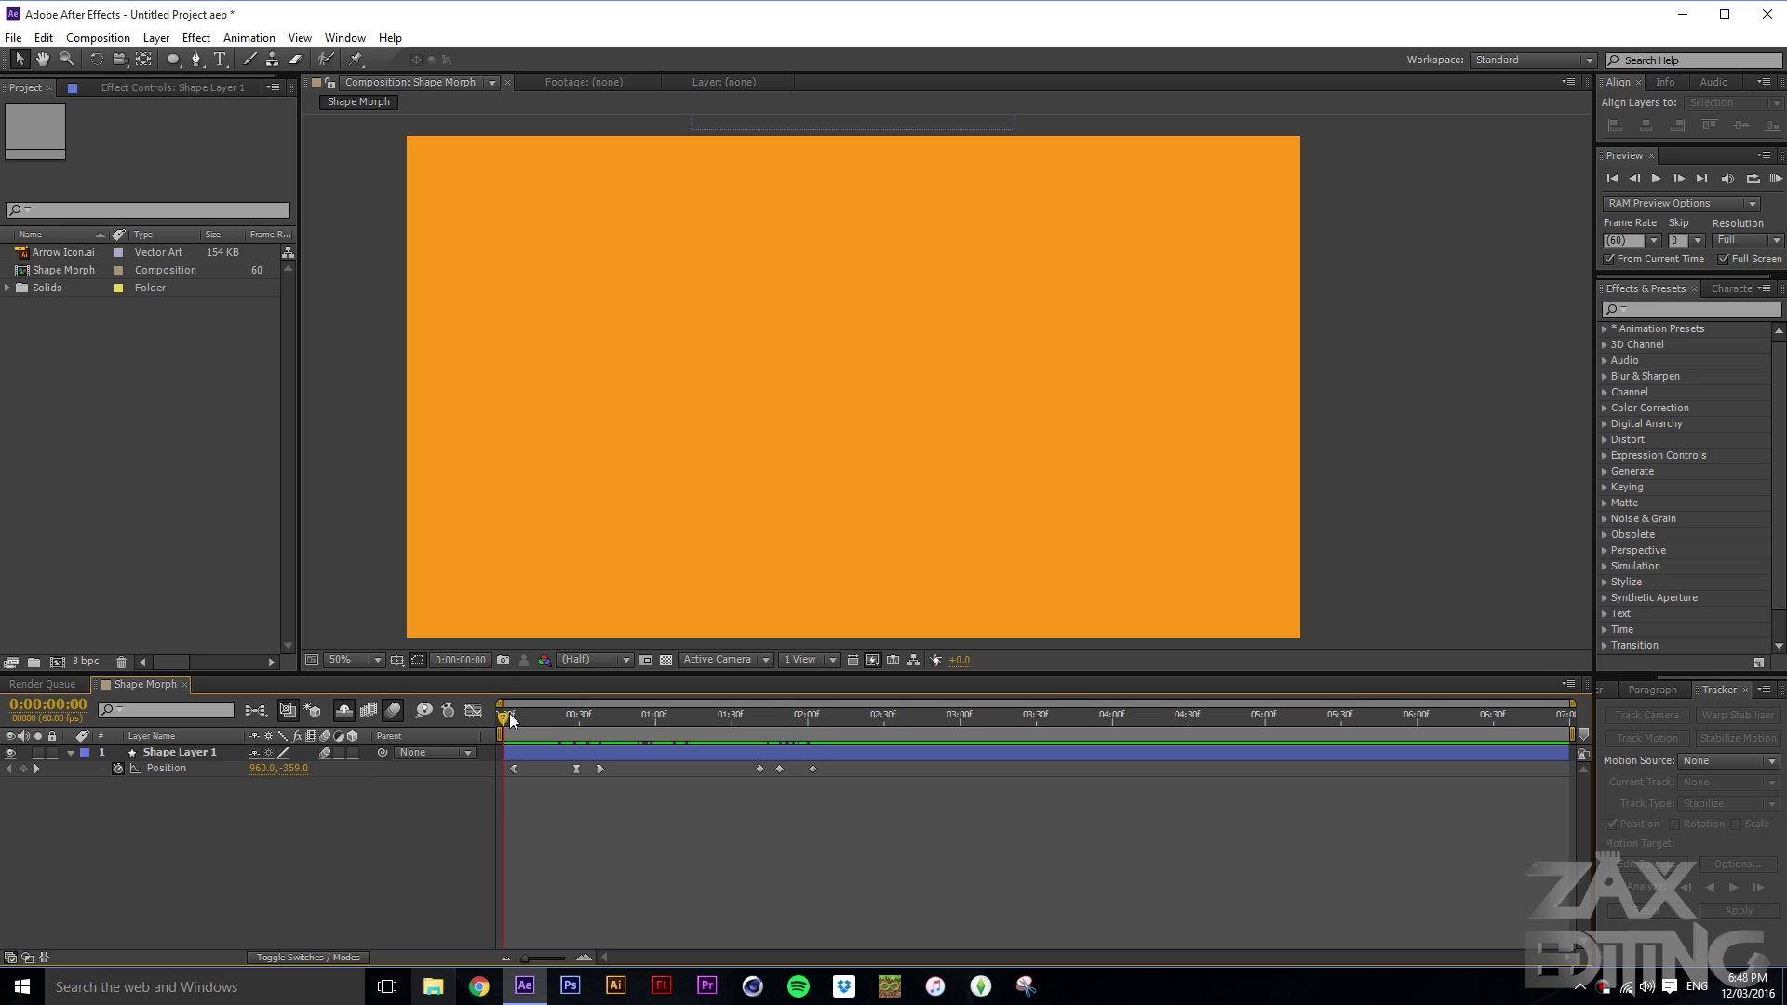
{"action": "left_click_drag", "start_coordinate": [510, 713], "coordinate": [733, 723]}
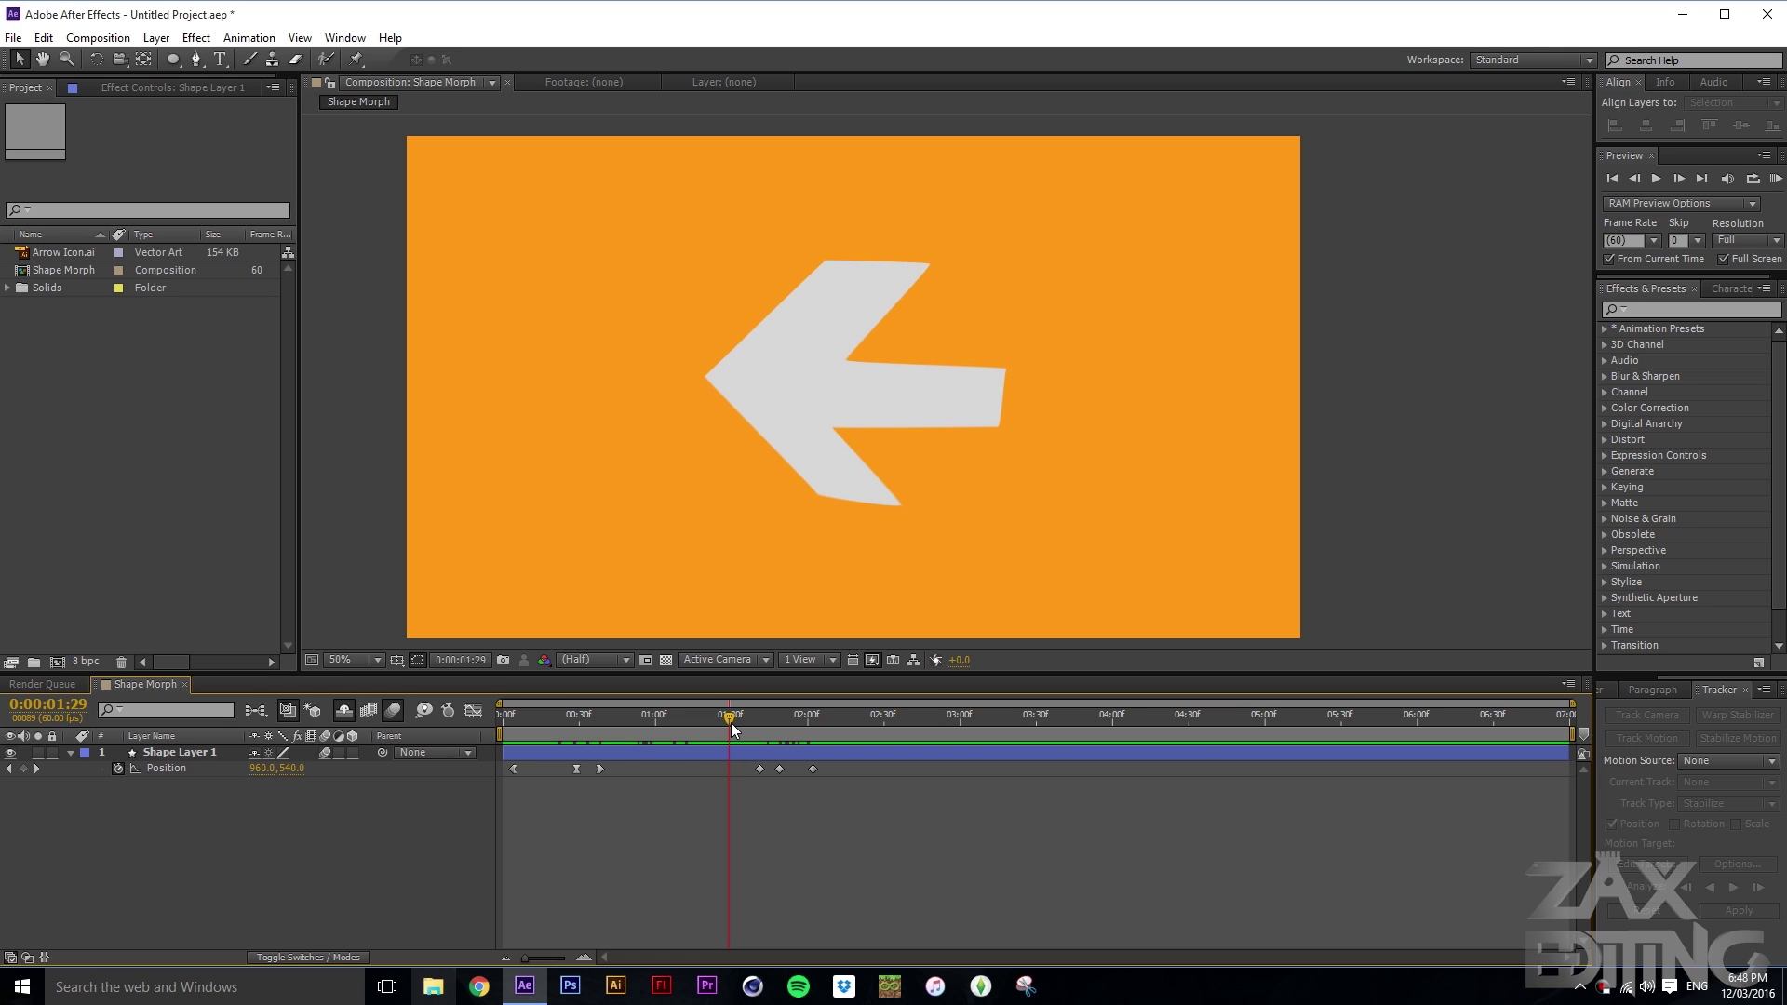
{"action": "left_click_drag", "start_coordinate": [729, 722], "coordinate": [633, 722]}
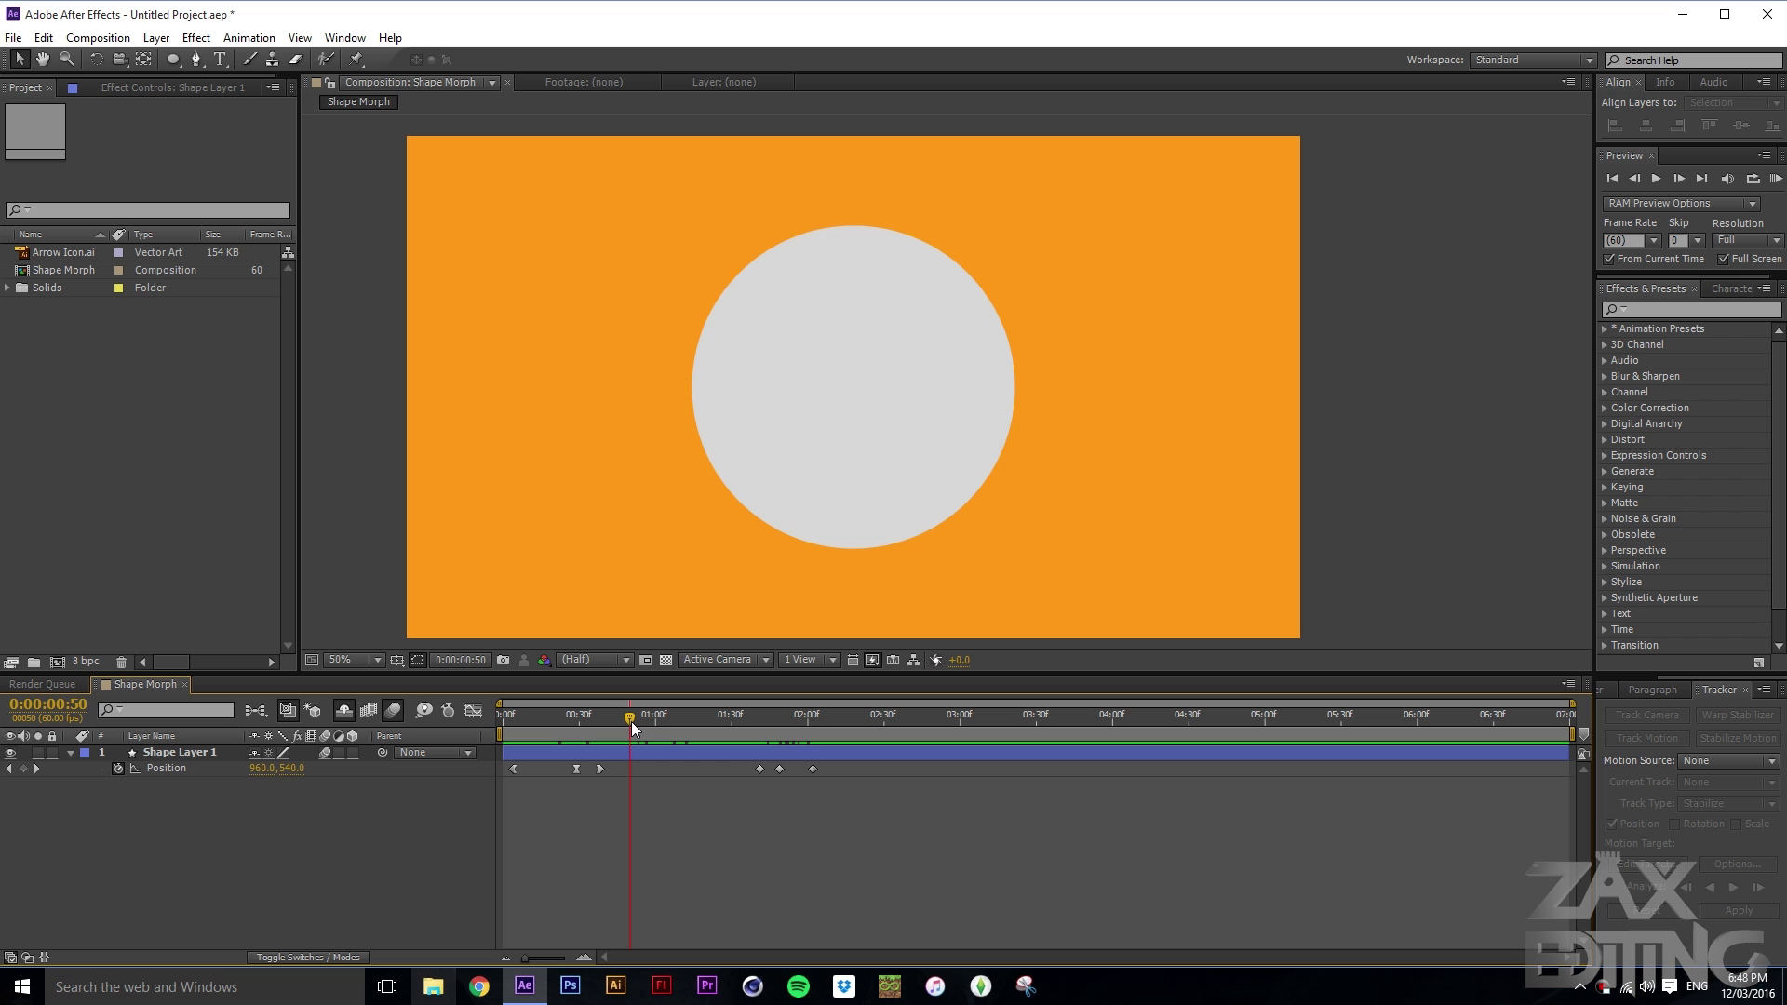